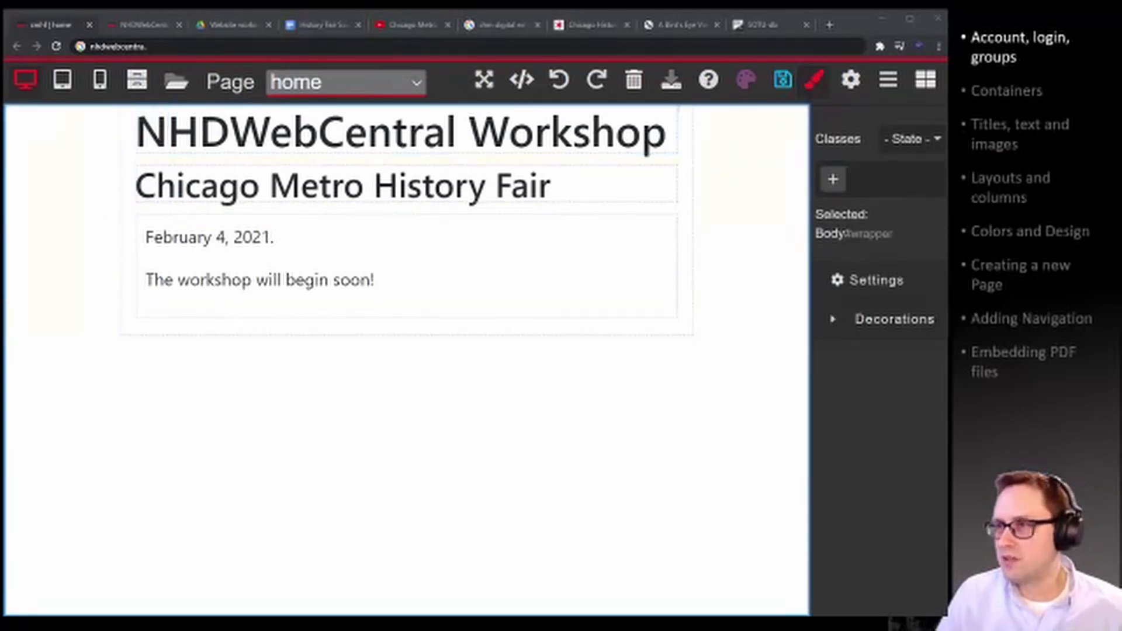
Go to the nhdwebcentral.com website.
{"action": "left_click", "coordinate": [164, 46]}
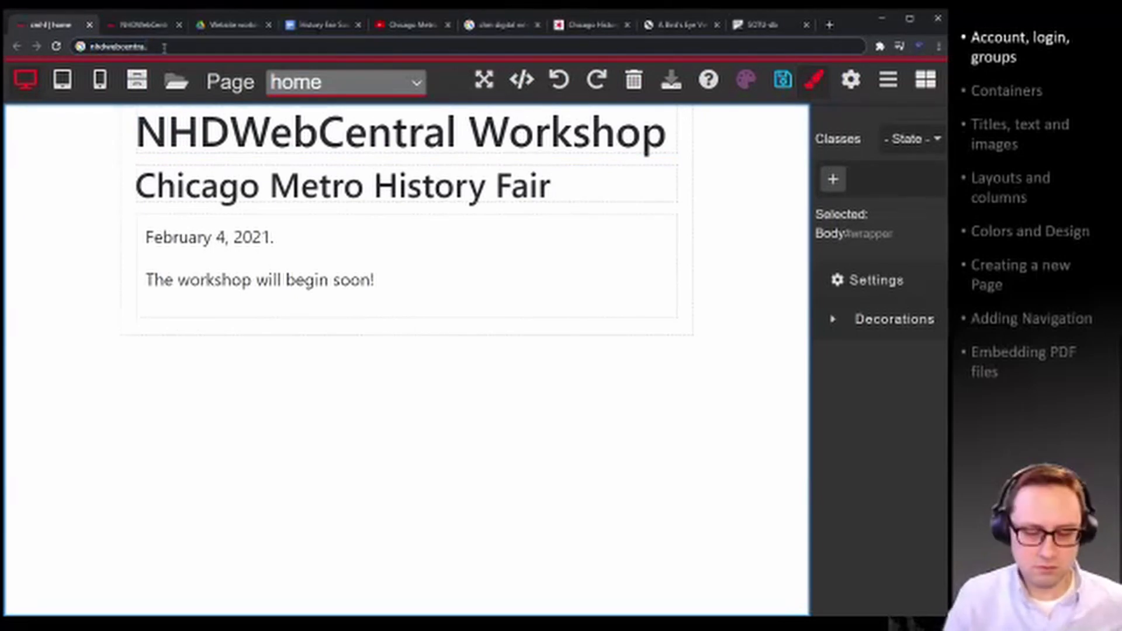
{"action": "type", "text": "nhdwebcentral"}
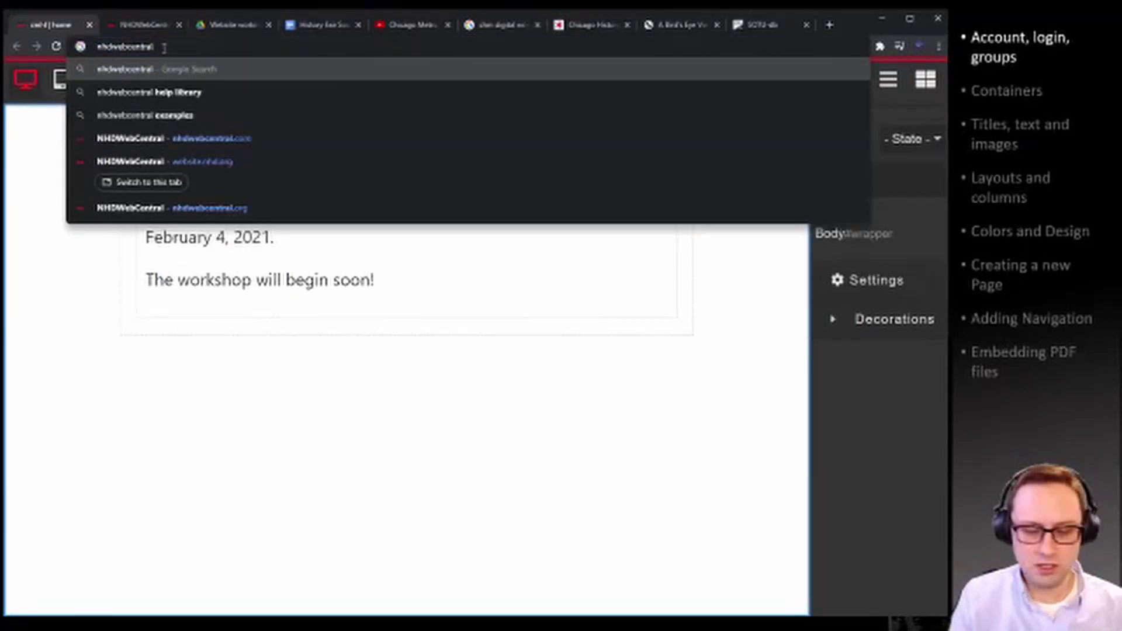
{"action": "type", "text": ".com"}
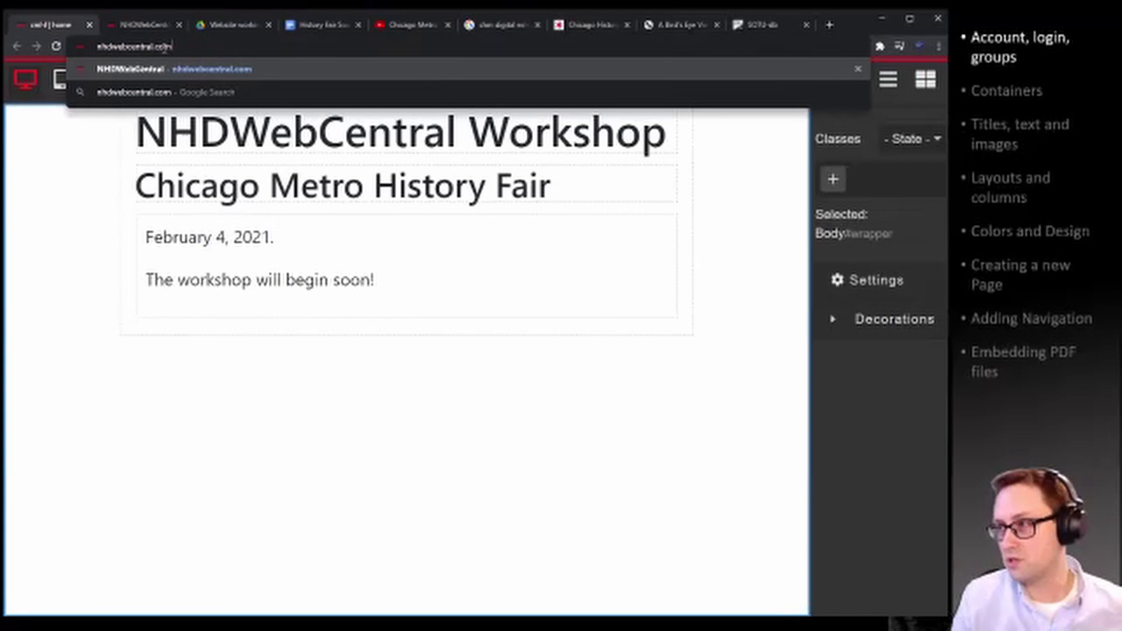
{"action": "key", "text": "Return"}
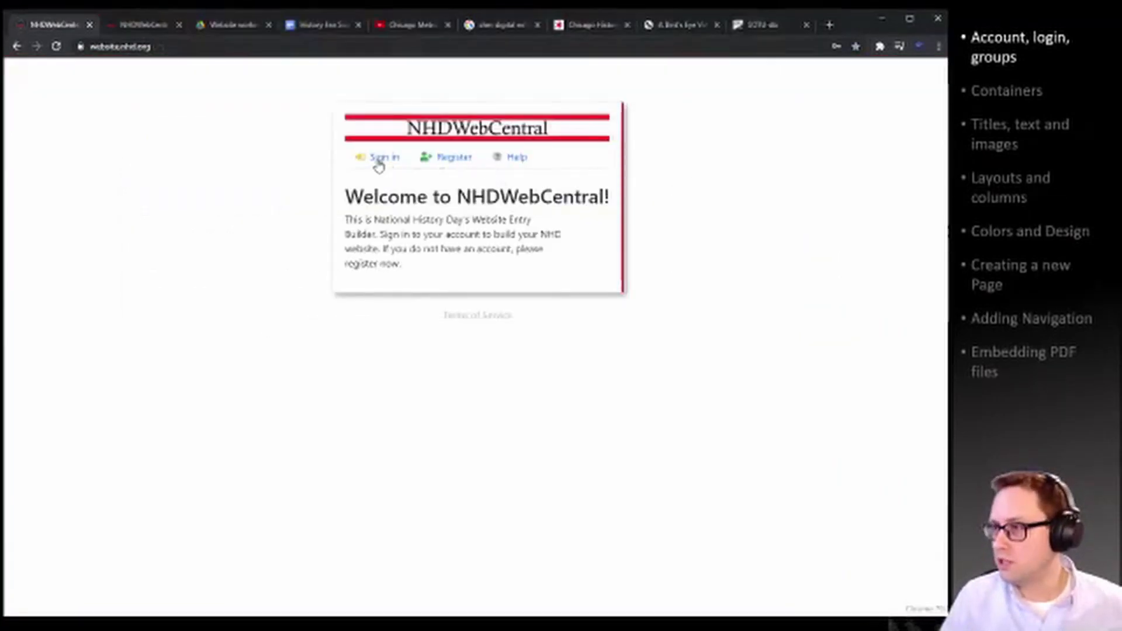
Sign in to NHDWebCentral with the saved username and password of the account that already has a website.
{"action": "left_click", "coordinate": [379, 164]}
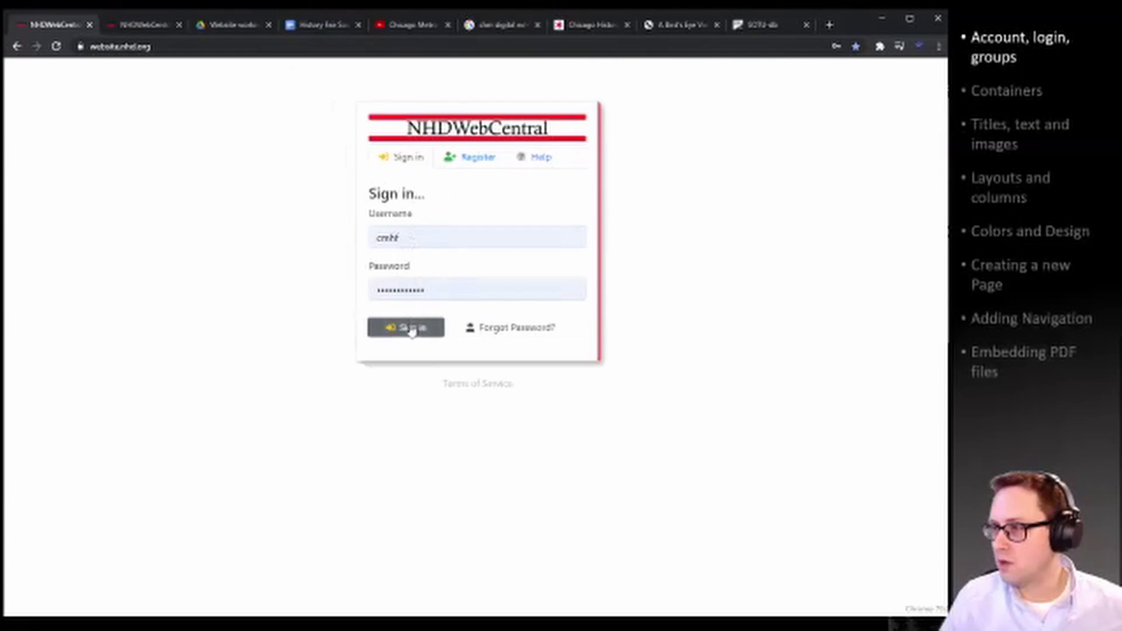
{"action": "left_click", "coordinate": [423, 240]}
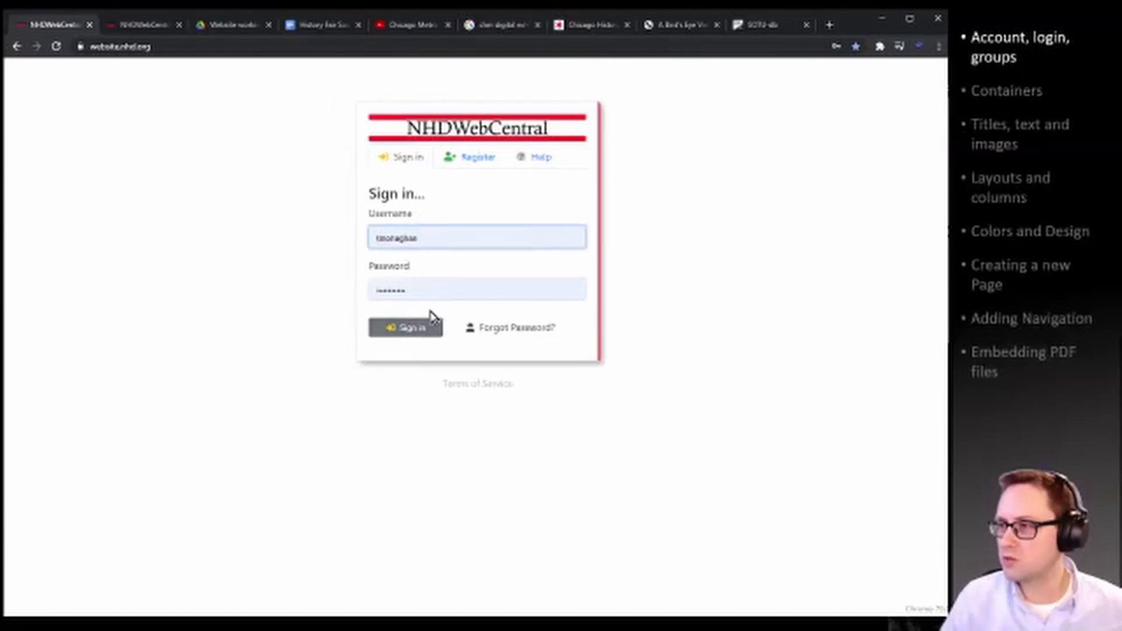
{"action": "left_click", "coordinate": [426, 332]}
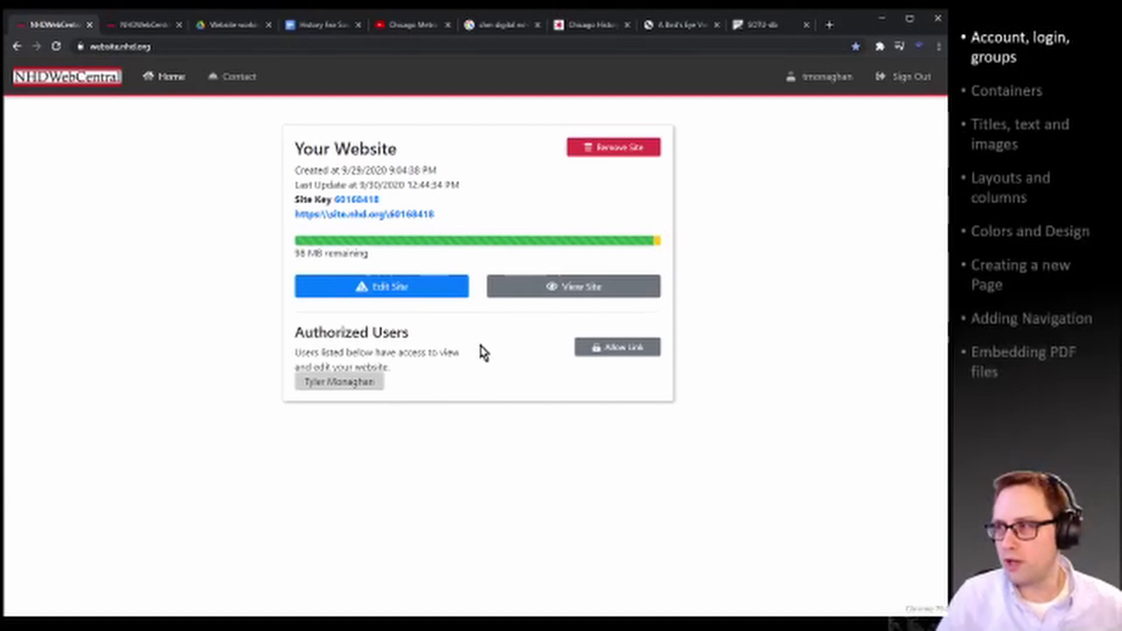
View the account's published Black Hawk website and examine its home page layout.
{"action": "left_click", "coordinate": [574, 292]}
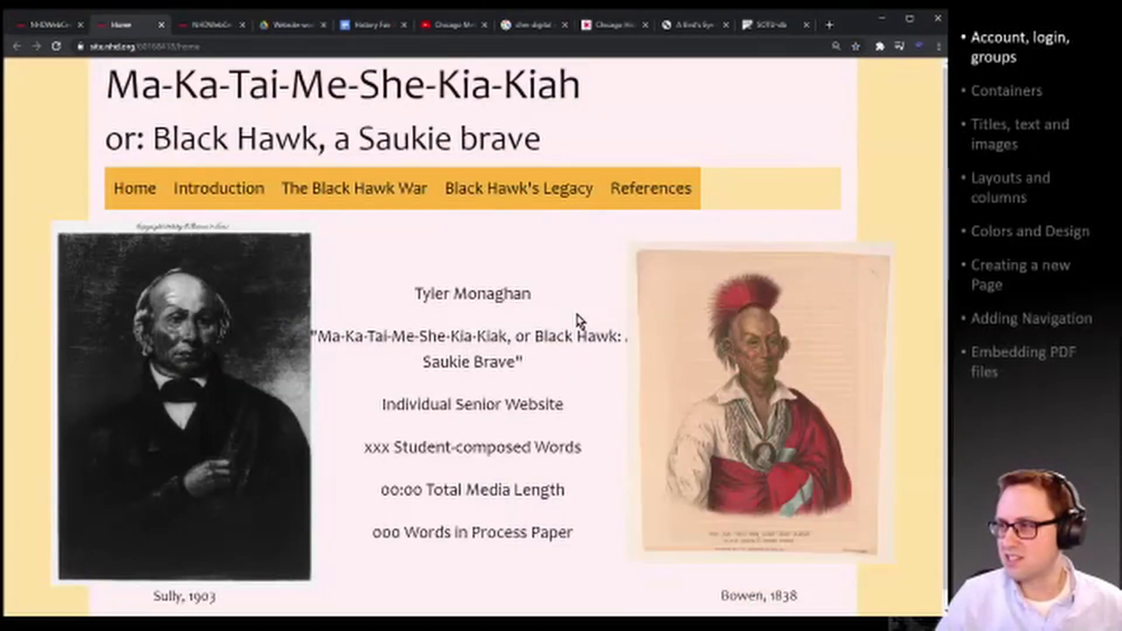
{"action": "key", "text": "ctrl+minus"}
{"action": "key", "text": "ctrl+minus"}
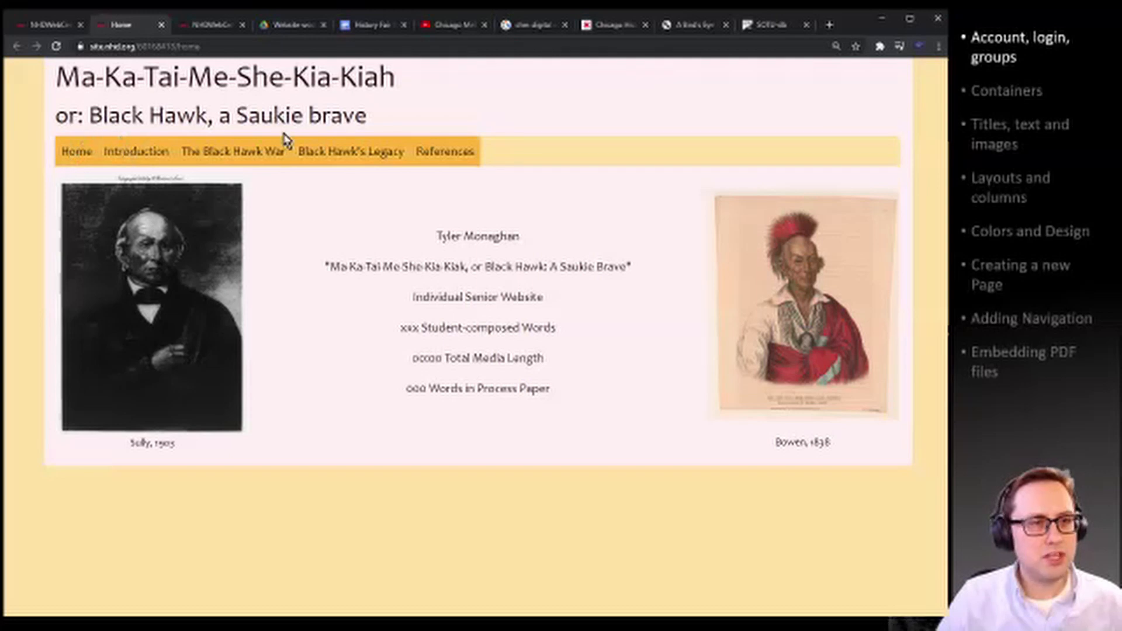
Examine the Black Hawk's Legacy page of the sample site, including the next picture in its image slider.
{"action": "left_click", "coordinate": [330, 155]}
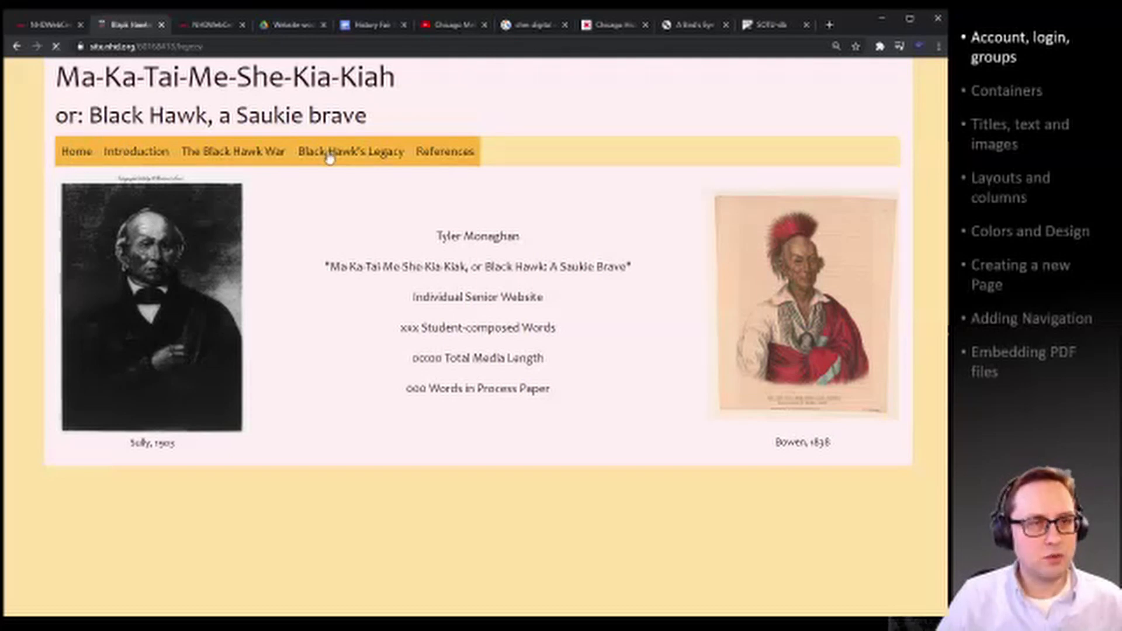
{"action": "scroll", "coordinate": [187, 228], "scroll_direction": "down", "scroll_amount": 1}
{"action": "scroll", "coordinate": [180, 246], "scroll_direction": "up", "scroll_amount": 1}
{"action": "scroll", "coordinate": [181, 251], "scroll_direction": "down", "scroll_amount": 1}
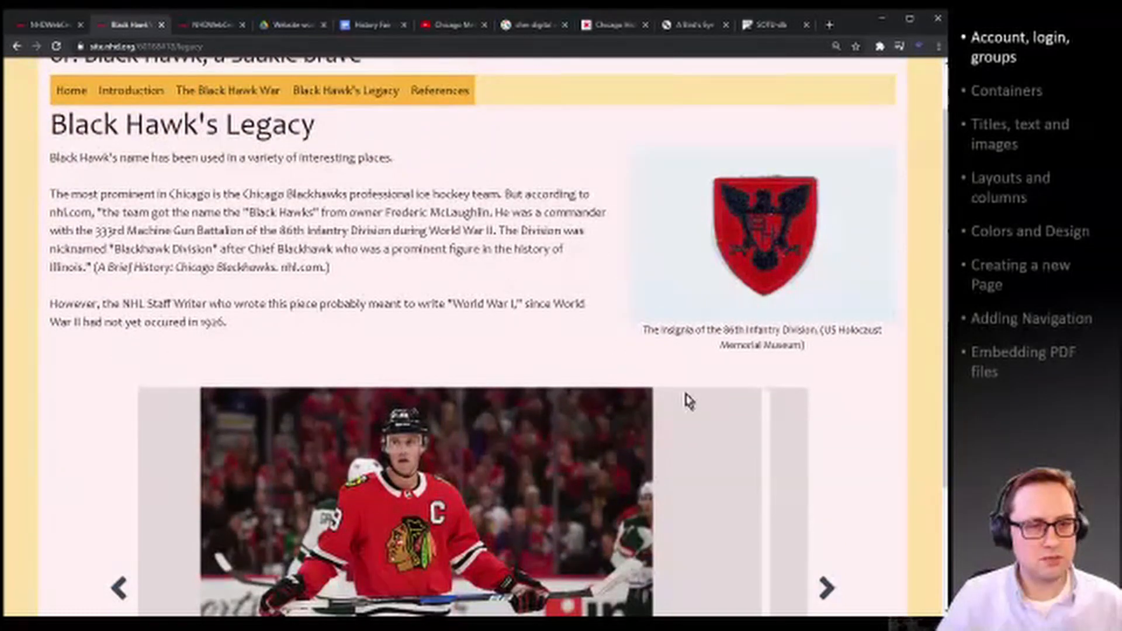
{"action": "left_click", "coordinate": [822, 584]}
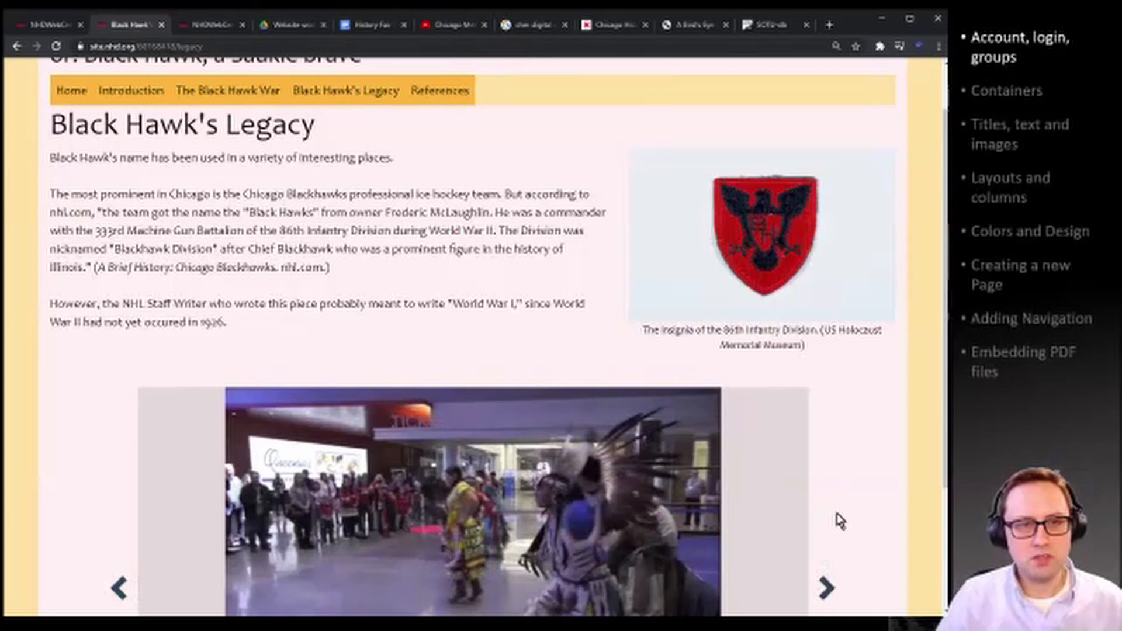
{"action": "scroll", "coordinate": [590, 304], "scroll_direction": "up", "scroll_amount": 1}
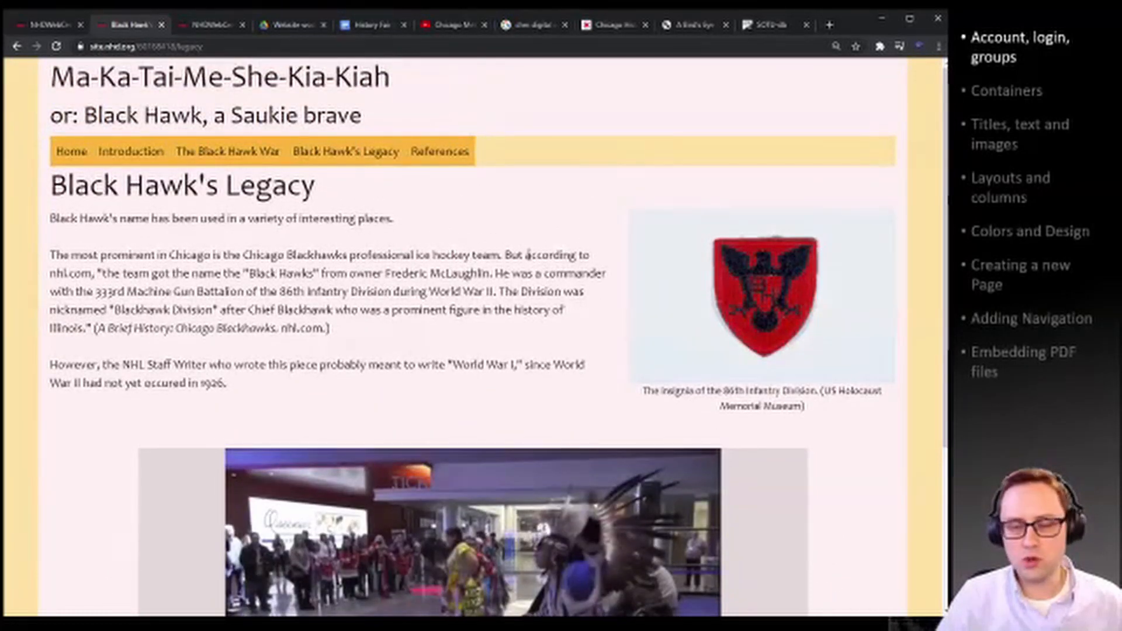
Examine the sample site's References page with the thumbnail sidebars of both embedded PDFs hidden.
{"action": "left_click", "coordinate": [453, 160]}
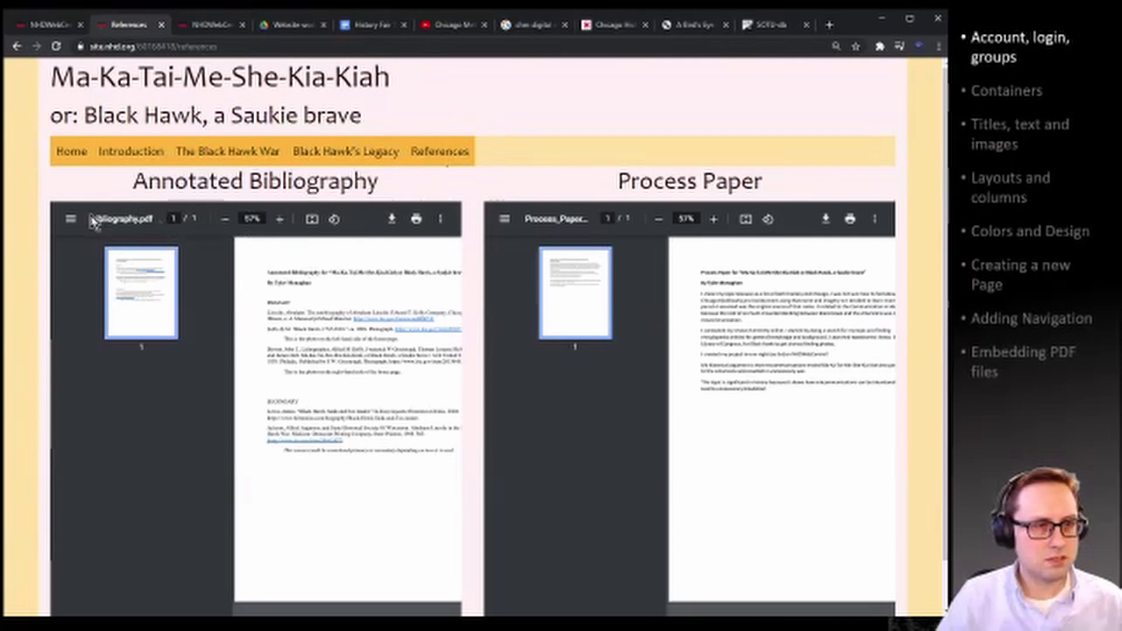
{"action": "left_click", "coordinate": [71, 220]}
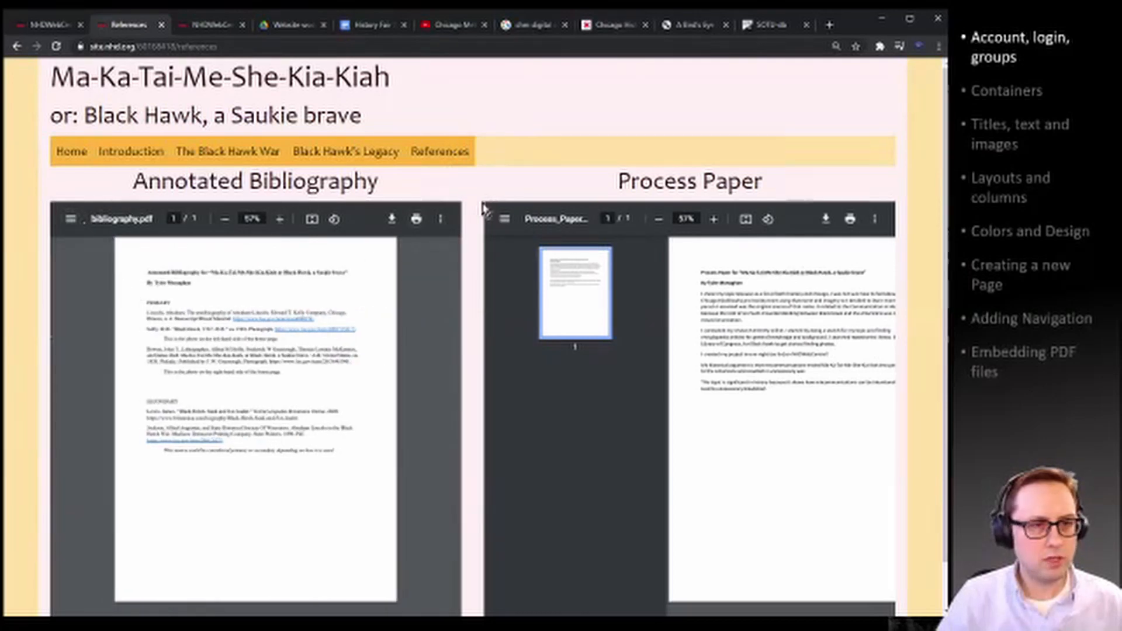
{"action": "left_click", "coordinate": [505, 219]}
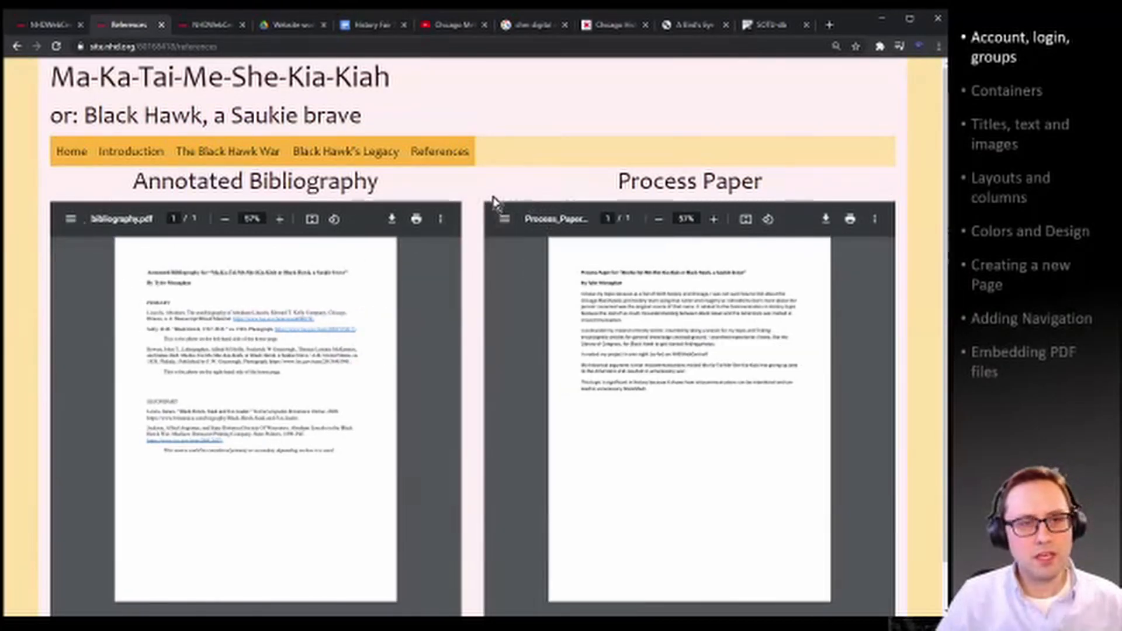
{"action": "scroll", "coordinate": [476, 218], "scroll_direction": "down", "scroll_amount": 1}
{"action": "scroll", "coordinate": [477, 228], "scroll_direction": "up", "scroll_amount": 1}
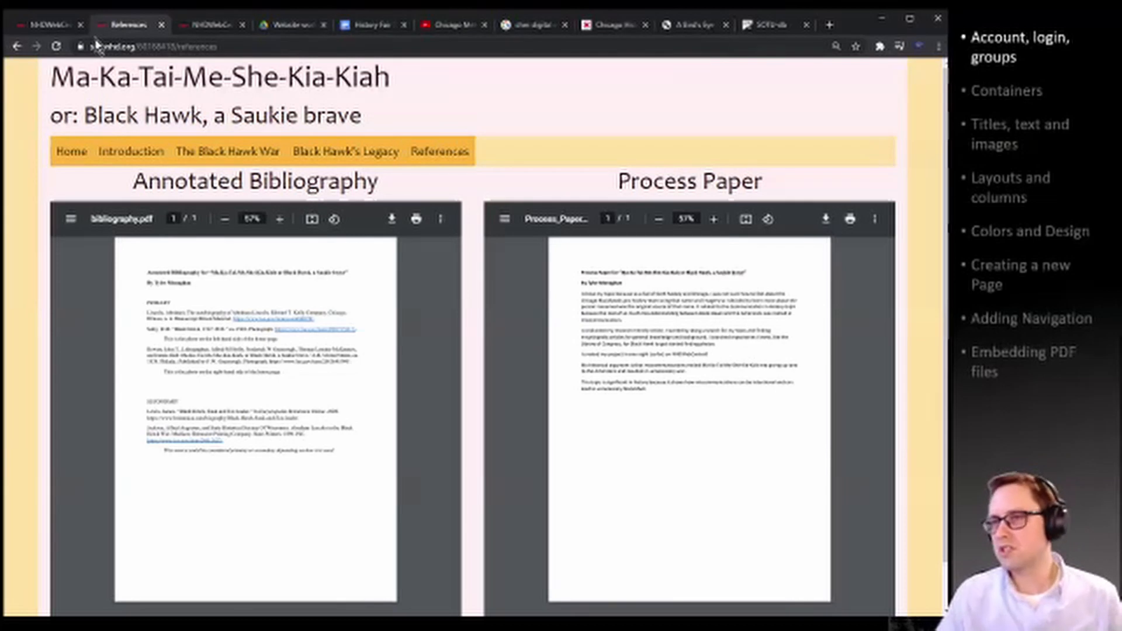
Sign out of NHDWebCentral and sign in with the saved username and password of the workshop account.
{"action": "left_click", "coordinate": [58, 26]}
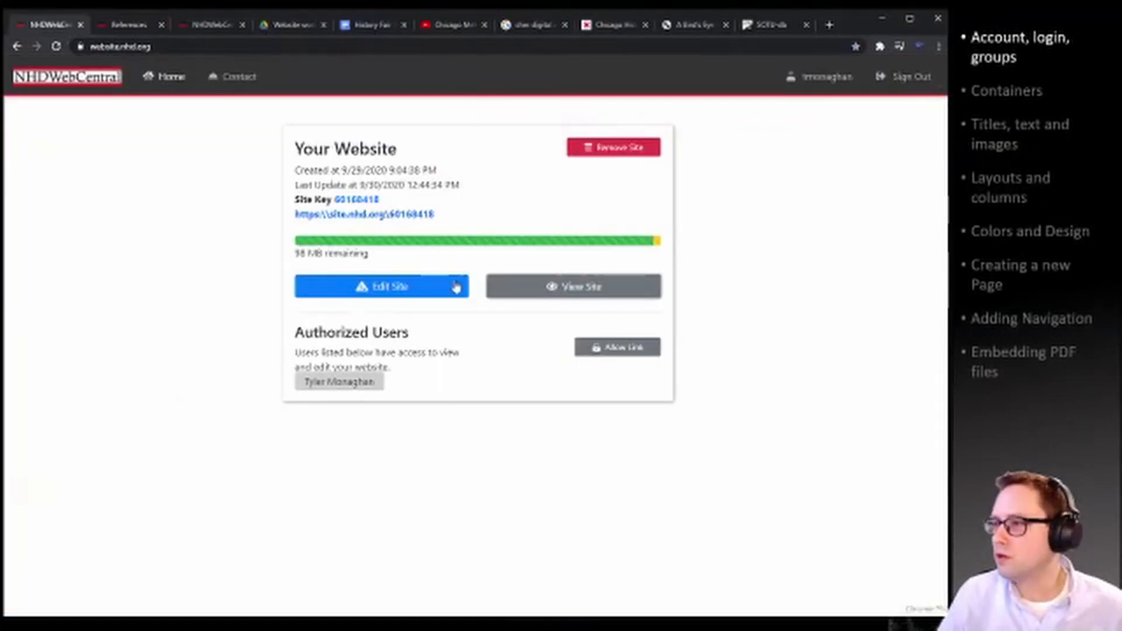
{"action": "left_click", "coordinate": [889, 82]}
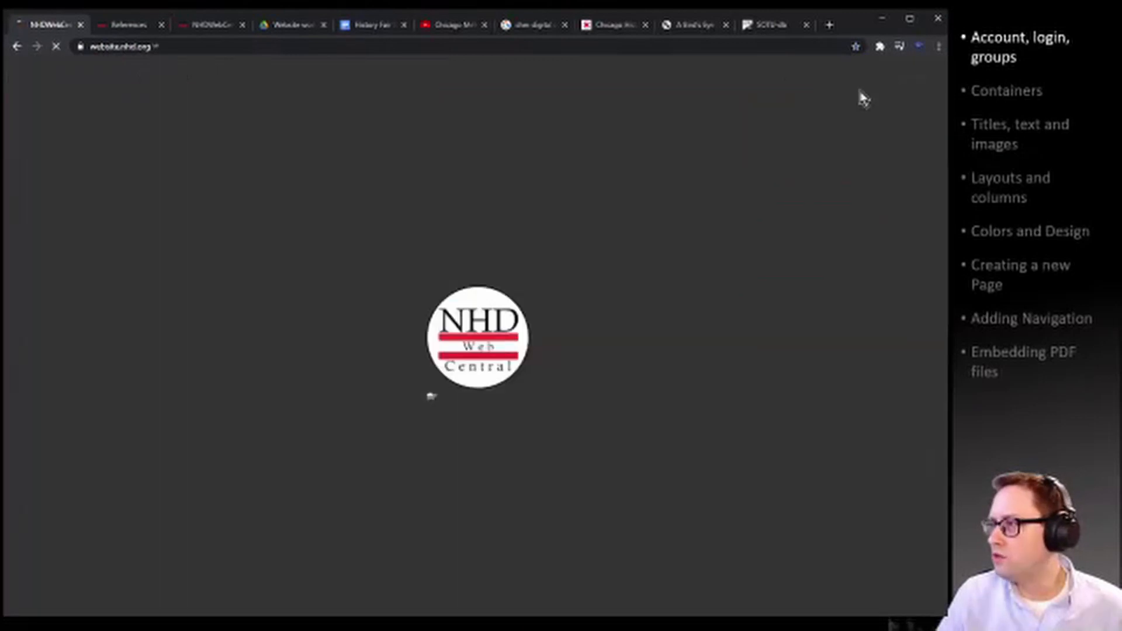
{"action": "left_click", "coordinate": [402, 157]}
{"action": "left_click", "coordinate": [429, 239]}
{"action": "left_click", "coordinate": [414, 304]}
{"action": "left_click", "coordinate": [411, 331]}
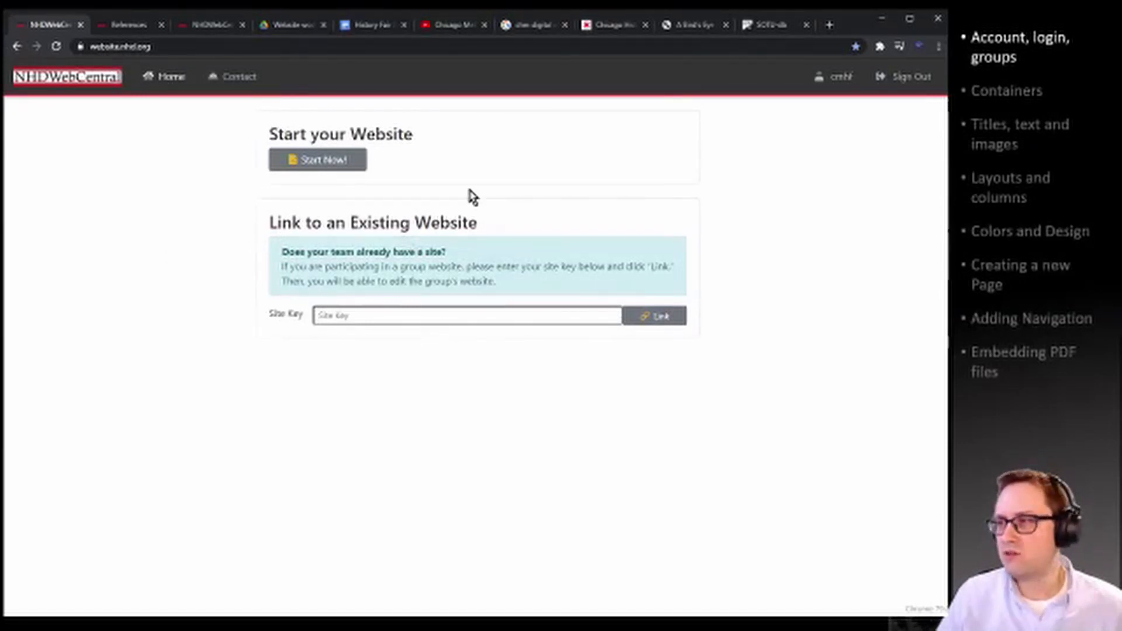
Switch to the History Fair Sources document in Google Docs and examine its two source images.
{"action": "left_click", "coordinate": [346, 163]}
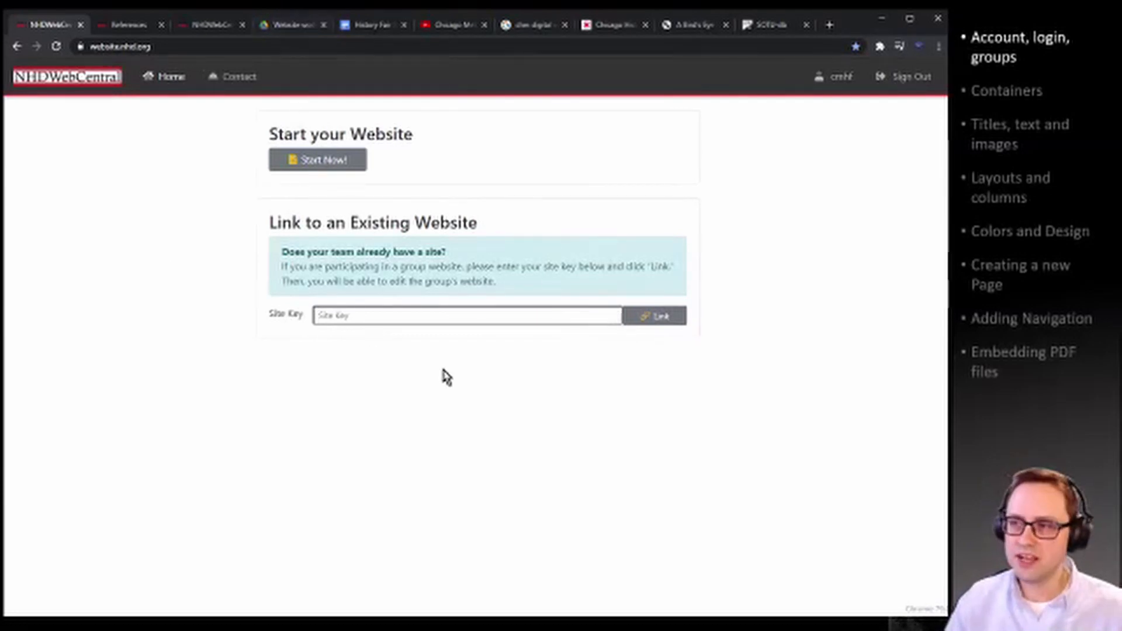
{"action": "left_click", "coordinate": [295, 28]}
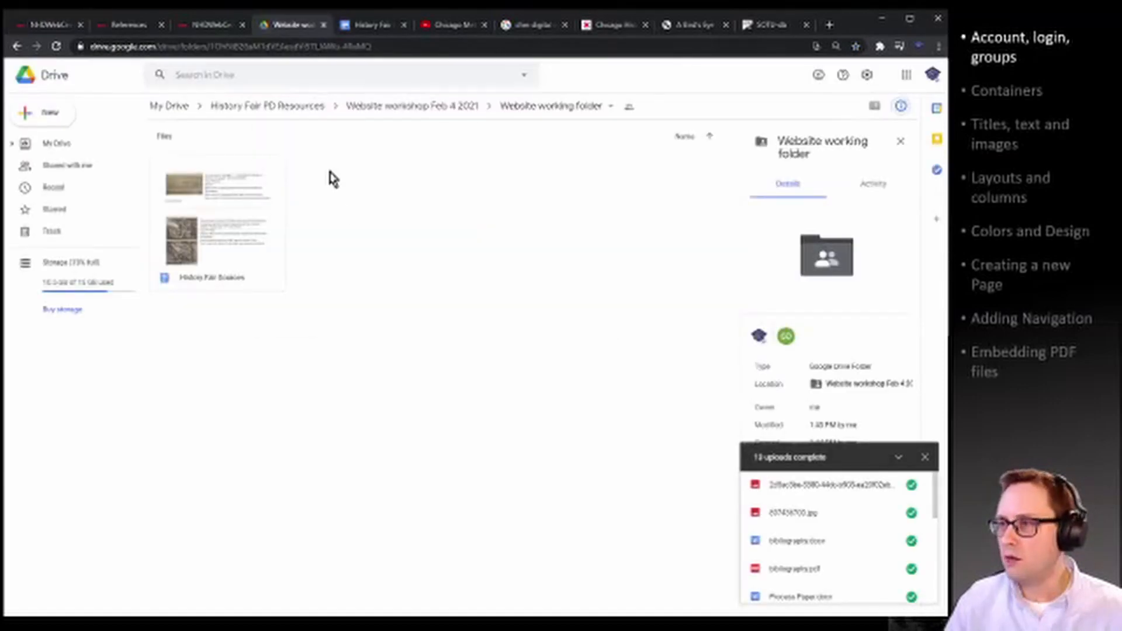
{"action": "left_click", "coordinate": [370, 27]}
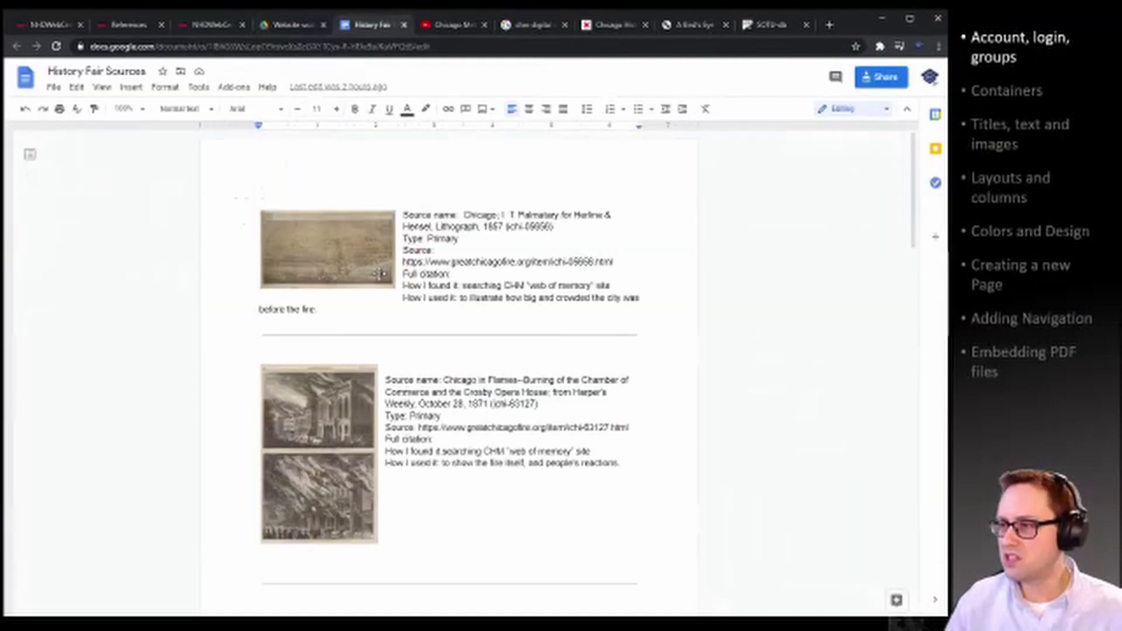
{"action": "left_click", "coordinate": [318, 260]}
{"action": "scroll", "coordinate": [323, 403], "scroll_direction": "down", "scroll_amount": 1}
{"action": "left_click", "coordinate": [323, 403]}
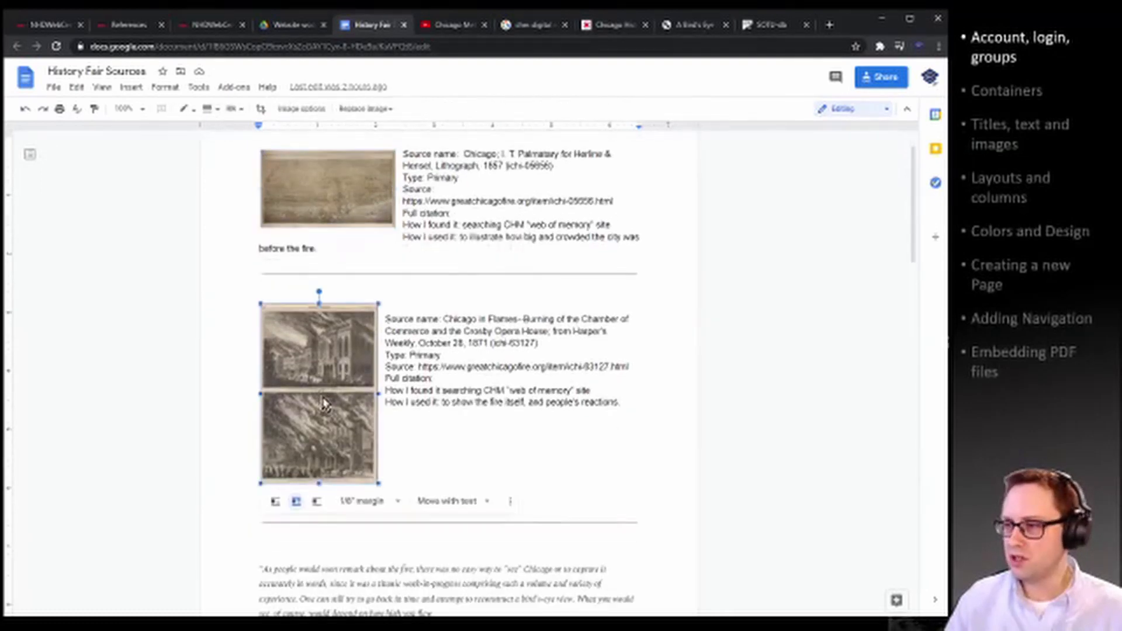
Read the quoted passage about pre-fire Chicago and the source details listed below it.
{"action": "scroll", "coordinate": [323, 403], "scroll_direction": "down", "scroll_amount": 5}
{"action": "left_click_drag", "start_coordinate": [262, 260], "coordinate": [374, 358]}
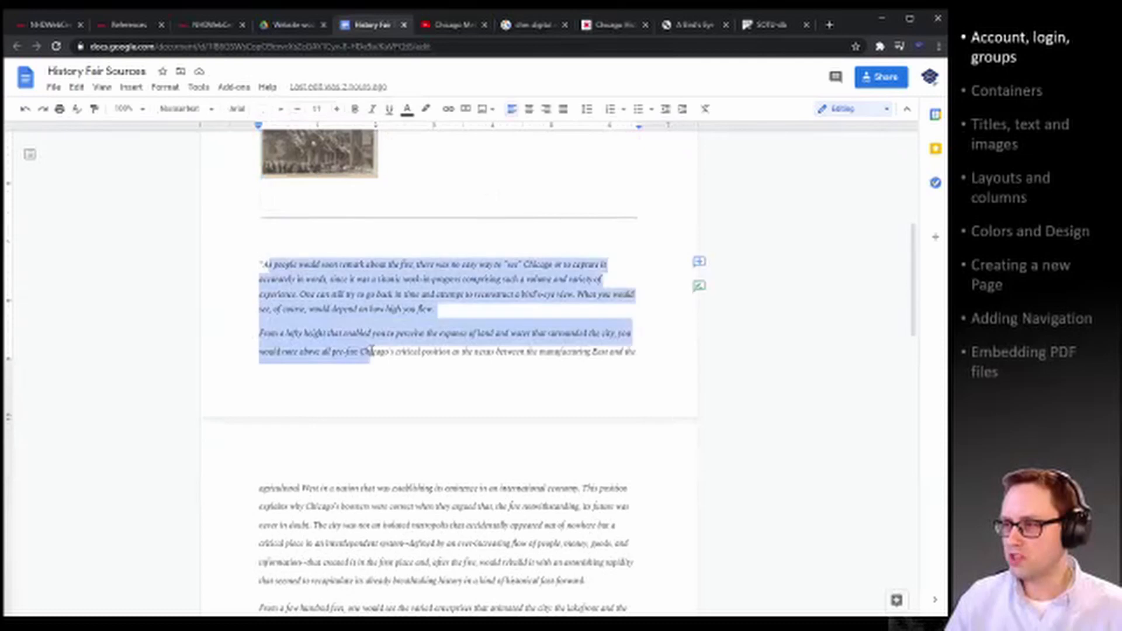
{"action": "scroll", "coordinate": [351, 351], "scroll_direction": "down", "scroll_amount": 3}
{"action": "left_click", "coordinate": [306, 386]}
{"action": "scroll", "coordinate": [353, 393], "scroll_direction": "down", "scroll_amount": 5}
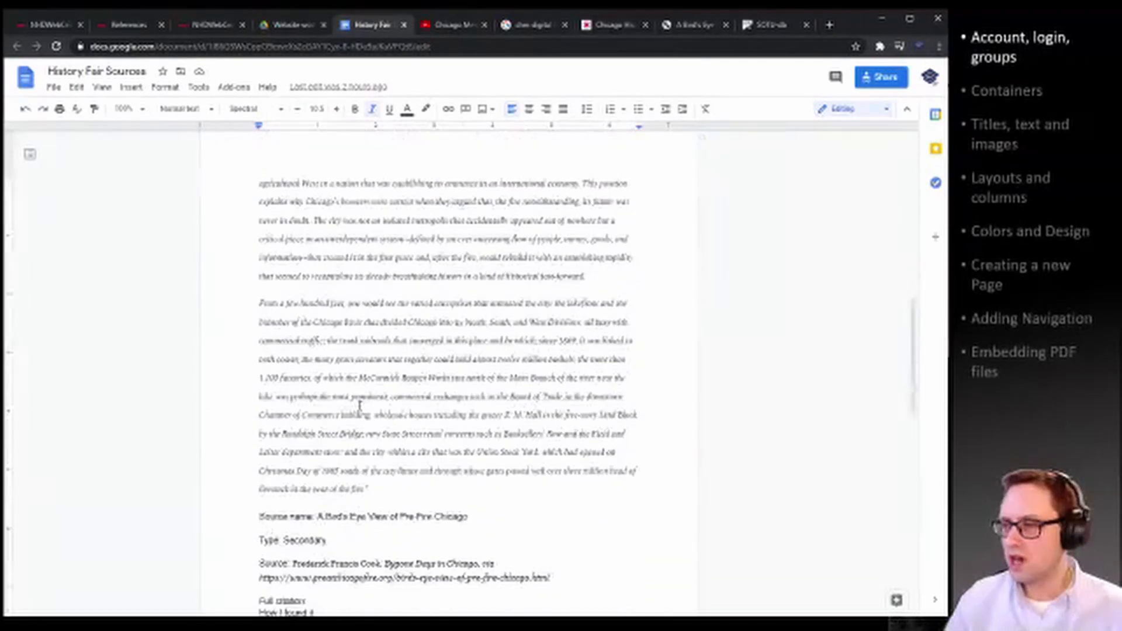
{"action": "scroll", "coordinate": [363, 404], "scroll_direction": "up", "scroll_amount": 2}
{"action": "scroll", "coordinate": [367, 406], "scroll_direction": "up", "scroll_amount": 10}
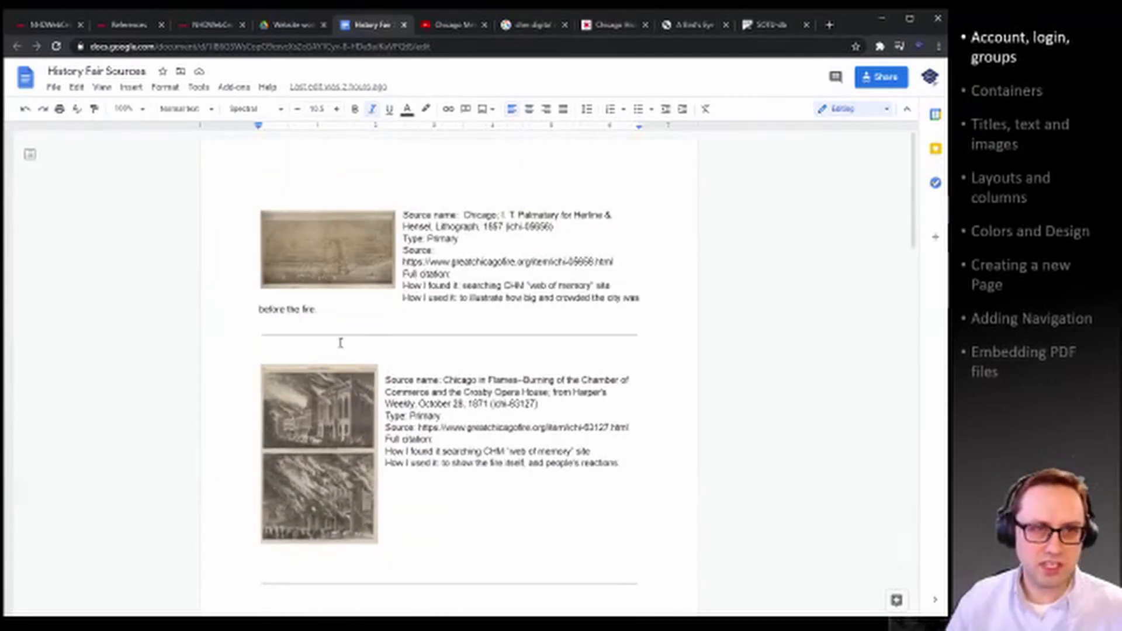
Review the collected source entries again, from the first image to the quoted passage.
{"action": "scroll", "coordinate": [341, 360], "scroll_direction": "down", "scroll_amount": 2}
{"action": "scroll", "coordinate": [342, 374], "scroll_direction": "down", "scroll_amount": 2}
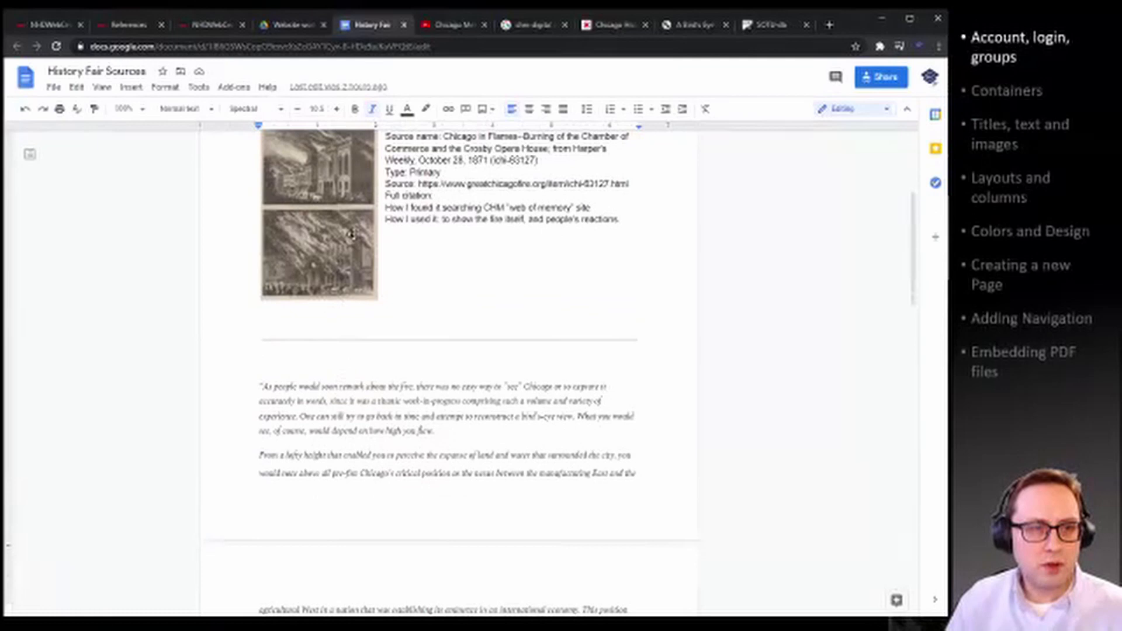
{"action": "scroll", "coordinate": [400, 382], "scroll_direction": "down", "scroll_amount": 3}
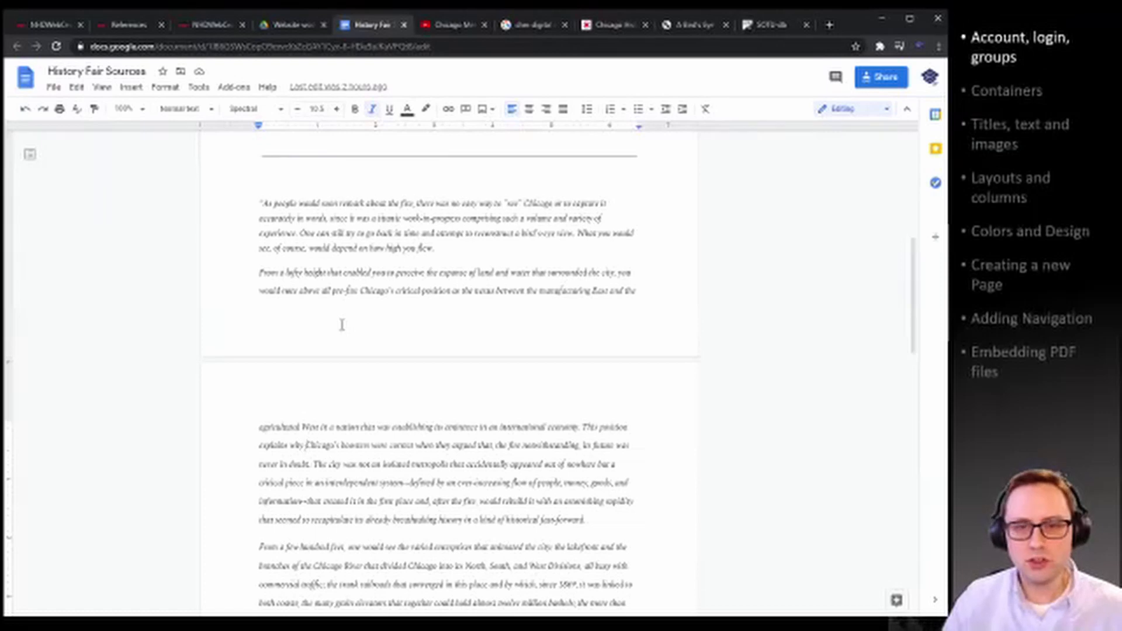
{"action": "scroll", "coordinate": [347, 318], "scroll_direction": "up", "scroll_amount": 4}
{"action": "scroll", "coordinate": [348, 319], "scroll_direction": "up", "scroll_amount": 4}
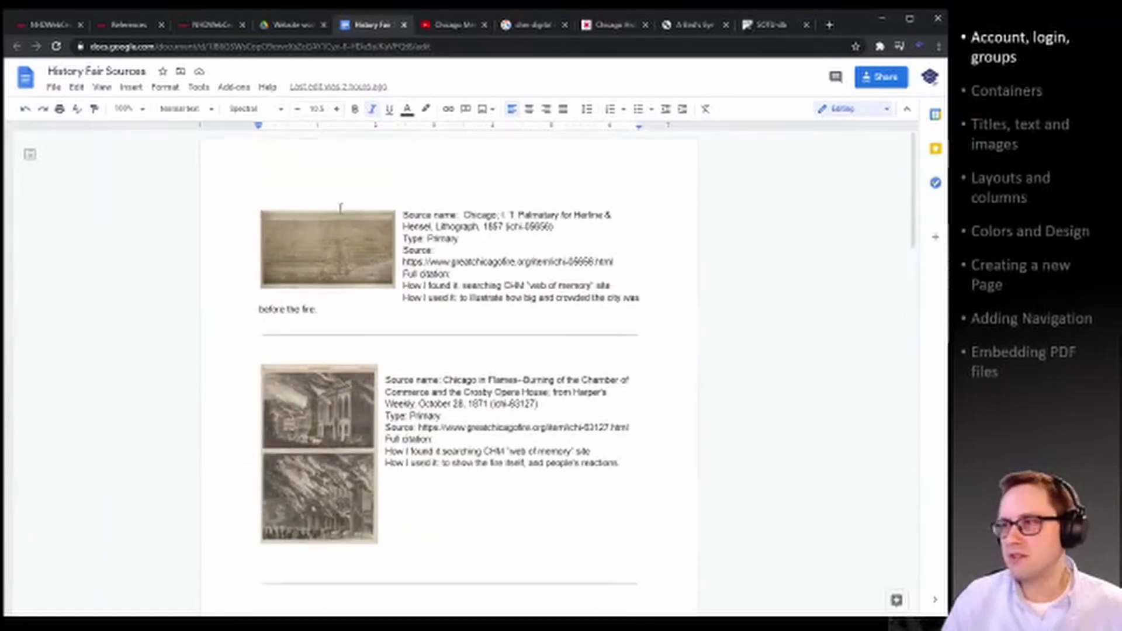
Switch back to the NHDWebCentral account page, start a new website and open it in the site editor.
{"action": "left_click", "coordinate": [58, 24]}
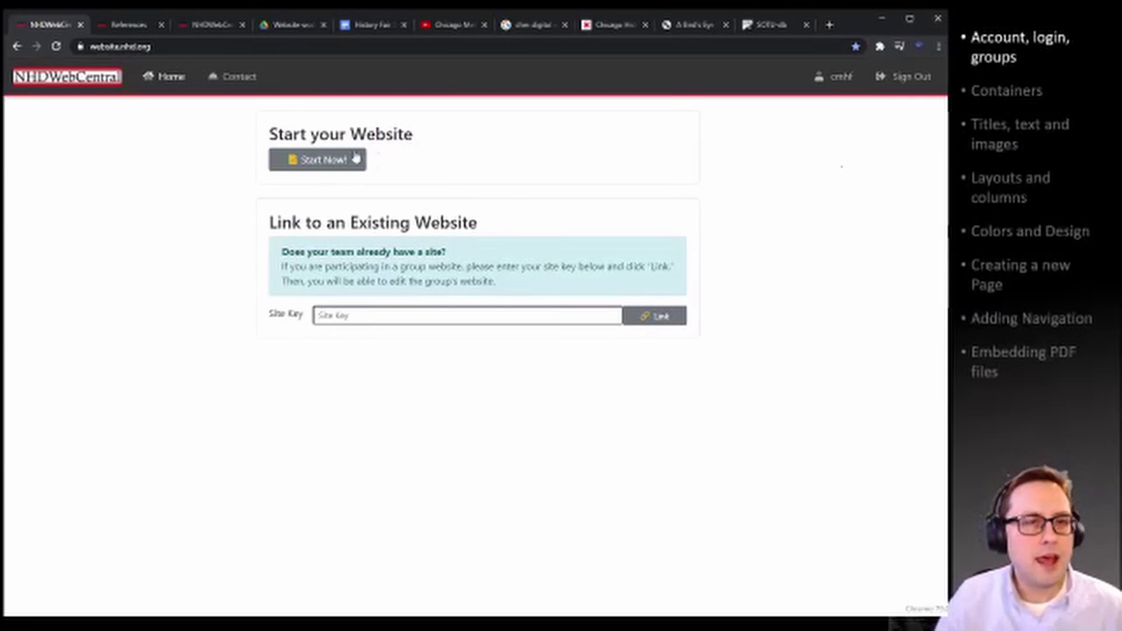
{"action": "left_click", "coordinate": [325, 170]}
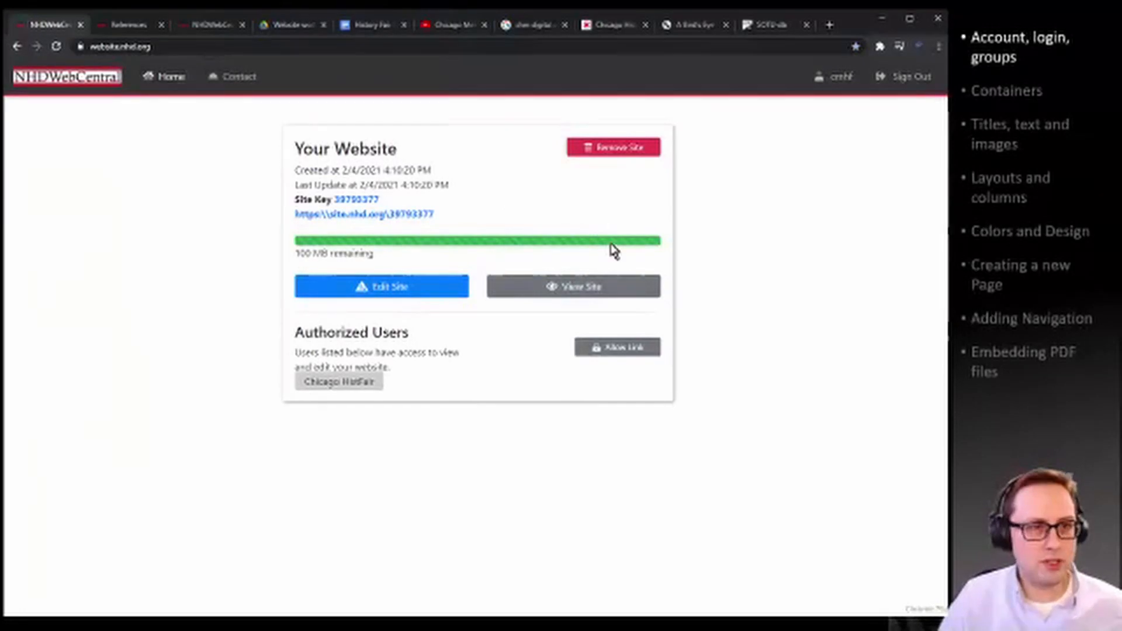
{"action": "key", "text": "ctrl+plus"}
{"action": "key", "text": "ctrl+plus"}
{"action": "key", "text": "ctrl+plus"}
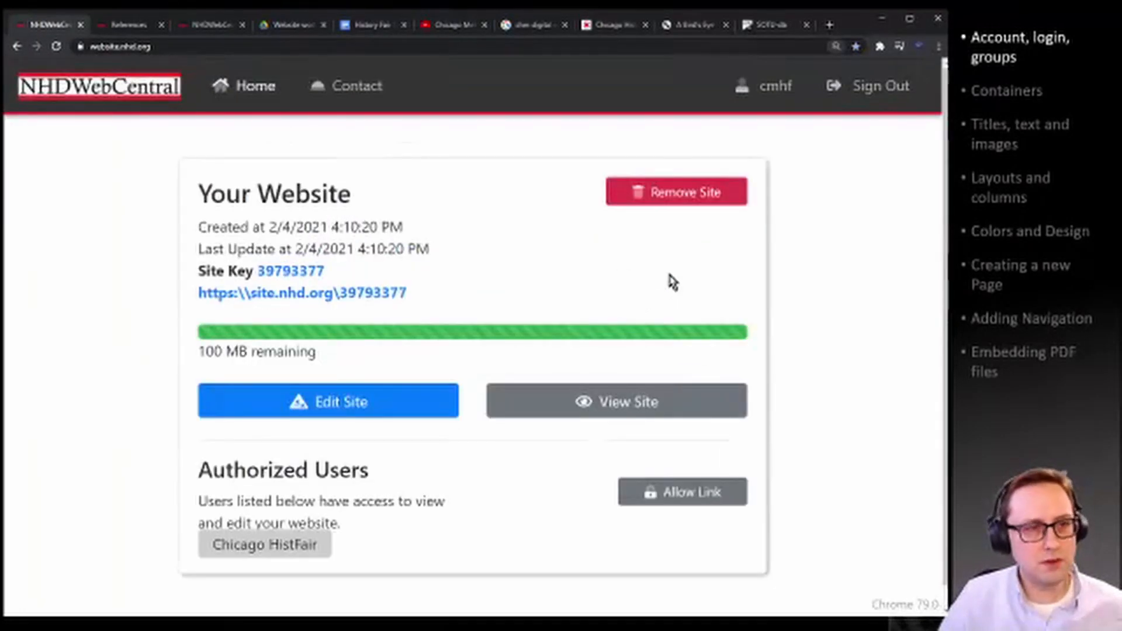
{"action": "key", "text": "ctrl+minus"}
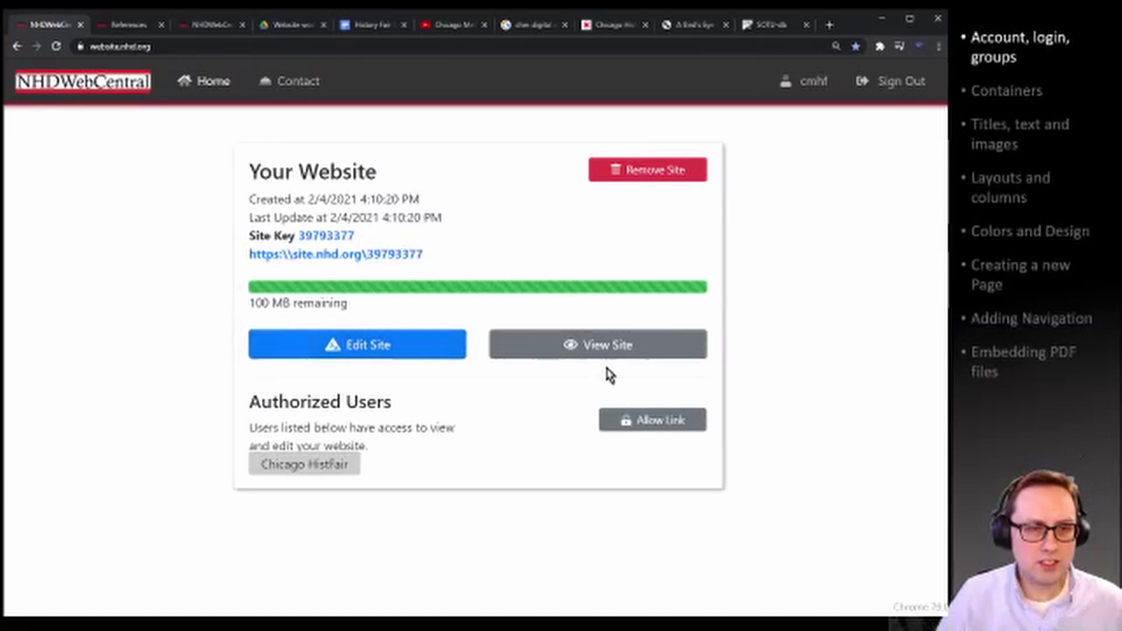
{"action": "left_click", "coordinate": [366, 348]}
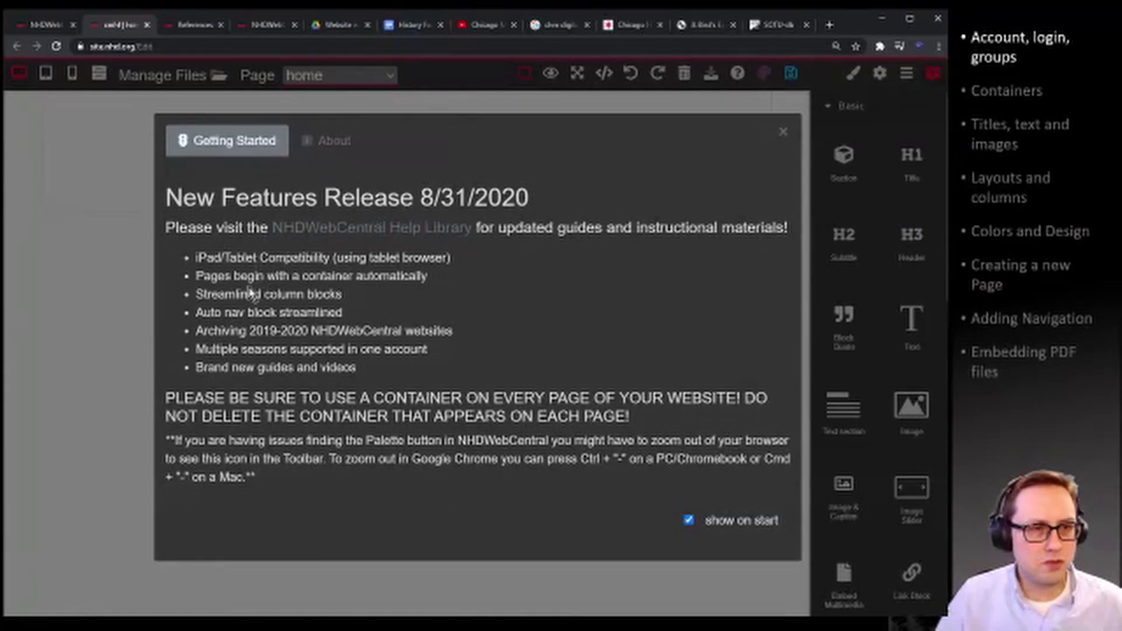
Stop the Getting Started window from showing on start, close it, and enlarge the editor's browser zoom.
{"action": "left_click", "coordinate": [689, 521]}
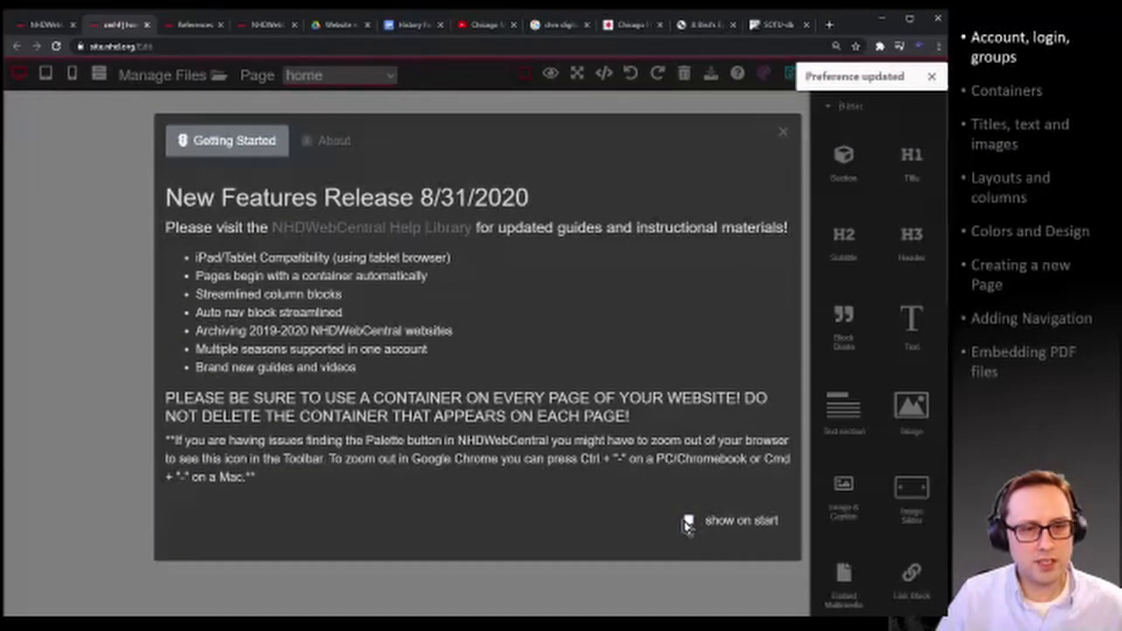
{"action": "left_click", "coordinate": [783, 134]}
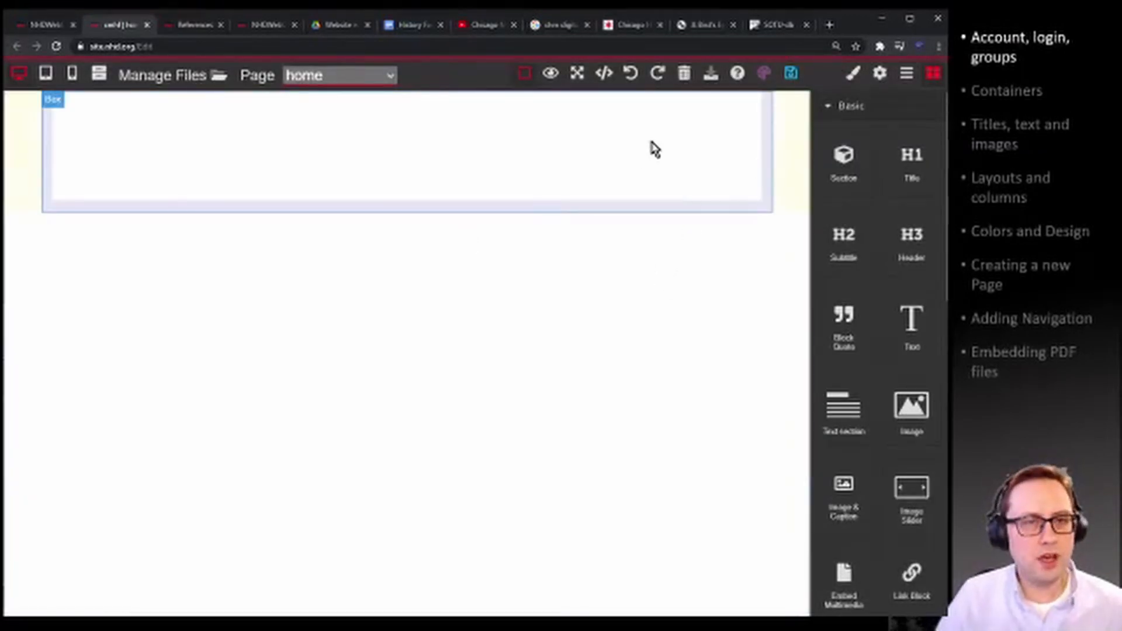
{"action": "key", "text": "ctrl+plus"}
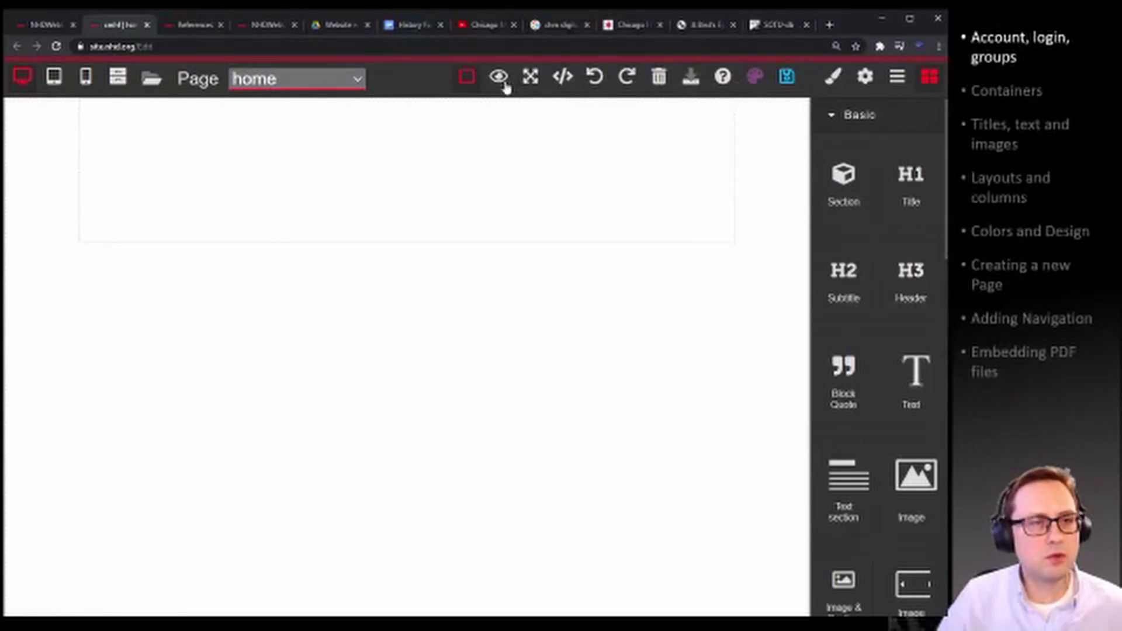
{"action": "left_click", "coordinate": [788, 82]}
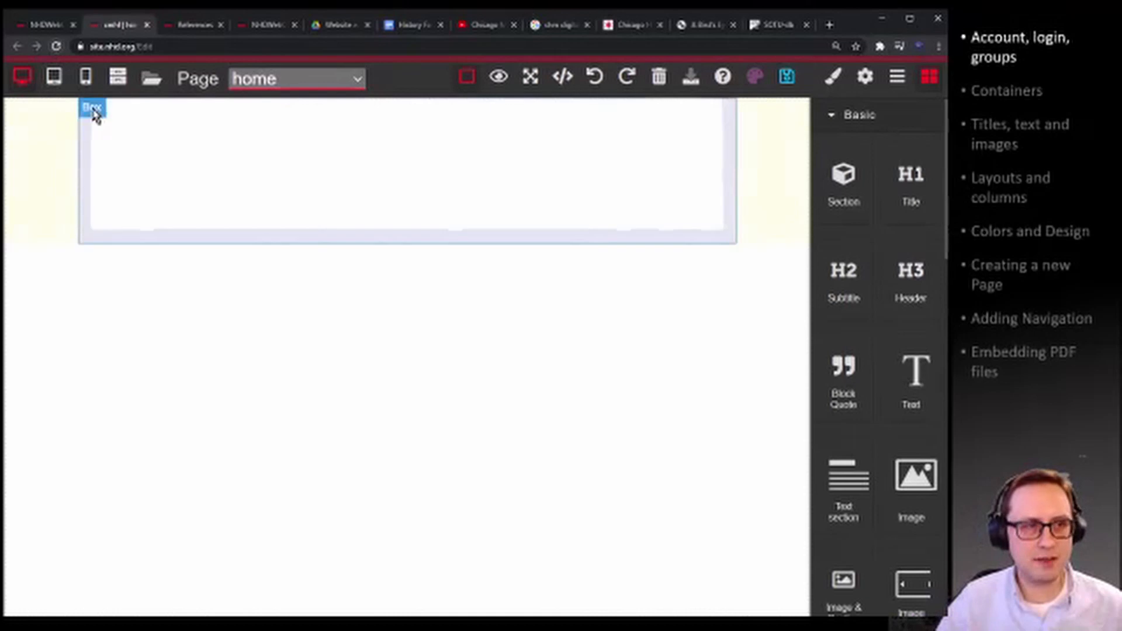
{"action": "left_click", "coordinate": [57, 47]}
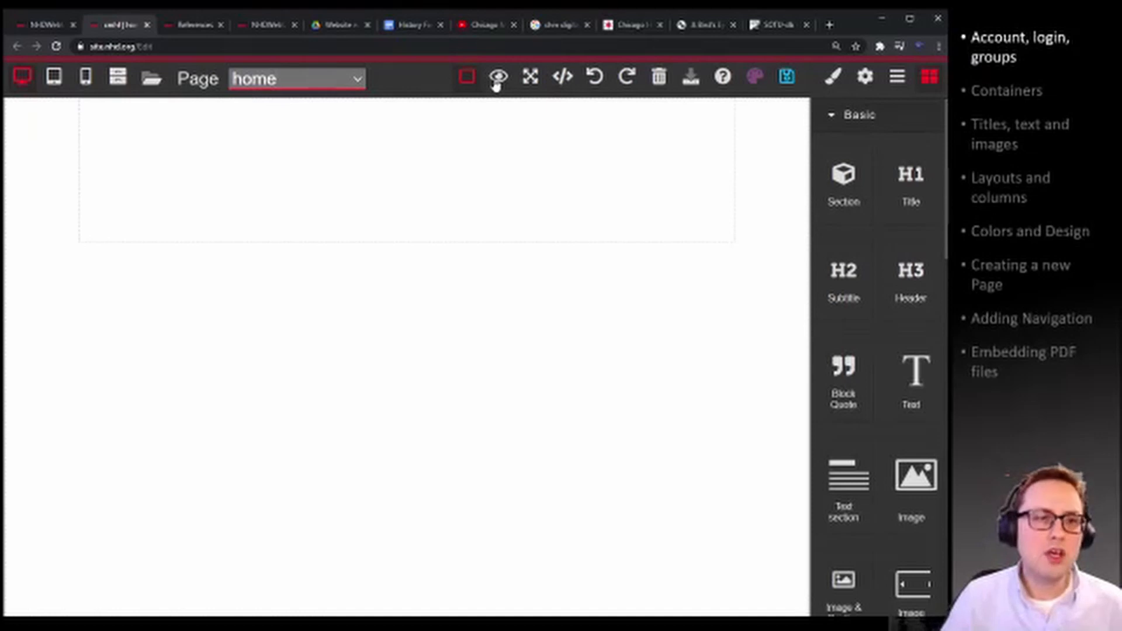
{"action": "left_click", "coordinate": [788, 81]}
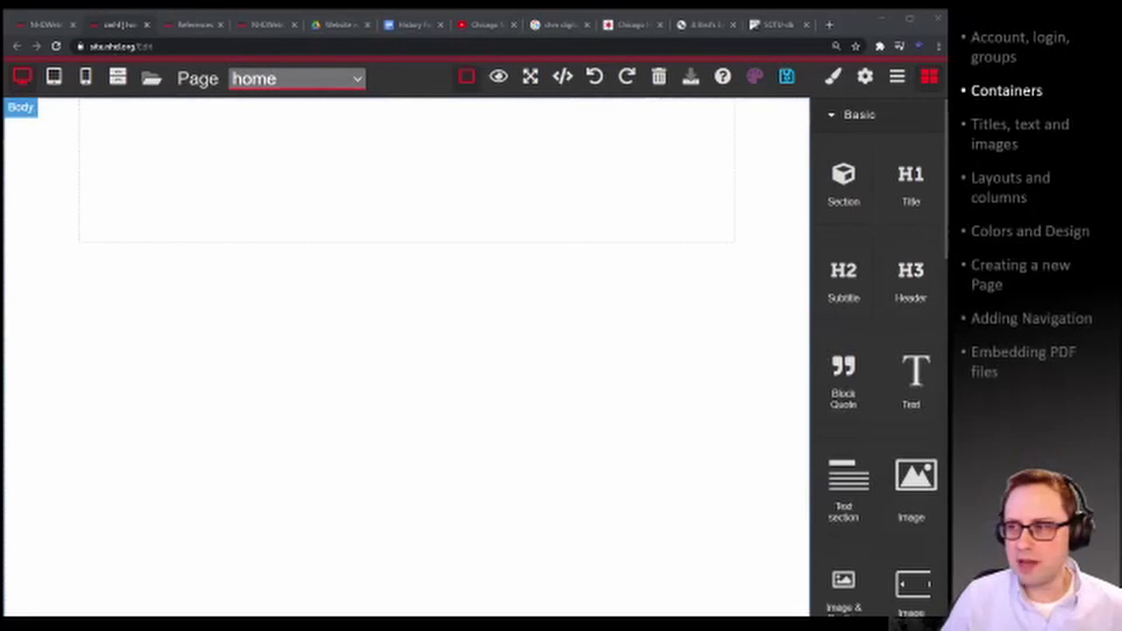
{"action": "left_click", "coordinate": [527, 358]}
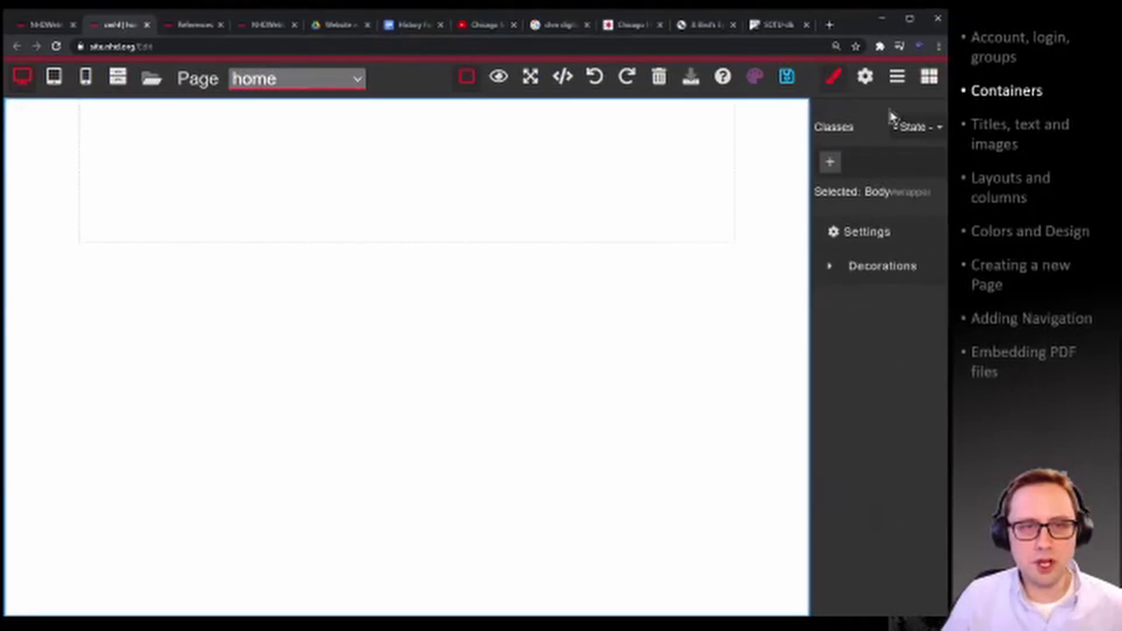
{"action": "left_click", "coordinate": [929, 77]}
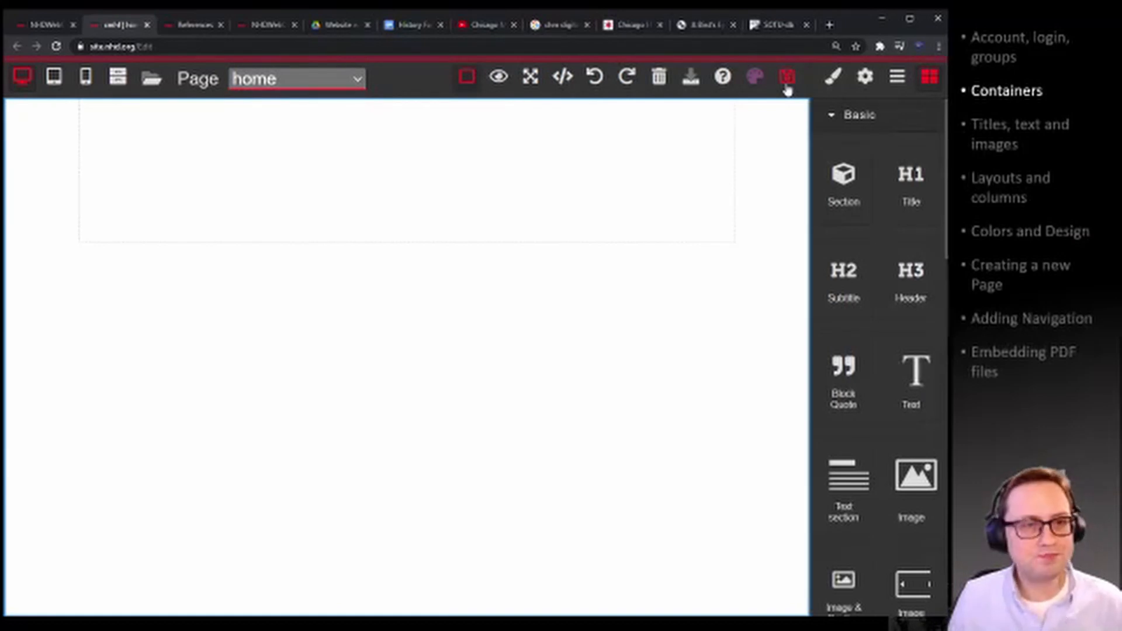
{"action": "left_click", "coordinate": [787, 85]}
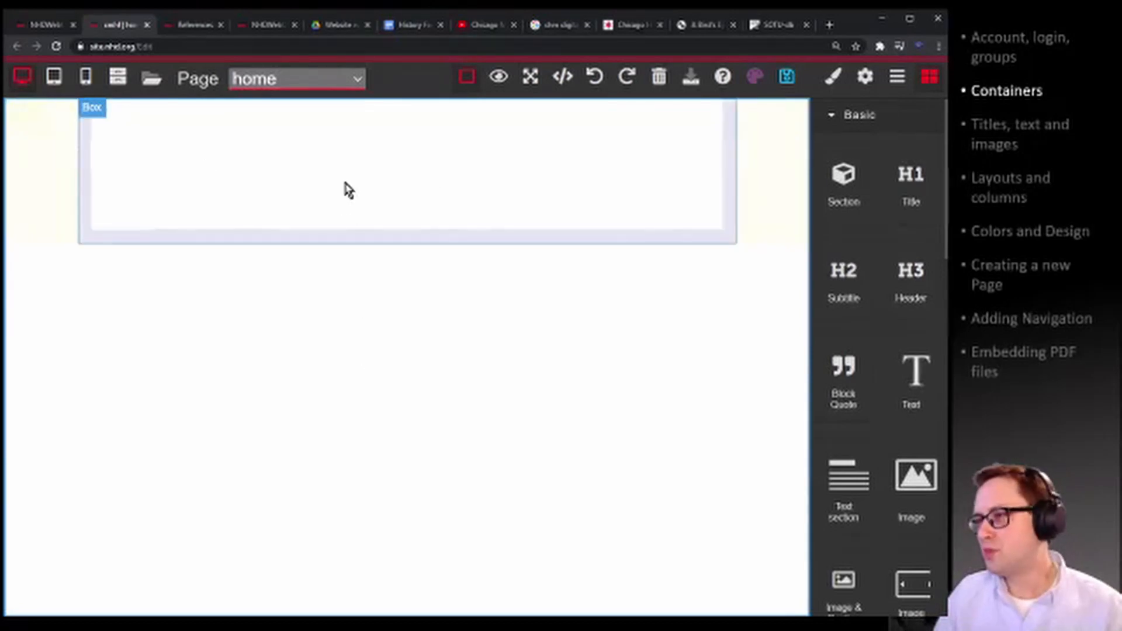
Add a Title block to the home page body, directly below the existing container.
{"action": "left_click", "coordinate": [349, 190]}
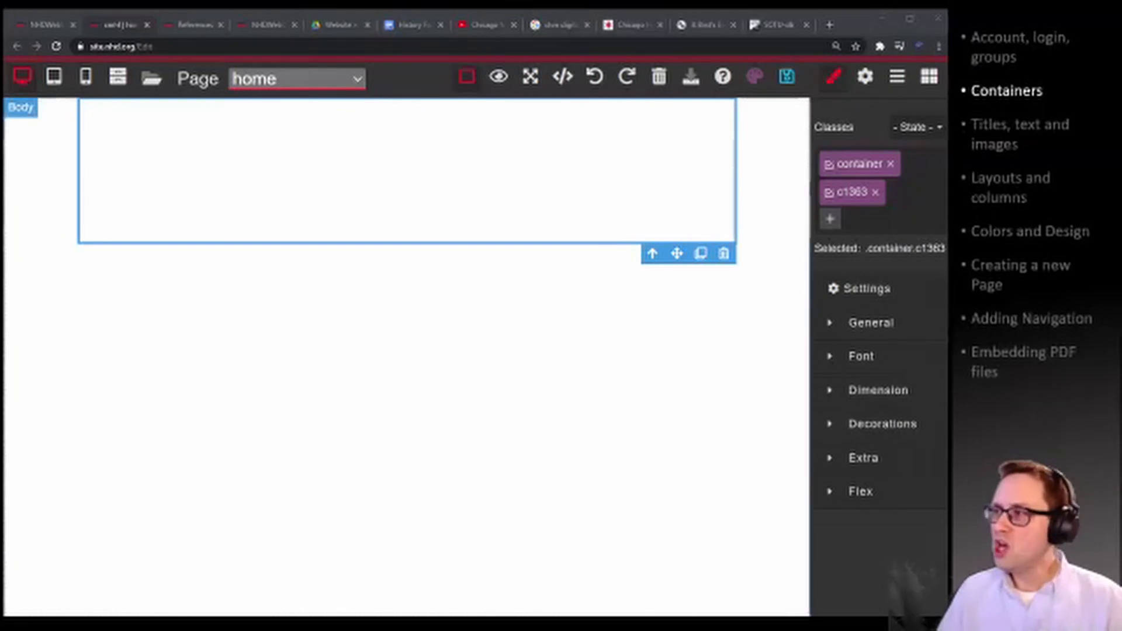
{"action": "left_click", "coordinate": [487, 145]}
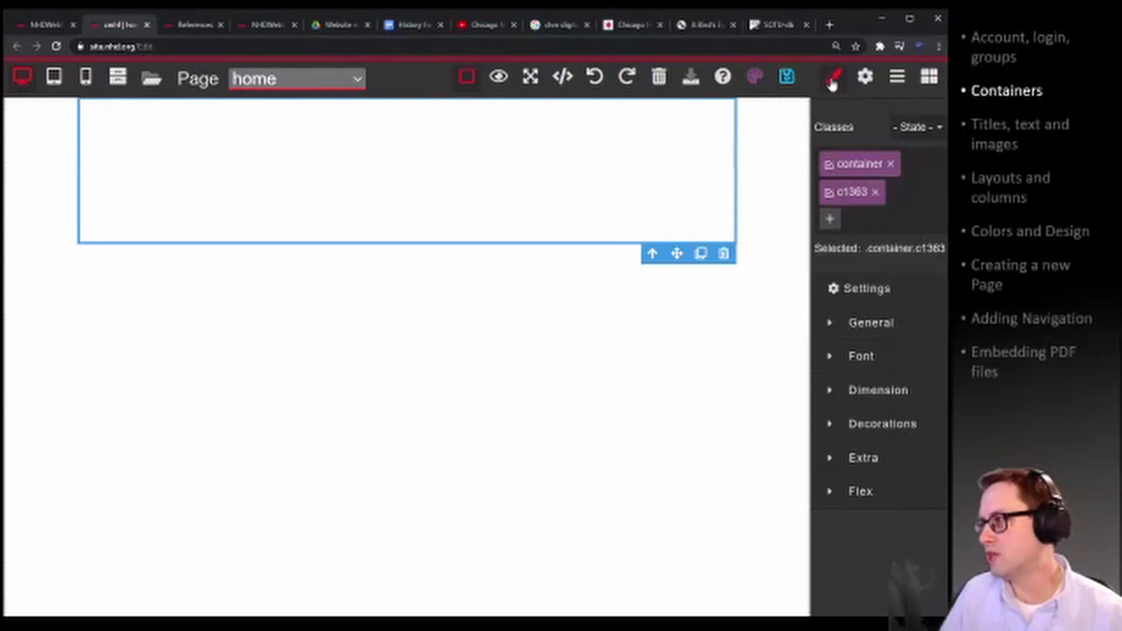
{"action": "left_click", "coordinate": [930, 85]}
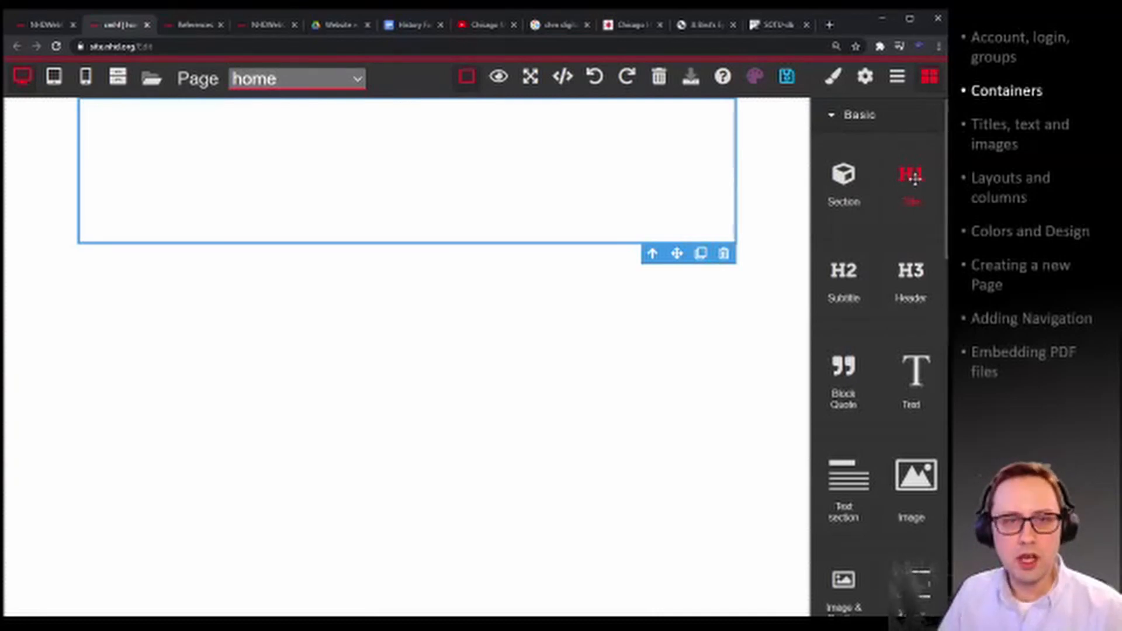
{"action": "left_click_drag", "start_coordinate": [914, 178], "coordinate": [653, 289]}
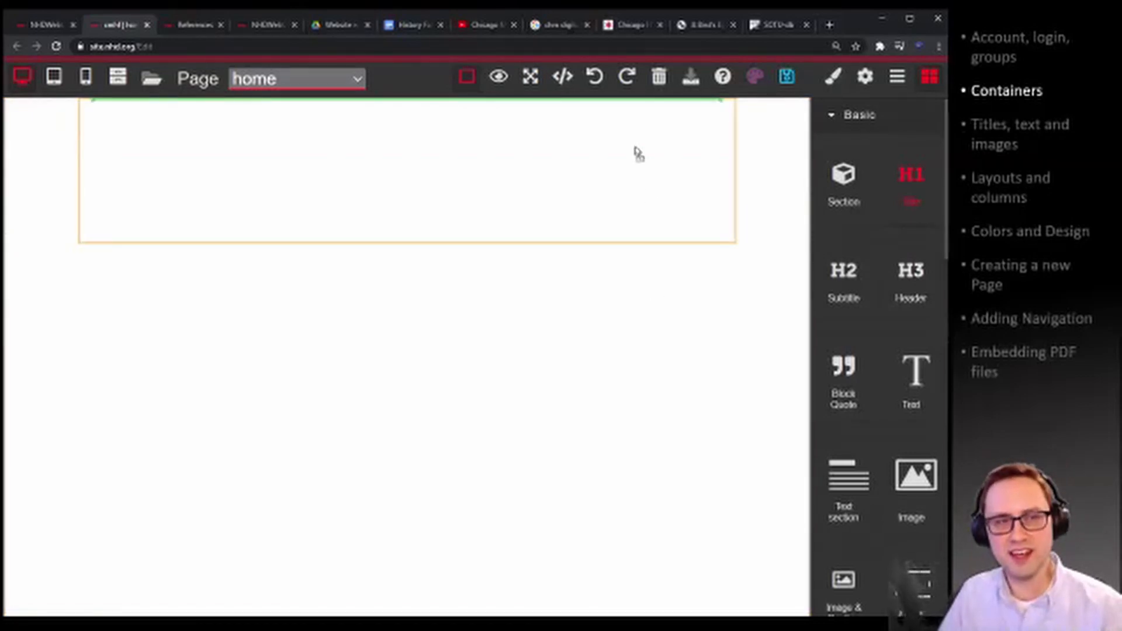
{"action": "left_click_drag", "start_coordinate": [636, 149], "coordinate": [624, 321]}
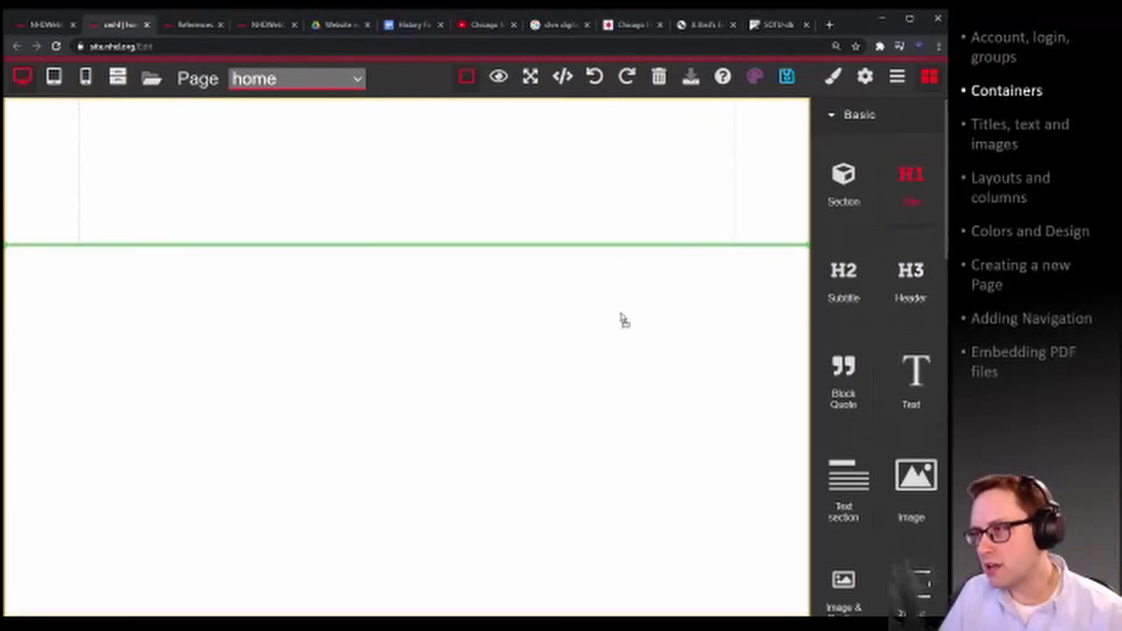
{"action": "left_click_drag", "start_coordinate": [624, 320], "coordinate": [624, 320]}
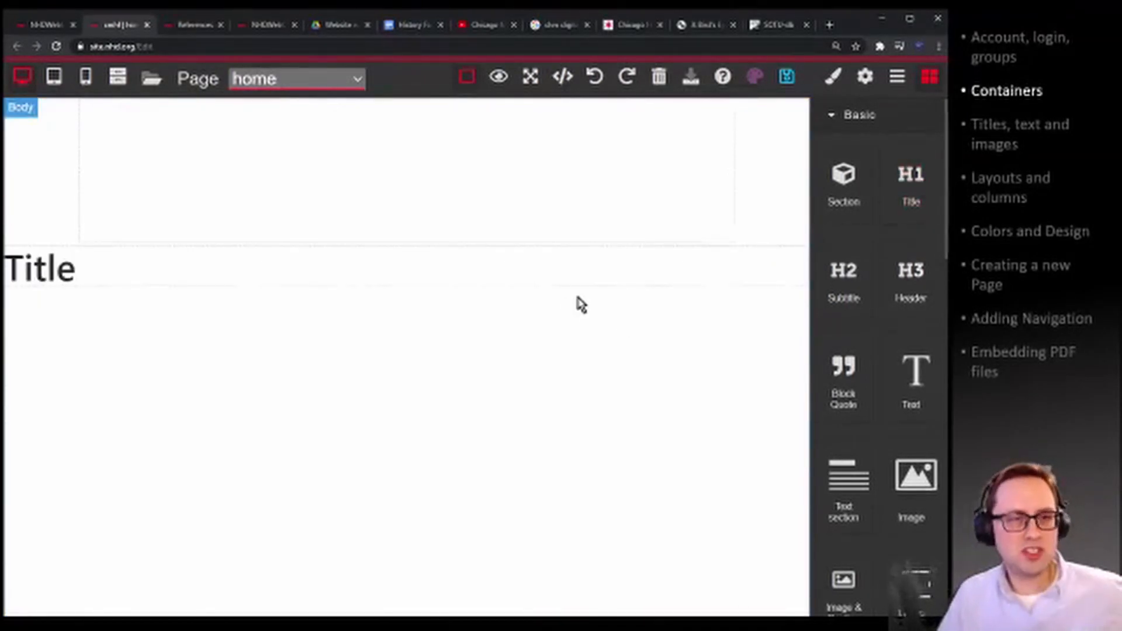
Replace the placeholder title text with "Demonstration Site on the Great Chicago Fire".
{"action": "left_click", "coordinate": [509, 272]}
{"action": "double_click", "coordinate": [509, 269]}
{"action": "double_click", "coordinate": [446, 267]}
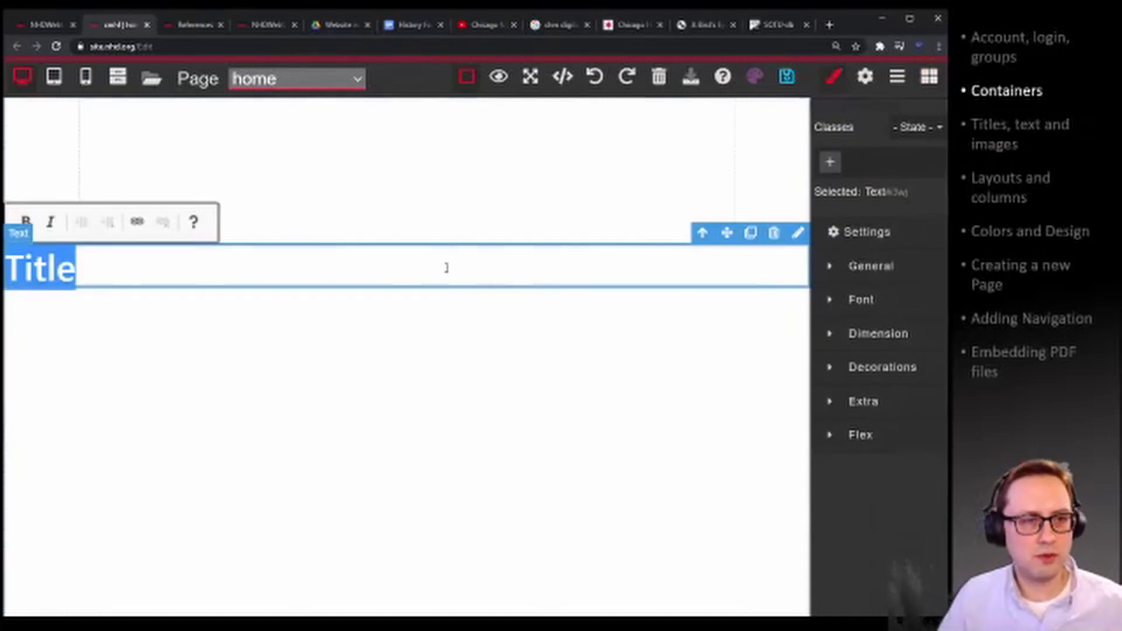
{"action": "type", "text": "Demonst"}
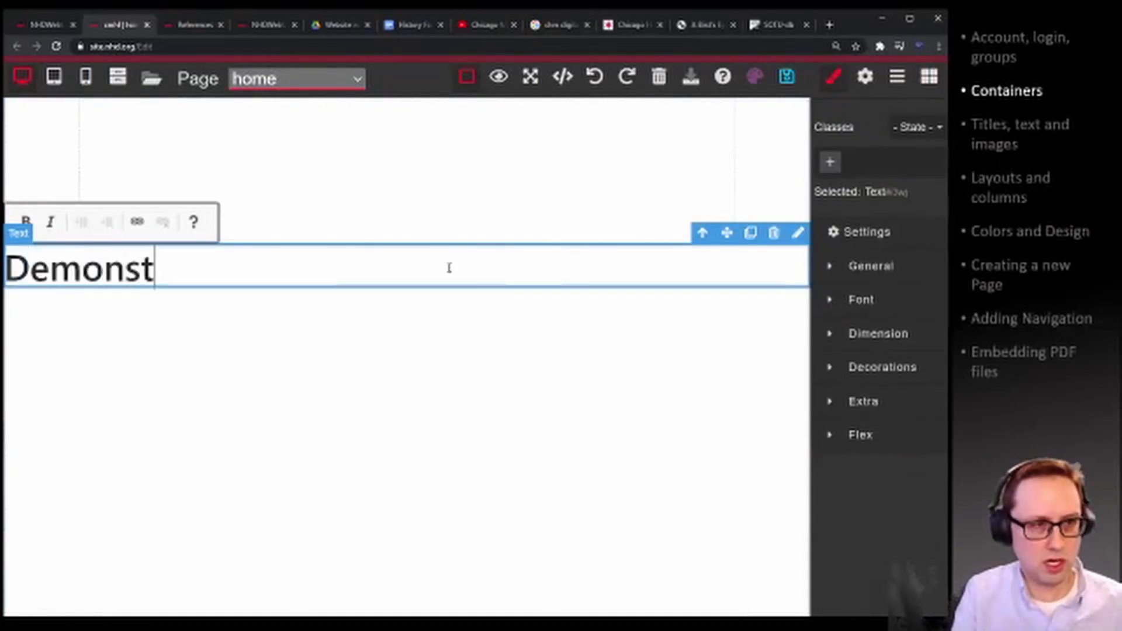
{"action": "type", "text": "ration Site on the G"}
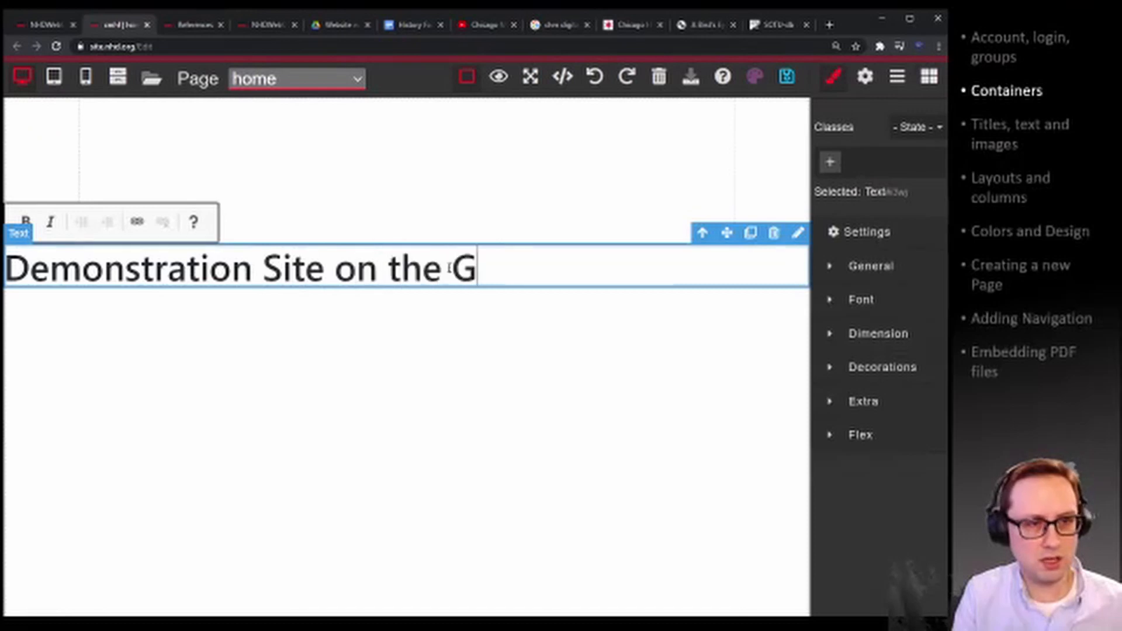
{"action": "type", "text": "reat Chicago Fire"}
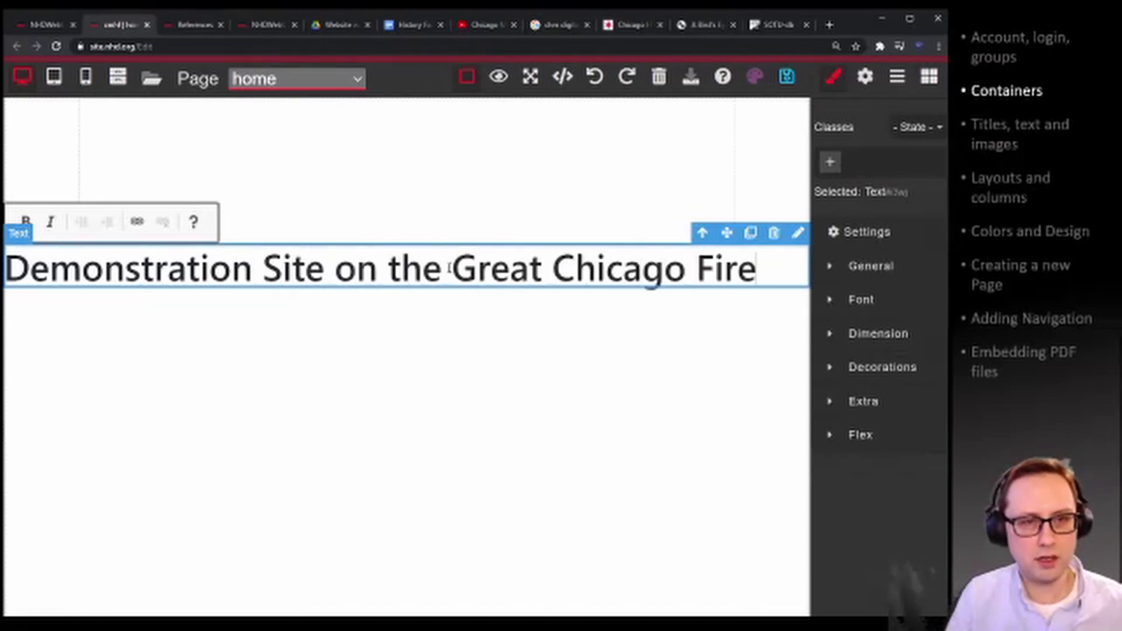
{"action": "left_click", "coordinate": [492, 350]}
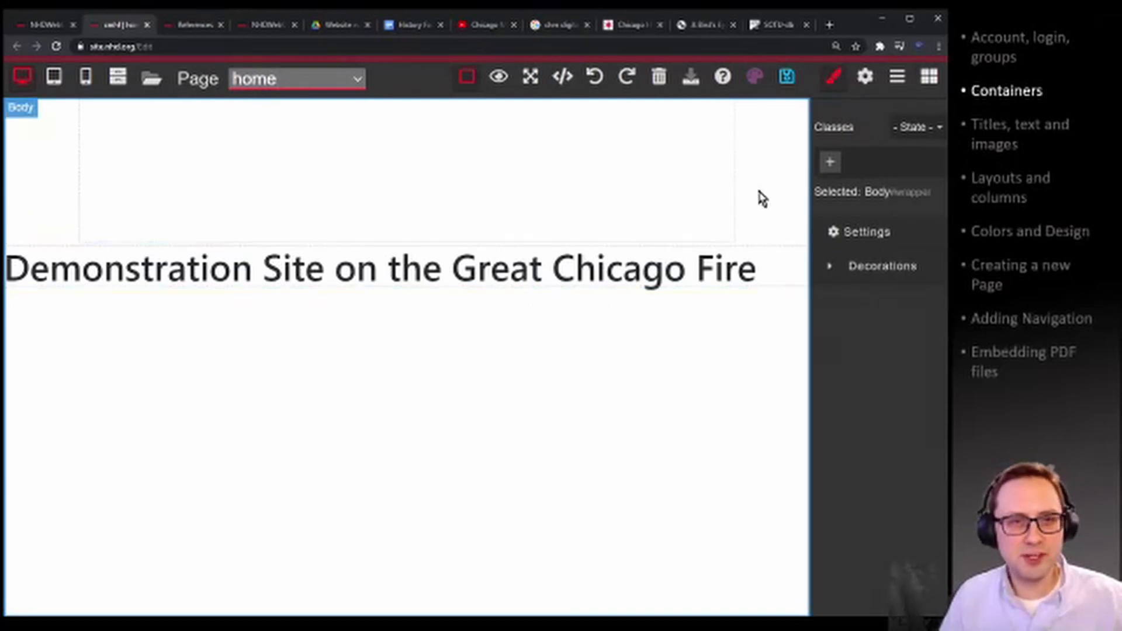
Save the home page, preview it in a separate tab and return to the site editor.
{"action": "left_click", "coordinate": [787, 78]}
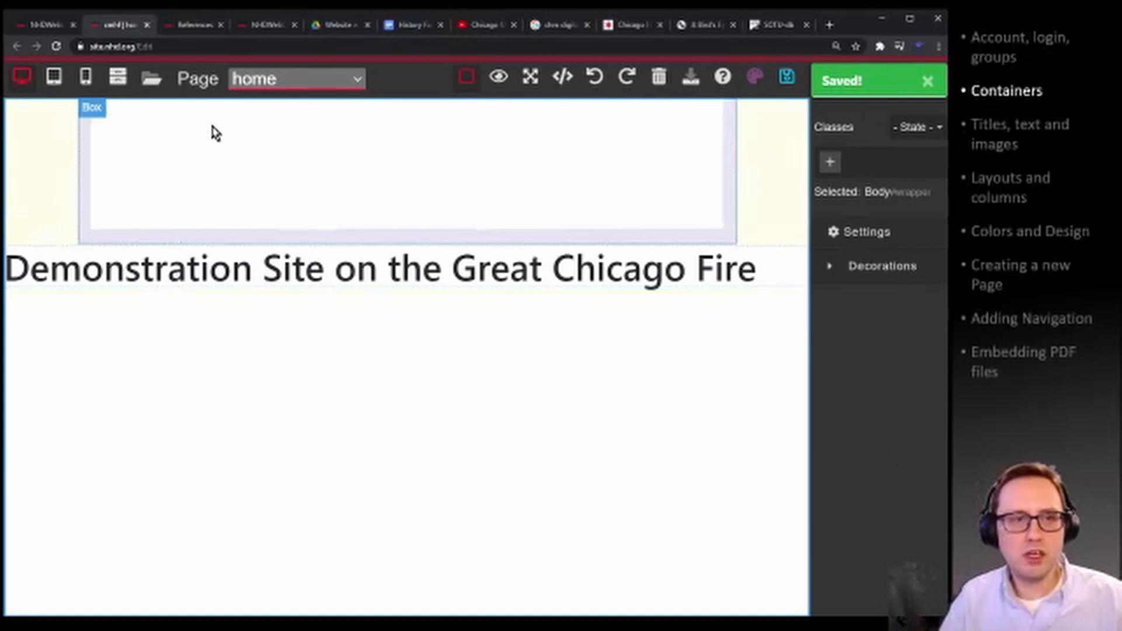
{"action": "left_click", "coordinate": [501, 78]}
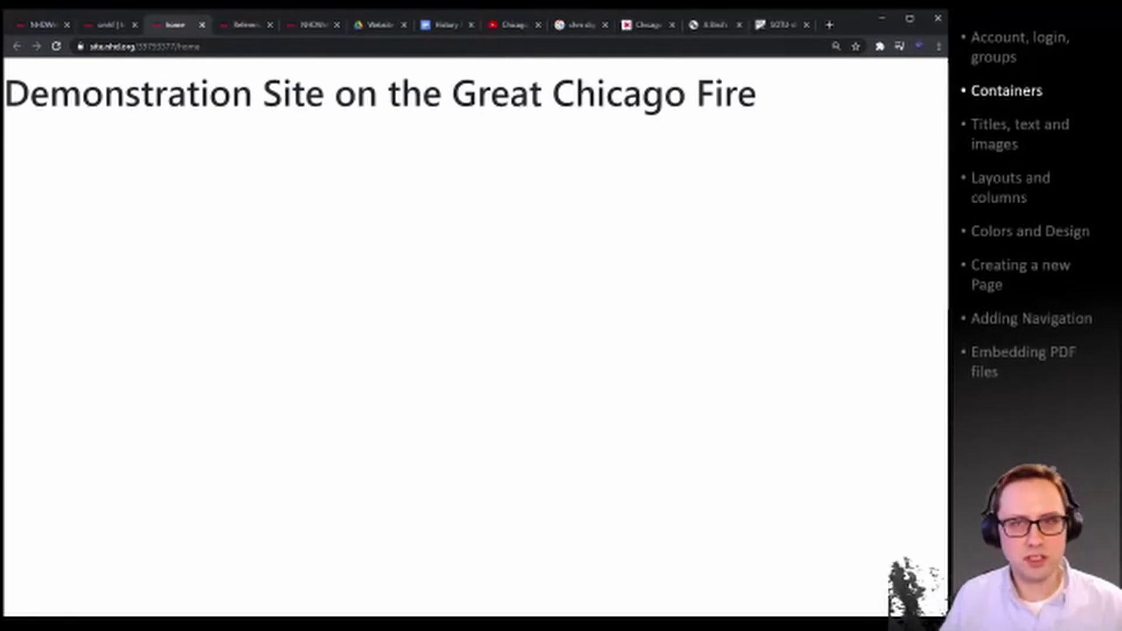
{"action": "left_click", "coordinate": [111, 28]}
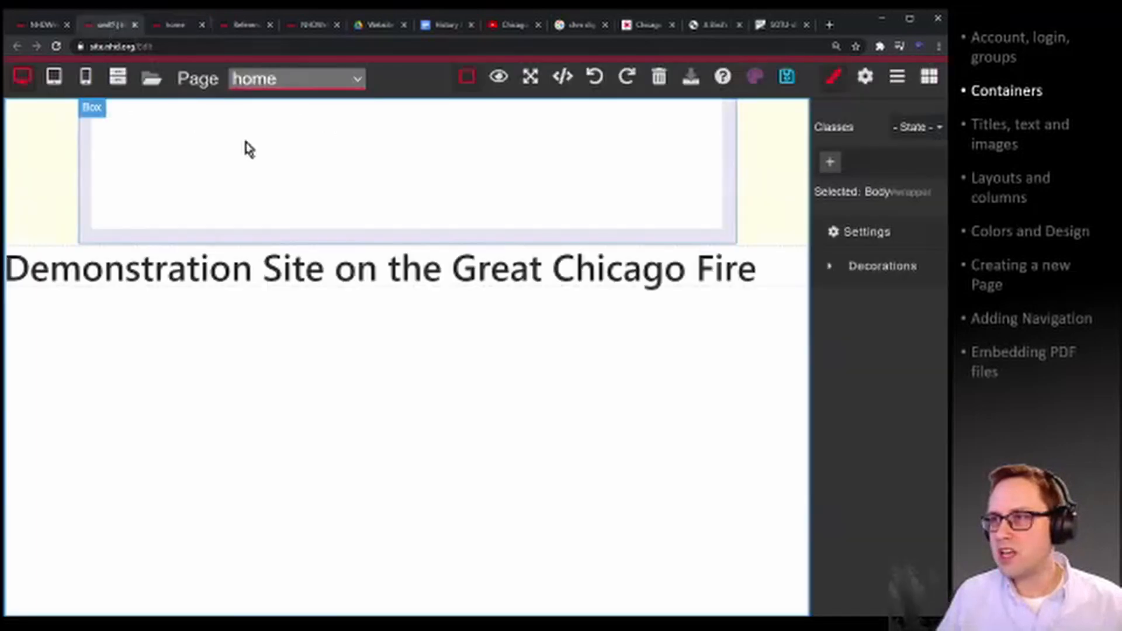
Move the "Demonstration Site on the Great Chicago Fire" title into the container above it and save the page.
{"action": "left_click", "coordinate": [322, 262]}
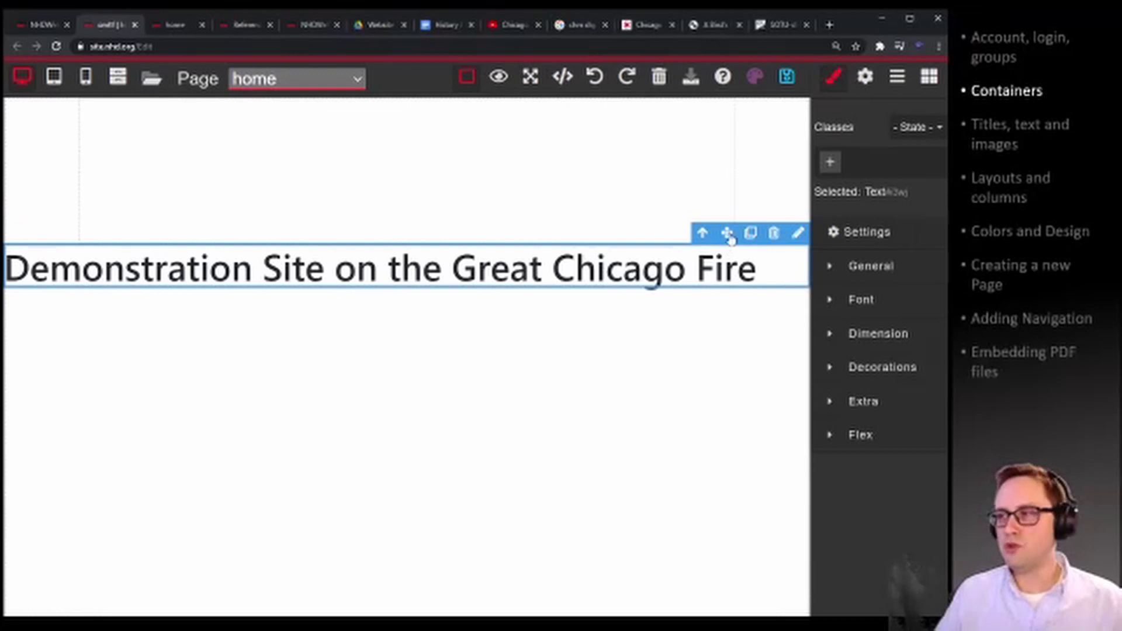
{"action": "left_click_drag", "start_coordinate": [729, 236], "coordinate": [624, 268]}
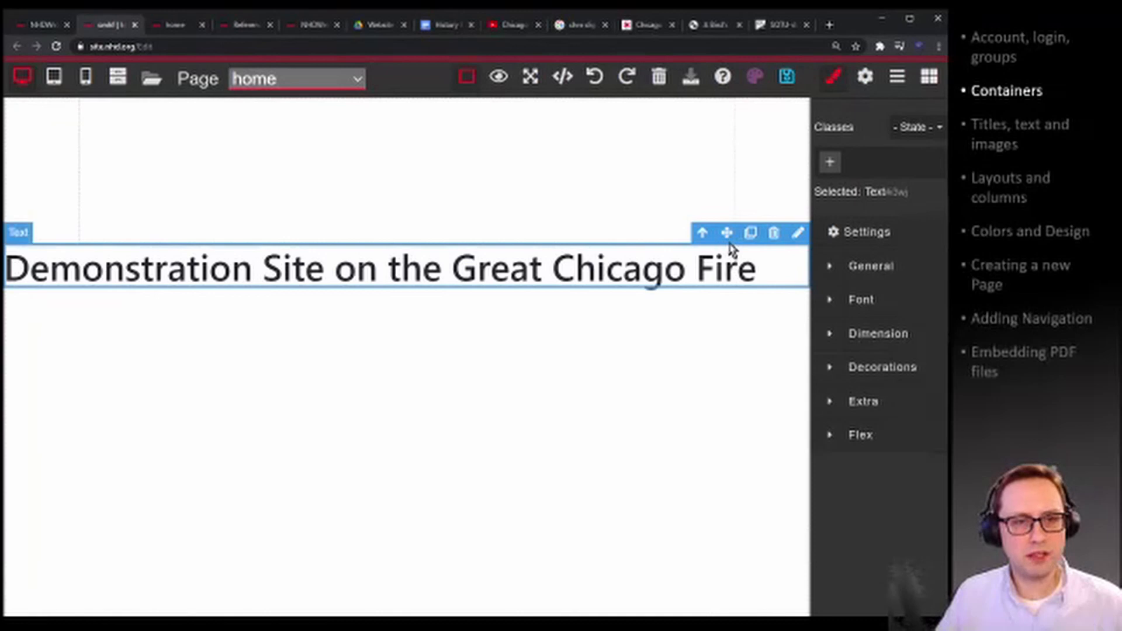
{"action": "left_click_drag", "start_coordinate": [727, 234], "coordinate": [664, 213]}
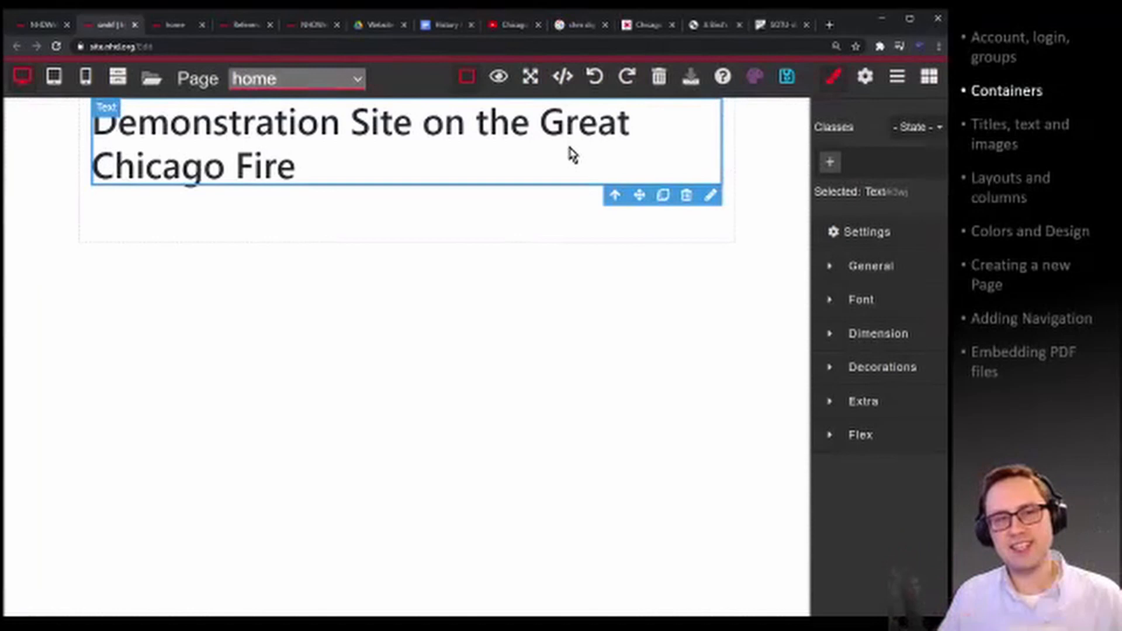
{"action": "left_click", "coordinate": [792, 84]}
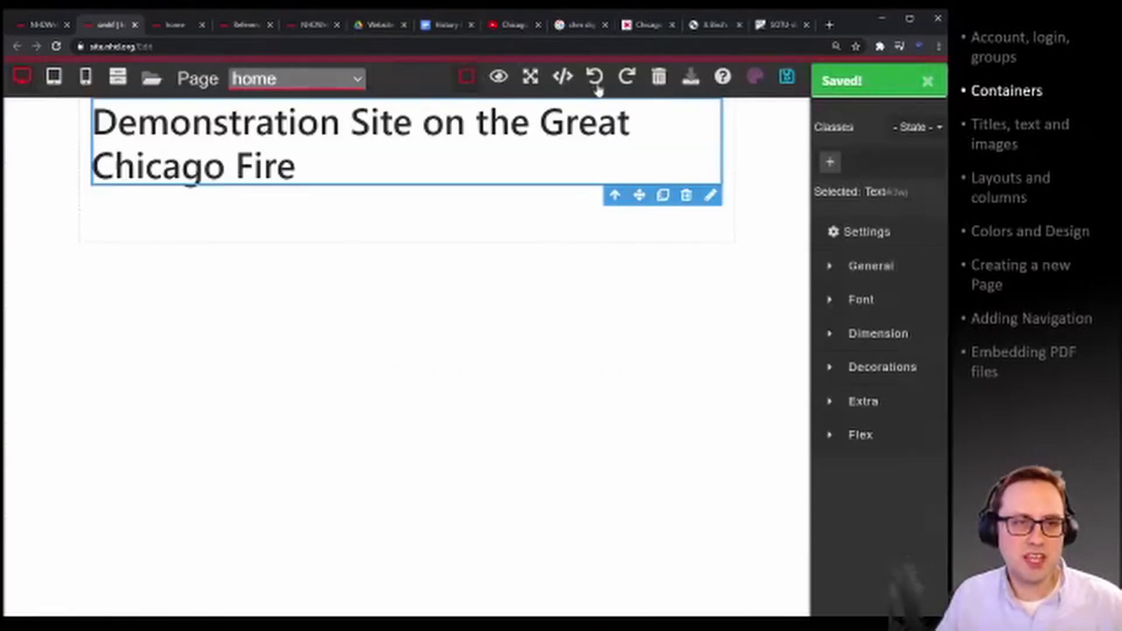
Preview the home page and examine how the title adapts to narrow and wide screens in the browser's responsive device view.
{"action": "left_click", "coordinate": [498, 78]}
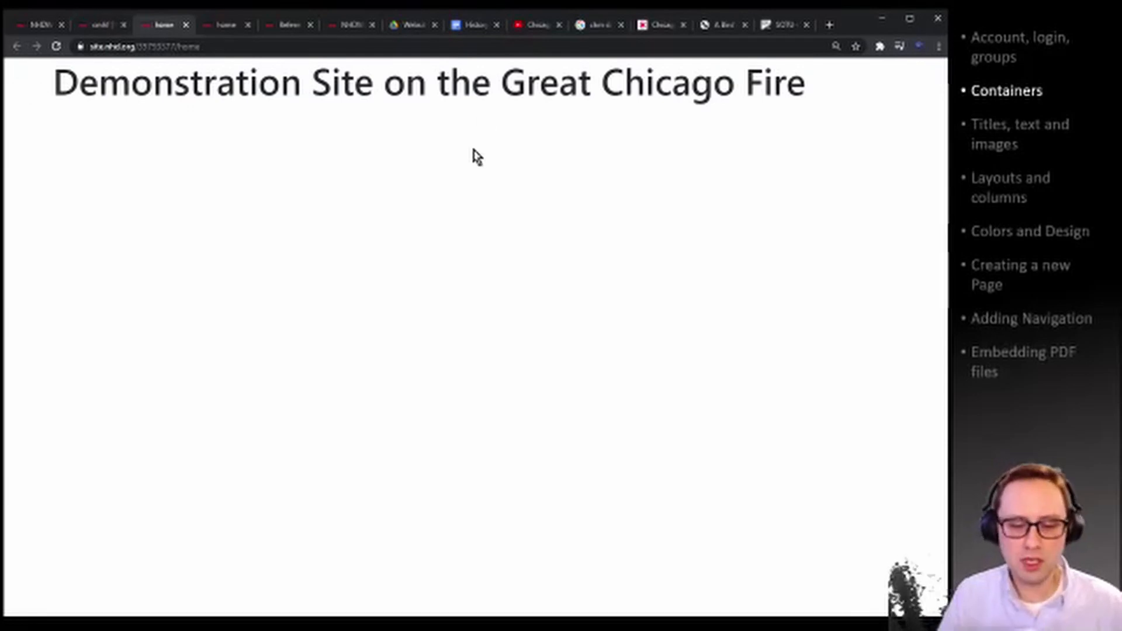
{"action": "key", "text": "ctrl+shift+i"}
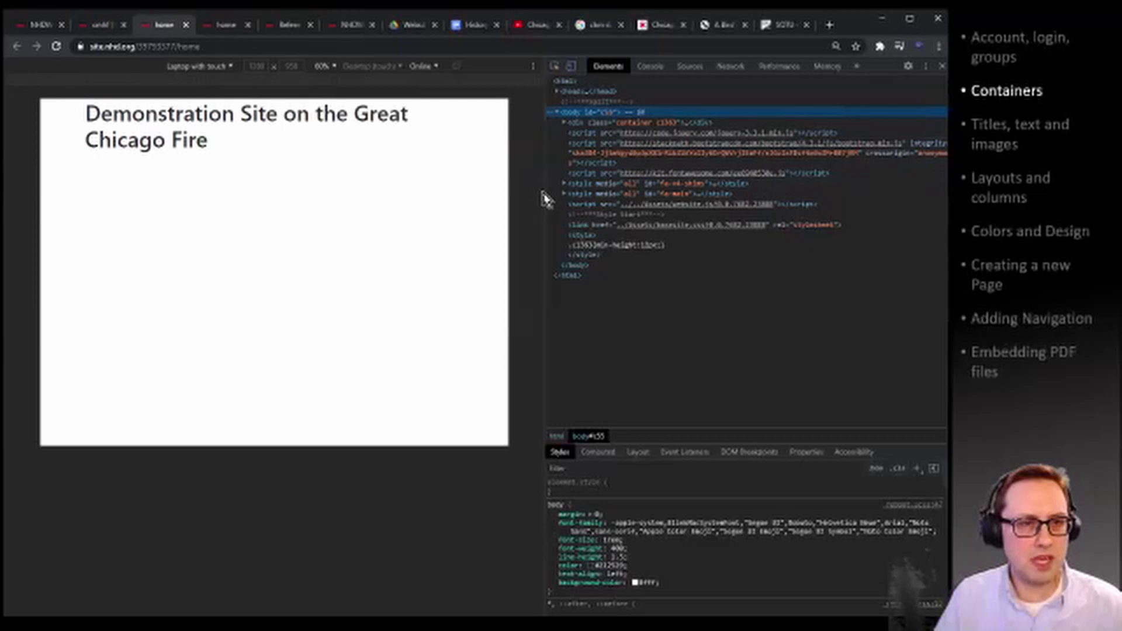
{"action": "mouse_move", "coordinate": [545, 193]}
{"action": "left_mouse_down"}
{"action": "mouse_move", "coordinate": [417, 192]}
{"action": "mouse_move", "coordinate": [554, 192]}
{"action": "left_mouse_up"}
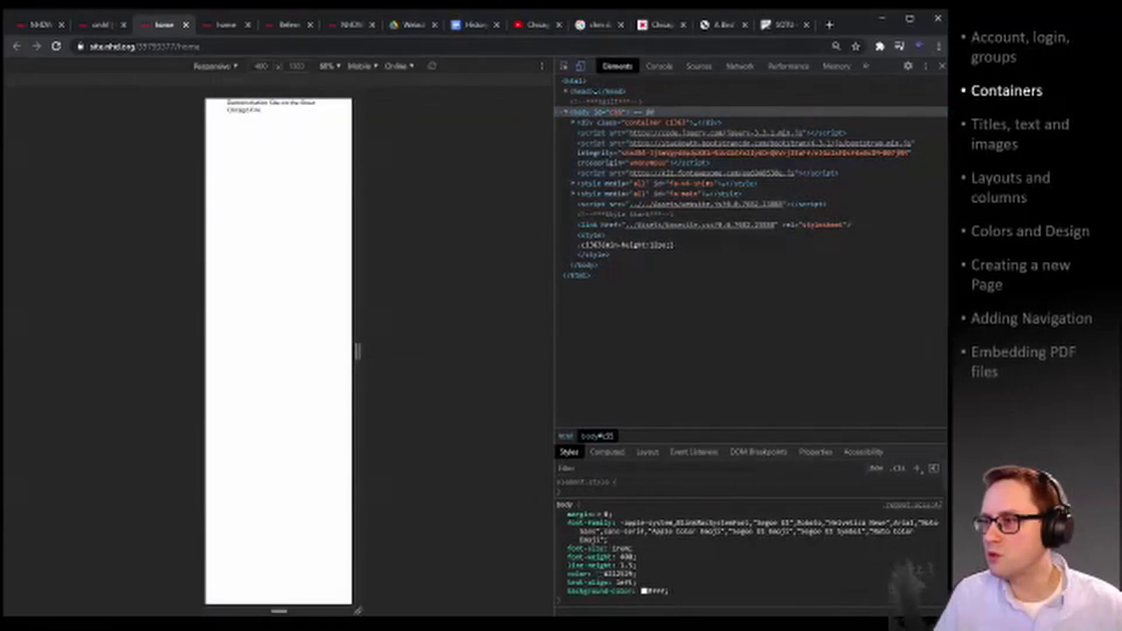
{"action": "left_click_drag", "start_coordinate": [361, 345], "coordinate": [507, 314]}
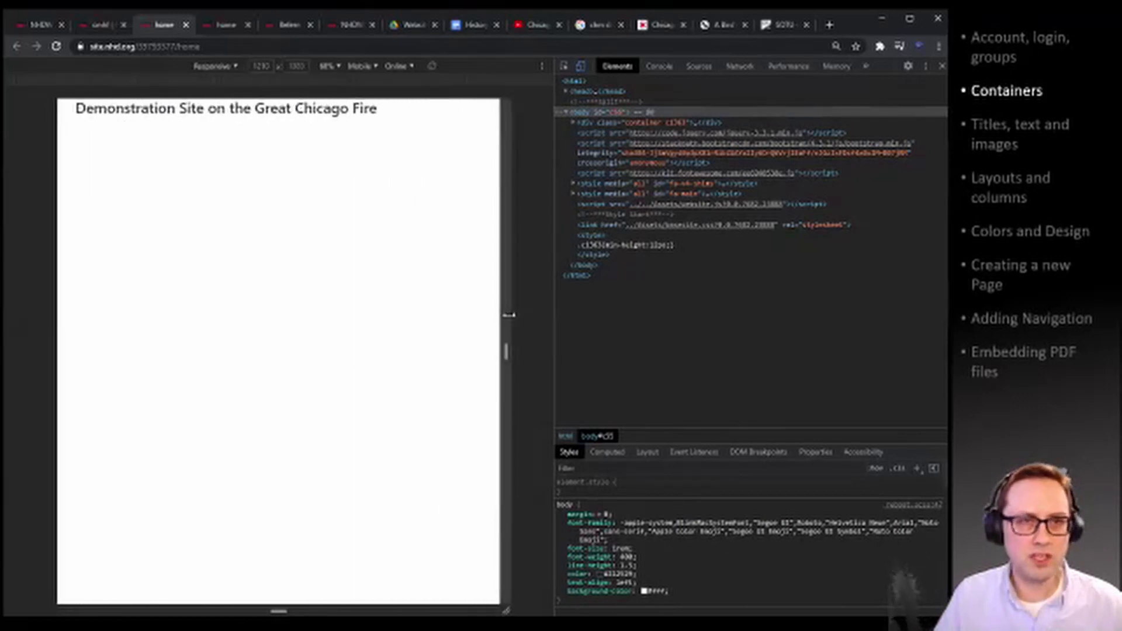
Return to the site editor, deselect the title and show the available building blocks.
{"action": "left_click", "coordinate": [100, 25]}
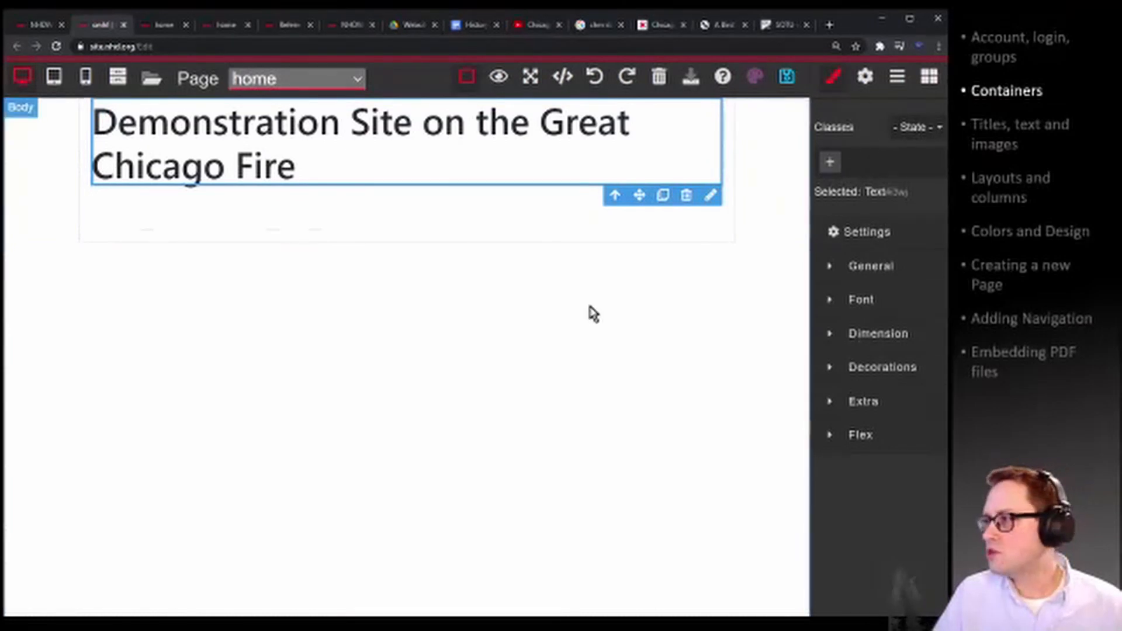
{"action": "left_click", "coordinate": [594, 313]}
{"action": "left_click", "coordinate": [930, 76]}
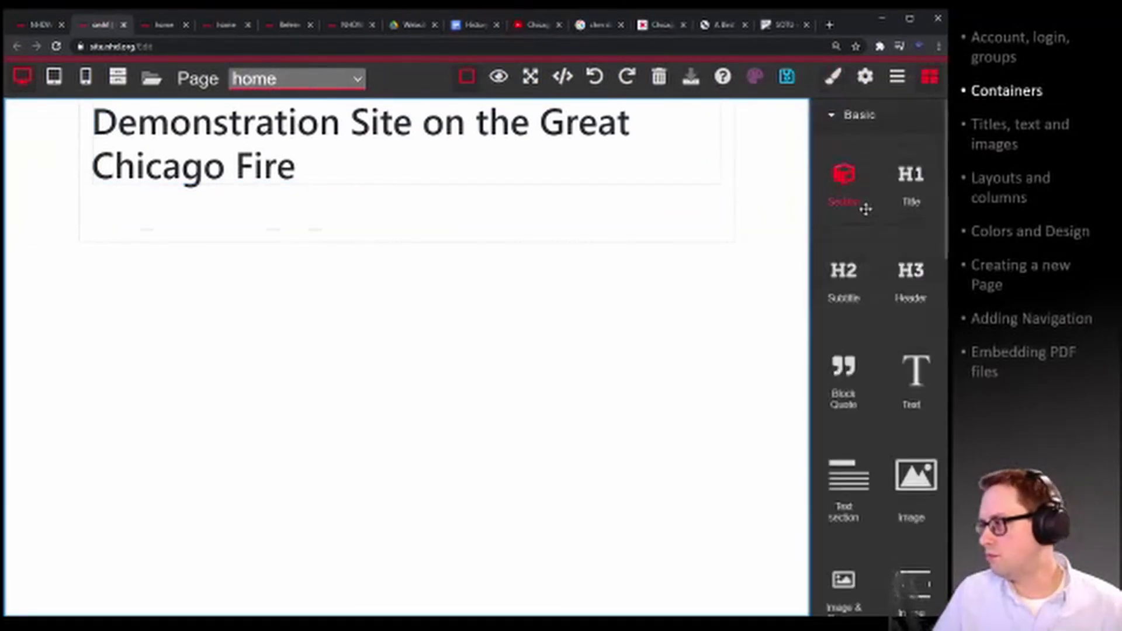
Add a new container directly below the one holding the site title.
{"action": "scroll", "coordinate": [877, 271], "scroll_direction": "down", "scroll_amount": 2}
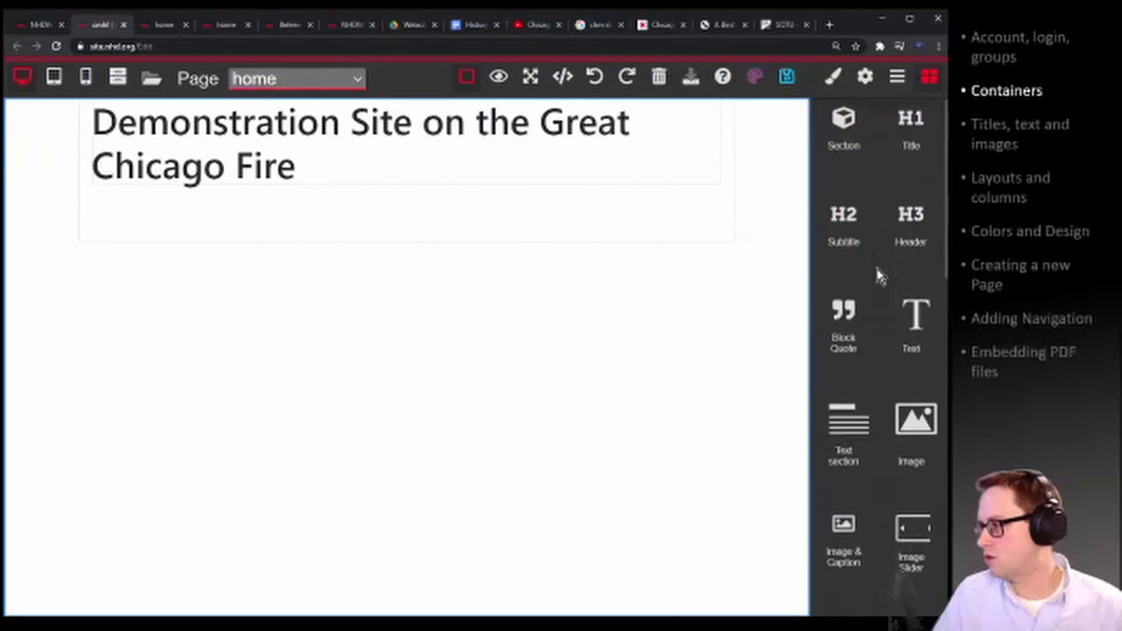
{"action": "scroll", "coordinate": [879, 281], "scroll_direction": "down", "scroll_amount": 9}
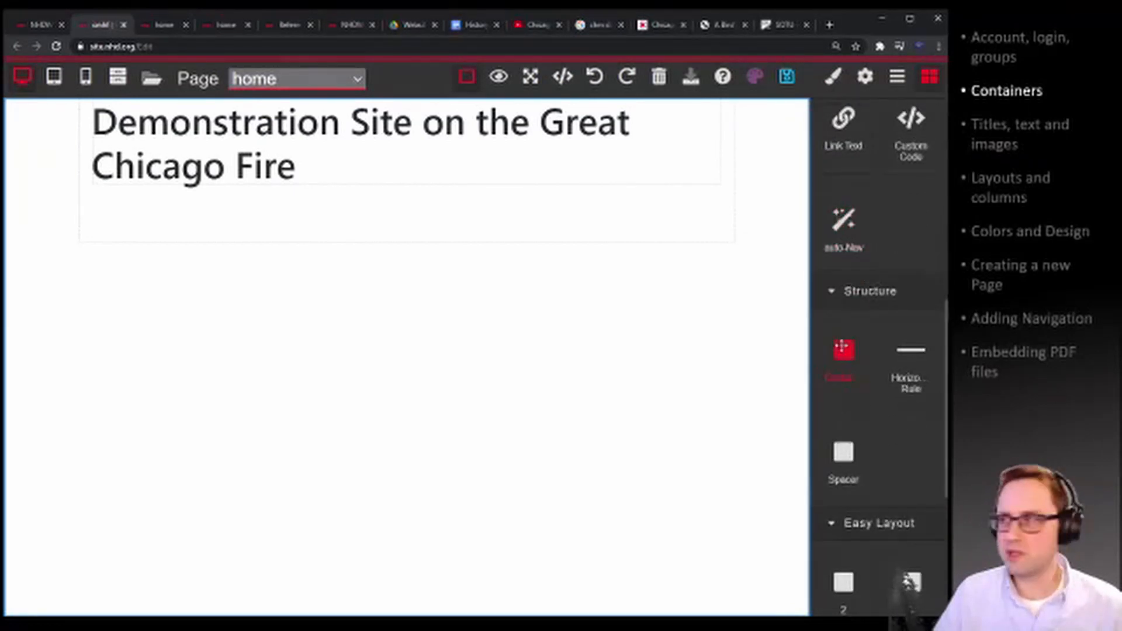
{"action": "left_click_drag", "start_coordinate": [842, 351], "coordinate": [316, 284]}
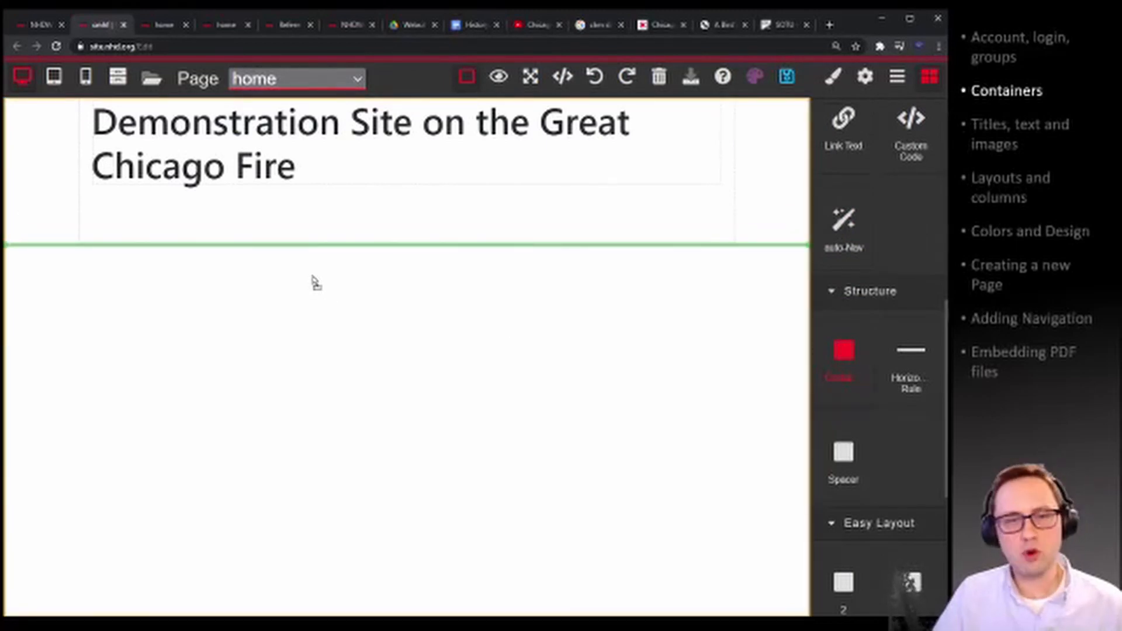
{"action": "left_click_drag", "start_coordinate": [316, 283], "coordinate": [311, 281]}
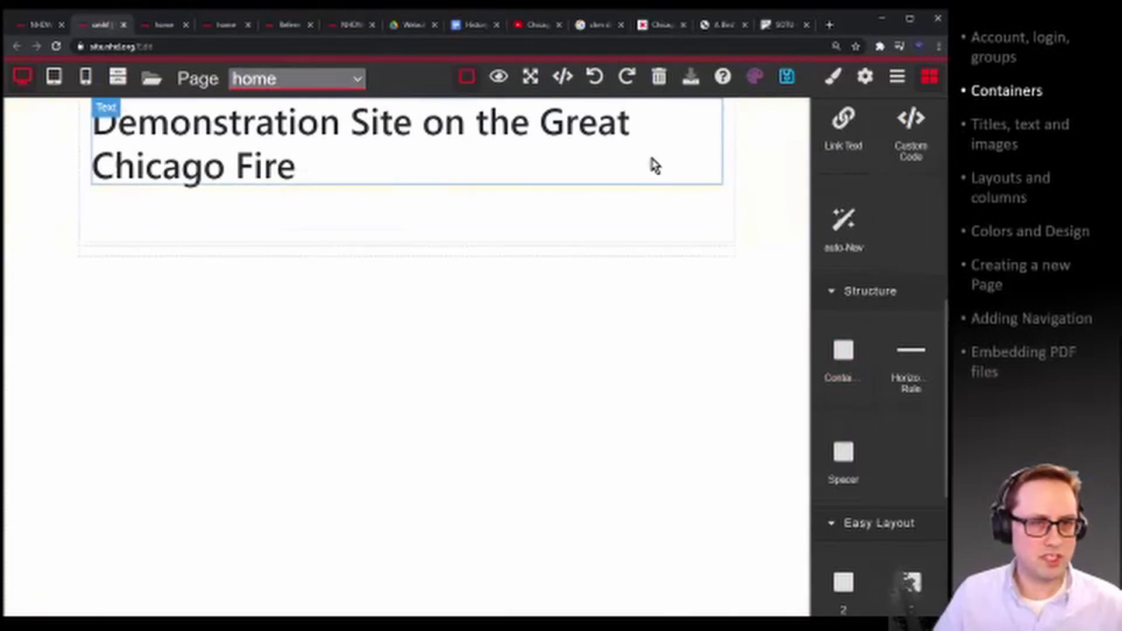
Add a subtitle under the site title in its container and replace the placeholder with "by" and the author's name.
{"action": "scroll", "coordinate": [890, 296], "scroll_direction": "up", "scroll_amount": 8}
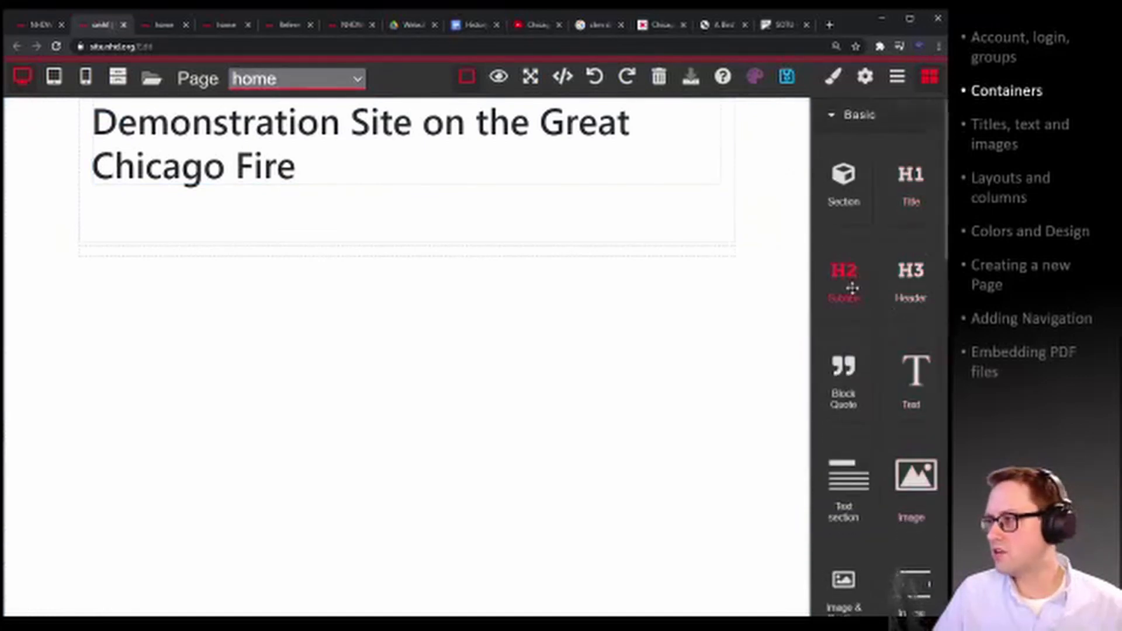
{"action": "left_click_drag", "start_coordinate": [843, 293], "coordinate": [190, 213]}
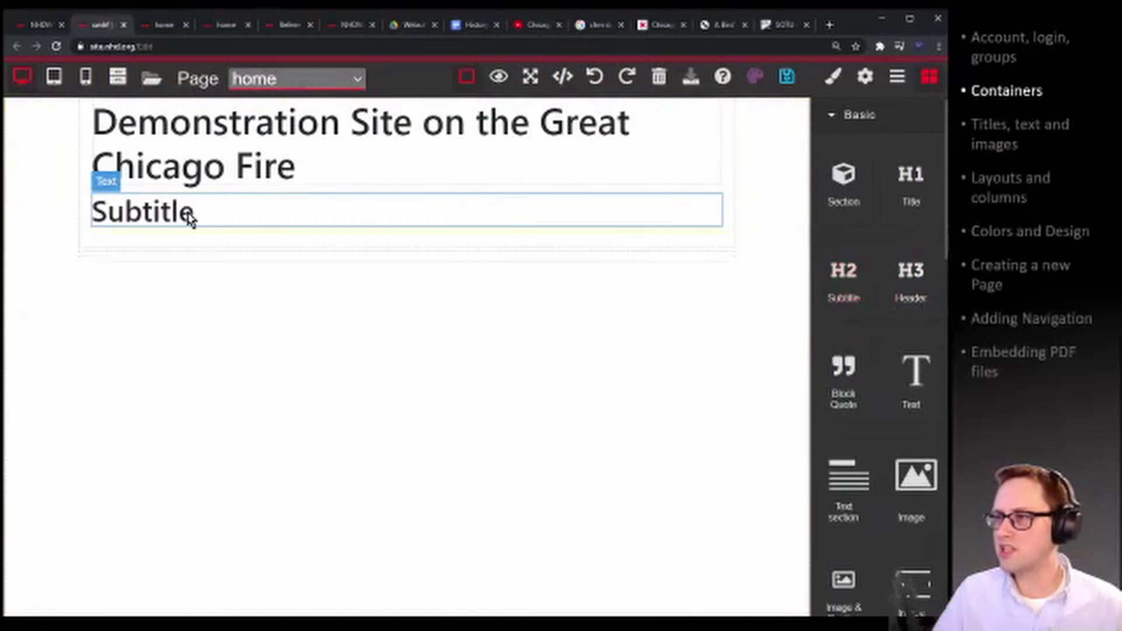
{"action": "double_click", "coordinate": [192, 205]}
{"action": "double_click", "coordinate": [190, 204]}
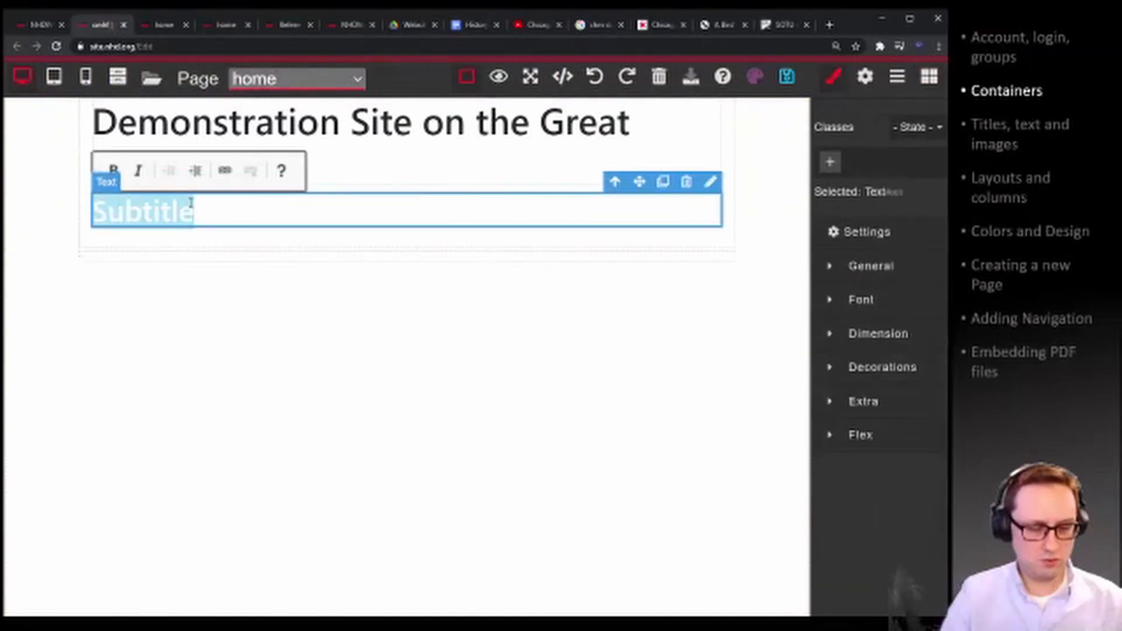
{"action": "type", "text": "by Tyler Monaghan"}
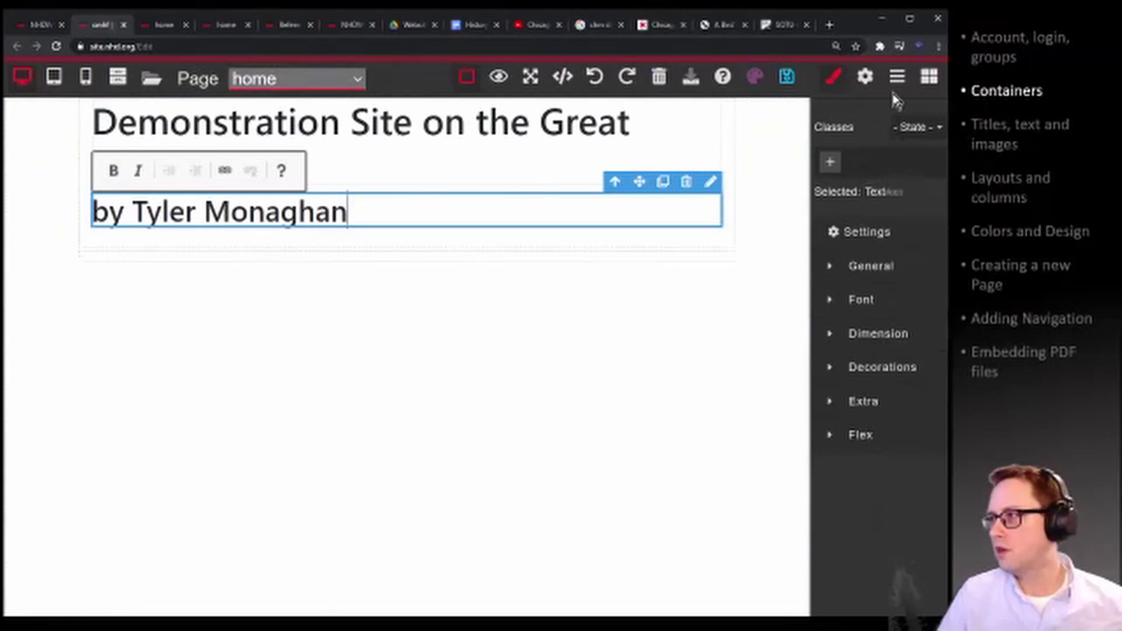
Add a text block below the author subtitle in the same container and set its text to "This is my home page.".
{"action": "left_click", "coordinate": [926, 80]}
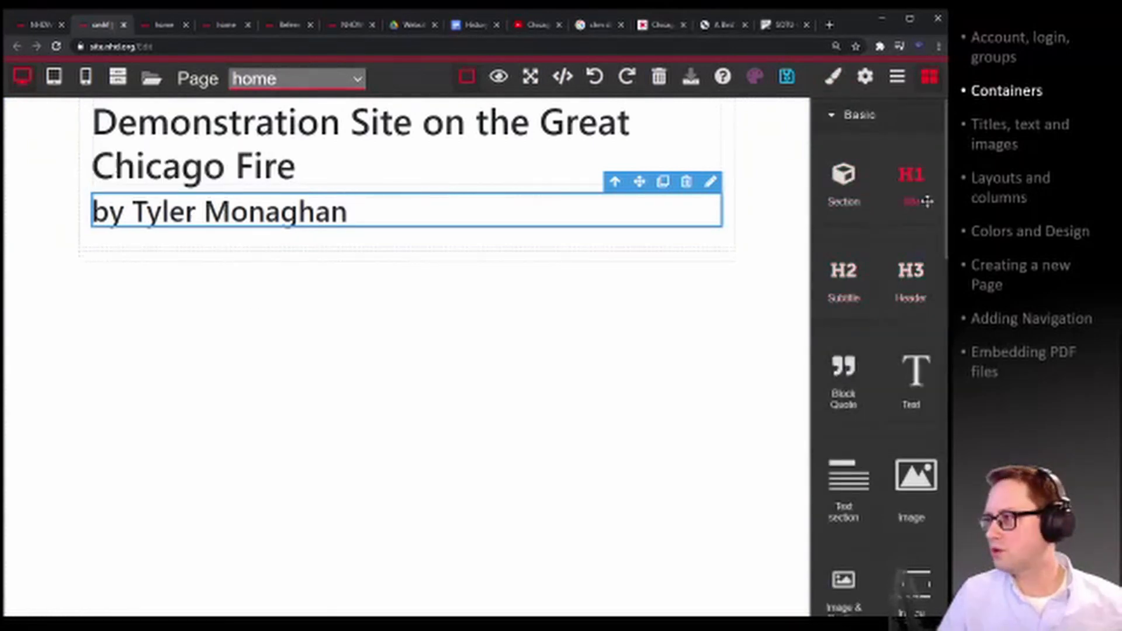
{"action": "left_click_drag", "start_coordinate": [919, 380], "coordinate": [377, 241]}
{"action": "double_click", "coordinate": [159, 258]}
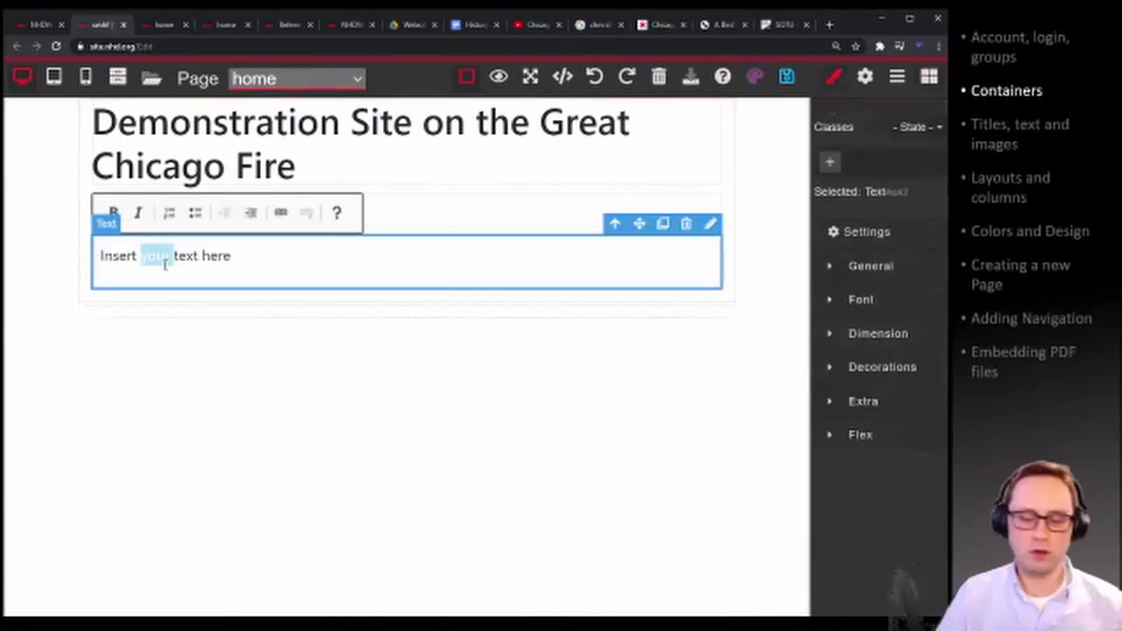
{"action": "triple_click", "coordinate": [209, 262]}
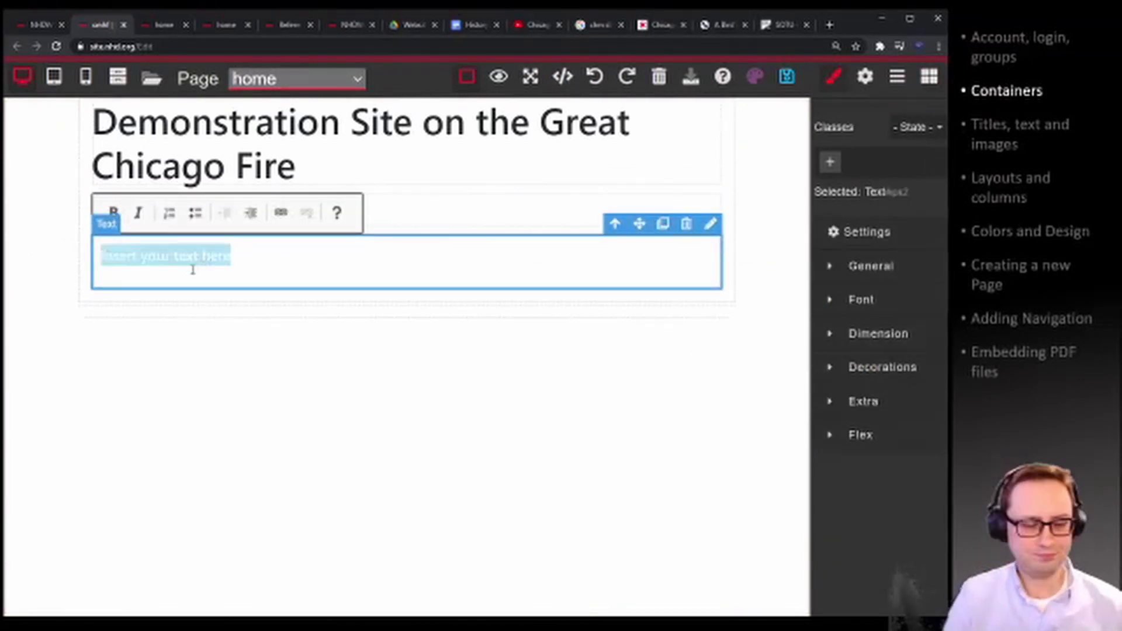
{"action": "type", "text": "This is my home p"}
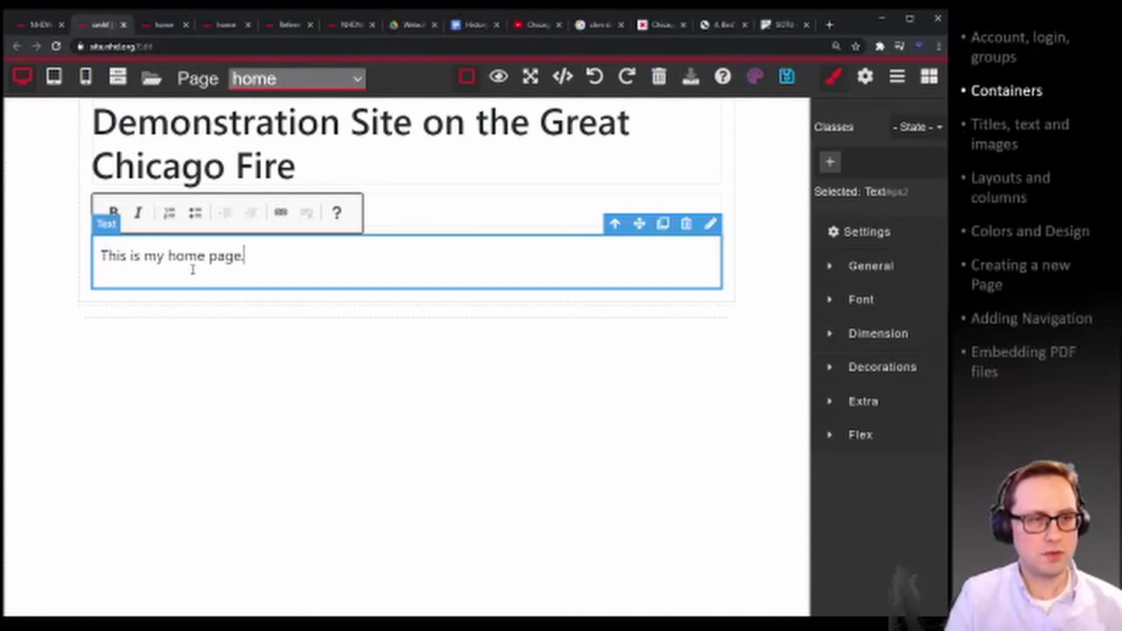
{"action": "type", "text": "age."}
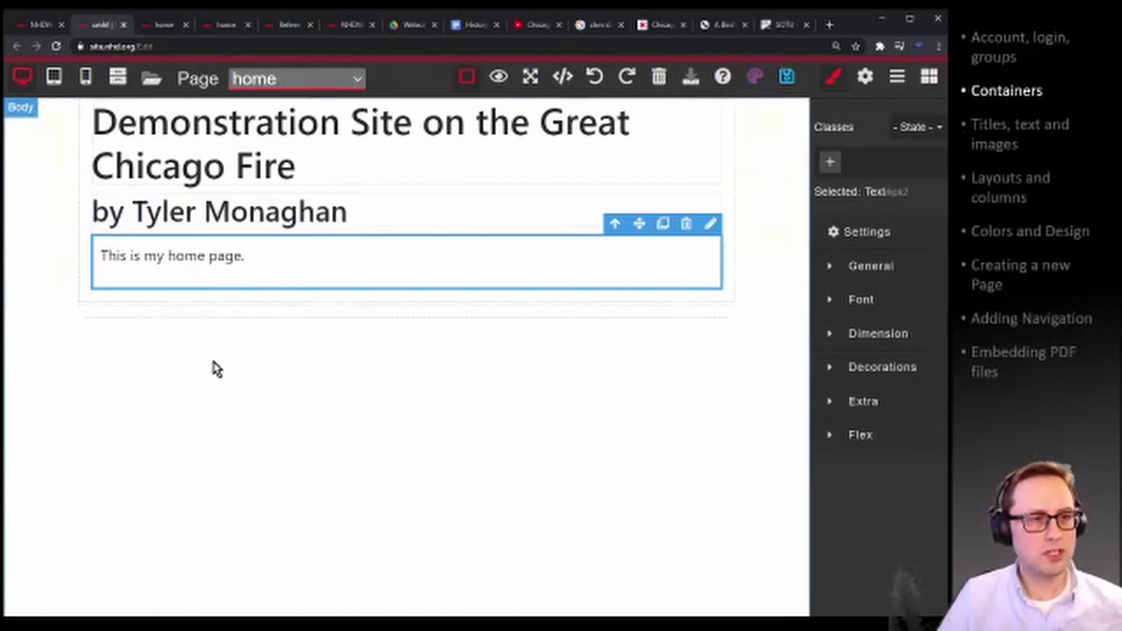
{"action": "left_click", "coordinate": [213, 368]}
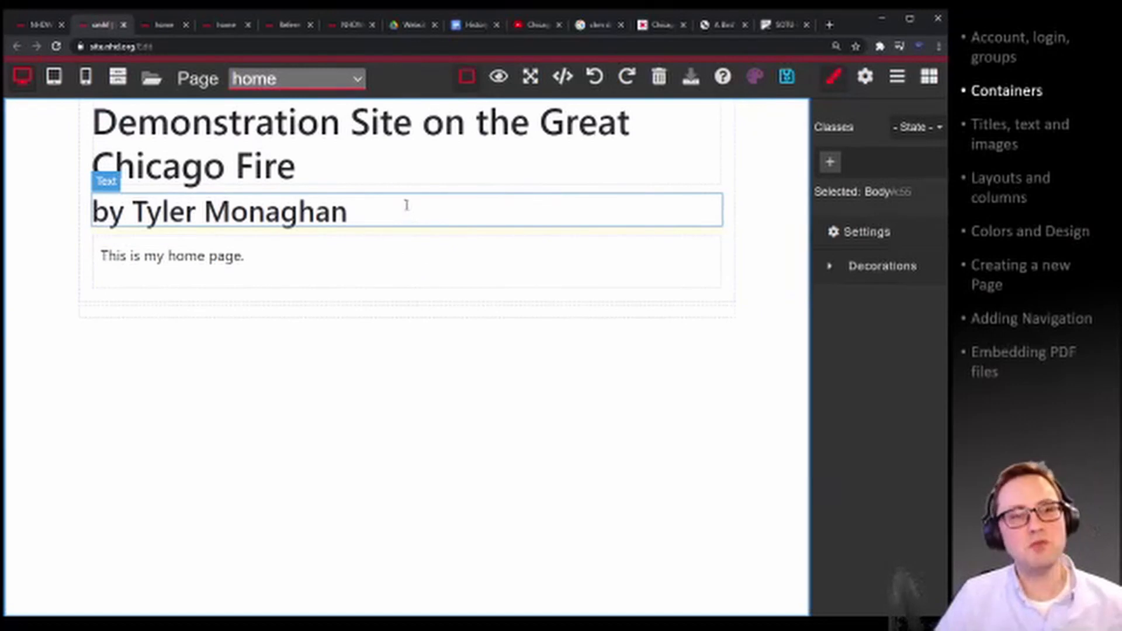
Move the author subtitle out of the title container and try to place it in the empty container below.
{"action": "left_click_drag", "start_coordinate": [416, 196], "coordinate": [186, 315]}
{"action": "left_click_drag", "start_coordinate": [131, 290], "coordinate": [175, 311]}
{"action": "left_click_drag", "start_coordinate": [673, 291], "coordinate": [674, 269]}
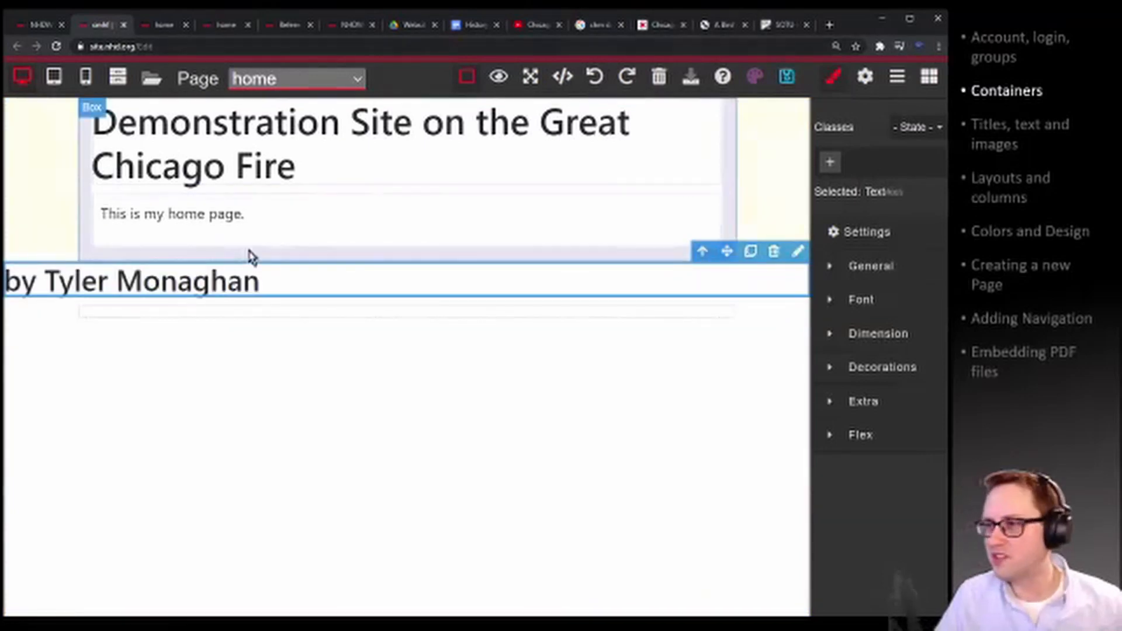
{"action": "left_click_drag", "start_coordinate": [328, 290], "coordinate": [345, 308]}
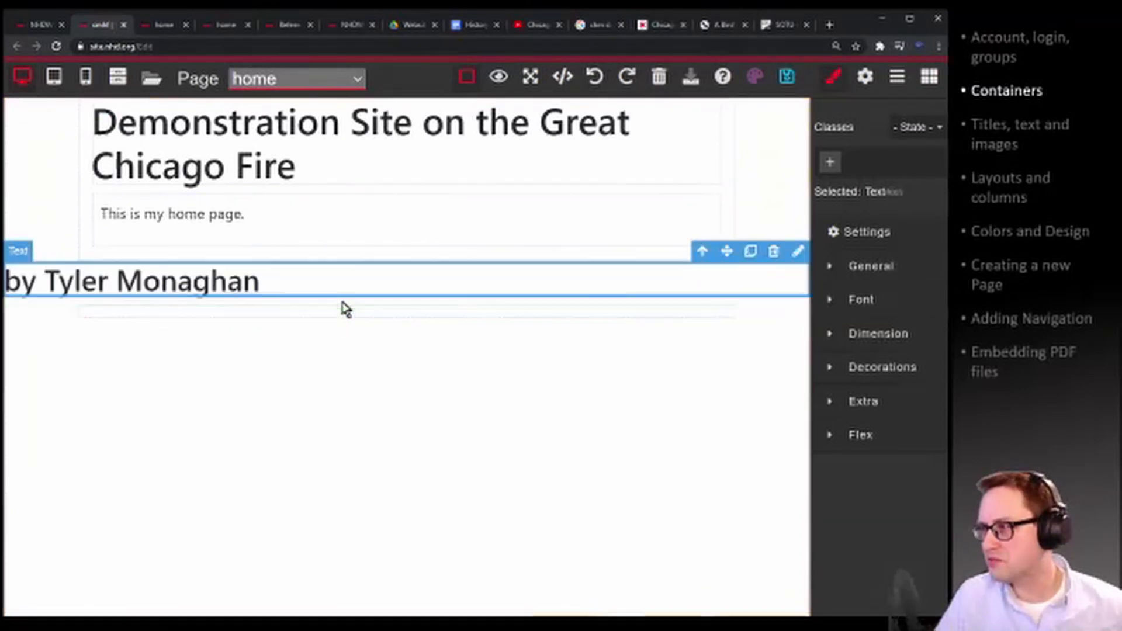
{"action": "left_click", "coordinate": [785, 88]}
{"action": "left_click_drag", "start_coordinate": [483, 278], "coordinate": [483, 313]}
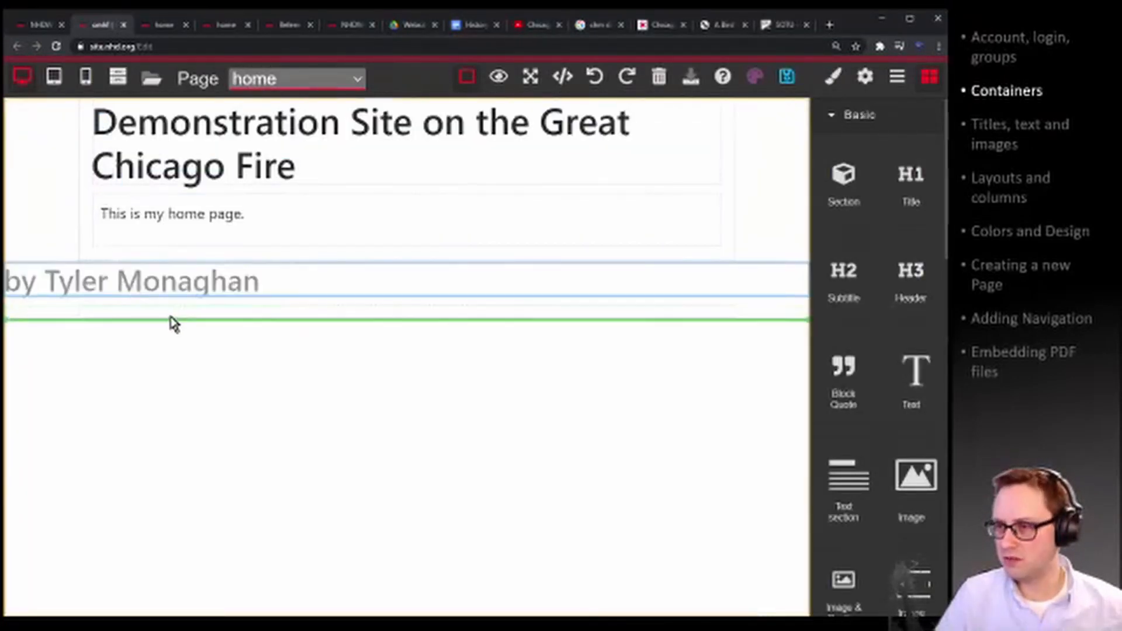
{"action": "left_click", "coordinate": [174, 300]}
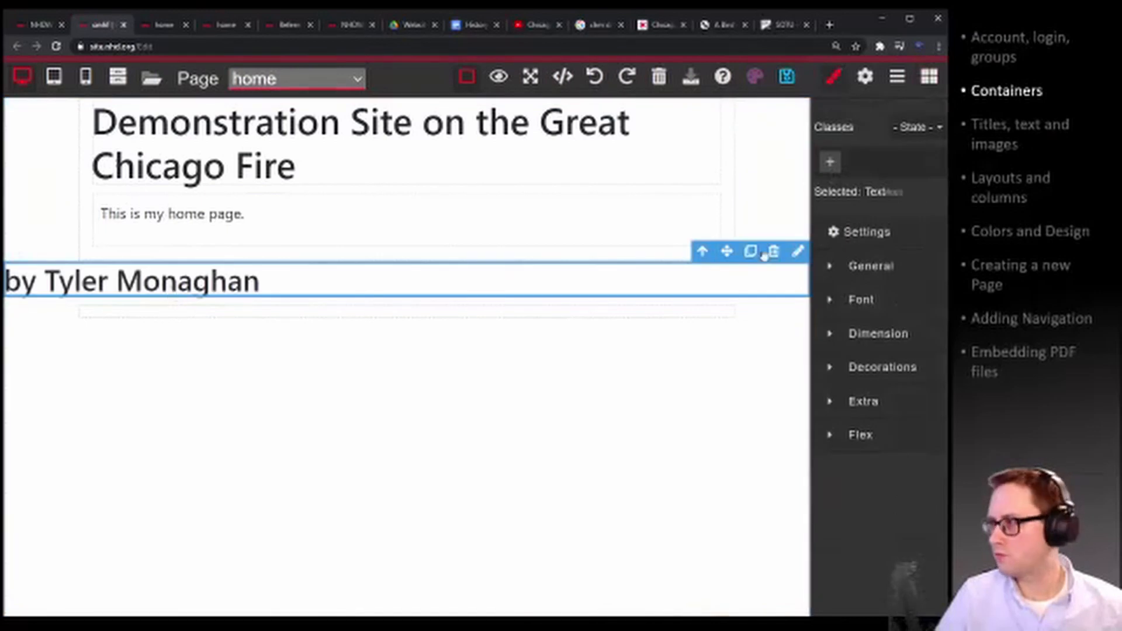
Move the author subtitle back between the title and the text block, and delete the empty lower container.
{"action": "left_click_drag", "start_coordinate": [355, 279], "coordinate": [193, 193]}
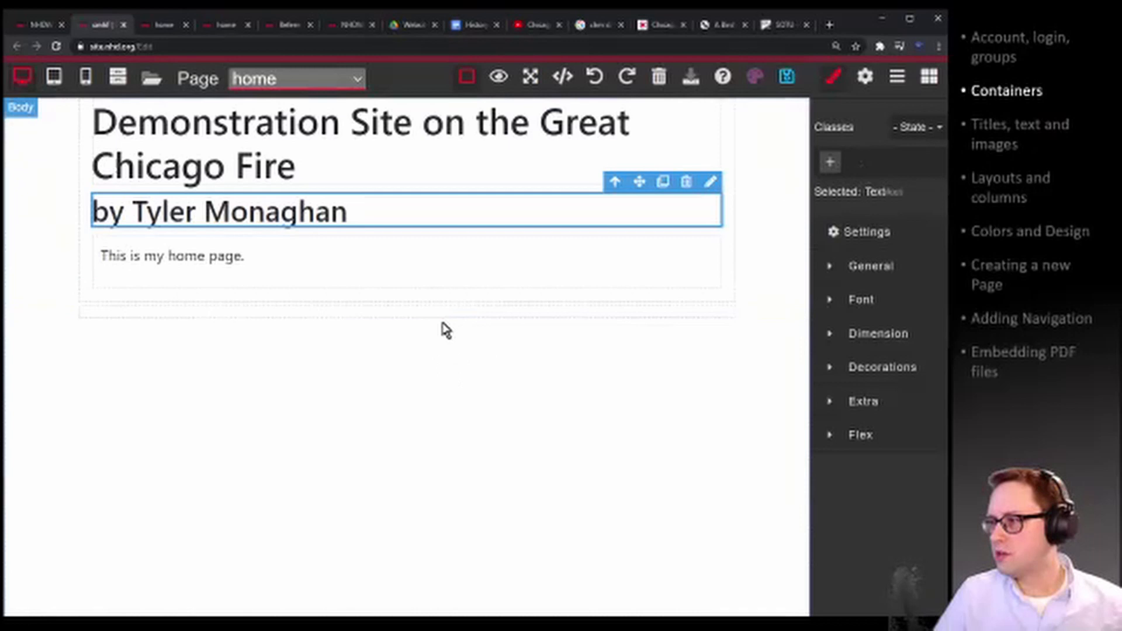
{"action": "left_click", "coordinate": [414, 316]}
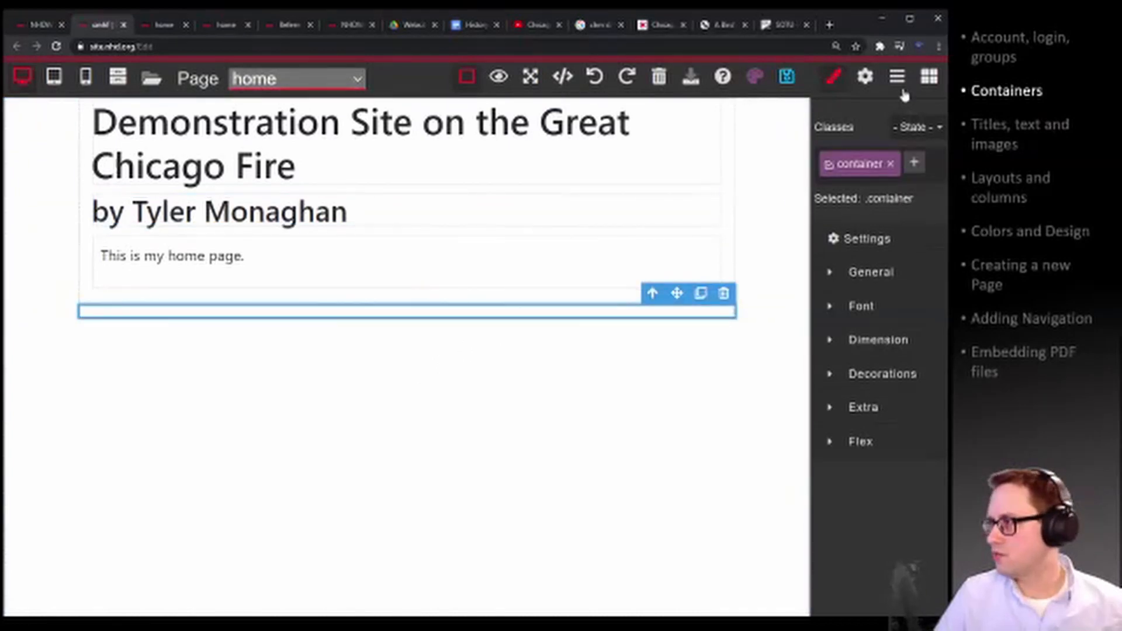
{"action": "left_click", "coordinate": [724, 293]}
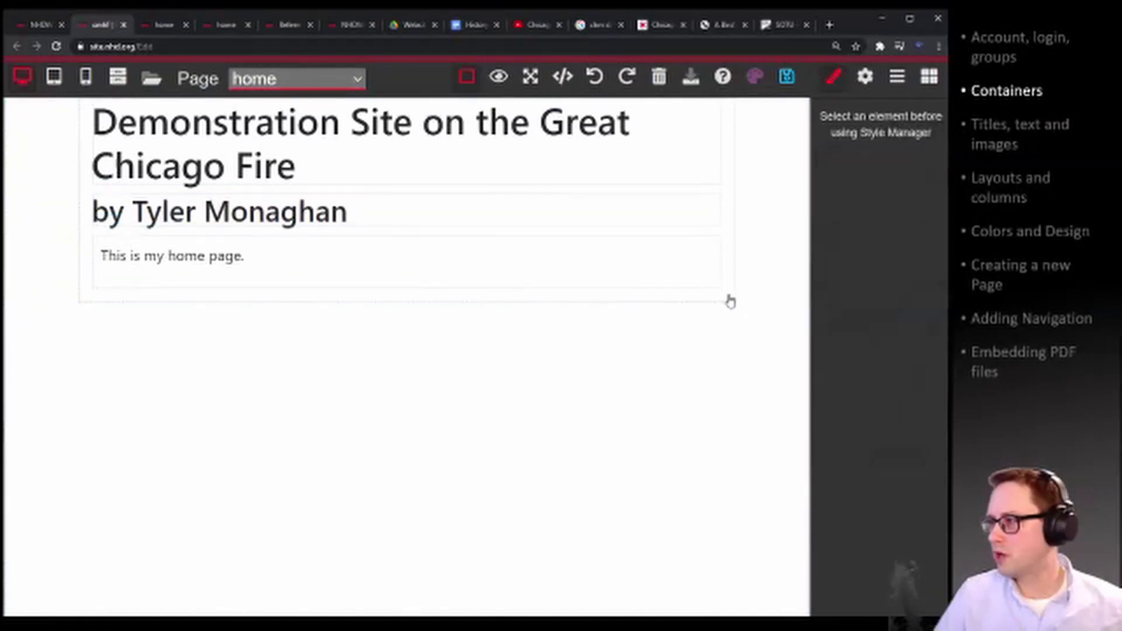
Save the home page, dismiss the notification and show the building blocks again.
{"action": "left_click", "coordinate": [787, 76]}
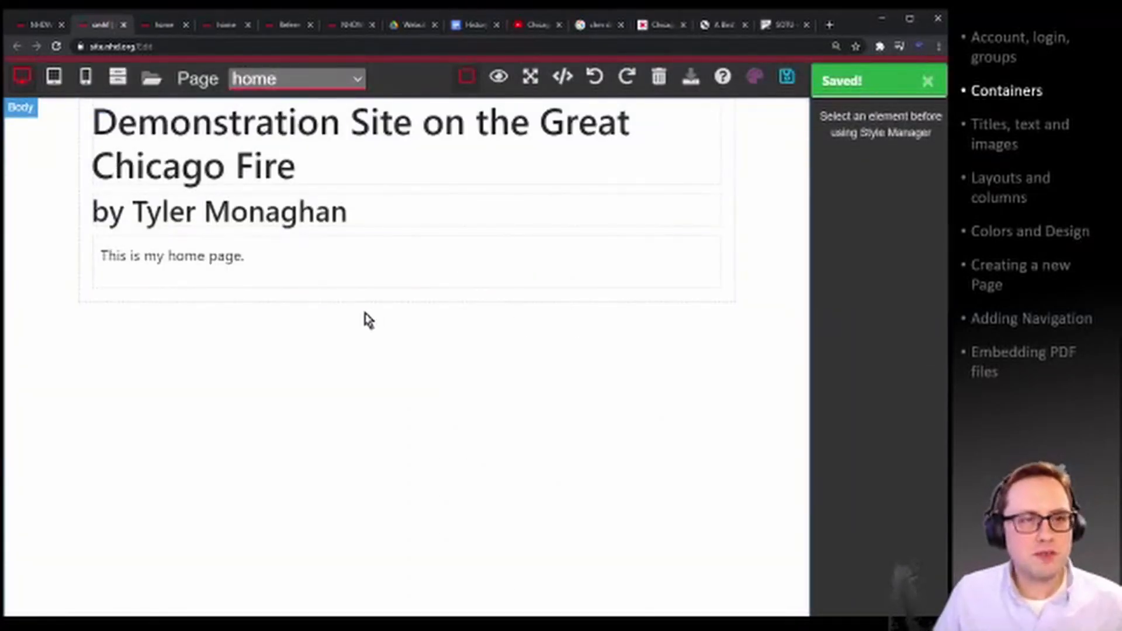
{"action": "left_click", "coordinate": [927, 82]}
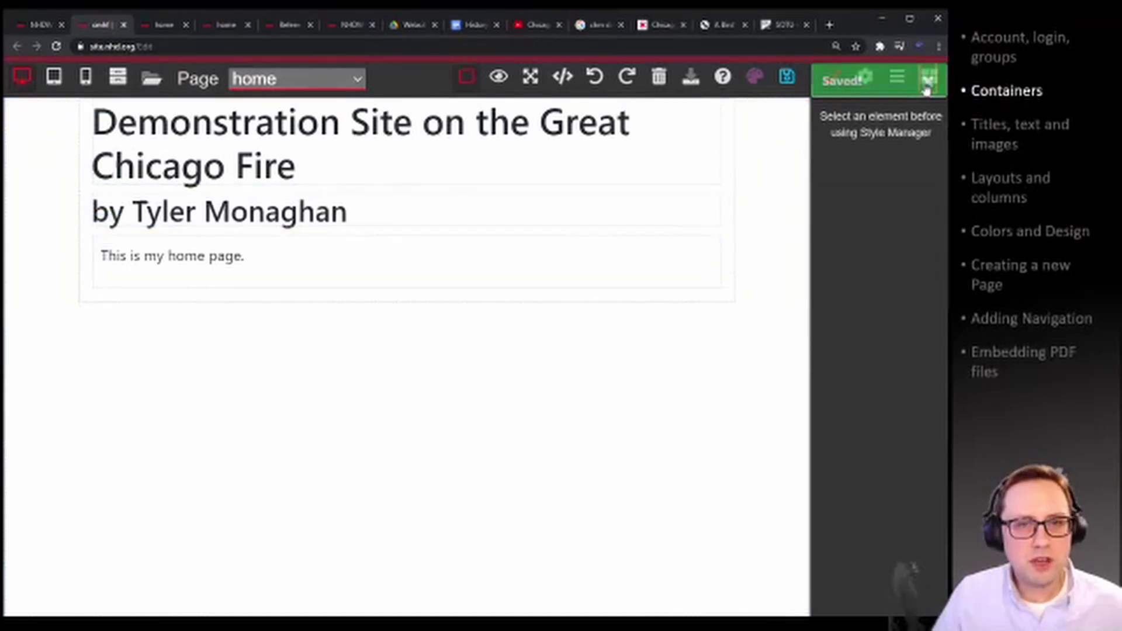
{"action": "left_click", "coordinate": [928, 83]}
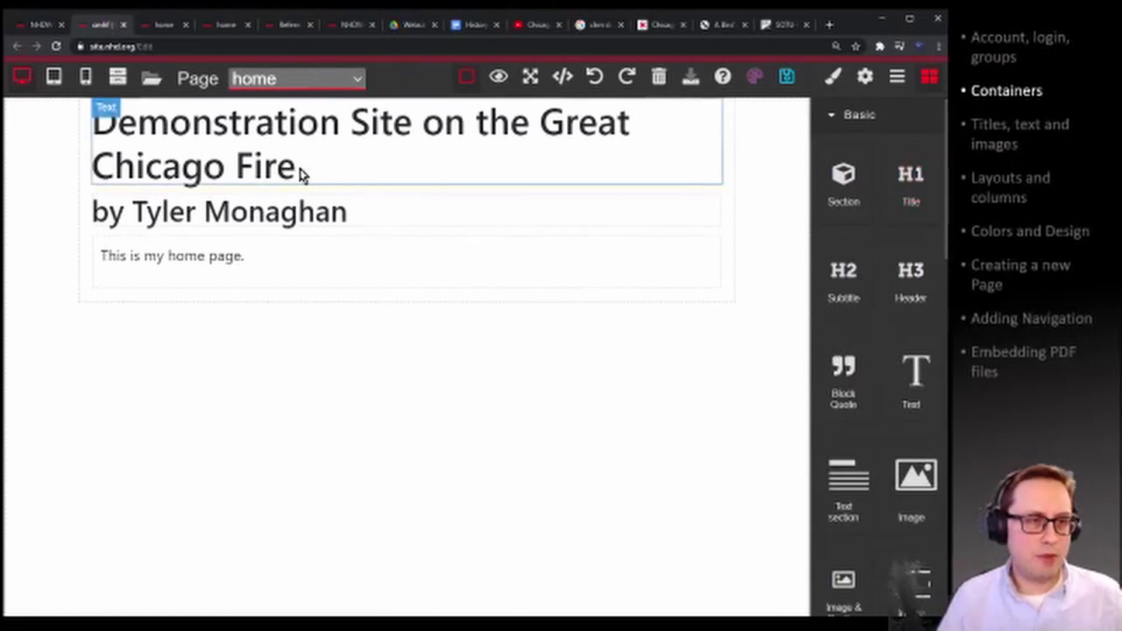
{"action": "triple_click", "coordinate": [214, 259]}
{"action": "left_click", "coordinate": [256, 261]}
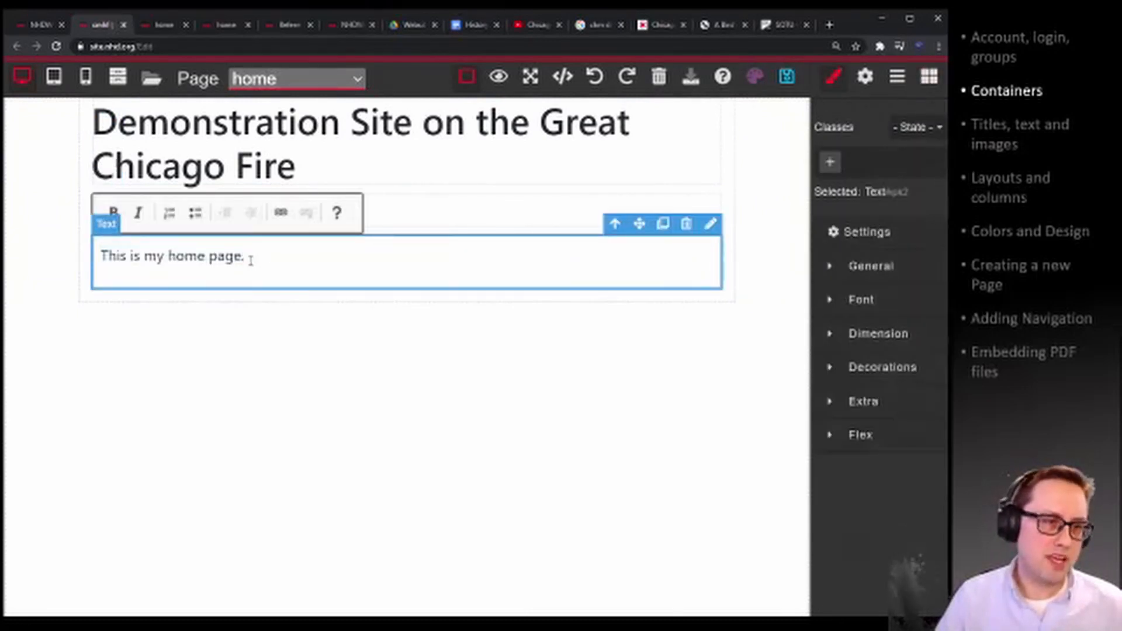
{"action": "triple_click", "coordinate": [250, 261]}
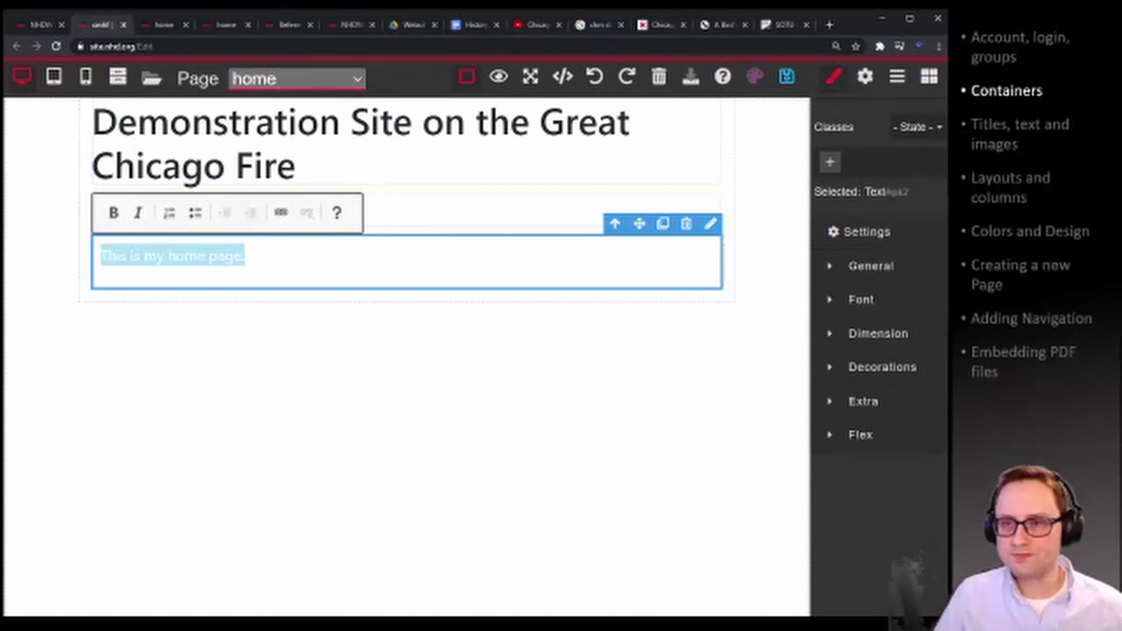
{"action": "key", "text": "Right"}
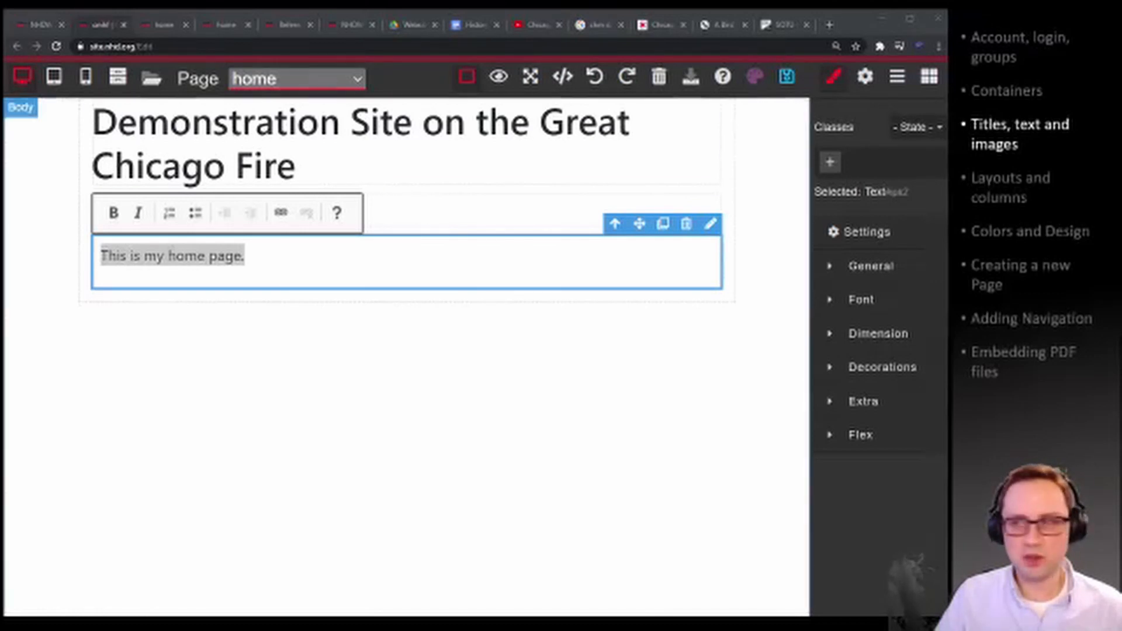
{"action": "left_click", "coordinate": [929, 76]}
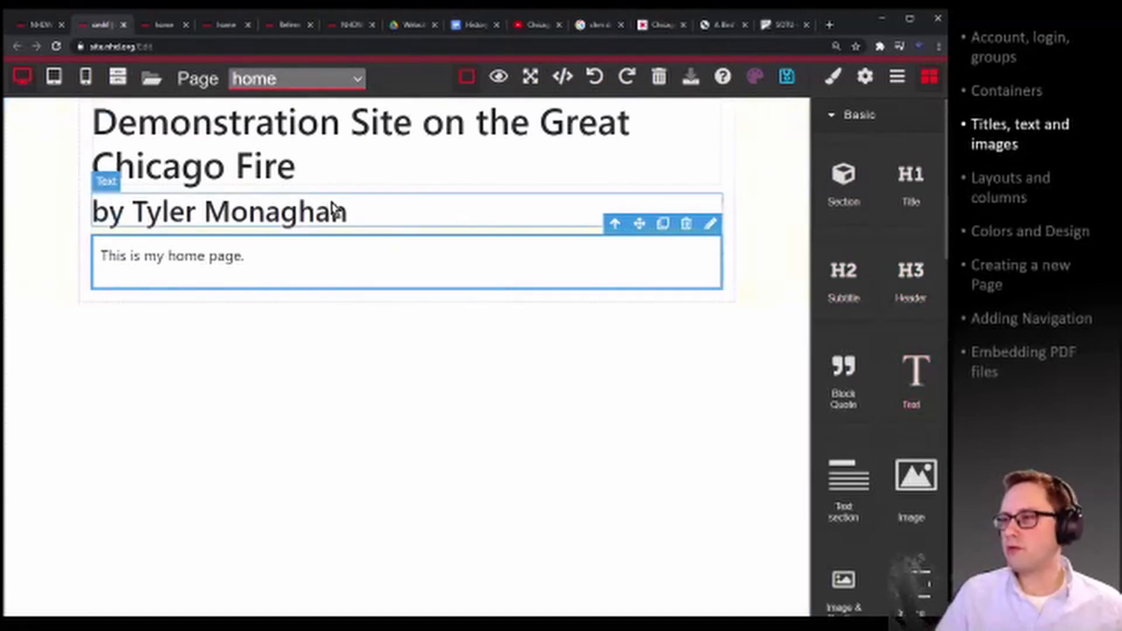
{"action": "left_click", "coordinate": [199, 215]}
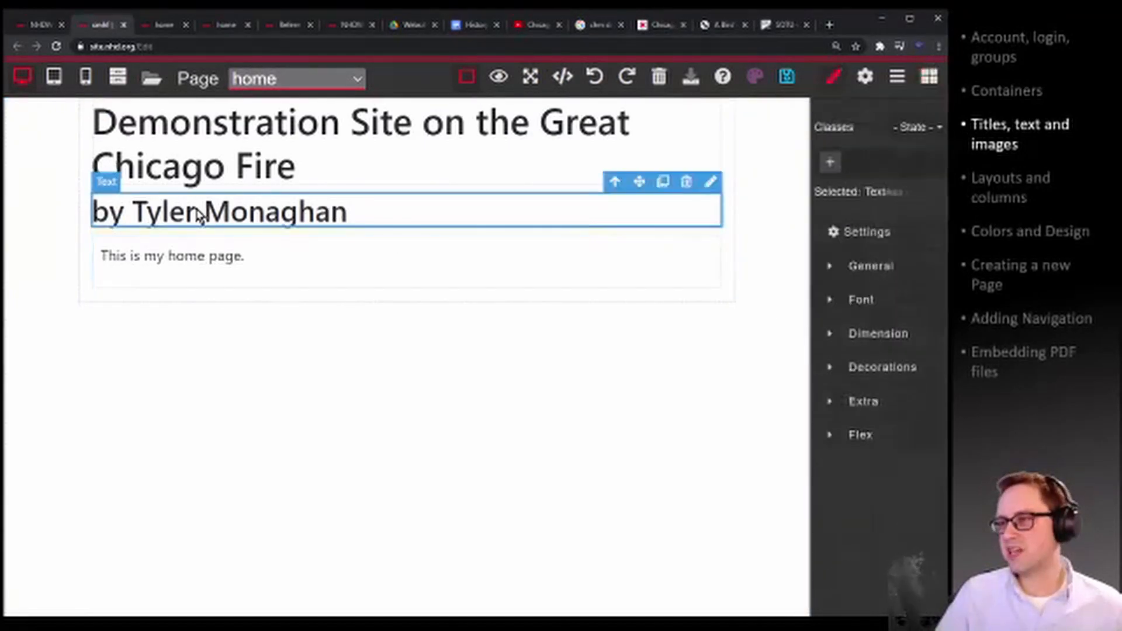
{"action": "left_click", "coordinate": [269, 255]}
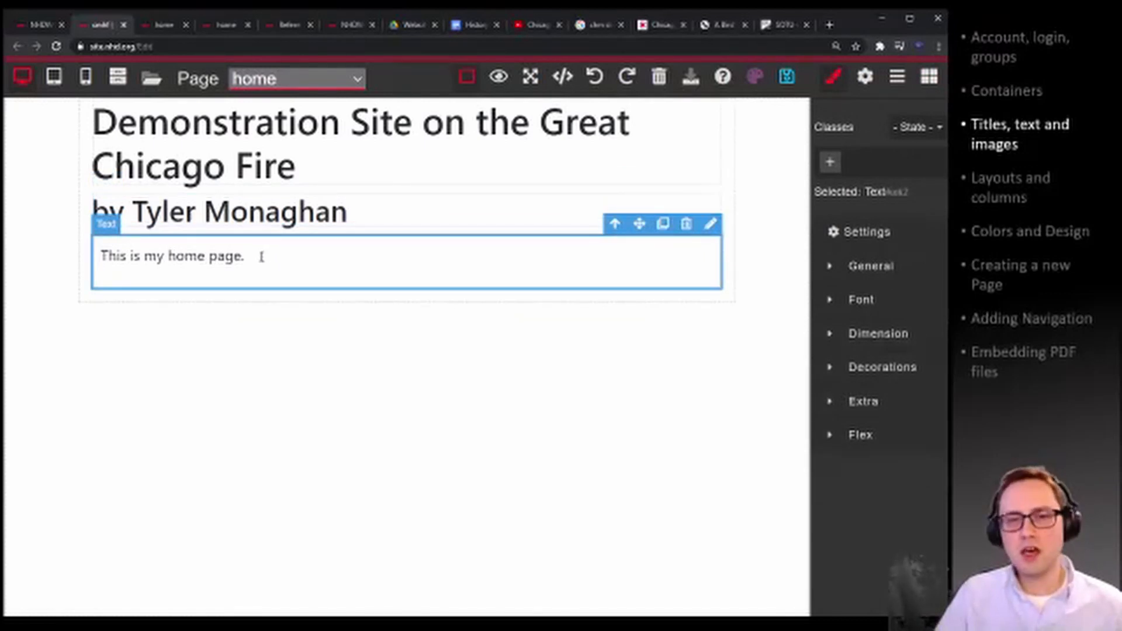
{"action": "double_click", "coordinate": [164, 215]}
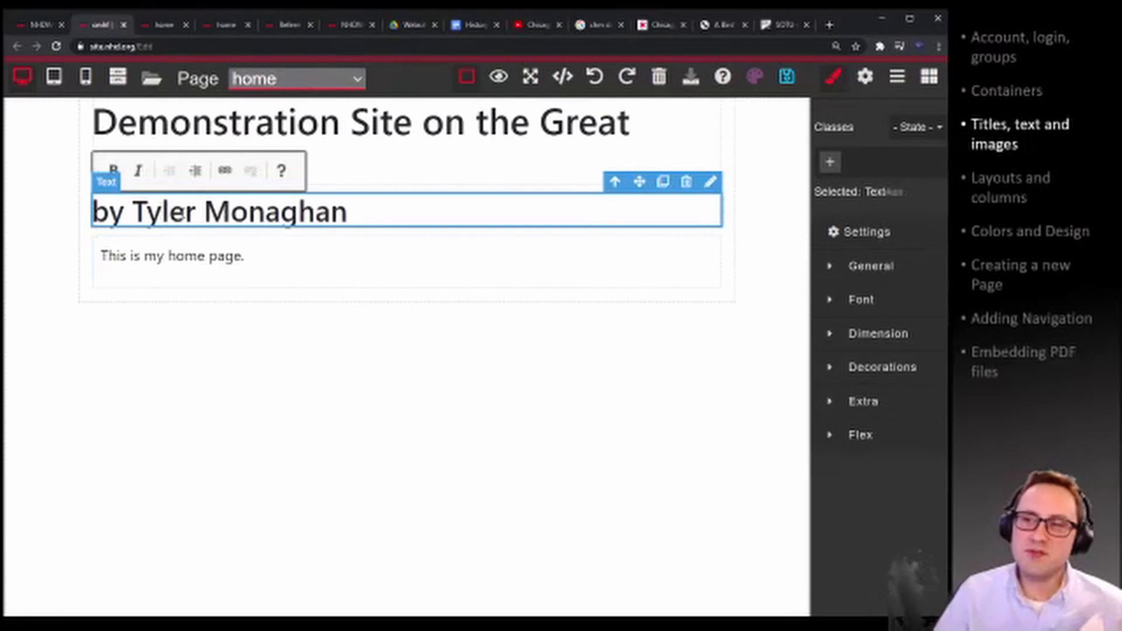
{"action": "triple_click", "coordinate": [182, 210]}
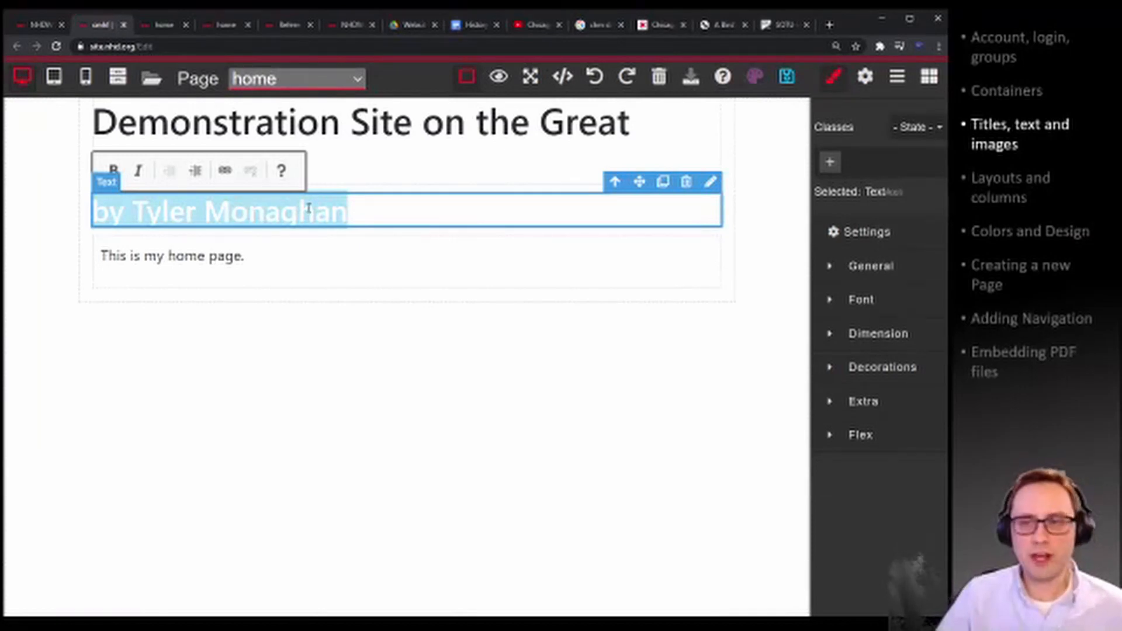
{"action": "double_click", "coordinate": [416, 208]}
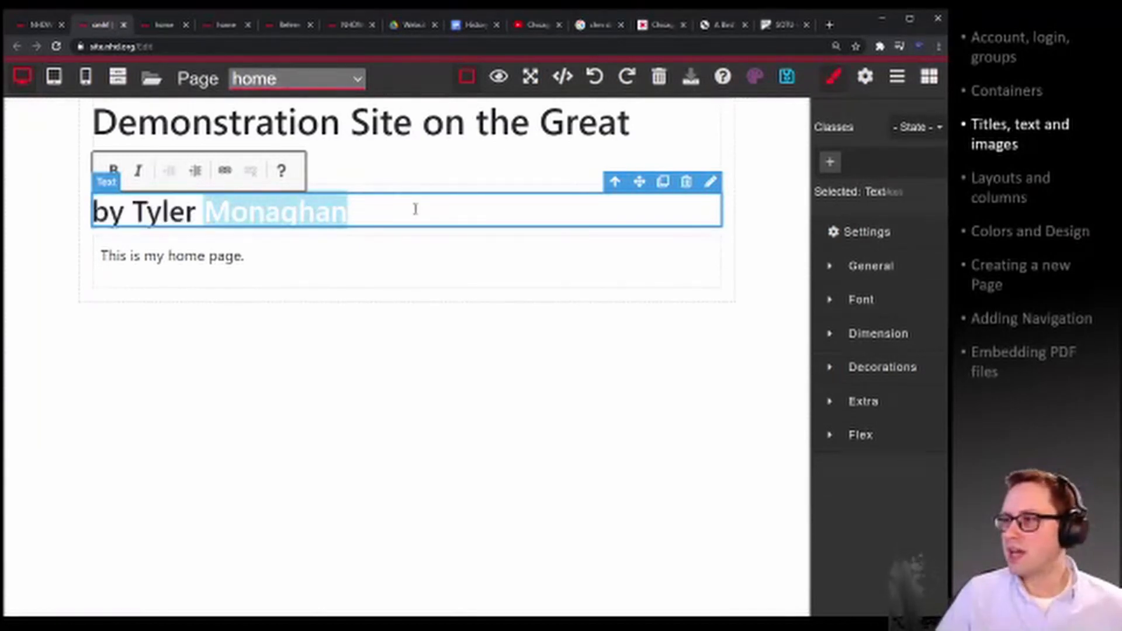
Leave text editing, reselect the author subtitle block and show its style settings.
{"action": "left_click", "coordinate": [402, 213]}
{"action": "left_click", "coordinate": [358, 360]}
{"action": "left_click", "coordinate": [357, 360]}
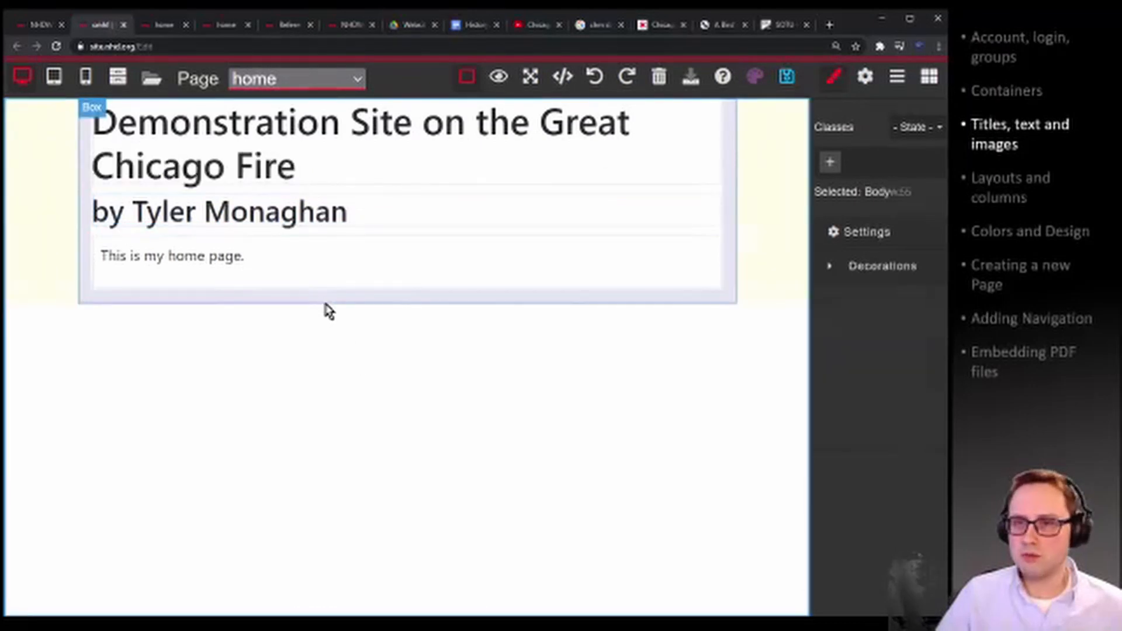
{"action": "left_click", "coordinate": [97, 206]}
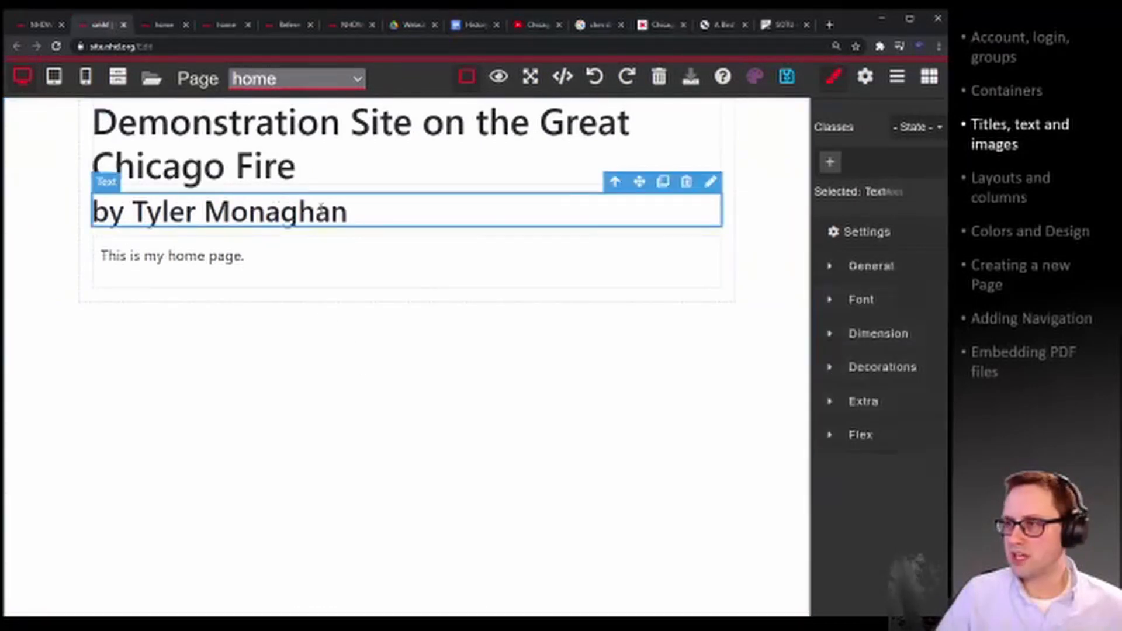
{"action": "left_click", "coordinate": [835, 82]}
{"action": "left_click", "coordinate": [835, 80]}
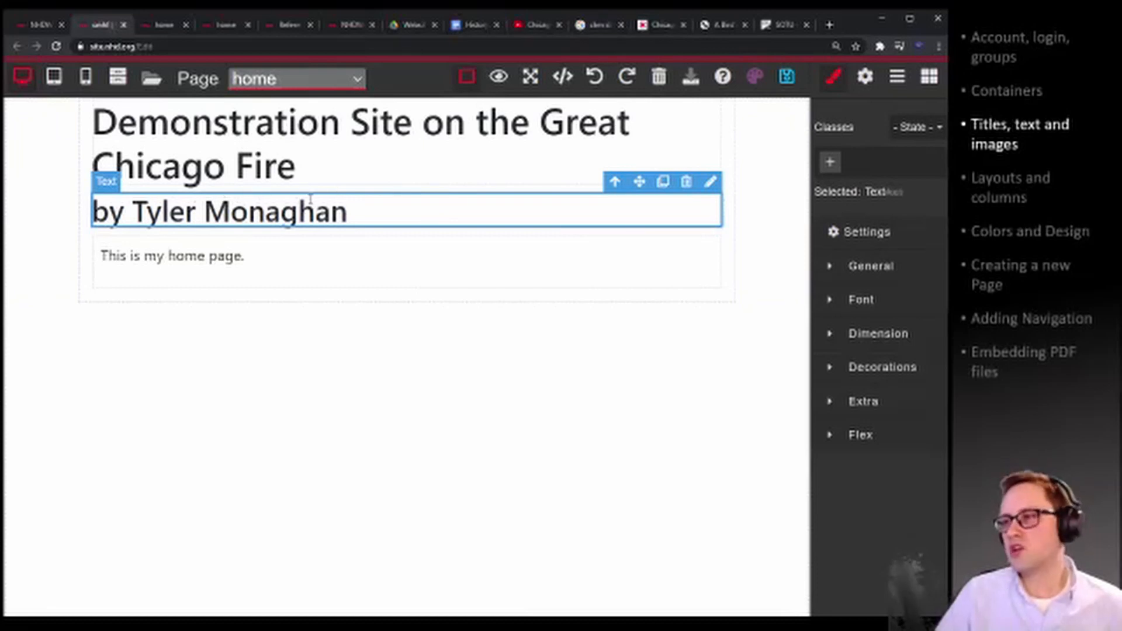
{"action": "left_click", "coordinate": [836, 86]}
{"action": "left_click", "coordinate": [836, 85]}
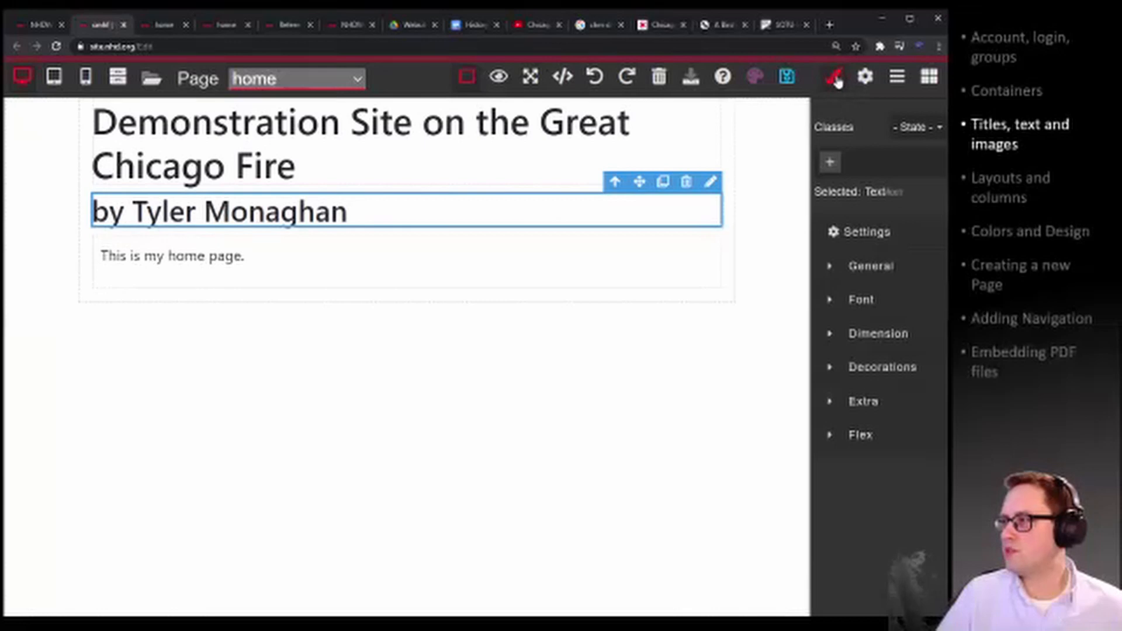
Try bold formatting on the entire author subtitle text and revert it.
{"action": "triple_click", "coordinate": [367, 210]}
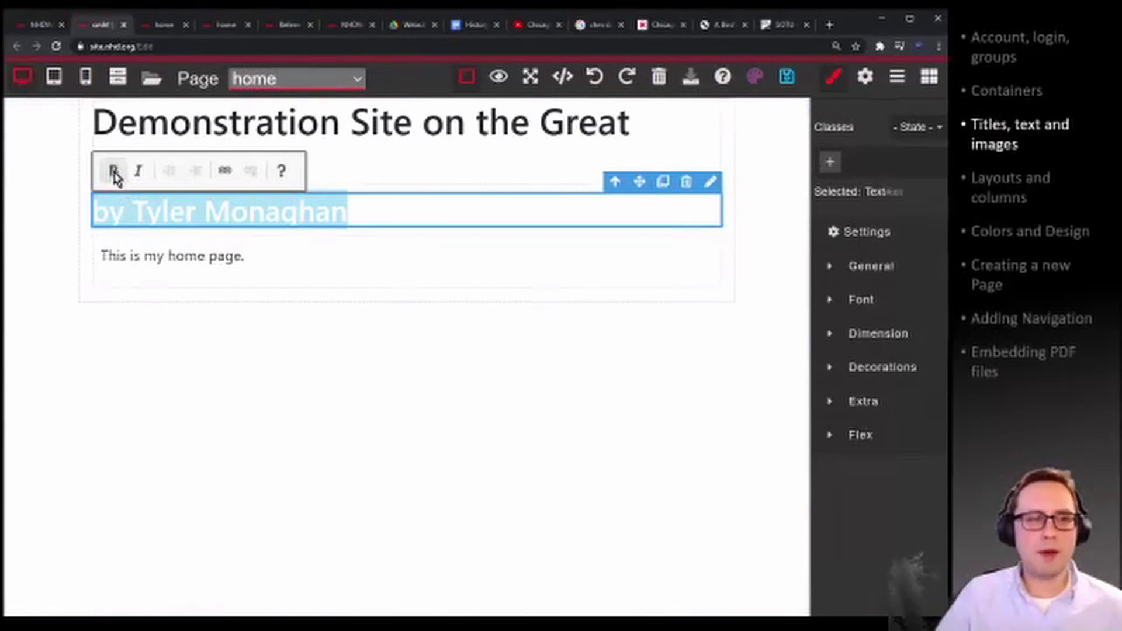
{"action": "left_click", "coordinate": [114, 171]}
{"action": "left_click", "coordinate": [114, 172]}
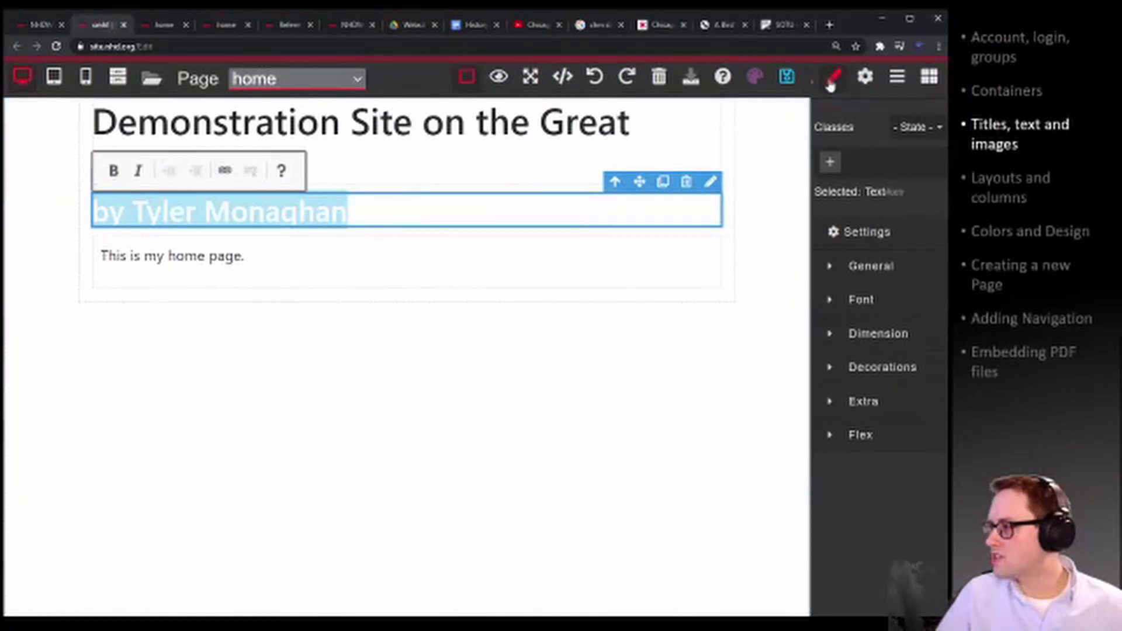
Examine the author subtitle's Decorations settings, including background color, border and shadow options.
{"action": "left_click", "coordinate": [833, 369]}
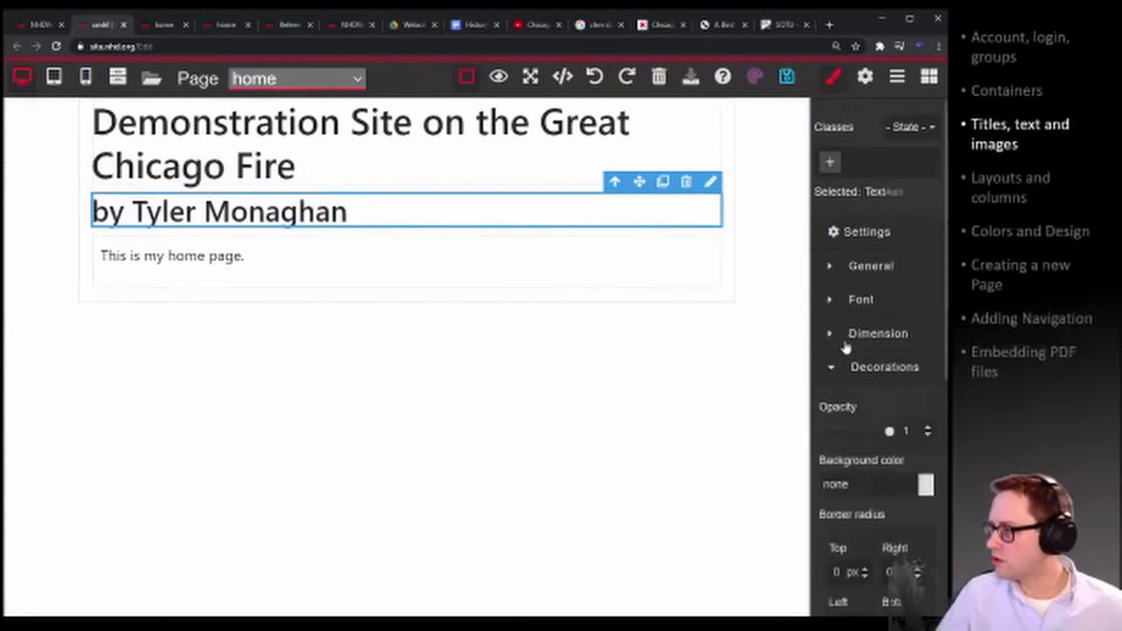
{"action": "scroll", "coordinate": [848, 348], "scroll_direction": "down", "scroll_amount": 5}
{"action": "scroll", "coordinate": [862, 363], "scroll_direction": "down", "scroll_amount": 2}
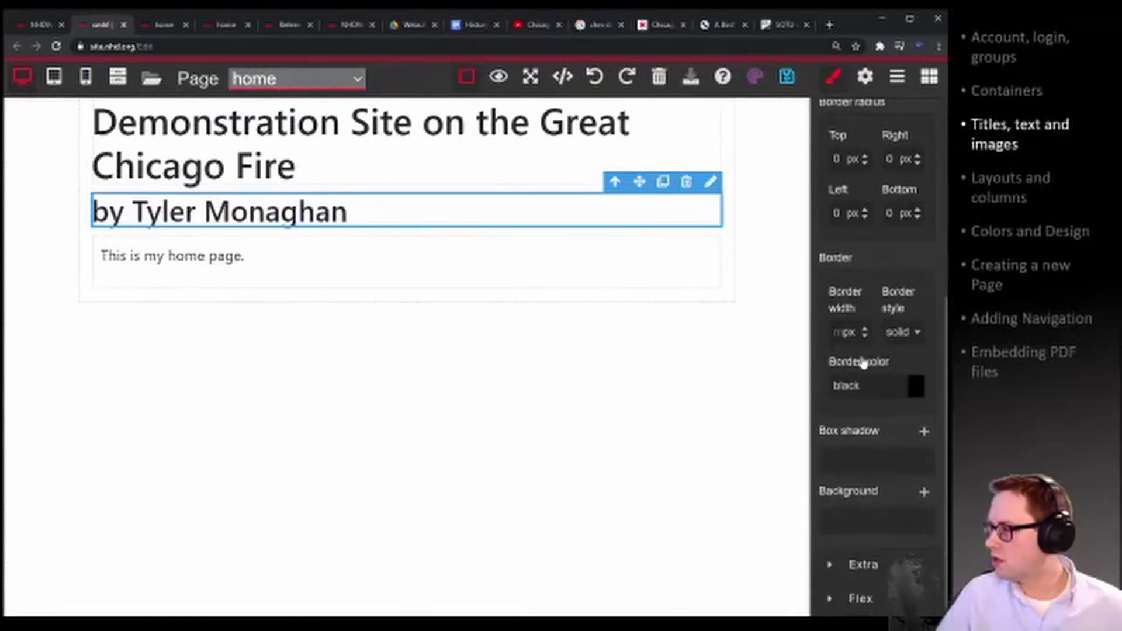
{"action": "scroll", "coordinate": [877, 350], "scroll_direction": "up", "scroll_amount": 3}
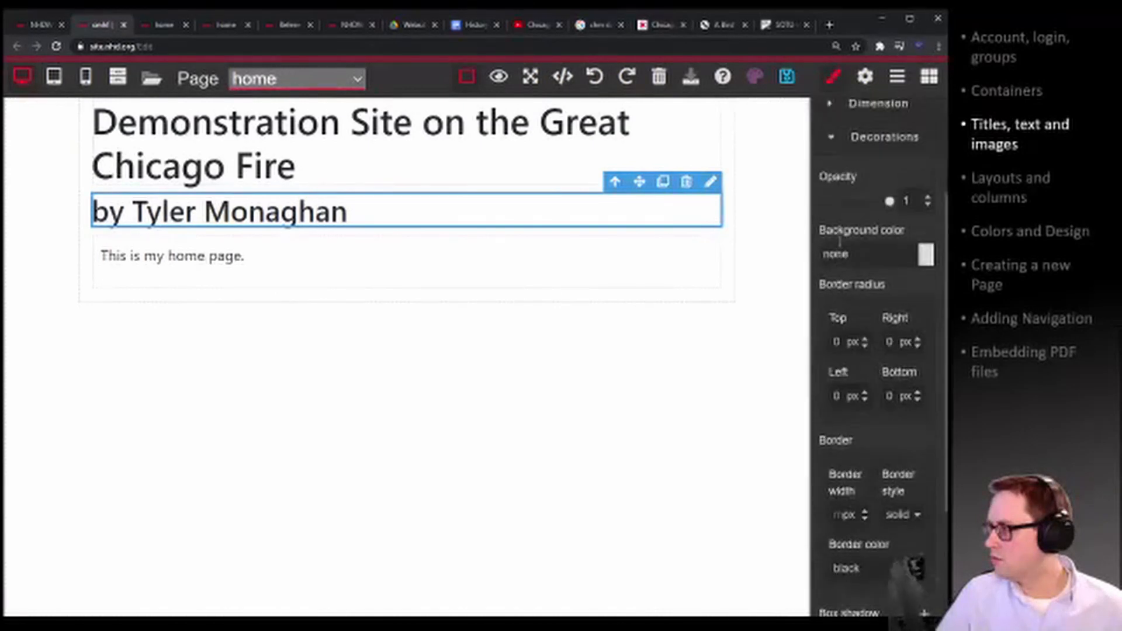
{"action": "scroll", "coordinate": [842, 274], "scroll_direction": "up", "scroll_amount": 1}
{"action": "left_click", "coordinate": [833, 210]}
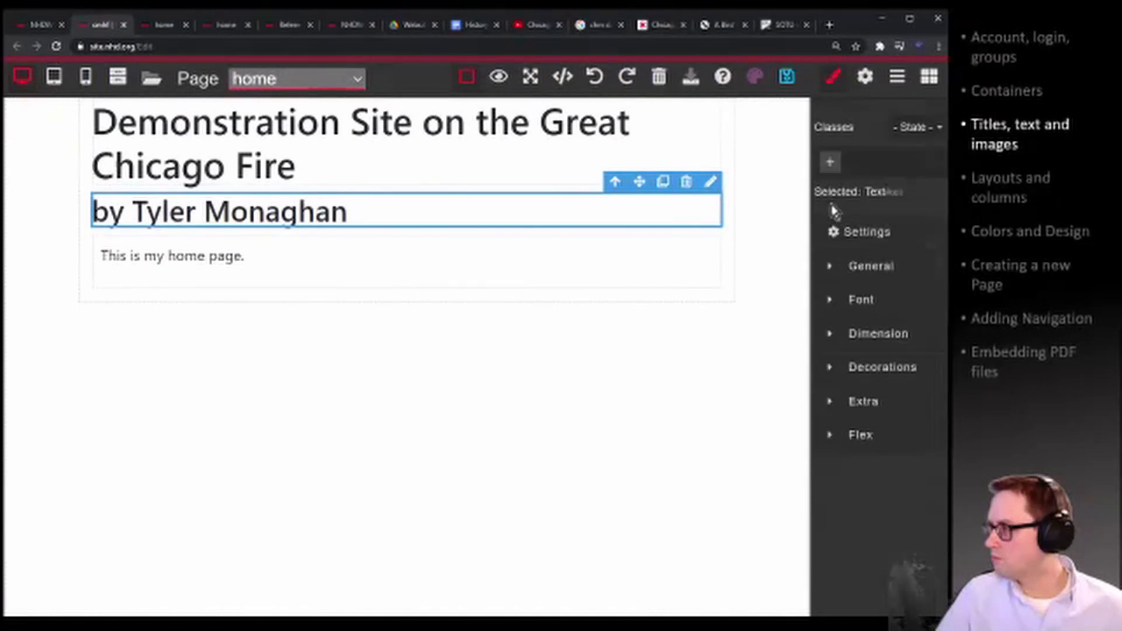
Try a dark grey font color (#5c5b5b) on the author subtitle.
{"action": "left_click", "coordinate": [832, 301]}
{"action": "scroll", "coordinate": [865, 351], "scroll_direction": "down", "scroll_amount": 1}
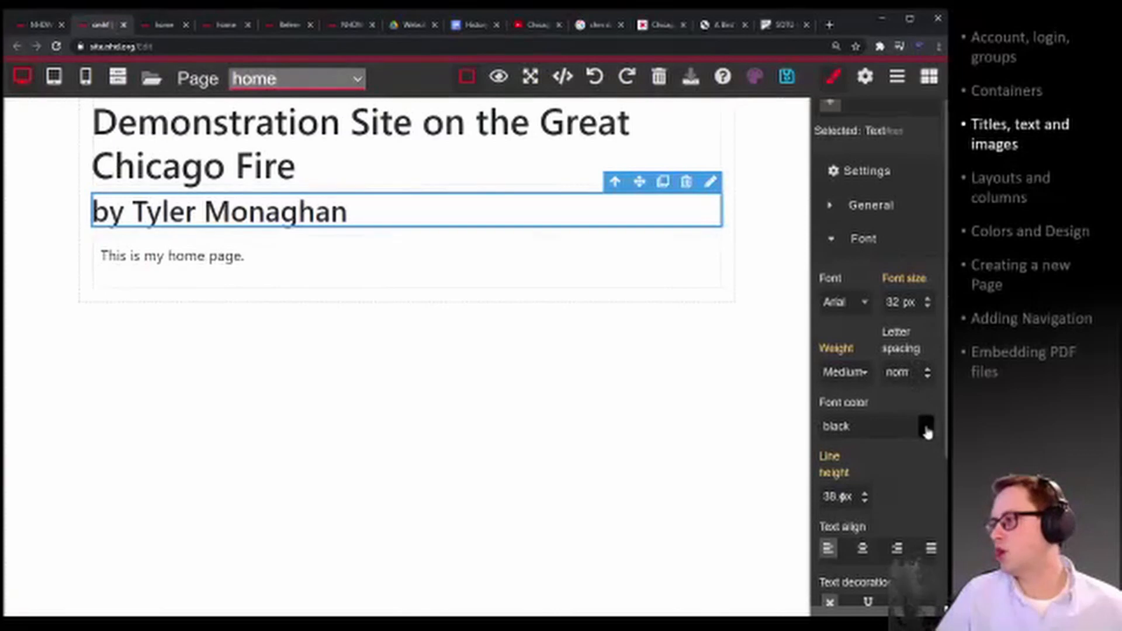
{"action": "left_click", "coordinate": [927, 430]}
{"action": "left_click_drag", "start_coordinate": [866, 286], "coordinate": [785, 337]}
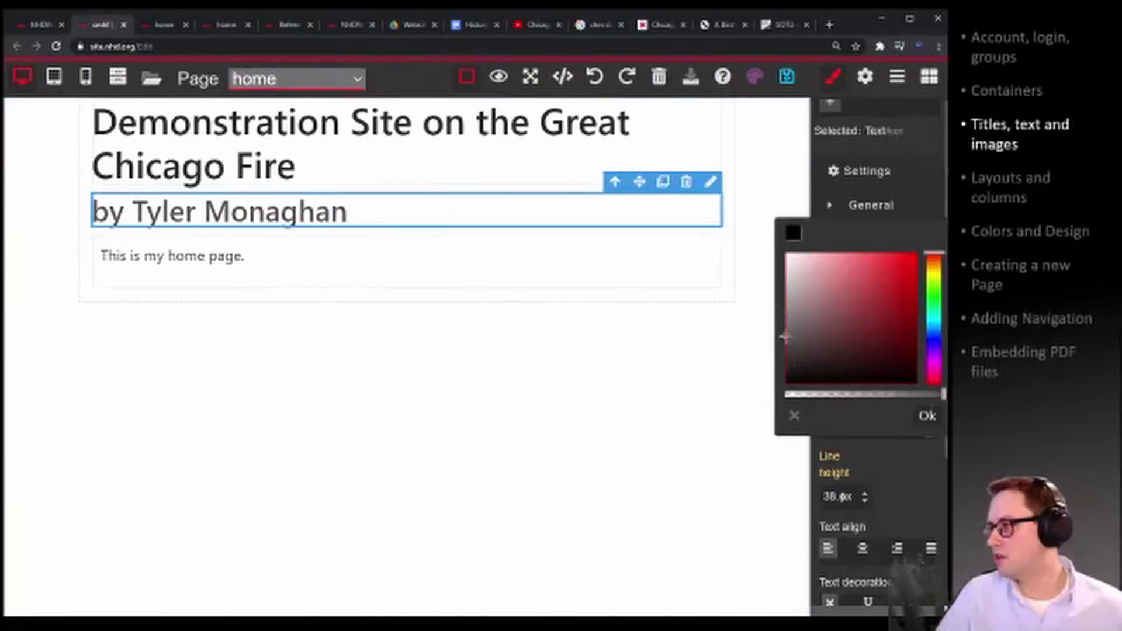
{"action": "left_click", "coordinate": [927, 416]}
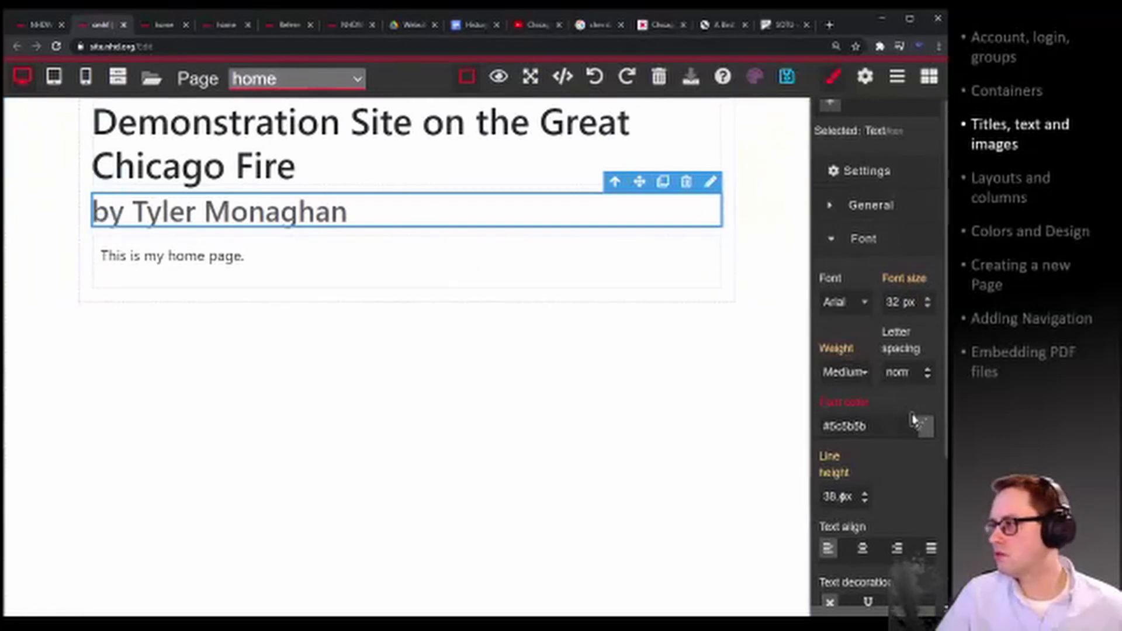
Set the author subtitle's font color to dark red (#c00606).
{"action": "left_click", "coordinate": [926, 427]}
{"action": "mouse_move", "coordinate": [900, 272]}
{"action": "left_mouse_down"}
{"action": "mouse_move", "coordinate": [904, 258]}
{"action": "mouse_move", "coordinate": [915, 264]}
{"action": "left_mouse_up"}
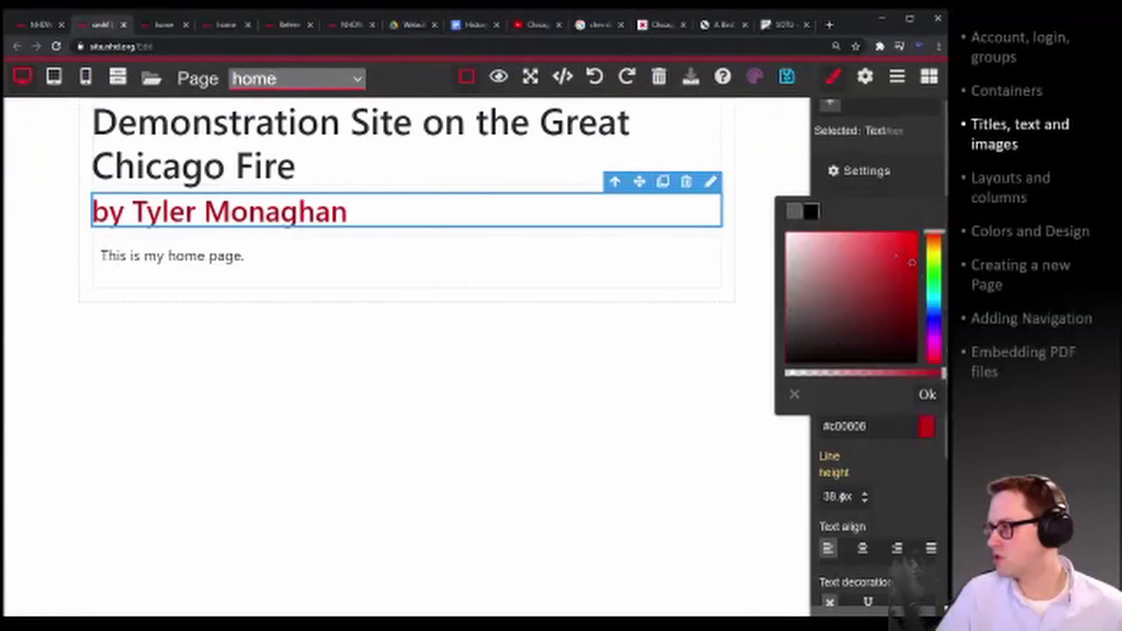
{"action": "left_click", "coordinate": [928, 394]}
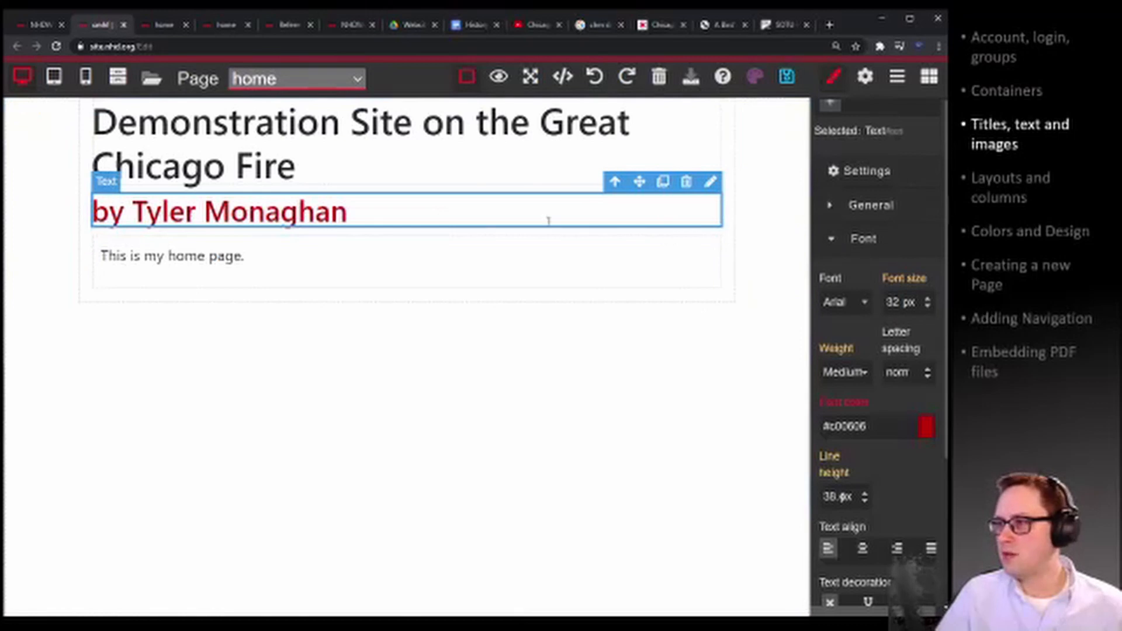
Save the home page, preview the site and return to the editor.
{"action": "left_click", "coordinate": [781, 216]}
{"action": "left_click", "coordinate": [788, 84]}
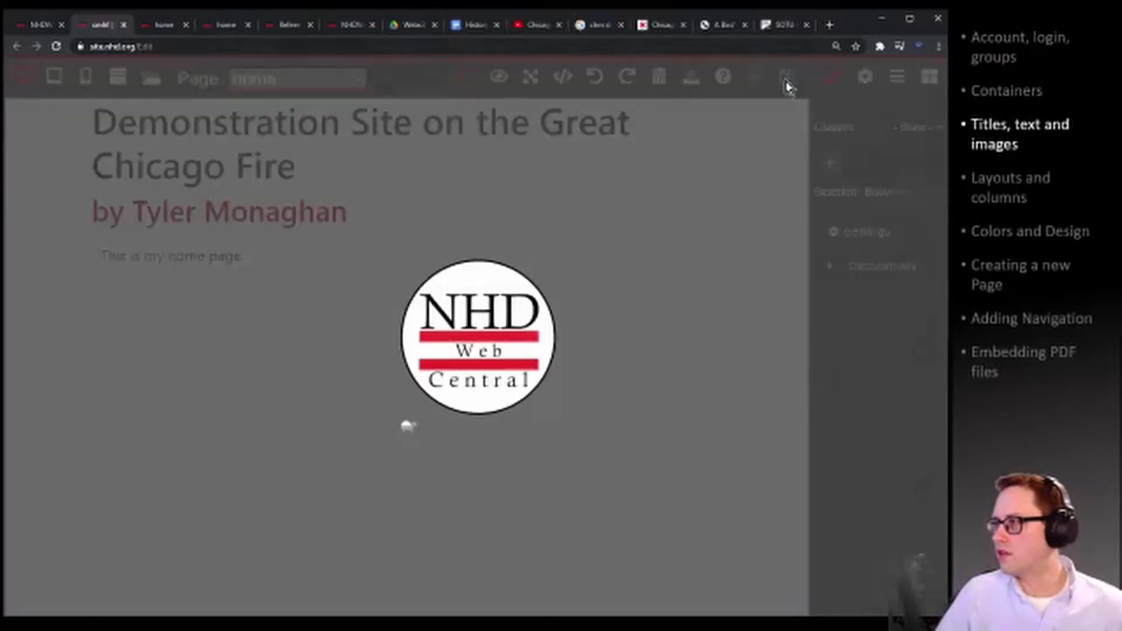
{"action": "left_click", "coordinate": [499, 77]}
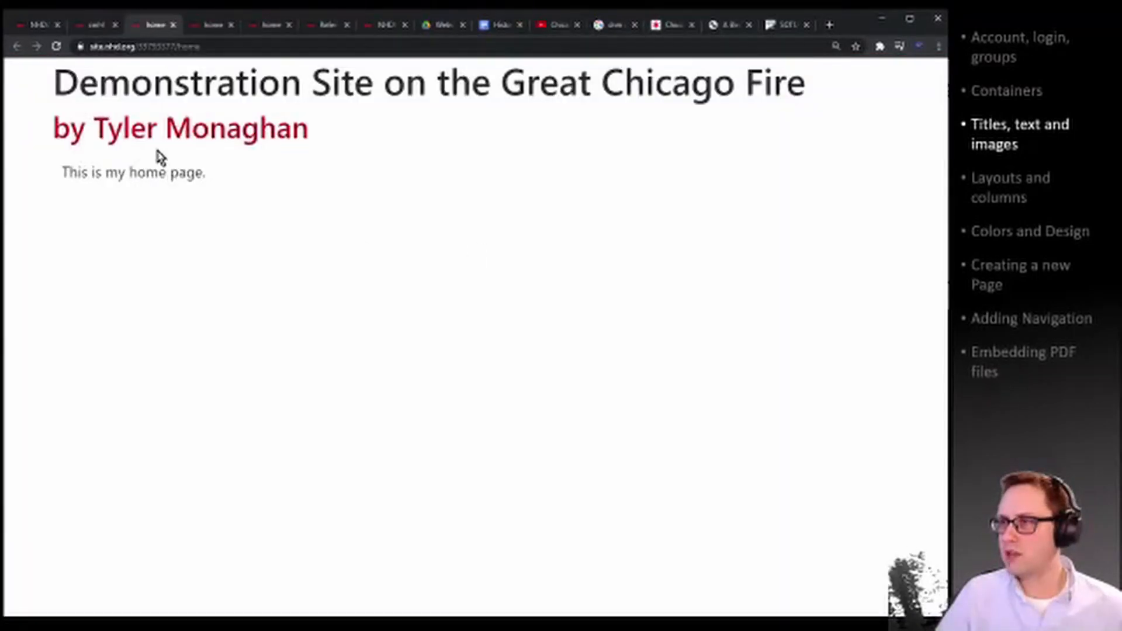
{"action": "left_click", "coordinate": [84, 26]}
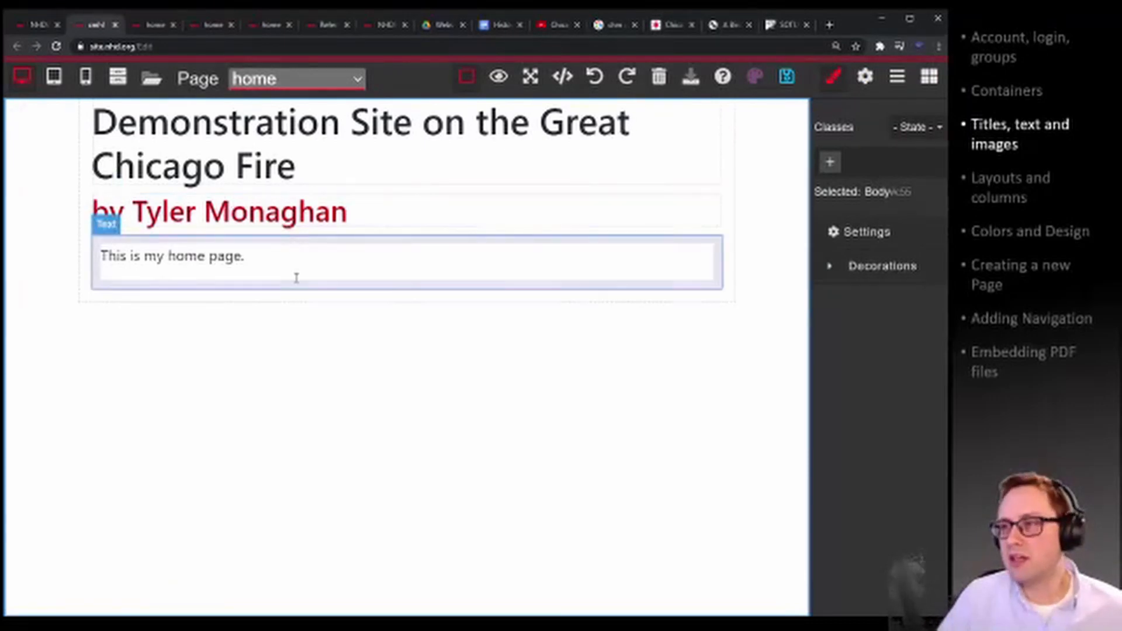
Switch to the History Fair Sources document and copy the paragraph from "As people would soon remark about the fire" to "how high you flew.".
{"action": "left_click", "coordinate": [508, 26]}
{"action": "scroll", "coordinate": [478, 355], "scroll_direction": "down", "scroll_amount": 2}
{"action": "scroll", "coordinate": [477, 355], "scroll_direction": "down", "scroll_amount": 5}
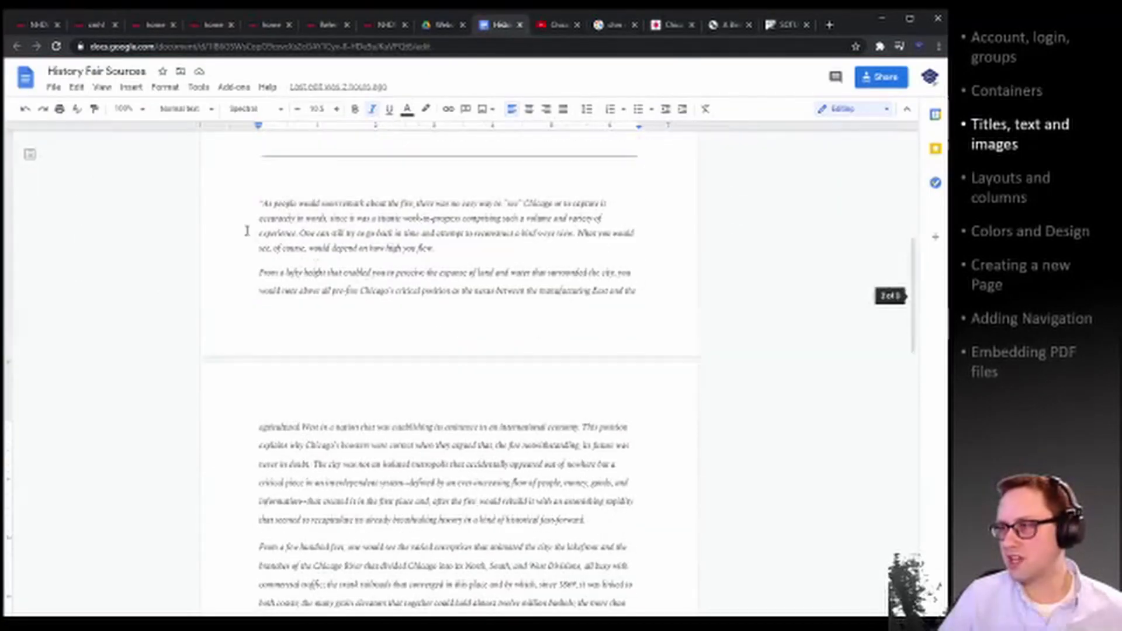
{"action": "key", "text": "ctrl+plus"}
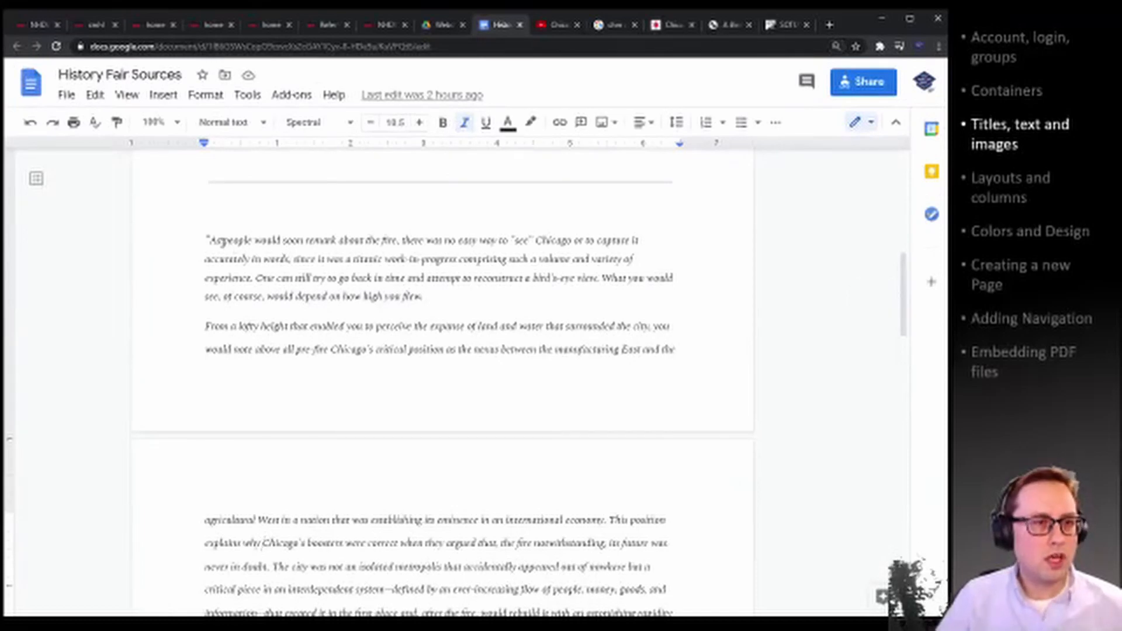
{"action": "left_click_drag", "start_coordinate": [209, 239], "coordinate": [437, 295]}
{"action": "key", "text": "ctrl+c"}
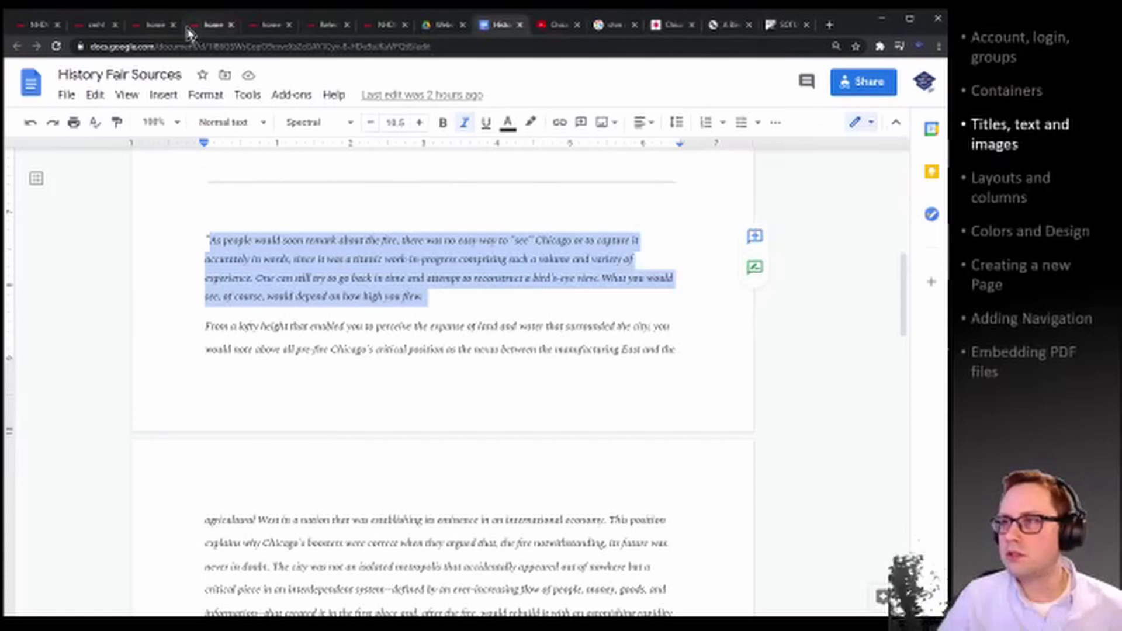
Return to the website editor and replace the text block's "This is my home page." with the copied paragraph.
{"action": "left_click", "coordinate": [155, 26]}
{"action": "left_click", "coordinate": [93, 27]}
{"action": "left_click", "coordinate": [279, 261]}
{"action": "double_click", "coordinate": [279, 261]}
{"action": "key", "text": "ctrl+a"}
{"action": "key", "text": "ctrl+v"}
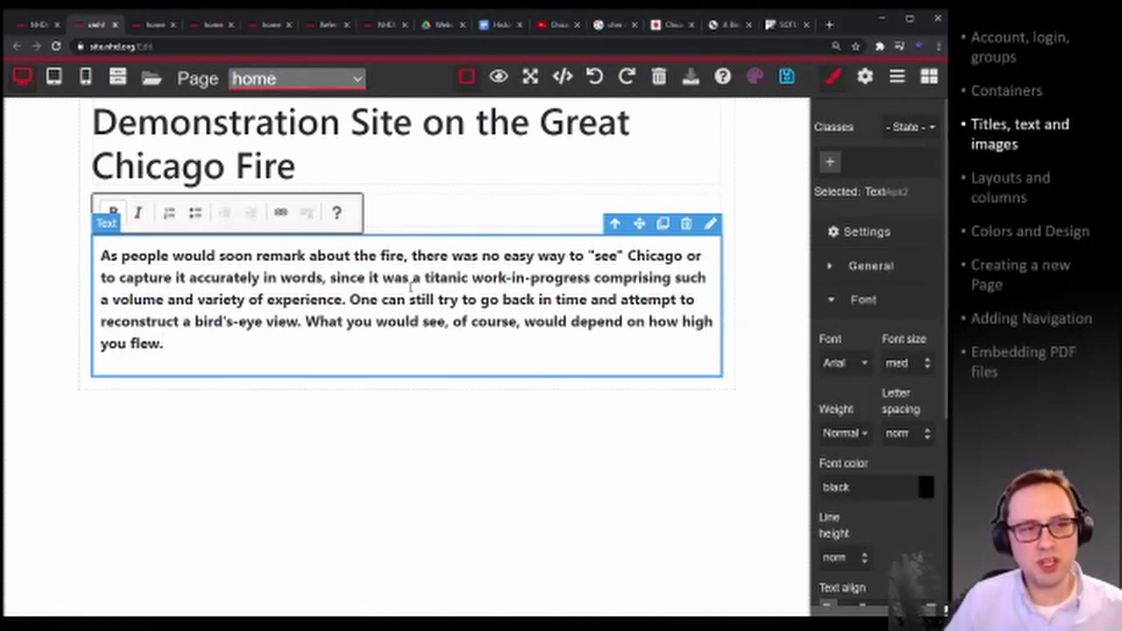
{"action": "left_click", "coordinate": [182, 391]}
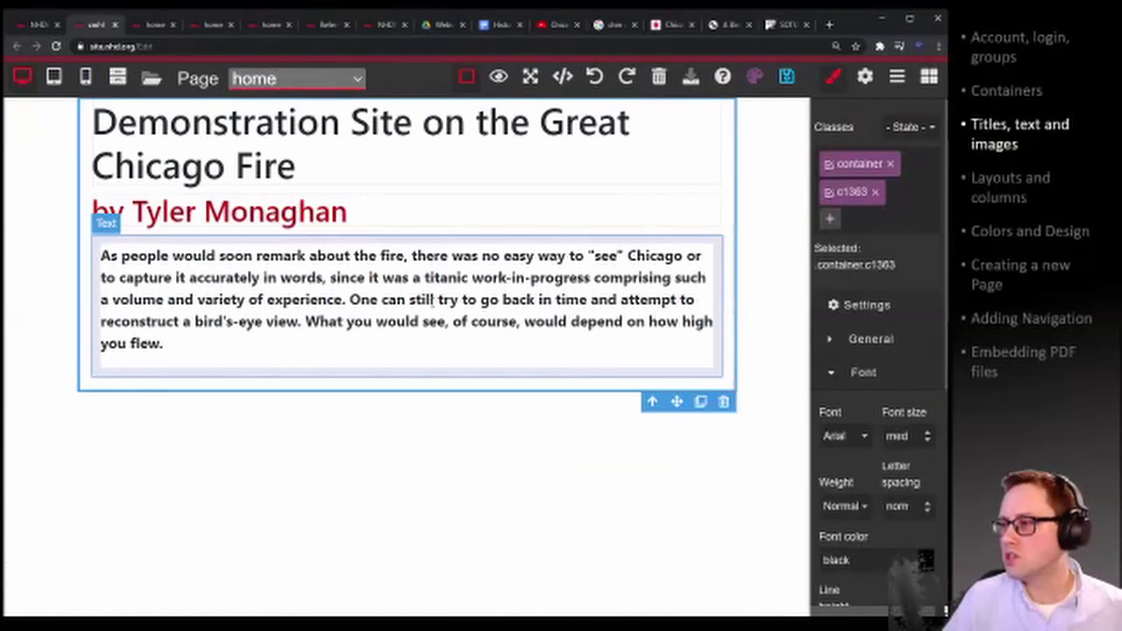
Enclose the pasted paragraph in quotation marks at its start and end.
{"action": "left_click", "coordinate": [183, 344]}
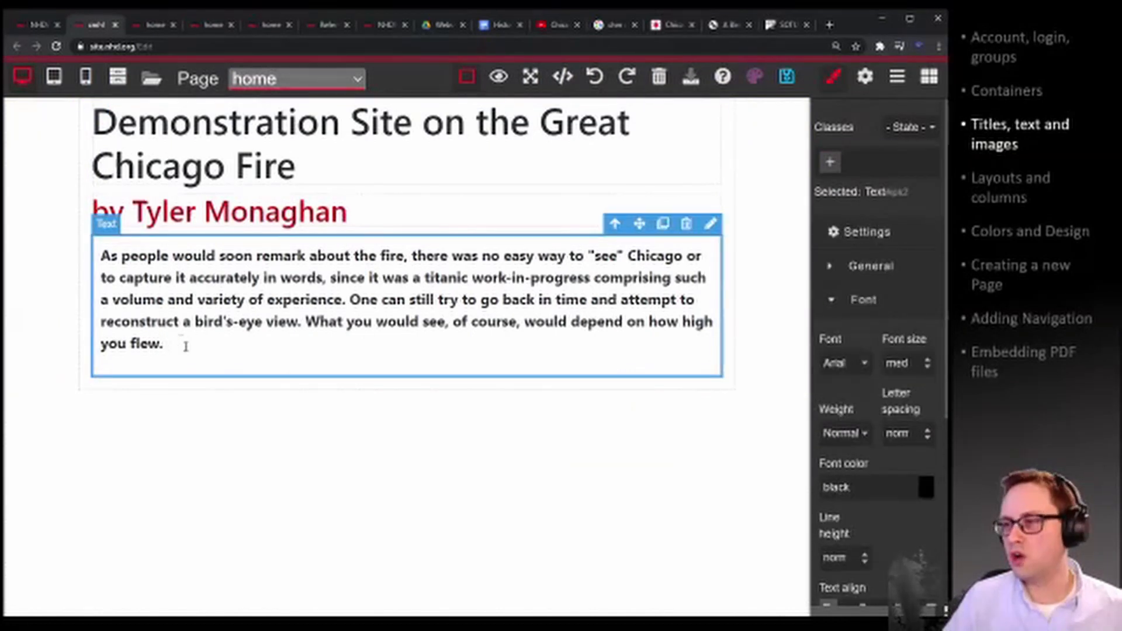
{"action": "double_click", "coordinate": [175, 346]}
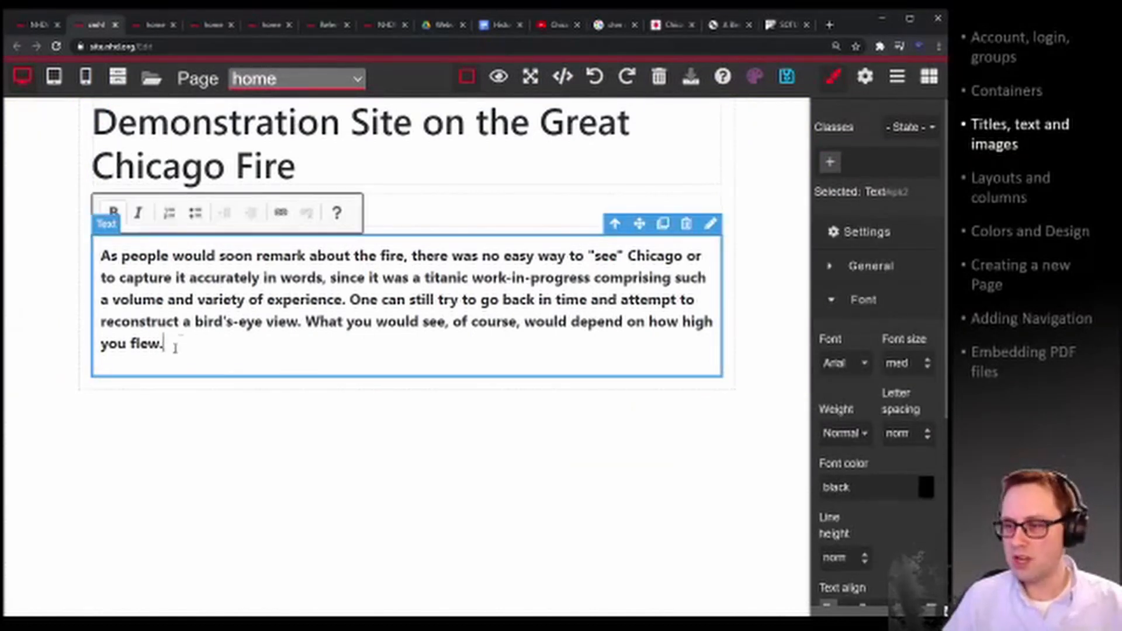
{"action": "type", "text": "\""}
{"action": "key", "text": "ctrl+Home"}
{"action": "type", "text": "\""}
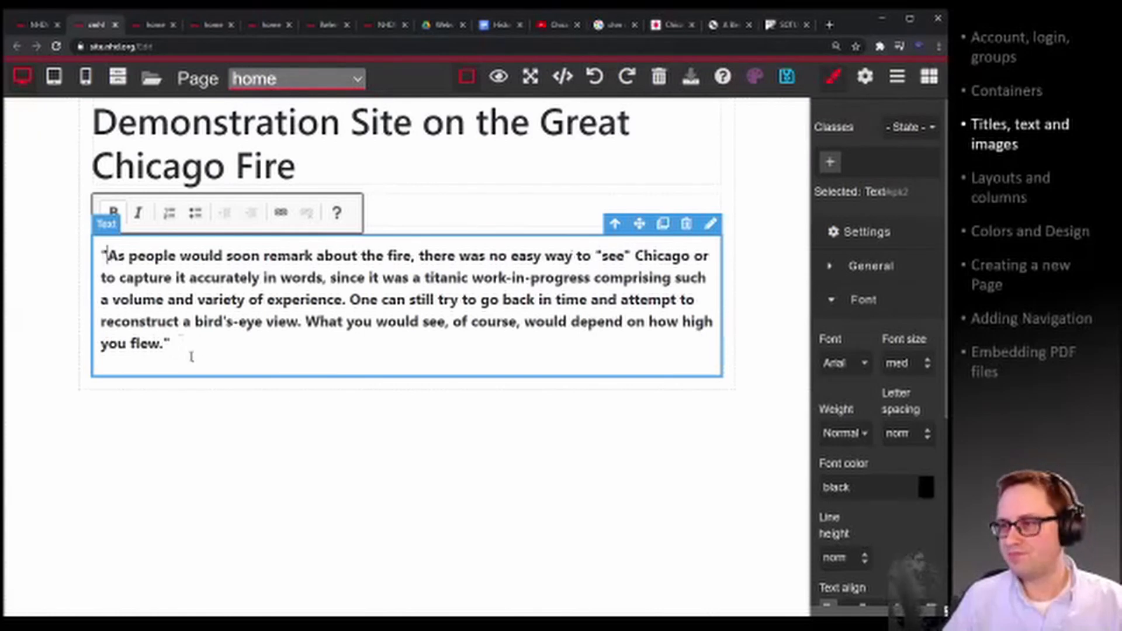
Append the attribution "-Web of Memory" after the quote and italicize the source title.
{"action": "type", "text": " -W"}
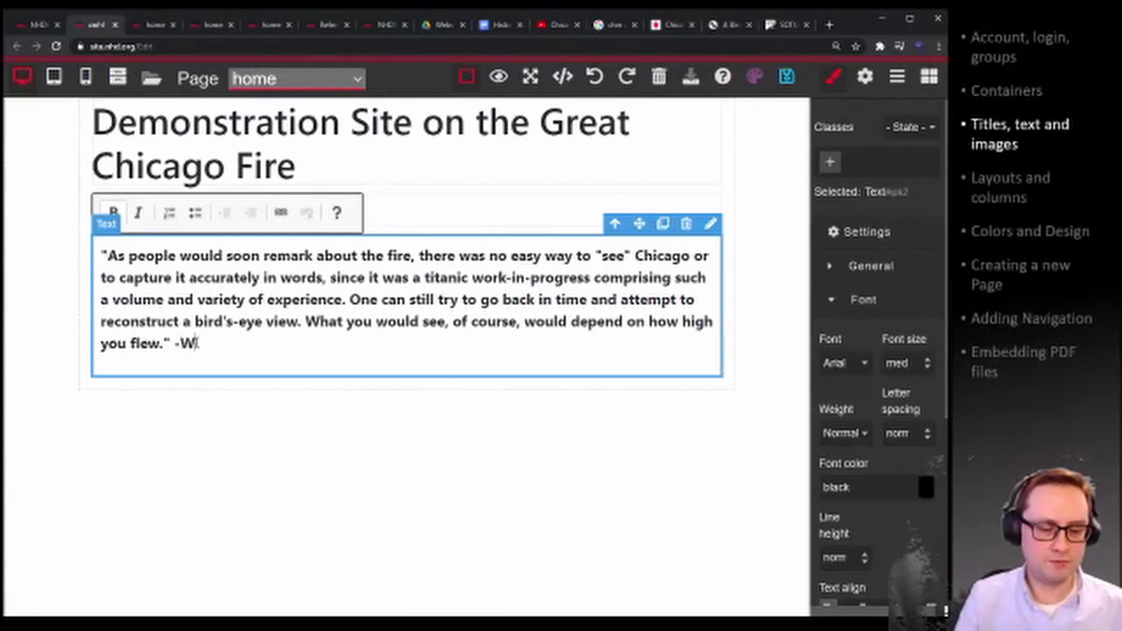
{"action": "type", "text": "eb of Memory"}
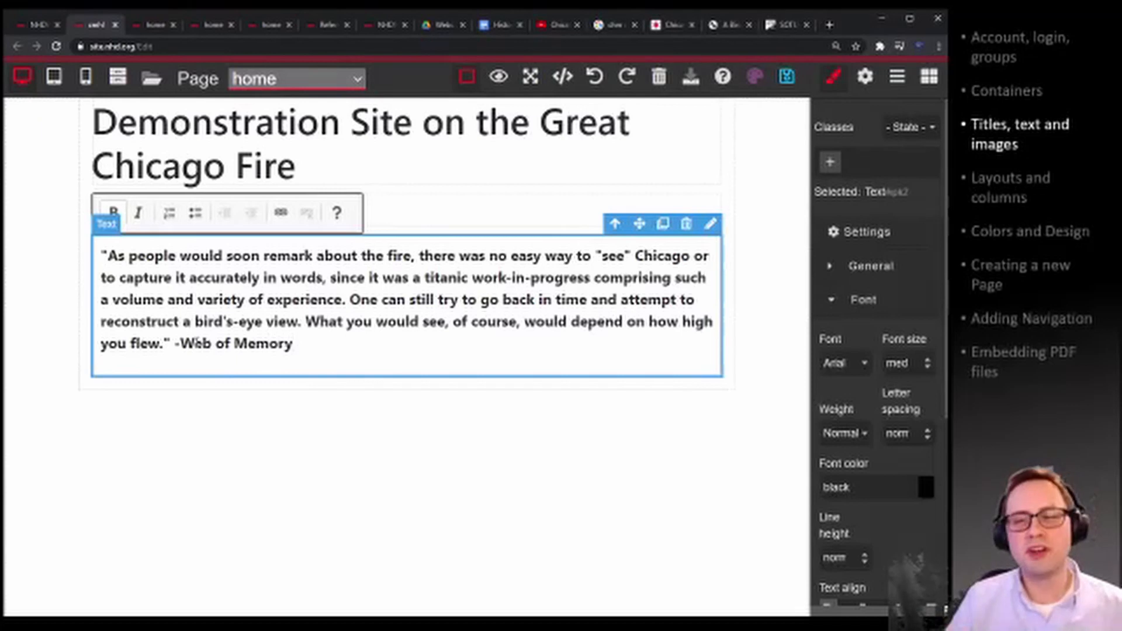
{"action": "left_click_drag", "start_coordinate": [292, 344], "coordinate": [181, 344]}
{"action": "left_click", "coordinate": [138, 213]}
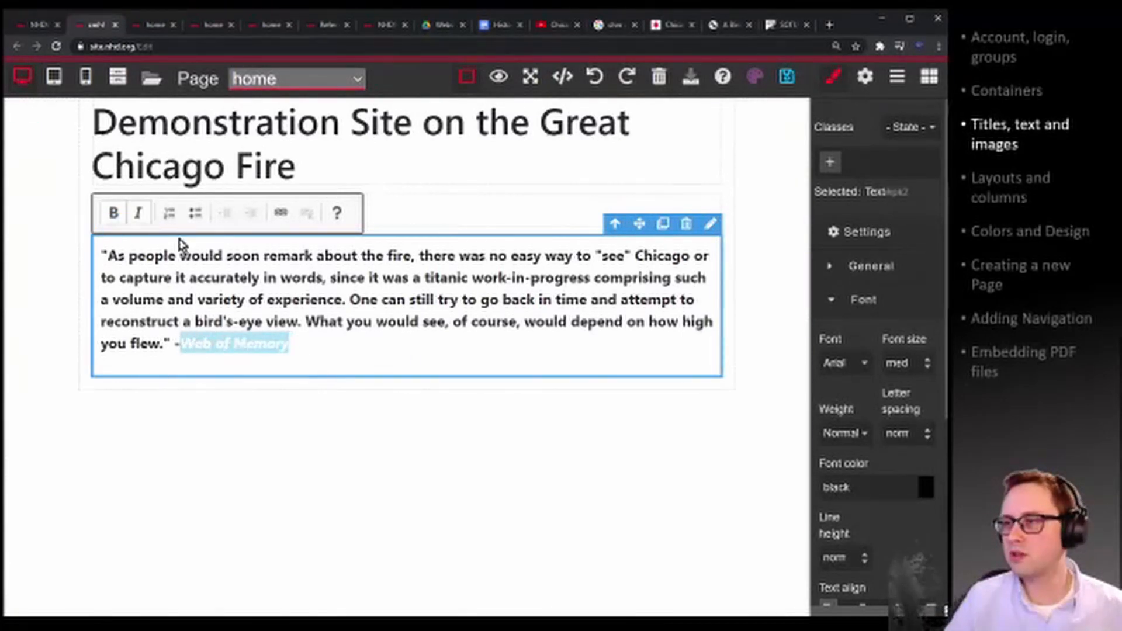
{"action": "left_click", "coordinate": [330, 347]}
{"action": "left_click", "coordinate": [301, 392]}
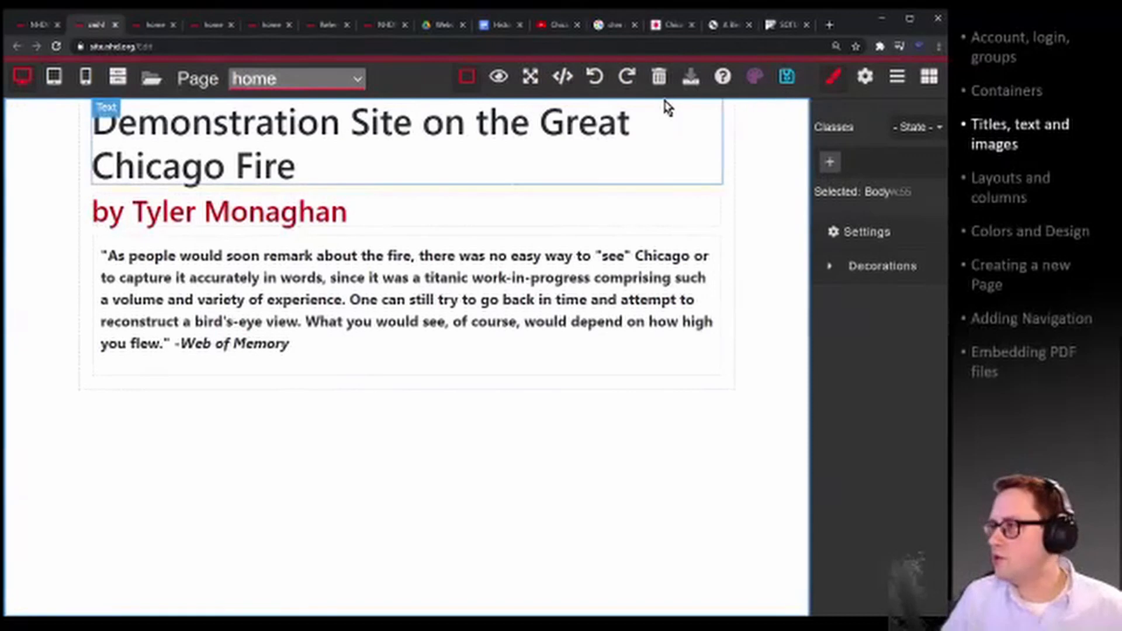
Insert an image block between the author subtitle and the quote, and start choosing a file to upload.
{"action": "left_click", "coordinate": [933, 77]}
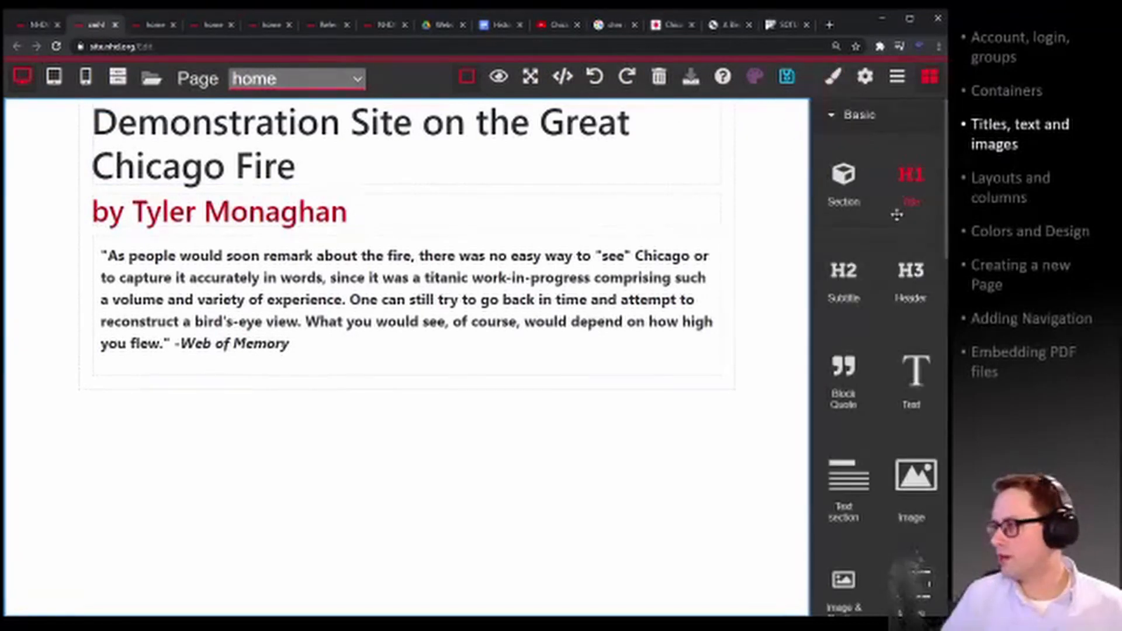
{"action": "scroll", "coordinate": [894, 292], "scroll_direction": "down", "scroll_amount": 1}
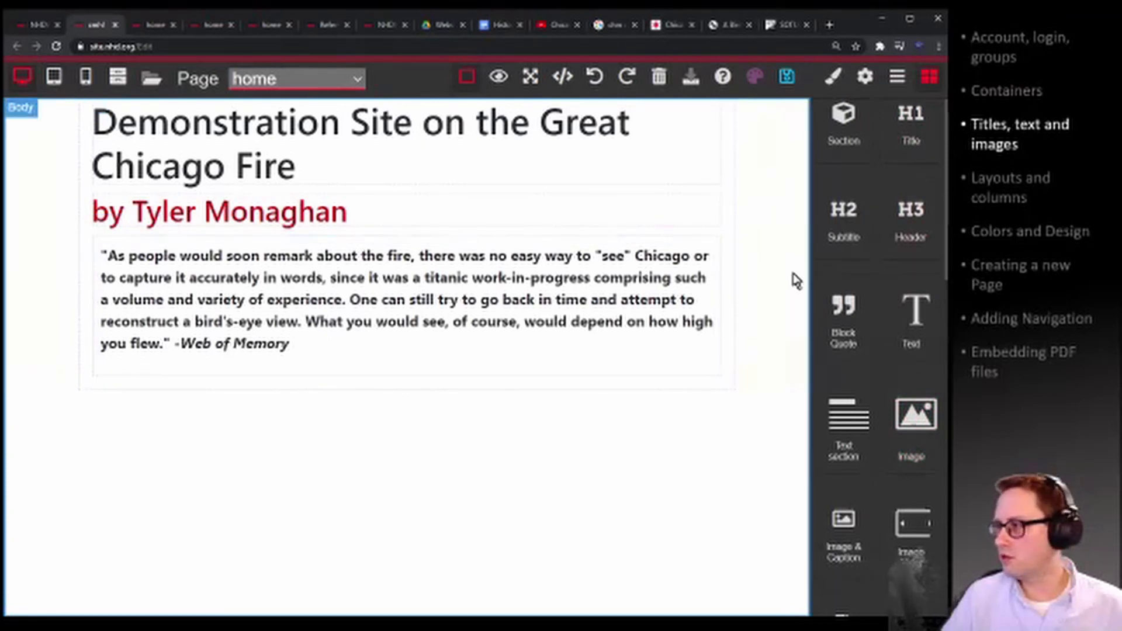
{"action": "left_click_drag", "start_coordinate": [915, 413], "coordinate": [219, 232]}
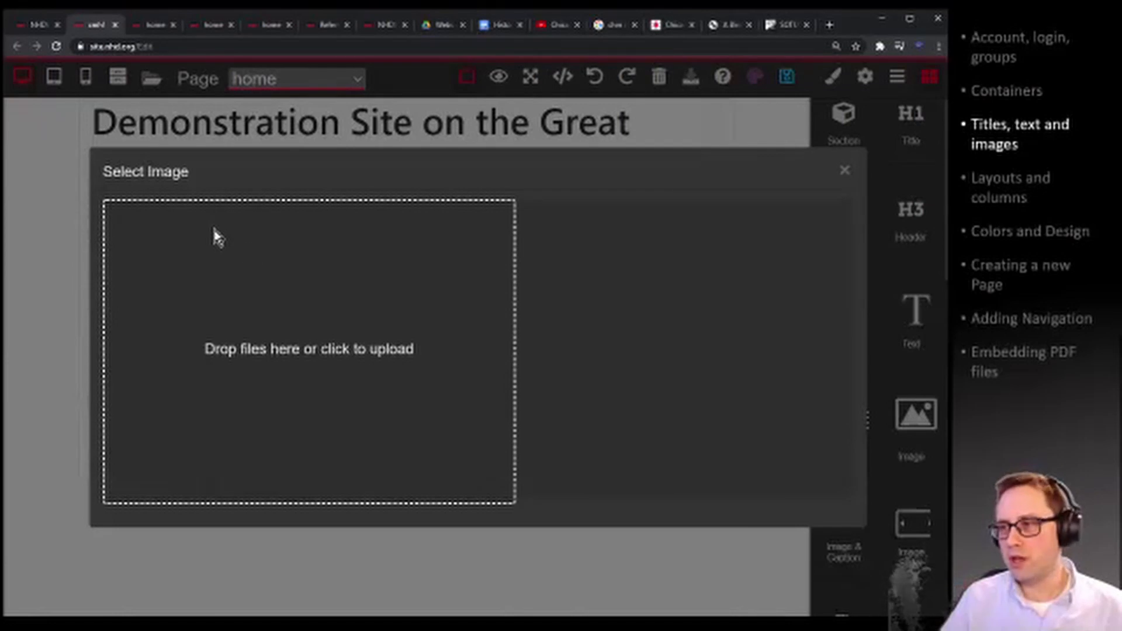
{"action": "left_click", "coordinate": [283, 271]}
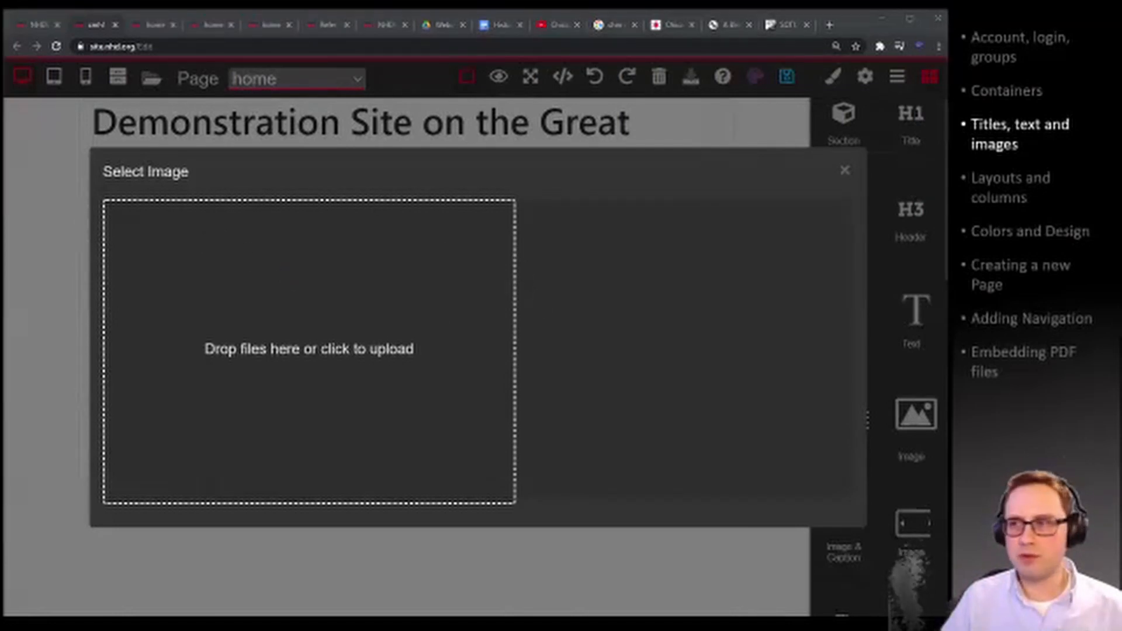
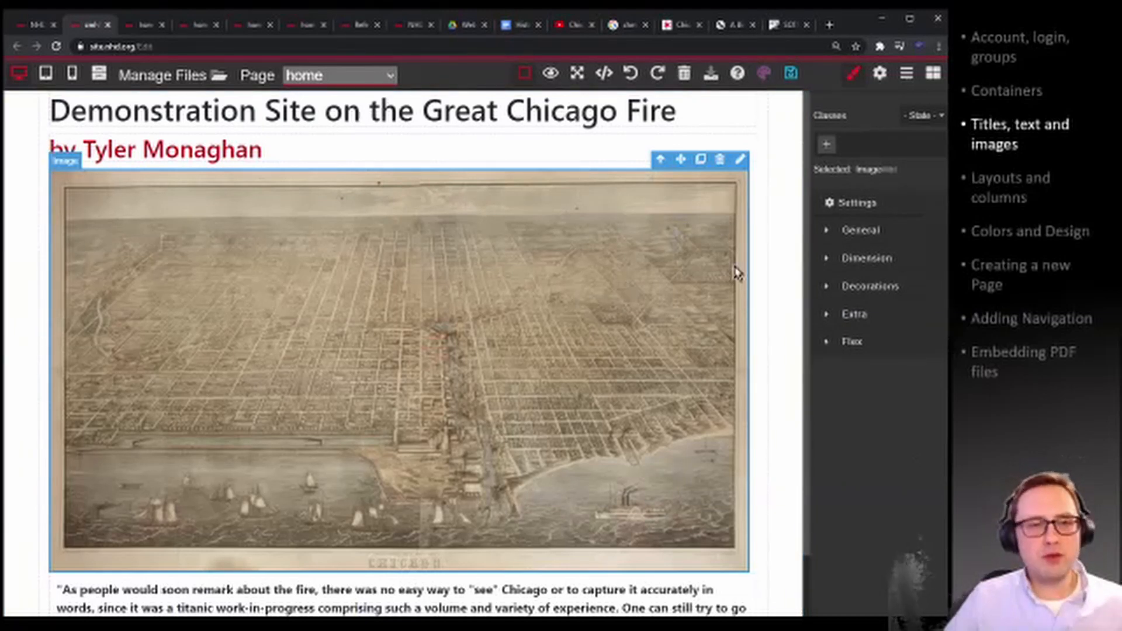
Try a slightly lower opacity on the map image, and restore its opacity to 1.
{"action": "left_click", "coordinate": [228, 151]}
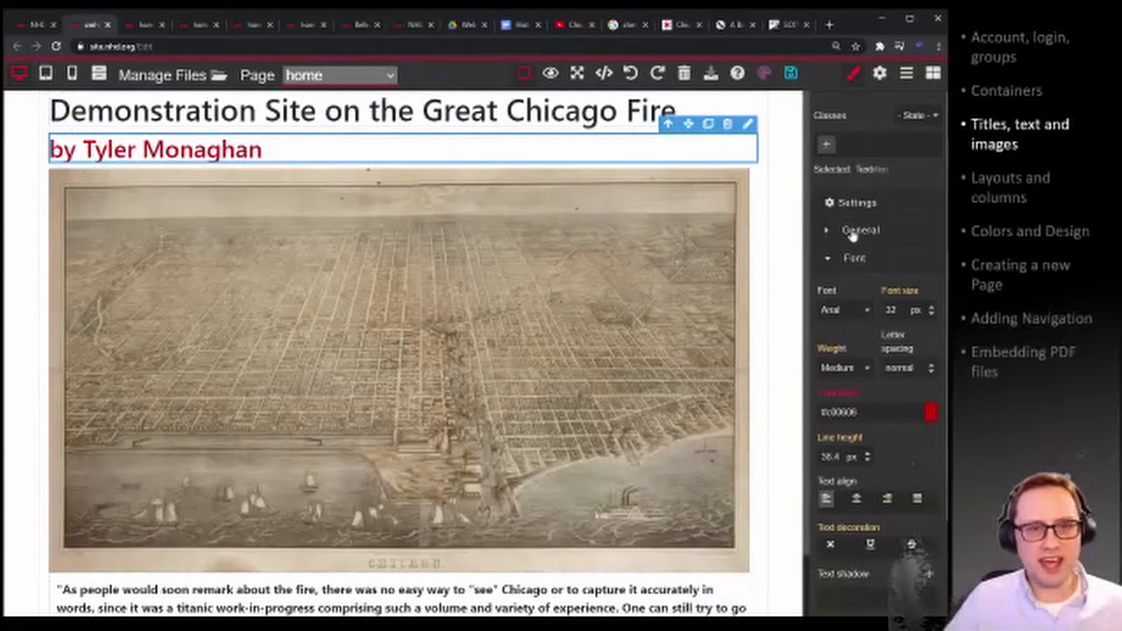
{"action": "left_click", "coordinate": [849, 260]}
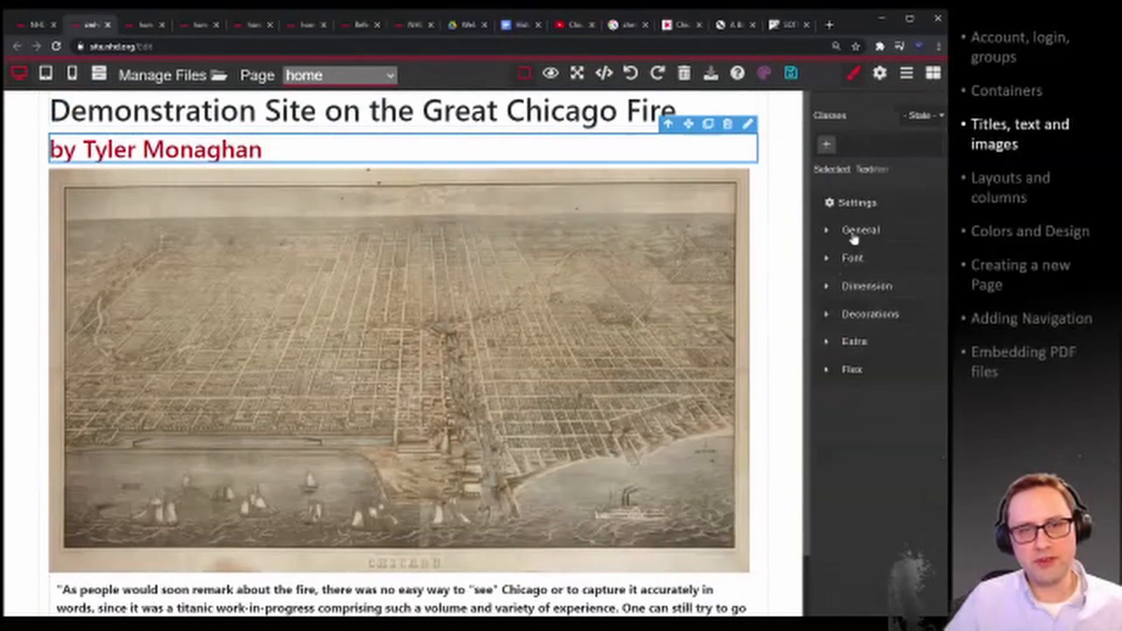
{"action": "left_click", "coordinate": [407, 240]}
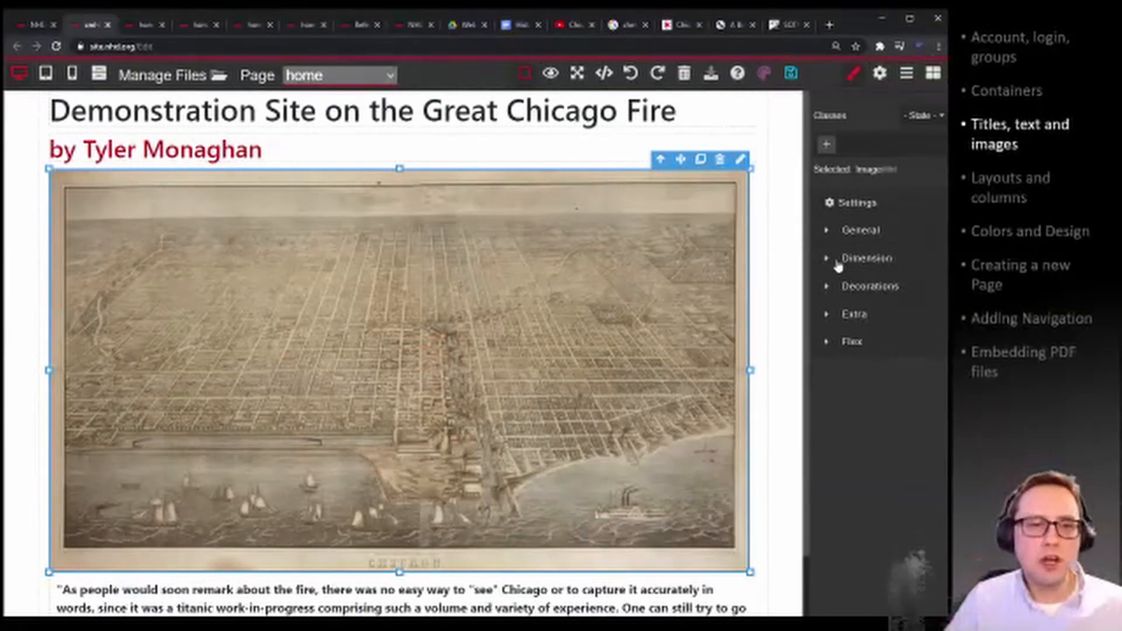
{"action": "left_click", "coordinate": [872, 291]}
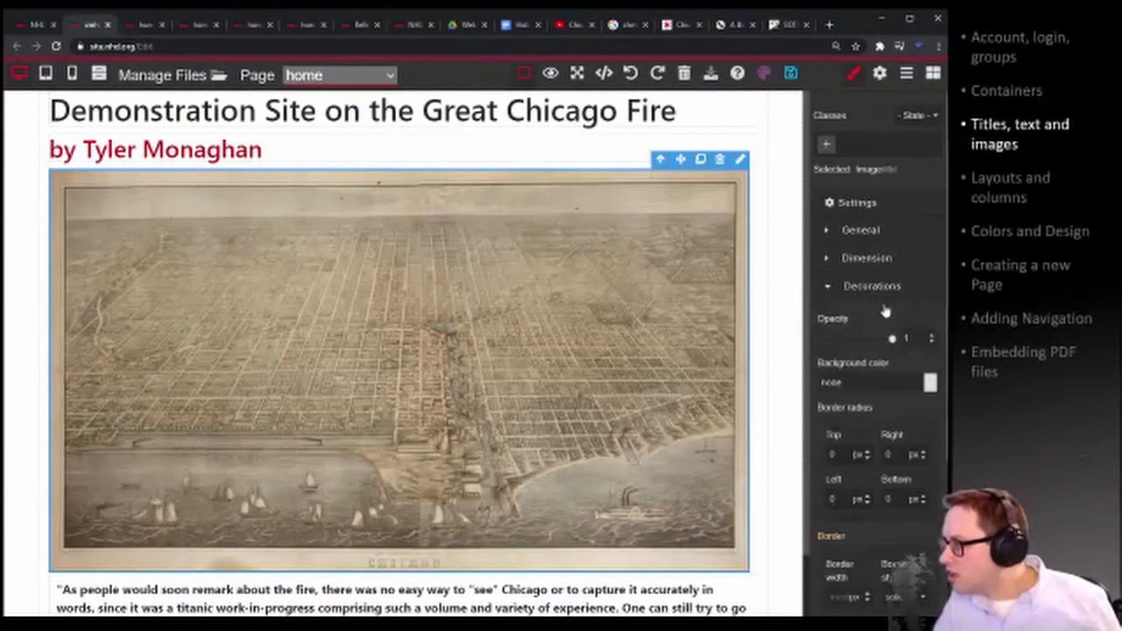
{"action": "mouse_move", "coordinate": [891, 340]}
{"action": "left_mouse_down"}
{"action": "mouse_move", "coordinate": [880, 343]}
{"action": "mouse_move", "coordinate": [897, 342]}
{"action": "left_mouse_up"}
{"action": "left_click", "coordinate": [866, 290]}
{"action": "left_click", "coordinate": [846, 290]}
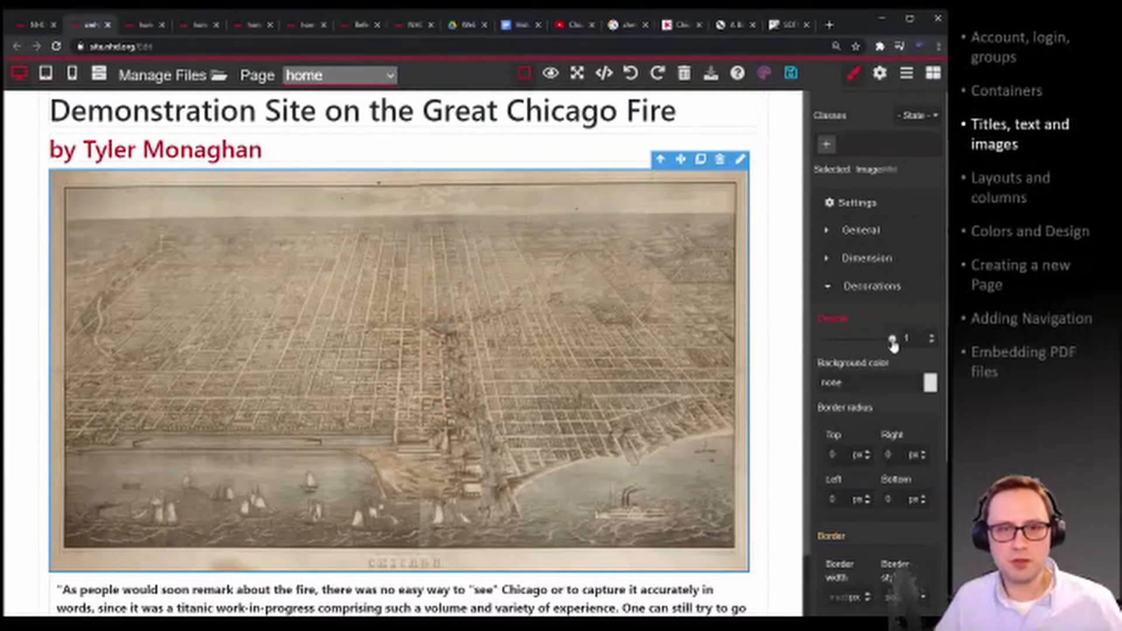
{"action": "mouse_move", "coordinate": [892, 345]}
{"action": "left_mouse_down"}
{"action": "mouse_move", "coordinate": [869, 345]}
{"action": "mouse_move", "coordinate": [885, 345]}
{"action": "left_mouse_up"}
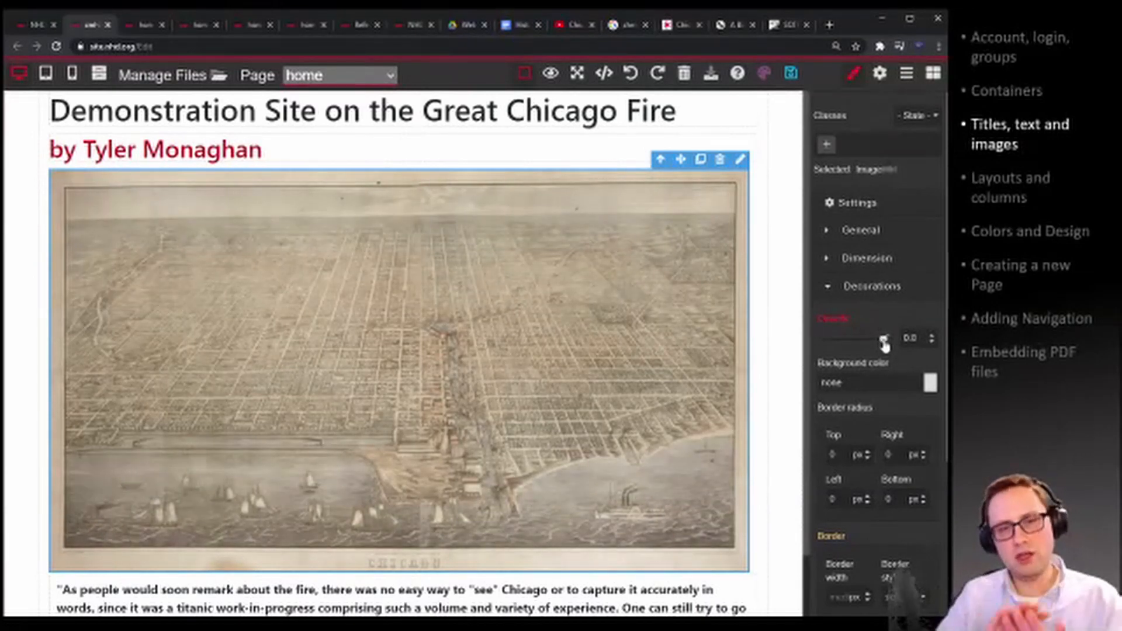
{"action": "left_click_drag", "start_coordinate": [885, 345], "coordinate": [901, 342]}
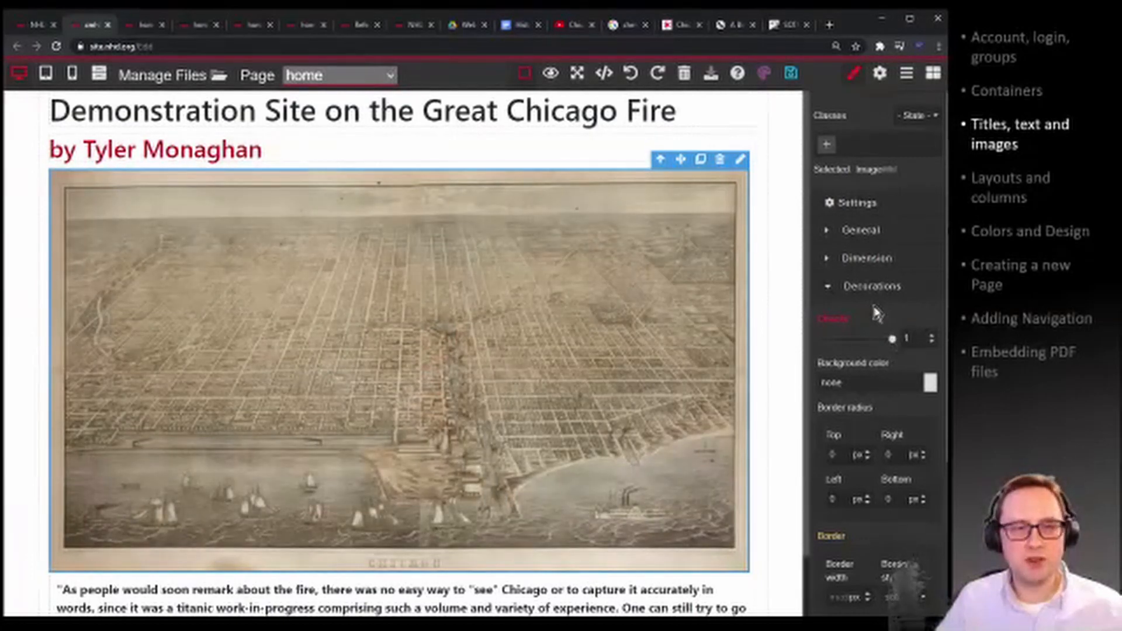
{"action": "left_click", "coordinate": [832, 294]}
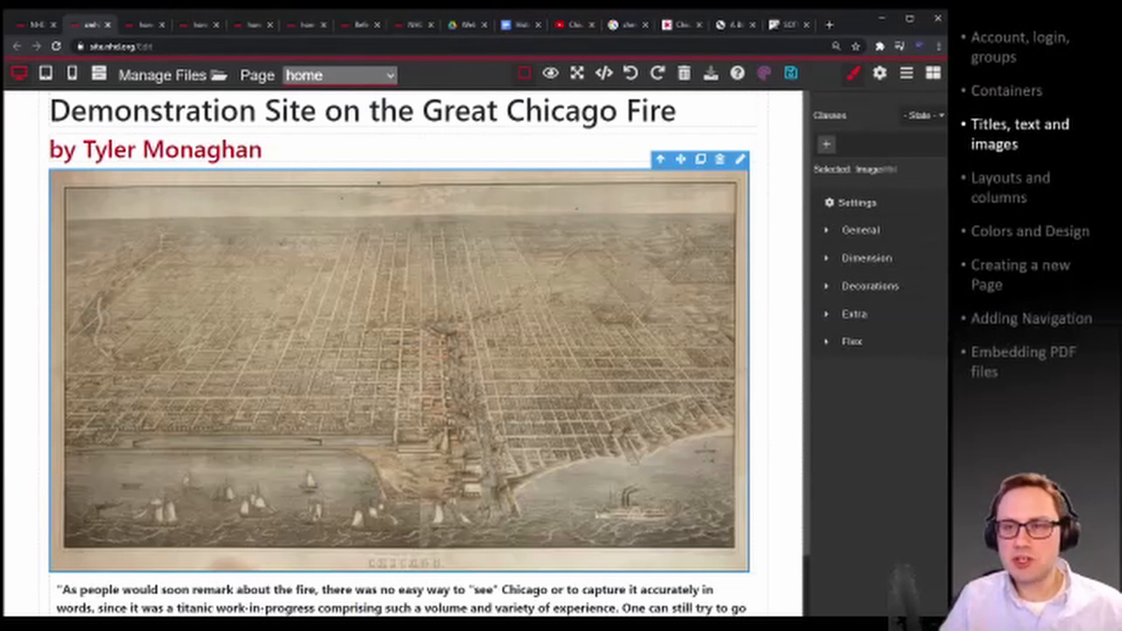
{"action": "key", "text": "alt+Tab"}
{"action": "key", "text": "Right"}
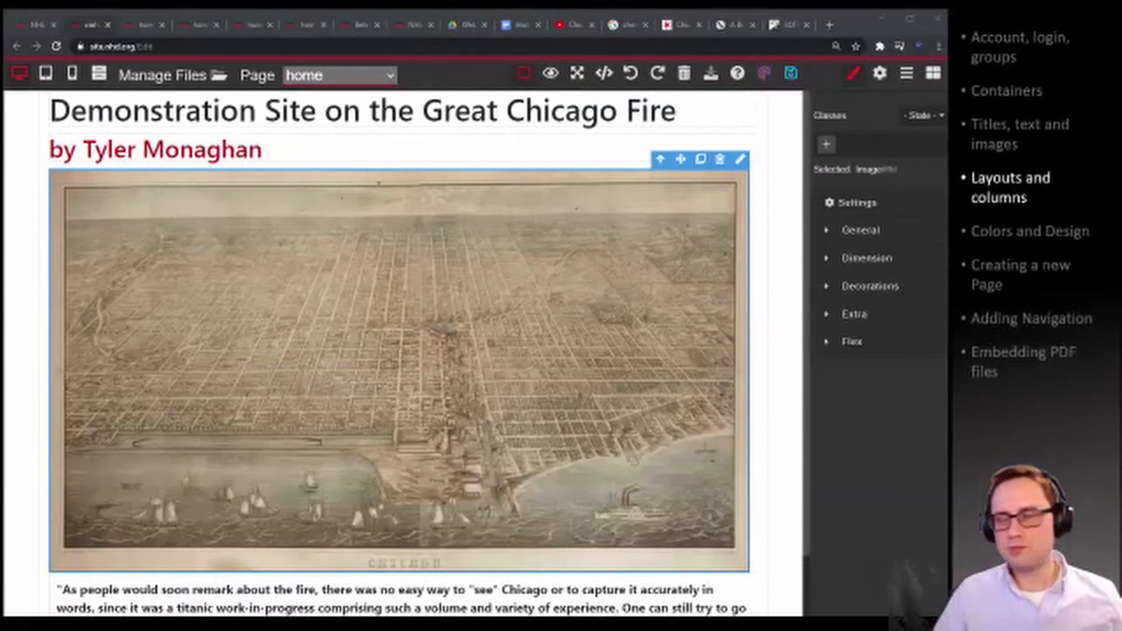
Delete the map image between the author subtitle and the quote.
{"action": "left_click", "coordinate": [720, 159]}
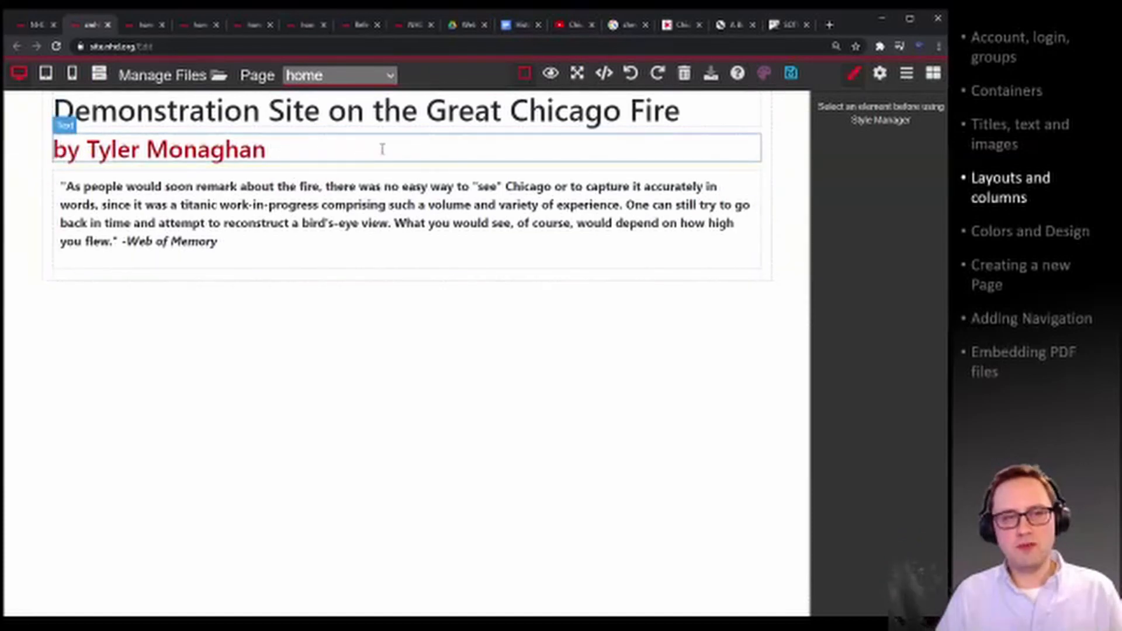
Try a new text block above the author subtitle, move it below the subtitle, and delete it.
{"action": "left_click", "coordinate": [934, 73]}
{"action": "left_click_drag", "start_coordinate": [902, 312], "coordinate": [444, 134]}
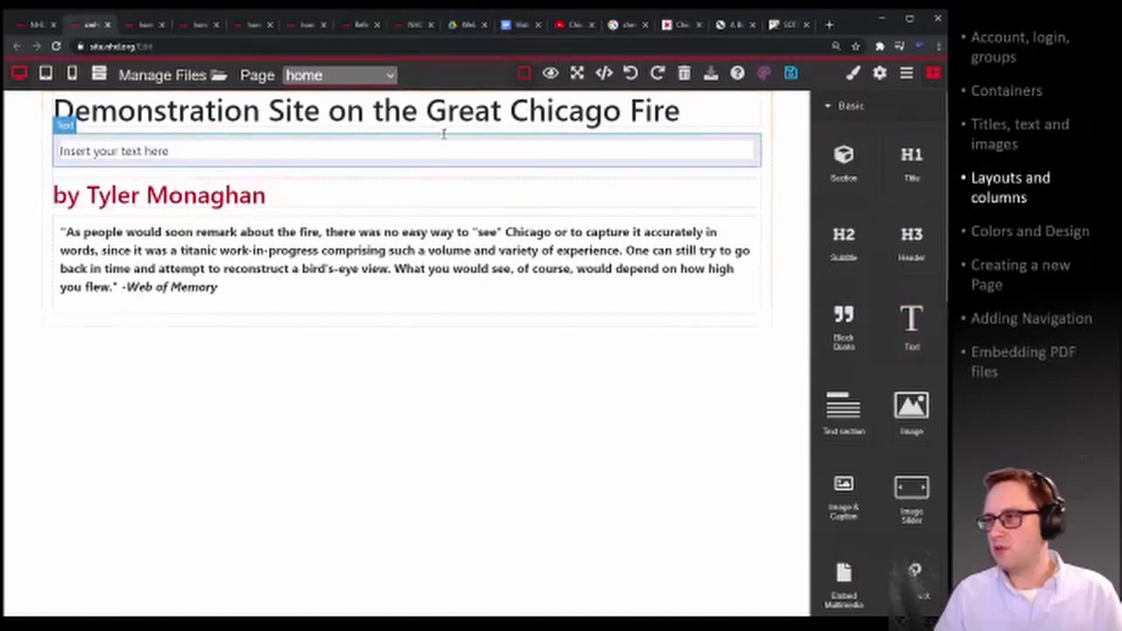
{"action": "double_click", "coordinate": [288, 151]}
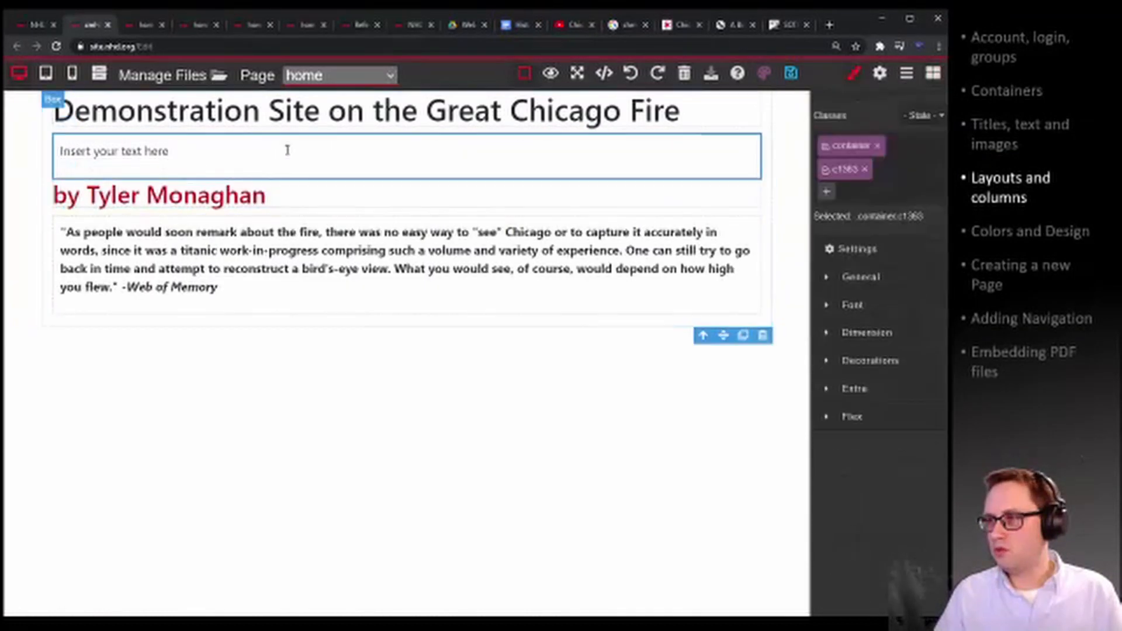
{"action": "left_click_drag", "start_coordinate": [692, 124], "coordinate": [685, 206]}
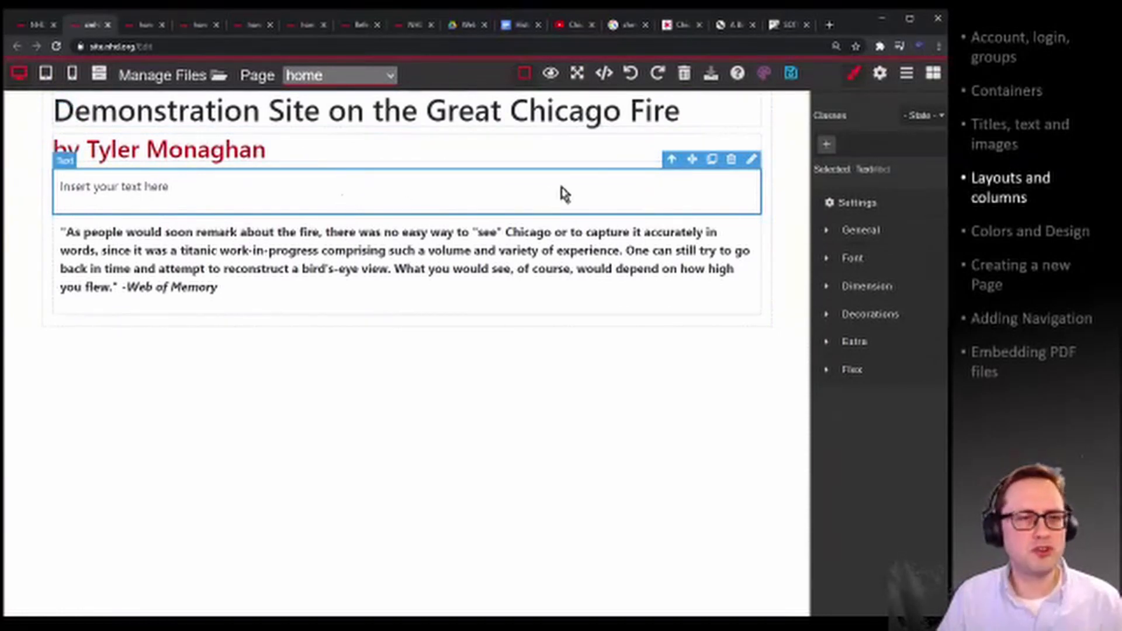
{"action": "left_click", "coordinate": [732, 159]}
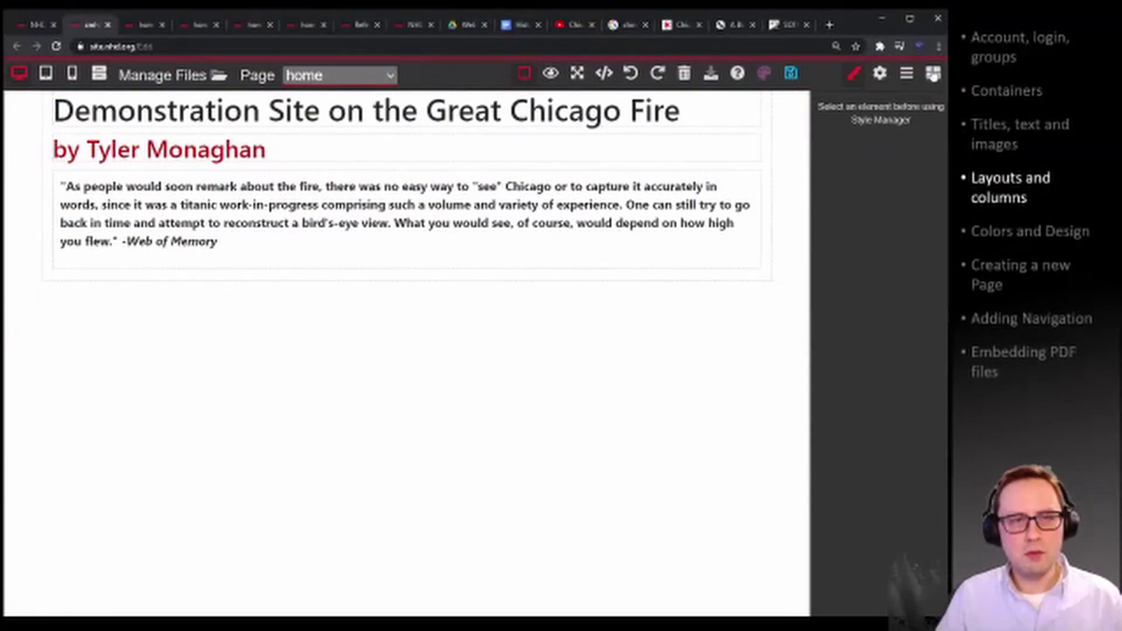
Insert a 3 Columns layout between the author subtitle and the quote.
{"action": "left_click", "coordinate": [933, 74]}
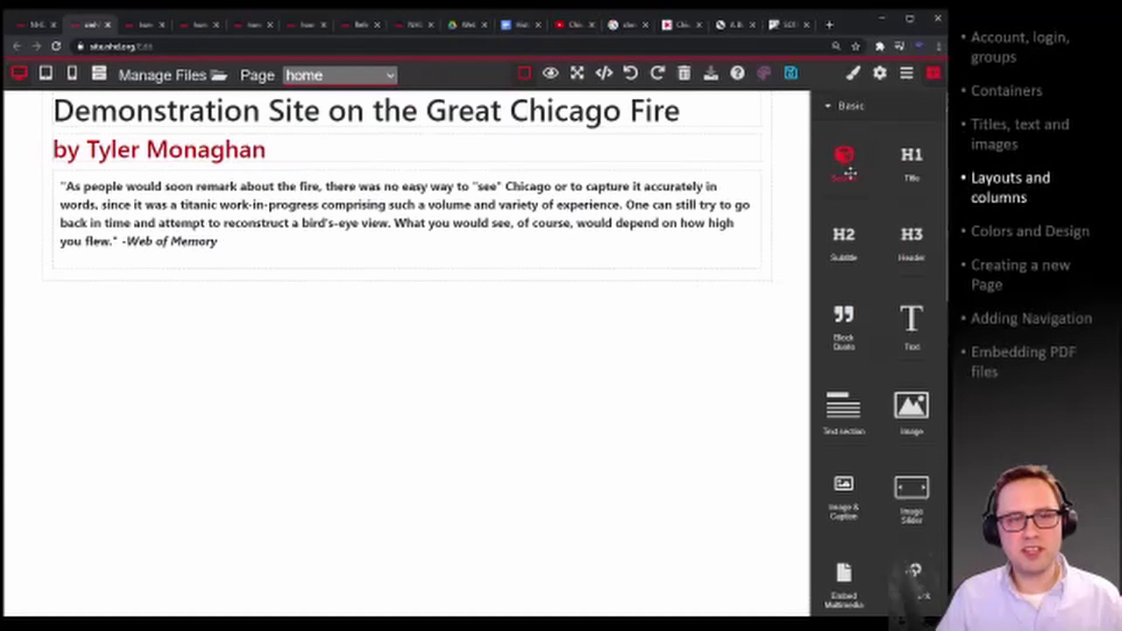
{"action": "scroll", "coordinate": [857, 227], "scroll_direction": "down", "scroll_amount": 3}
{"action": "scroll", "coordinate": [853, 234], "scroll_direction": "down", "scroll_amount": 6}
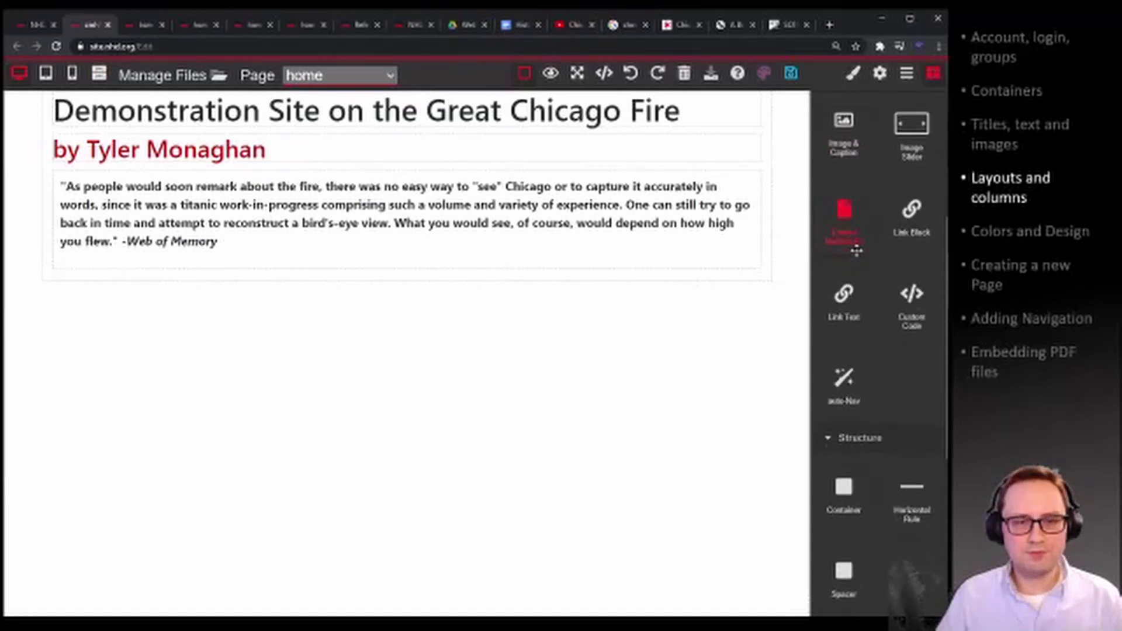
{"action": "scroll", "coordinate": [857, 250], "scroll_direction": "down", "scroll_amount": 2}
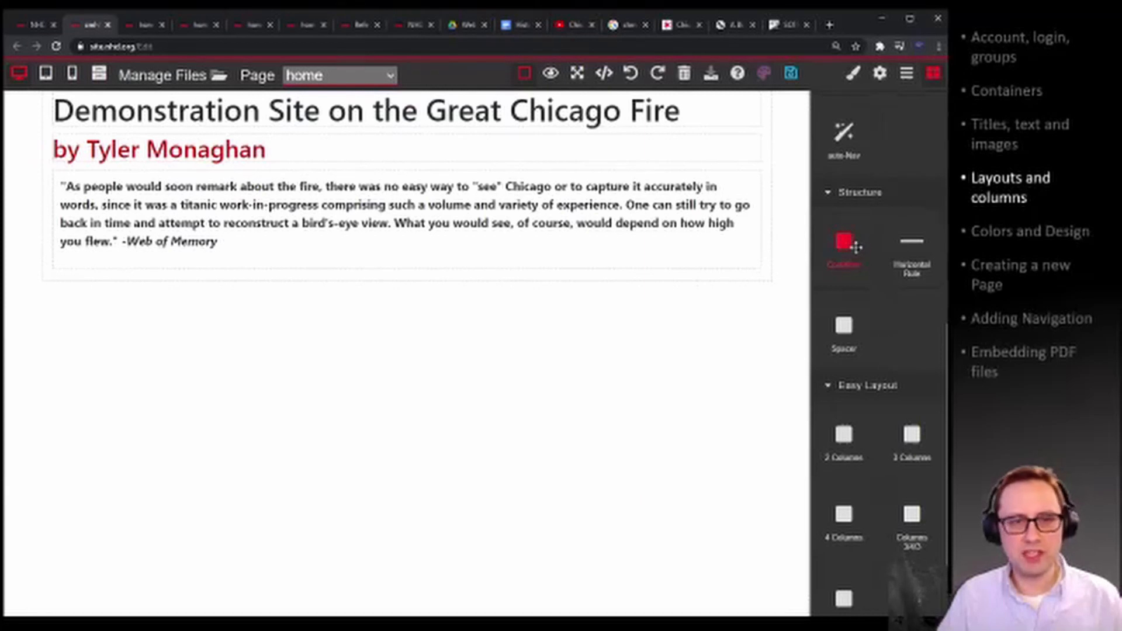
{"action": "scroll", "coordinate": [856, 247], "scroll_direction": "down", "scroll_amount": 2}
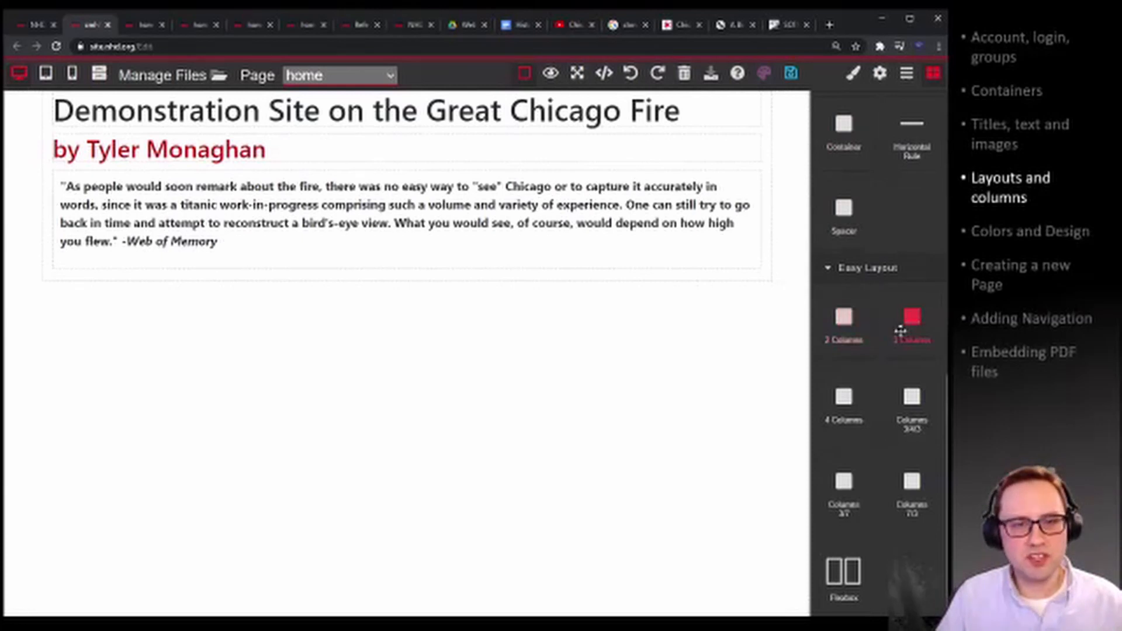
{"action": "left_click_drag", "start_coordinate": [905, 330], "coordinate": [450, 174]}
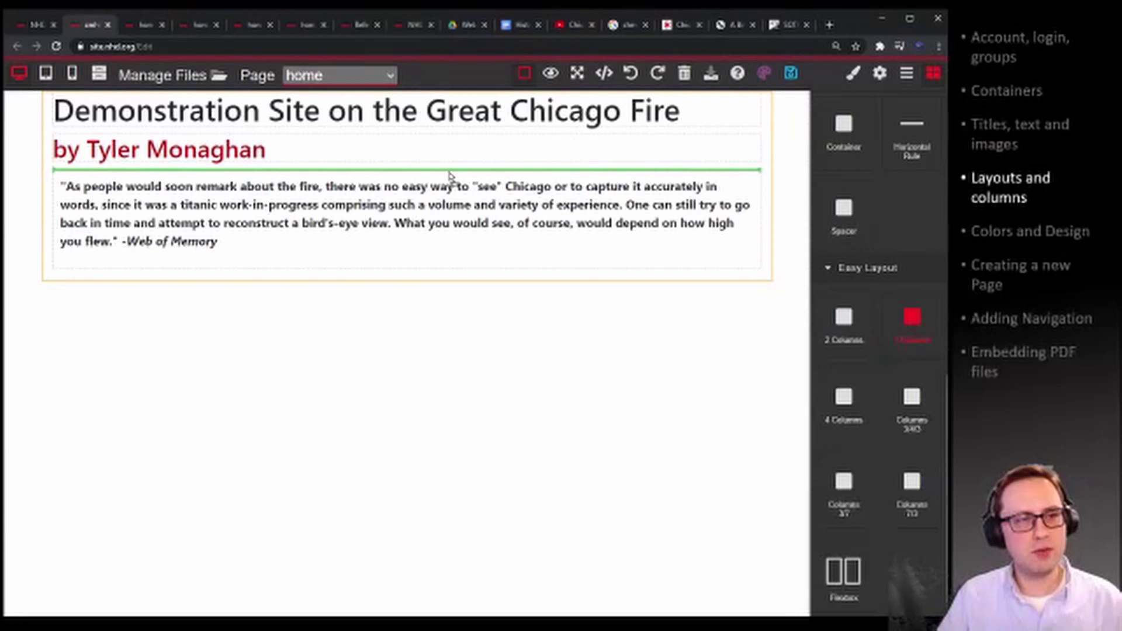
{"action": "left_click_drag", "start_coordinate": [450, 174], "coordinate": [450, 176]}
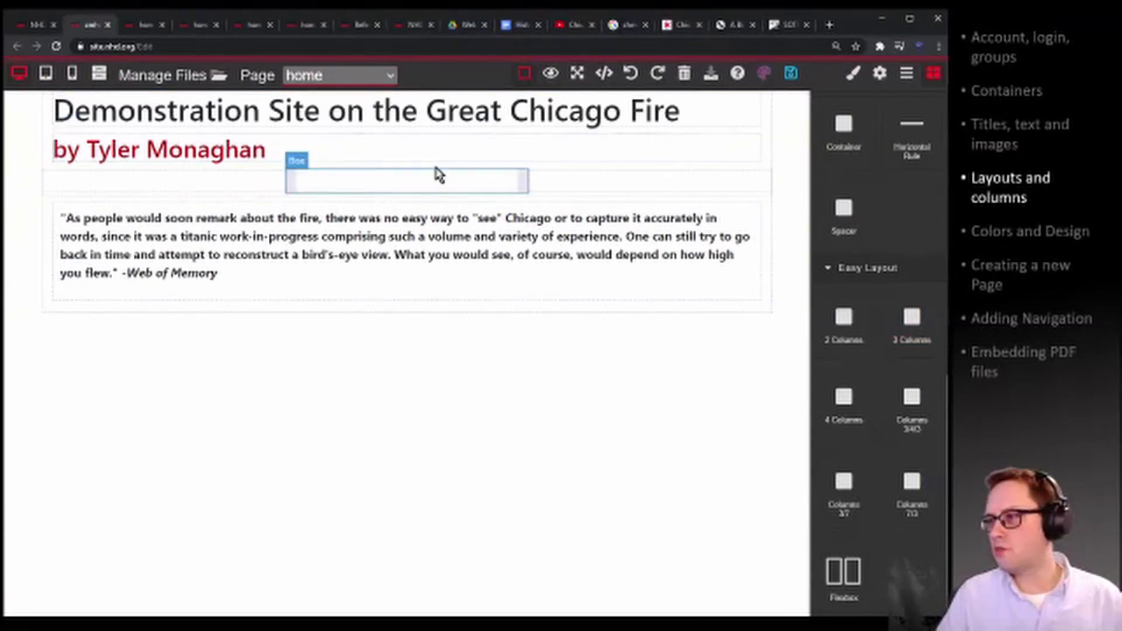
Move the quote text block into the first column of the three-column layout.
{"action": "key", "text": "ctrl+plus"}
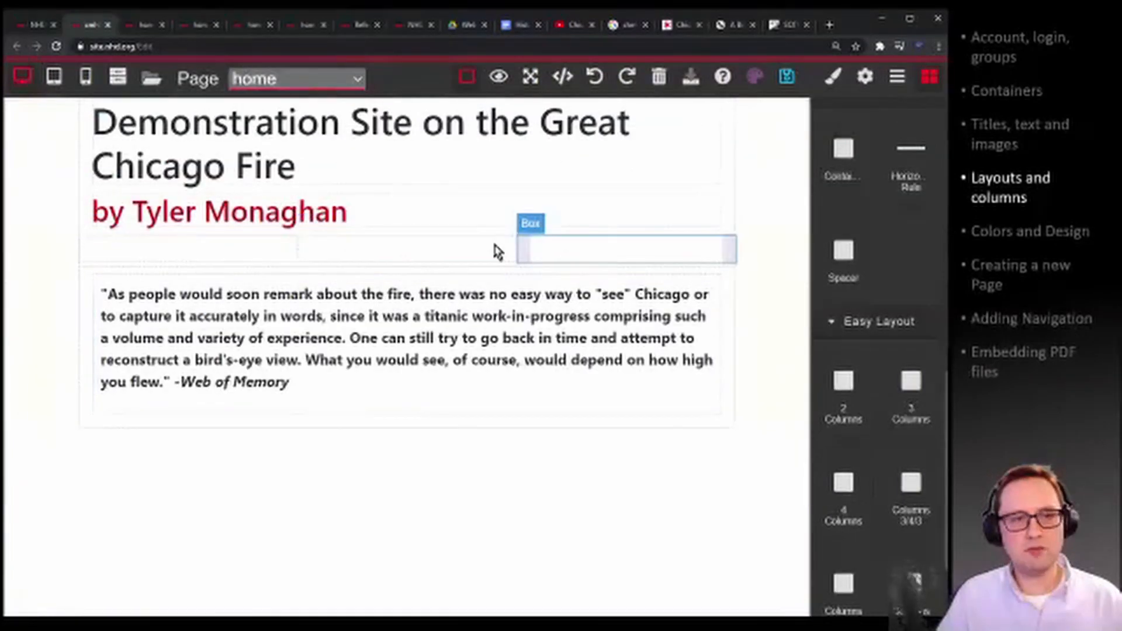
{"action": "left_click", "coordinate": [278, 317]}
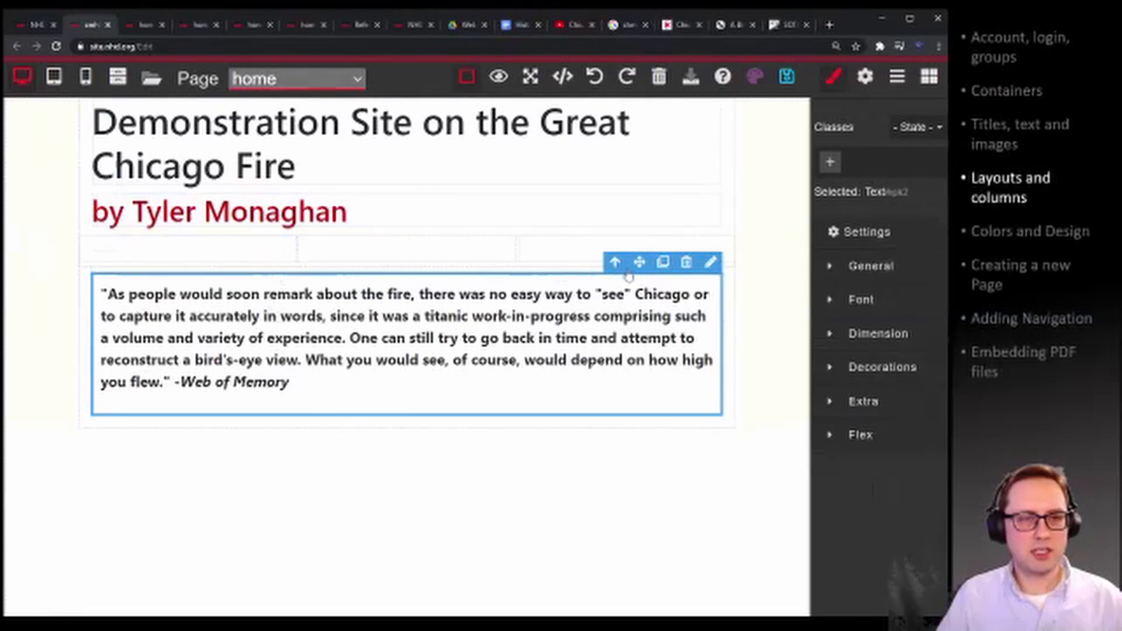
{"action": "left_click_drag", "start_coordinate": [640, 262], "coordinate": [252, 255]}
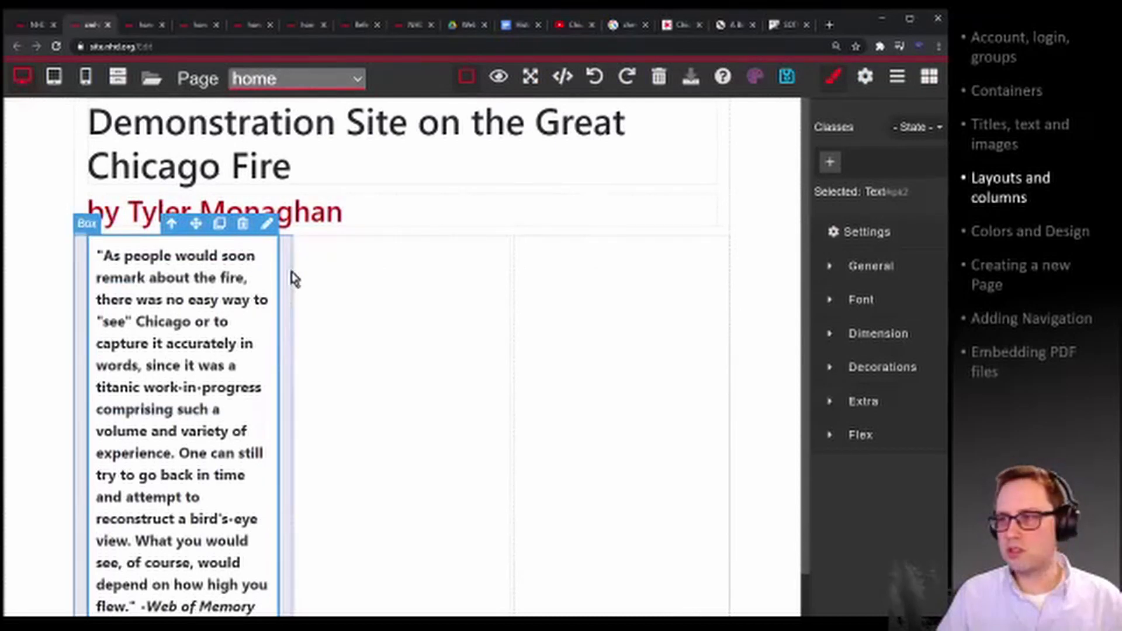
{"action": "key", "text": "ctrl+minus"}
{"action": "key", "text": "ctrl+minus"}
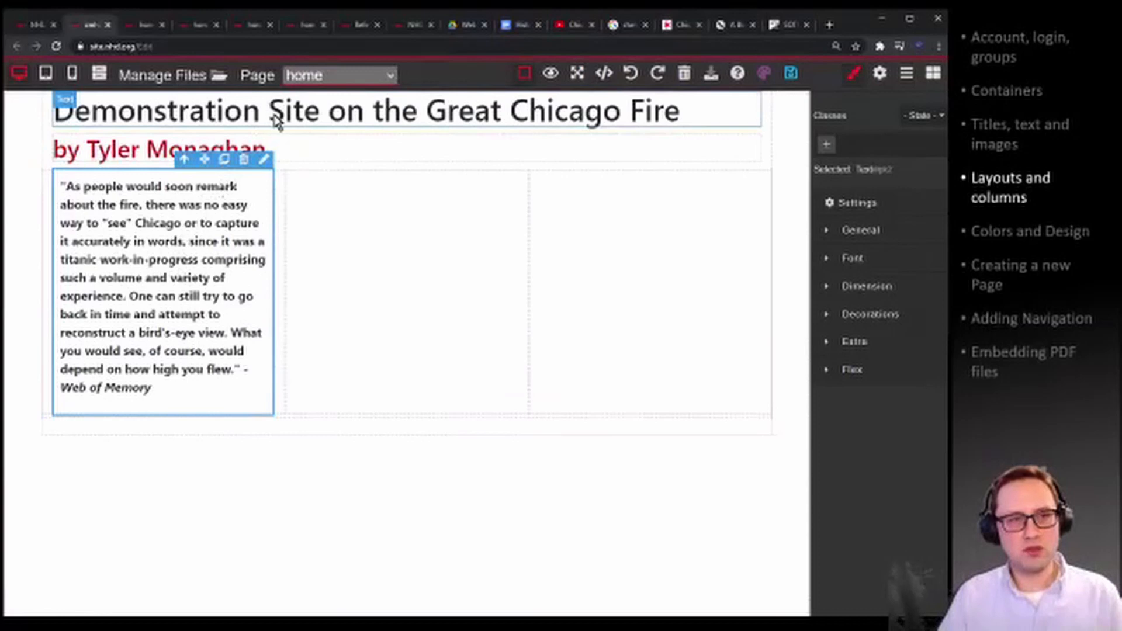
Insert an image block in the middle column using the already uploaded Palmatary poster JPG.
{"action": "left_click", "coordinate": [468, 263]}
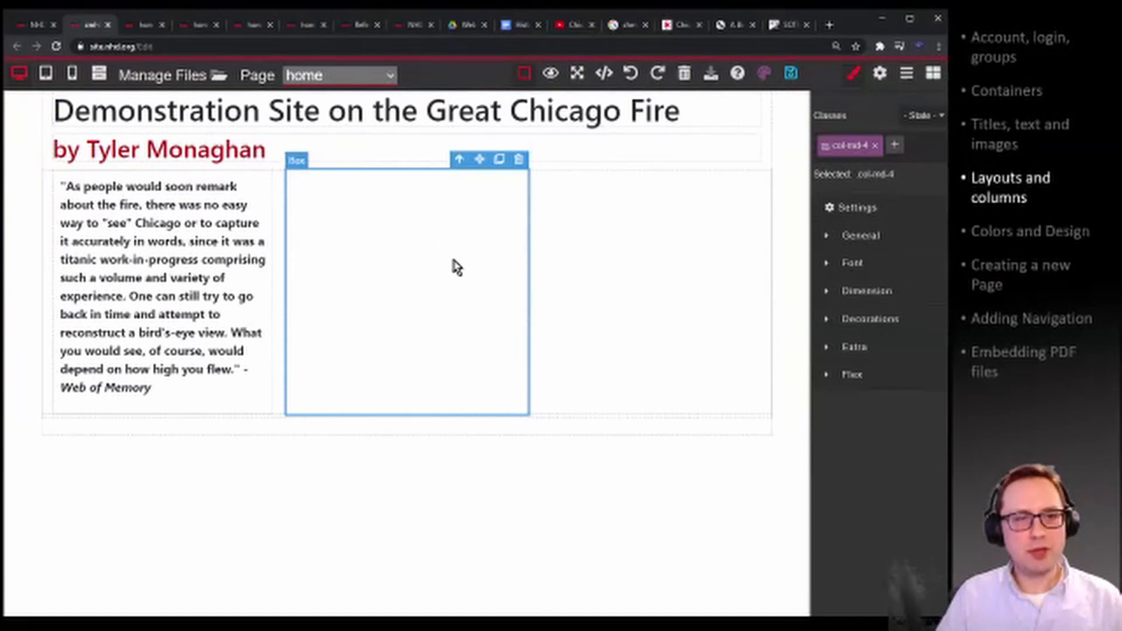
{"action": "left_click", "coordinate": [934, 75]}
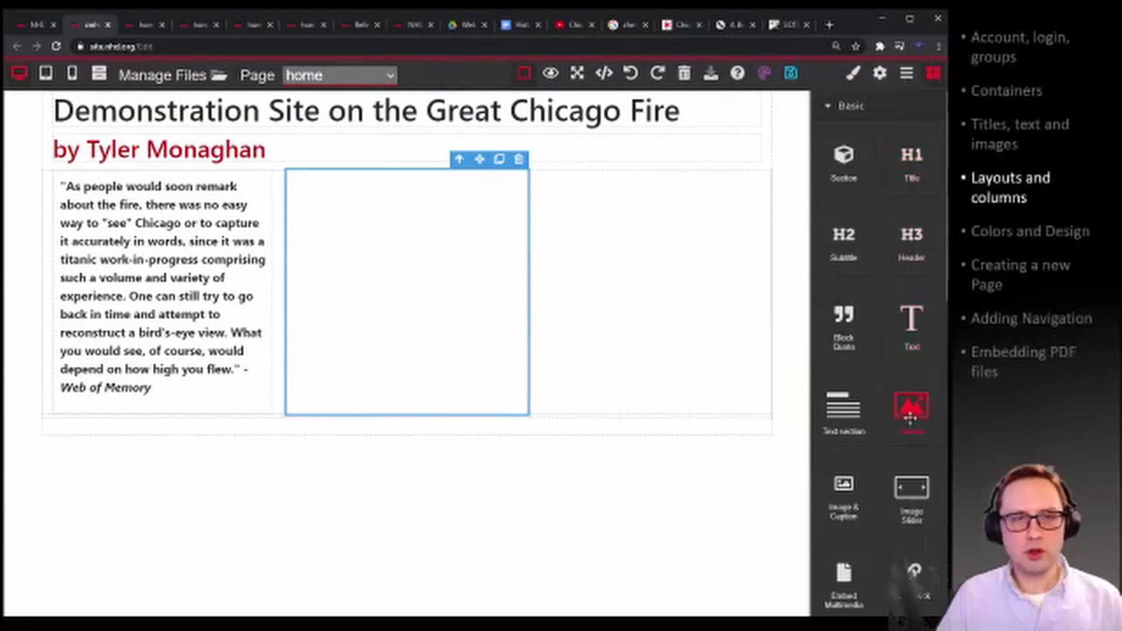
{"action": "left_click_drag", "start_coordinate": [911, 411], "coordinate": [398, 251]}
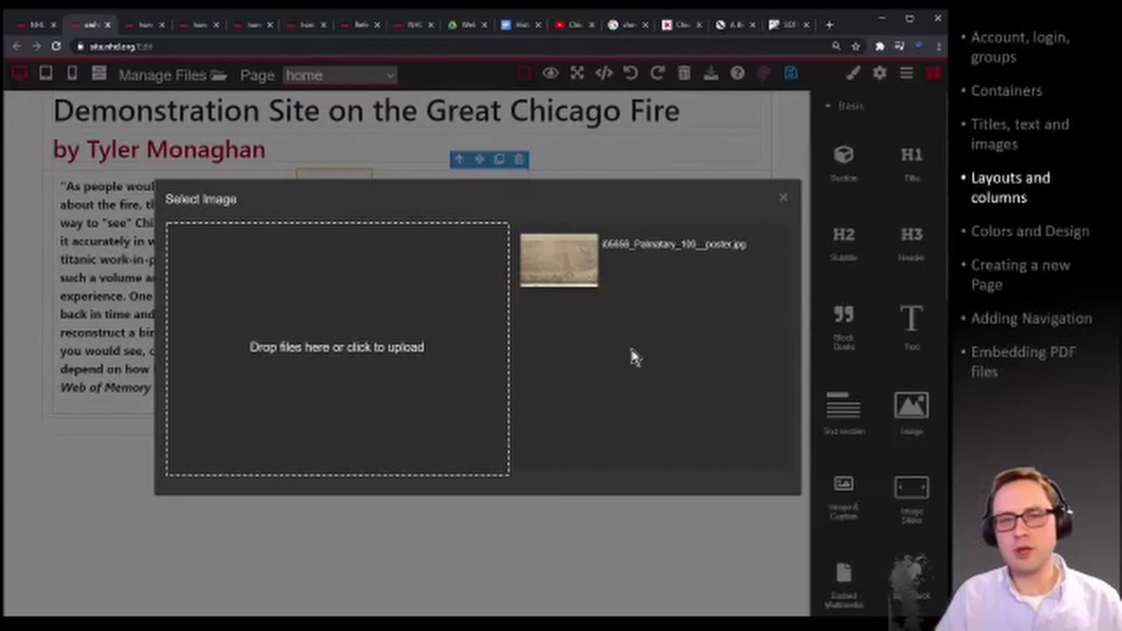
{"action": "left_click", "coordinate": [578, 248]}
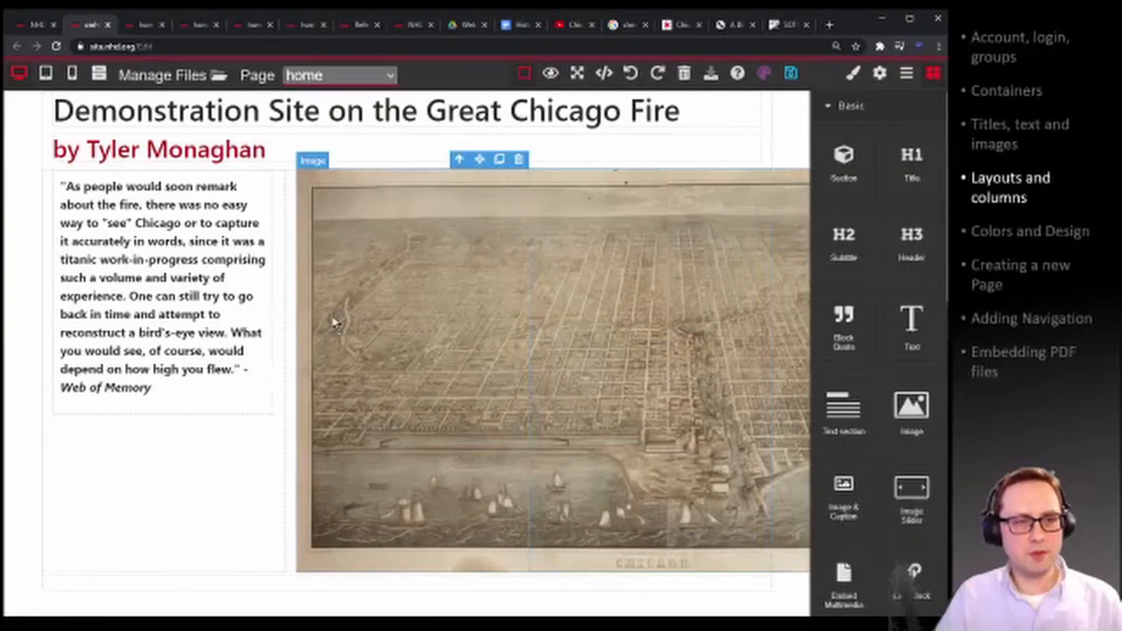
Save the home page and preview the site with its column layout.
{"action": "key", "text": "ctrl+minus"}
{"action": "key", "text": "ctrl+minus"}
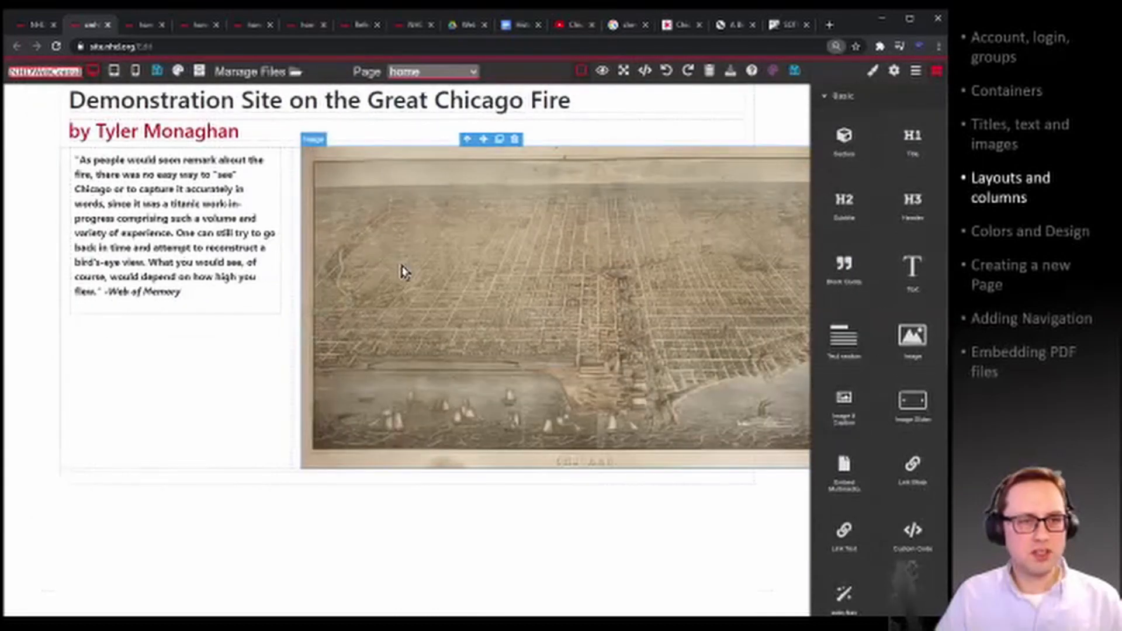
{"action": "left_click", "coordinate": [795, 71]}
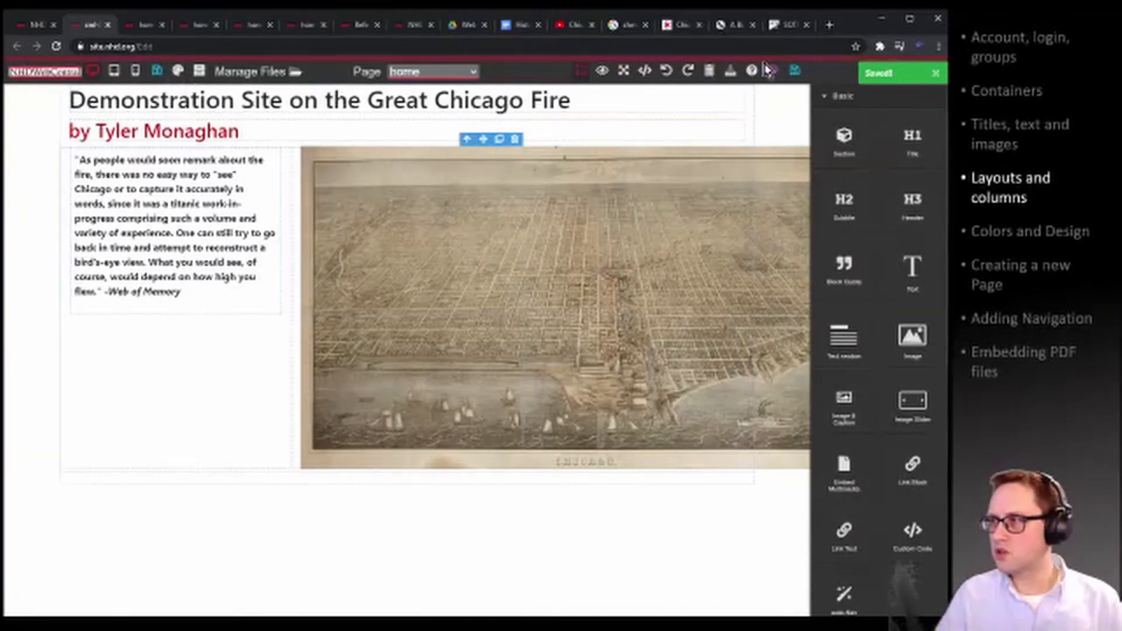
{"action": "left_click", "coordinate": [603, 71]}
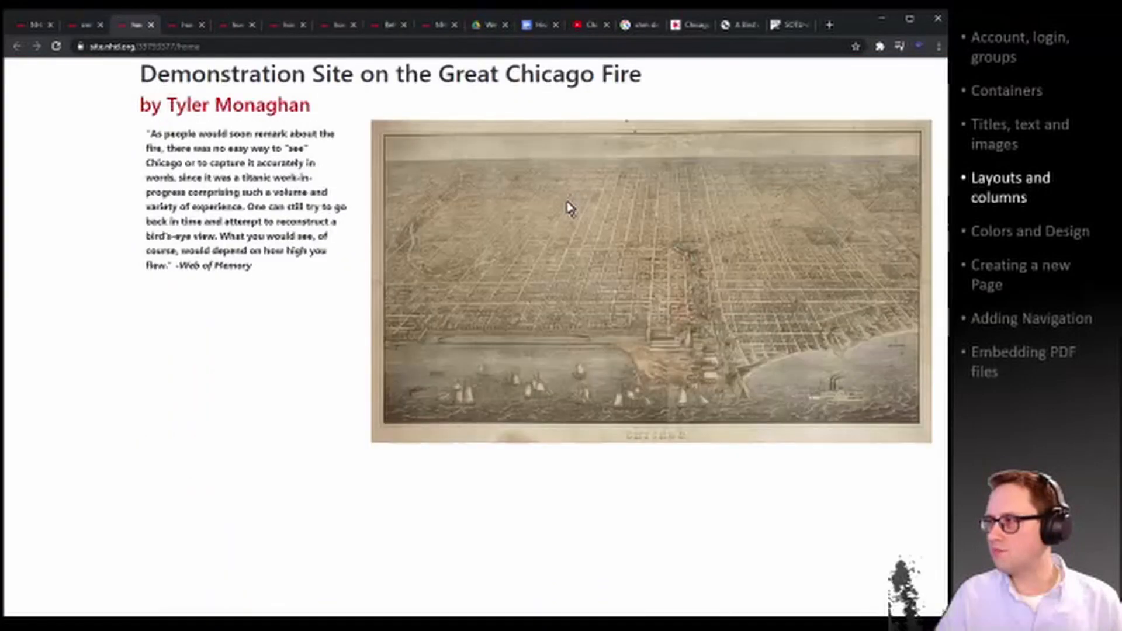
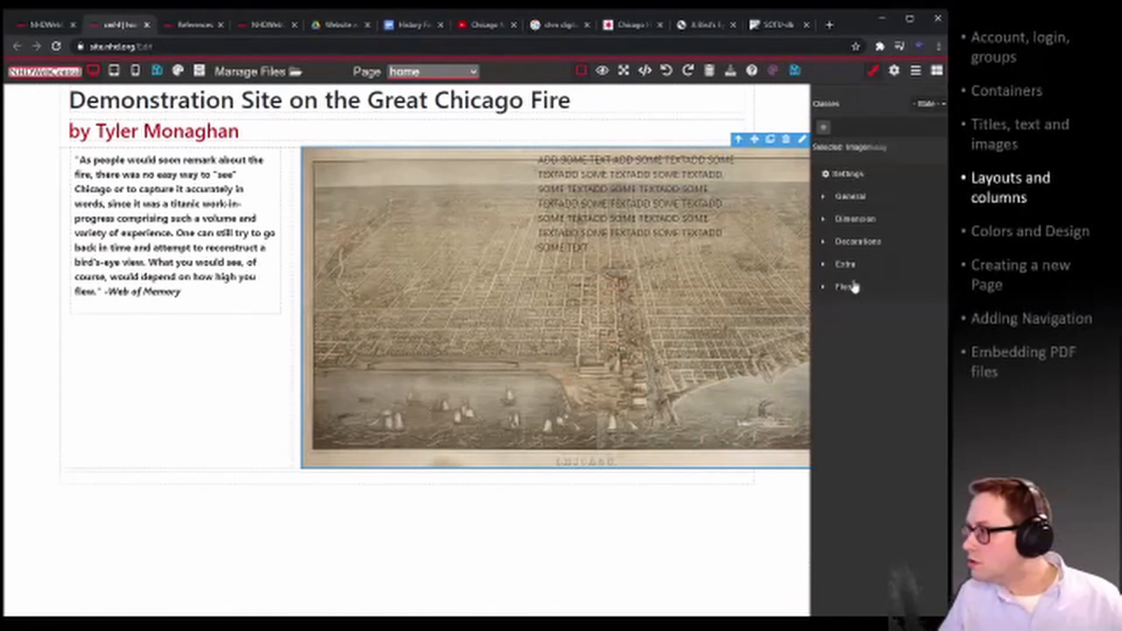
Set the width of the map image in the middle column to 100%.
{"action": "left_click", "coordinate": [856, 220]}
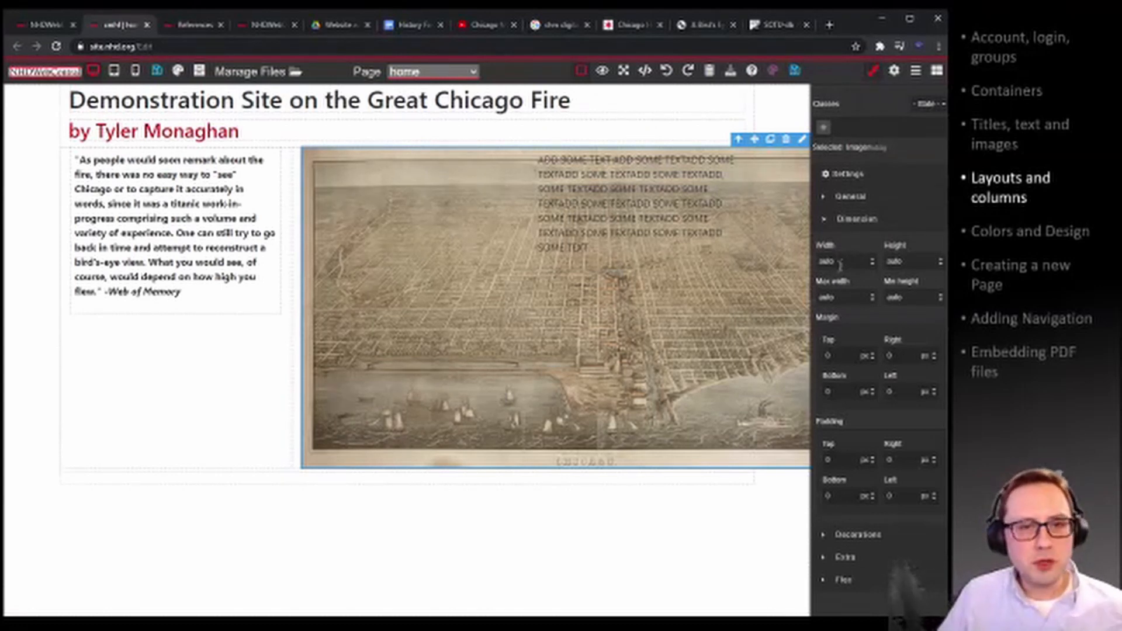
{"action": "key", "text": "ctrl+plus"}
{"action": "key", "text": "ctrl+plus"}
{"action": "key", "text": "ctrl+plus"}
{"action": "key", "text": "ctrl+plus"}
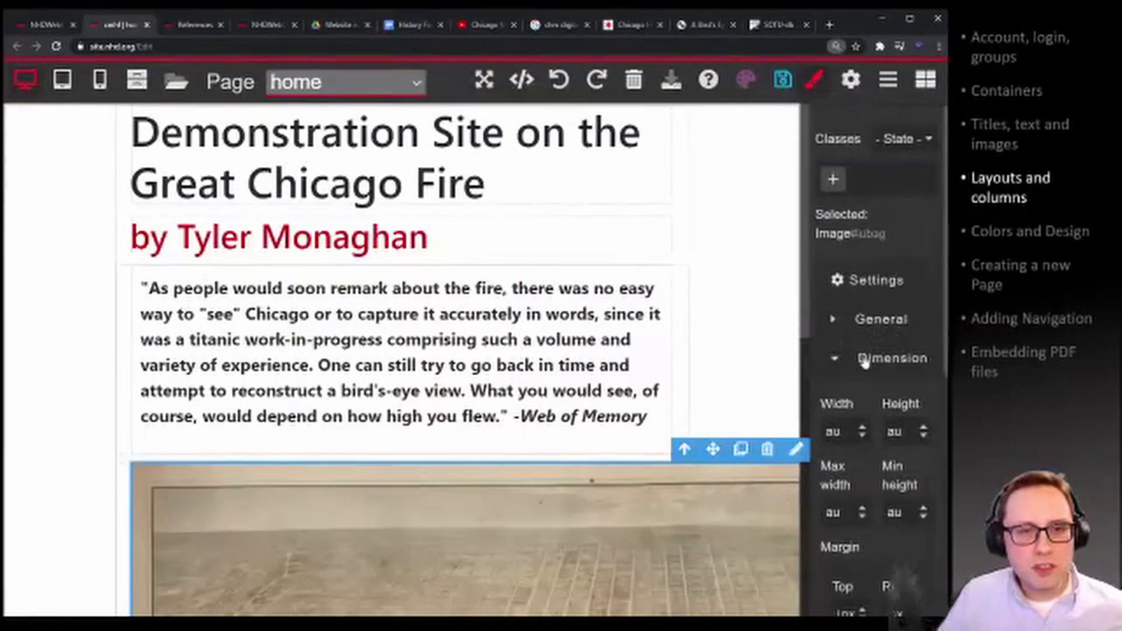
{"action": "key", "text": "ctrl+minus"}
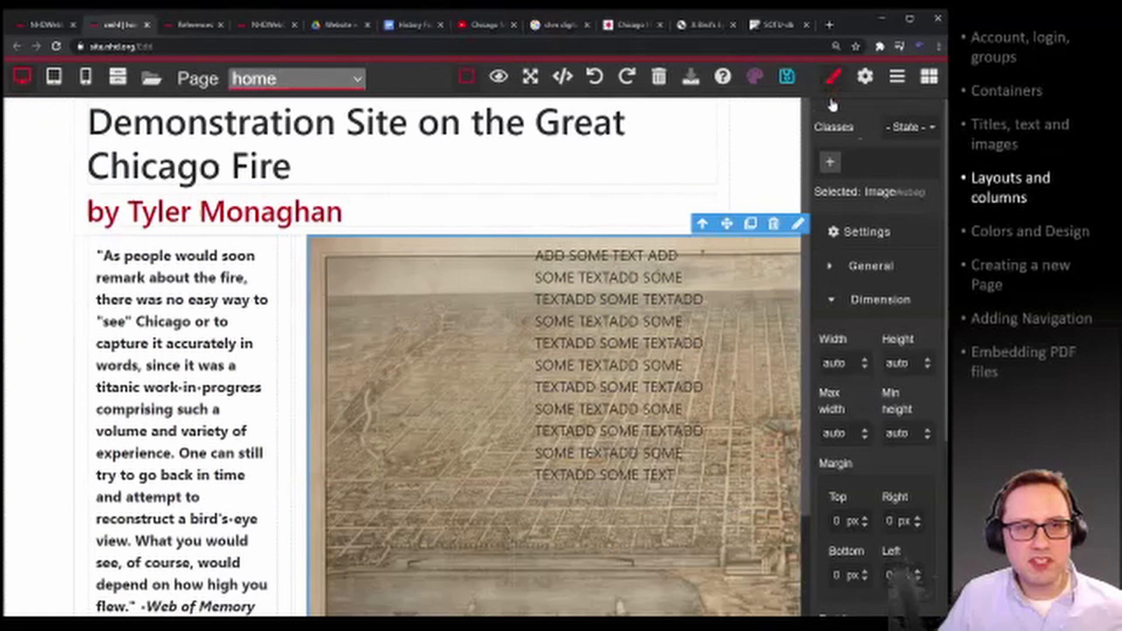
{"action": "scroll", "coordinate": [854, 303], "scroll_direction": "down", "scroll_amount": 1}
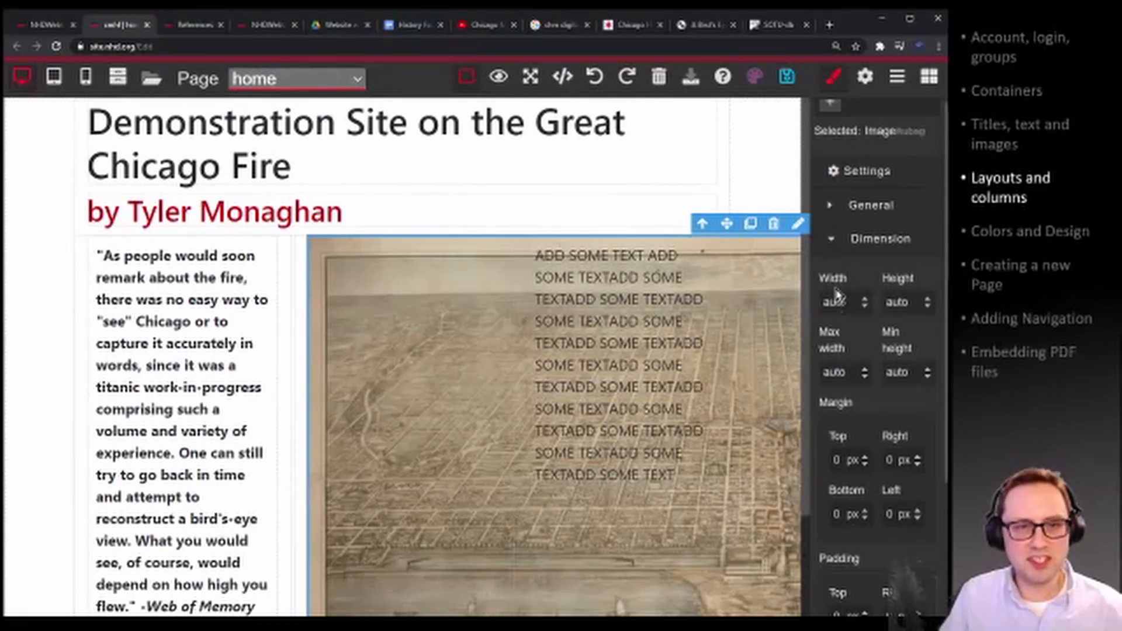
{"action": "double_click", "coordinate": [835, 302]}
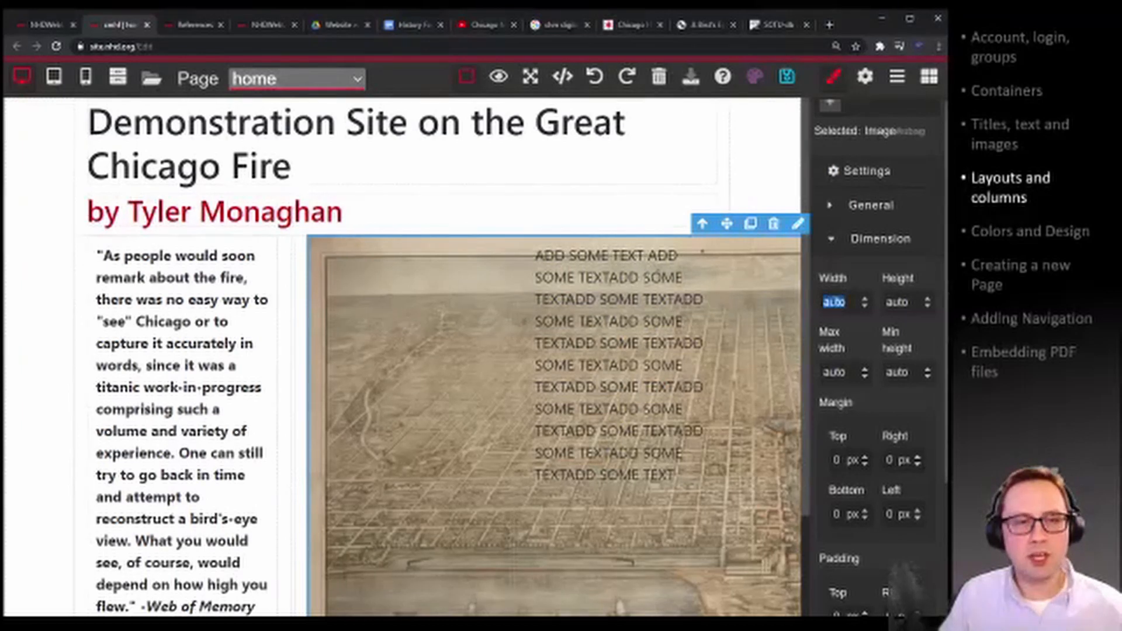
{"action": "key", "text": "BackSpace"}
{"action": "type", "text": "100"}
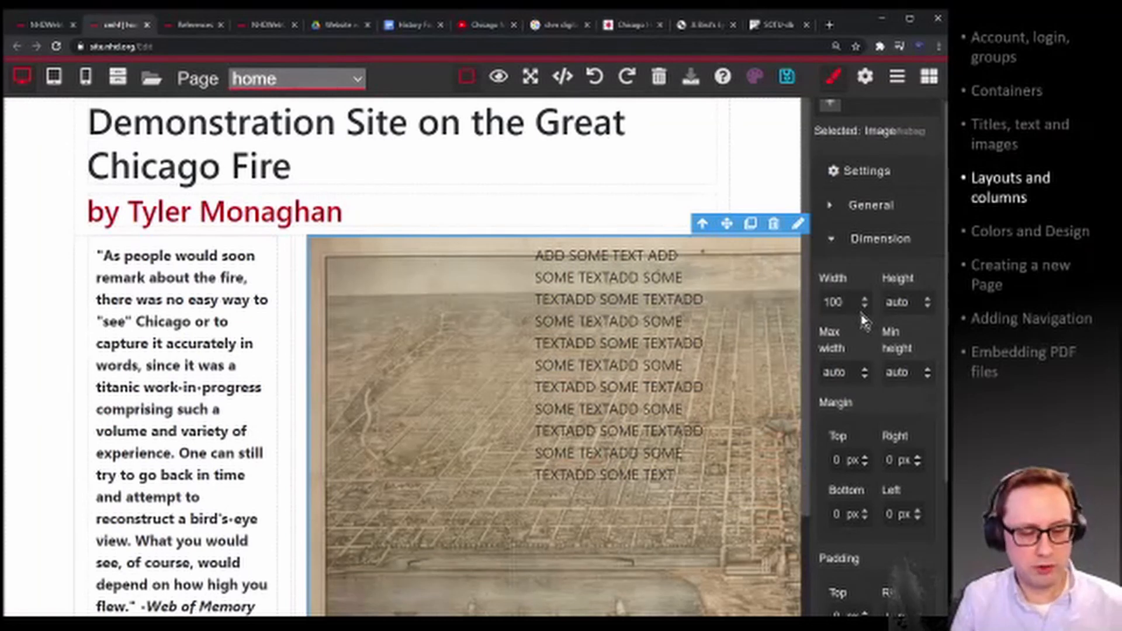
{"action": "type", "text": "%"}
{"action": "key", "text": "Return"}
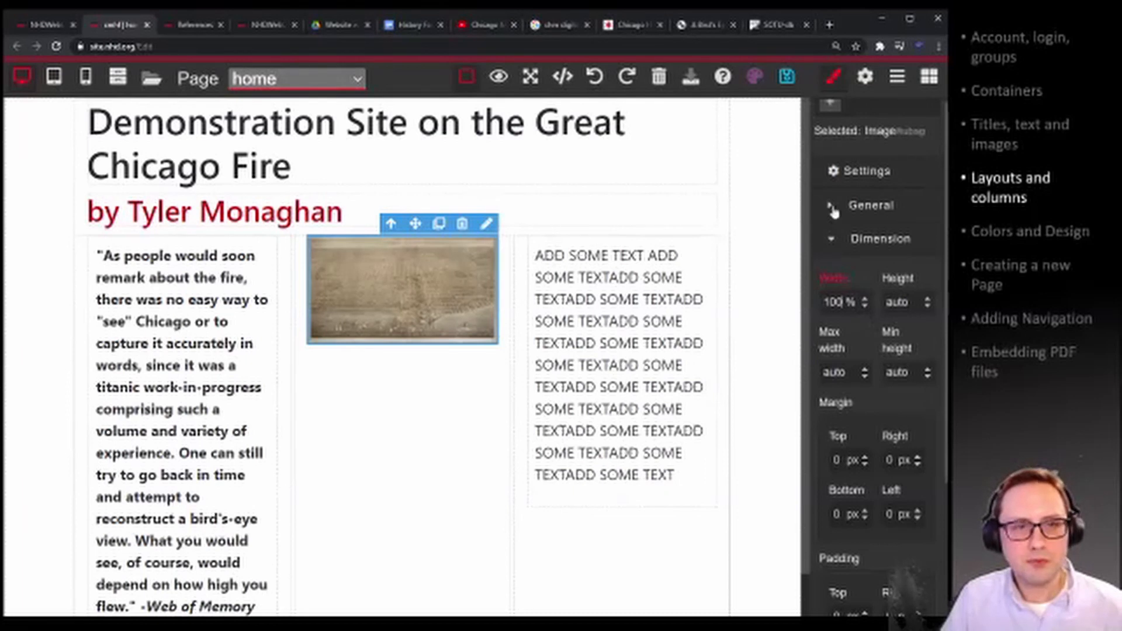
Save the home page and preview its column layout at different screen widths in responsive device mode.
{"action": "left_click", "coordinate": [794, 81]}
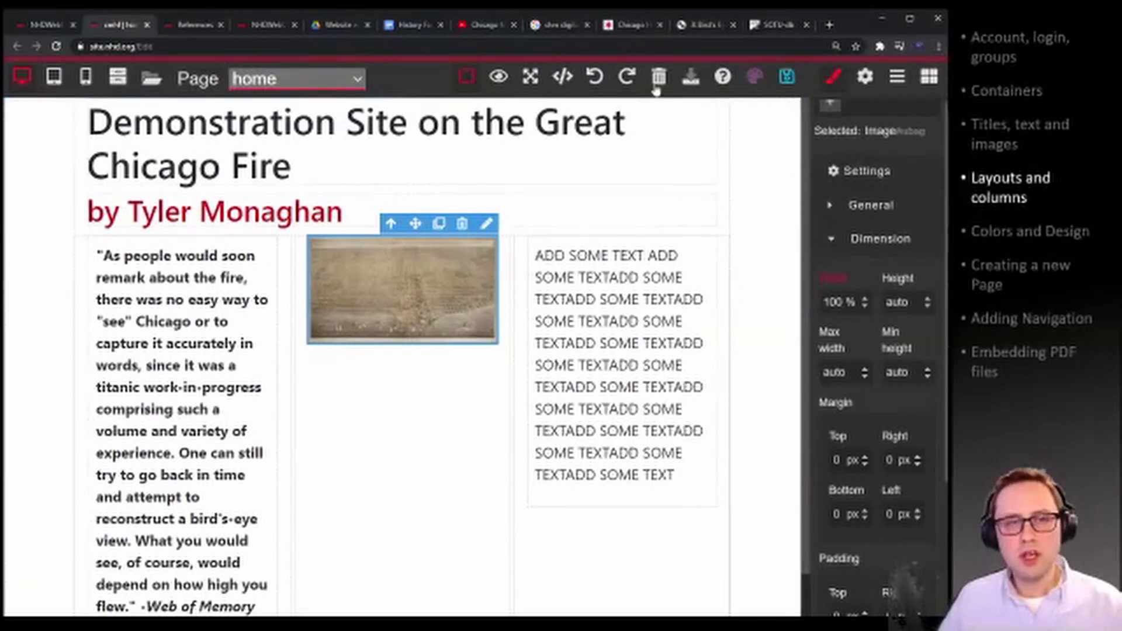
{"action": "left_click", "coordinate": [500, 81]}
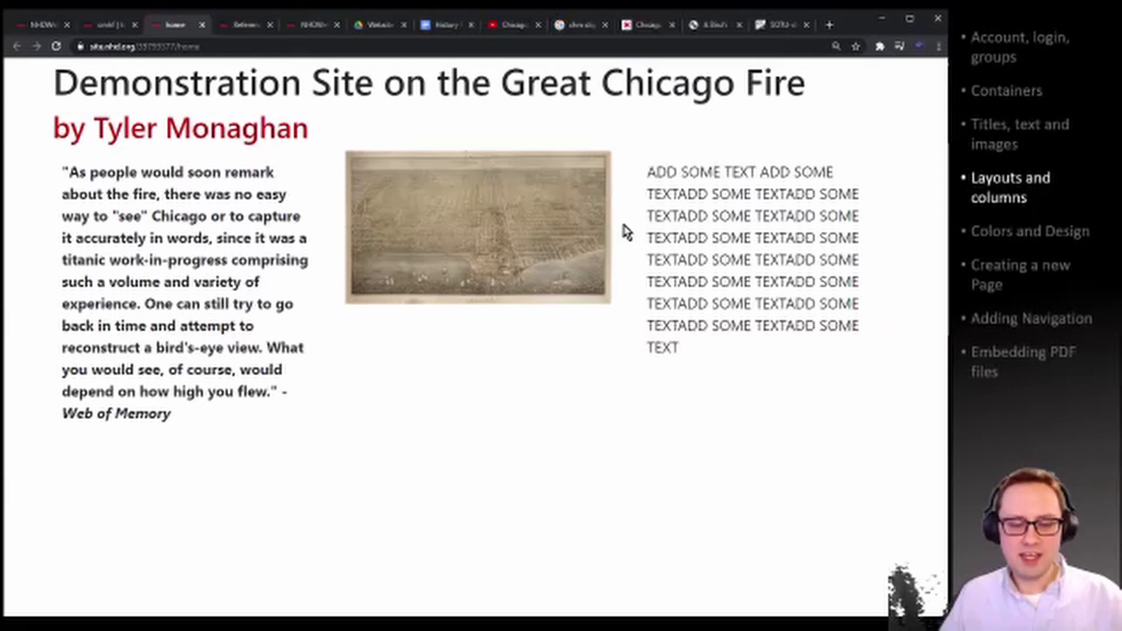
{"action": "key", "text": "ctrl+shift+i"}
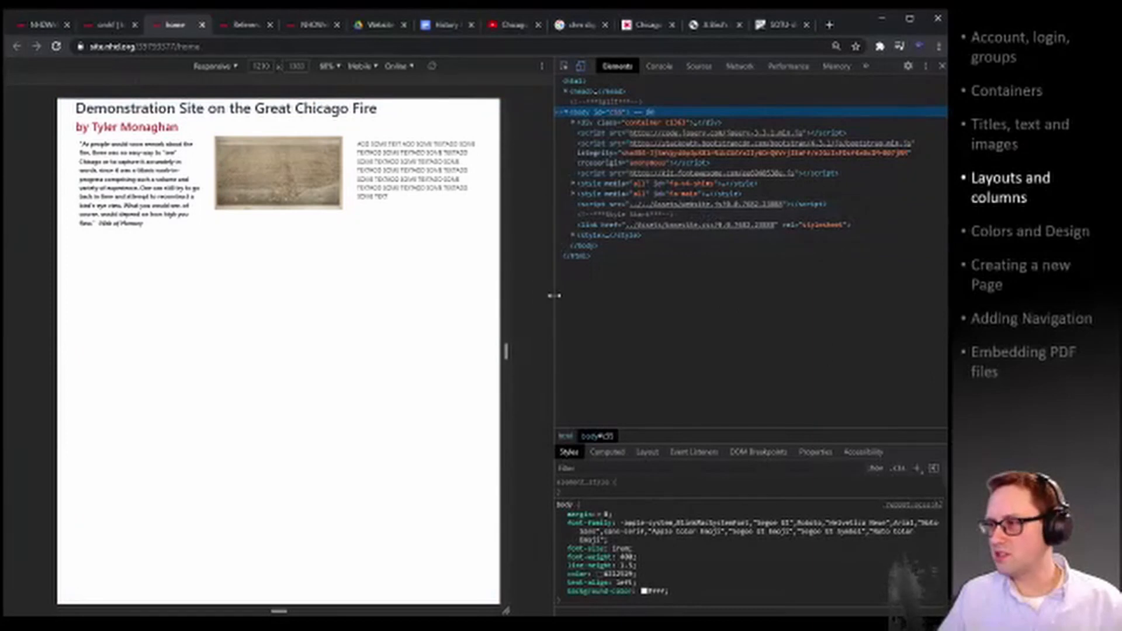
{"action": "left_click_drag", "start_coordinate": [554, 296], "coordinate": [807, 316]}
{"action": "left_click_drag", "start_coordinate": [624, 350], "coordinate": [649, 350]}
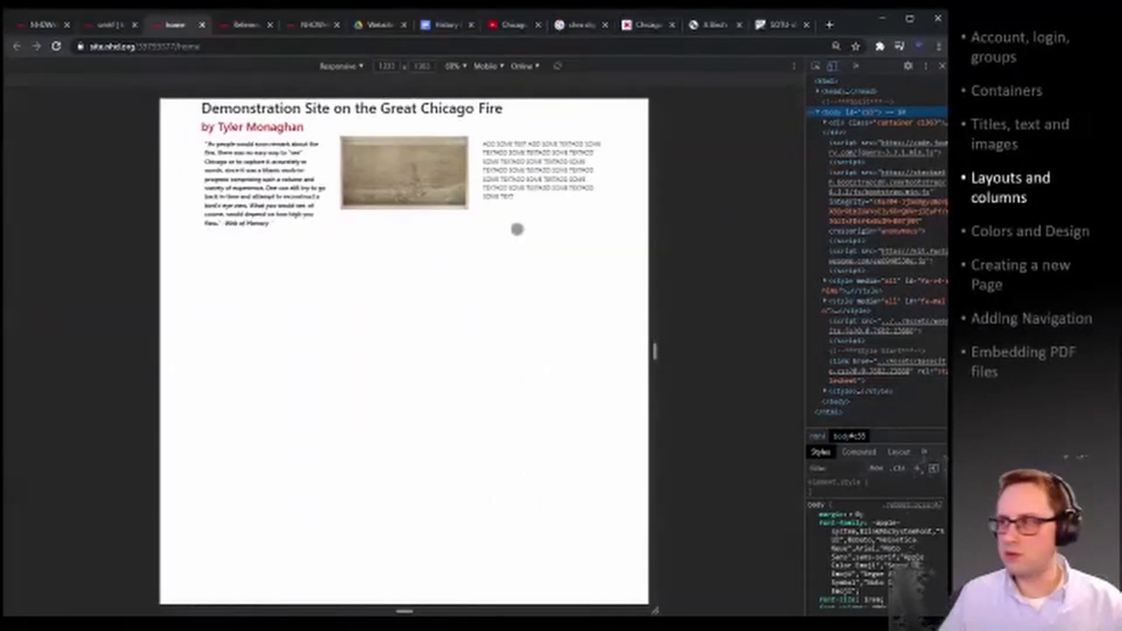
{"action": "left_click", "coordinate": [471, 109]}
{"action": "left_click_drag", "start_coordinate": [801, 338], "coordinate": [720, 331]}
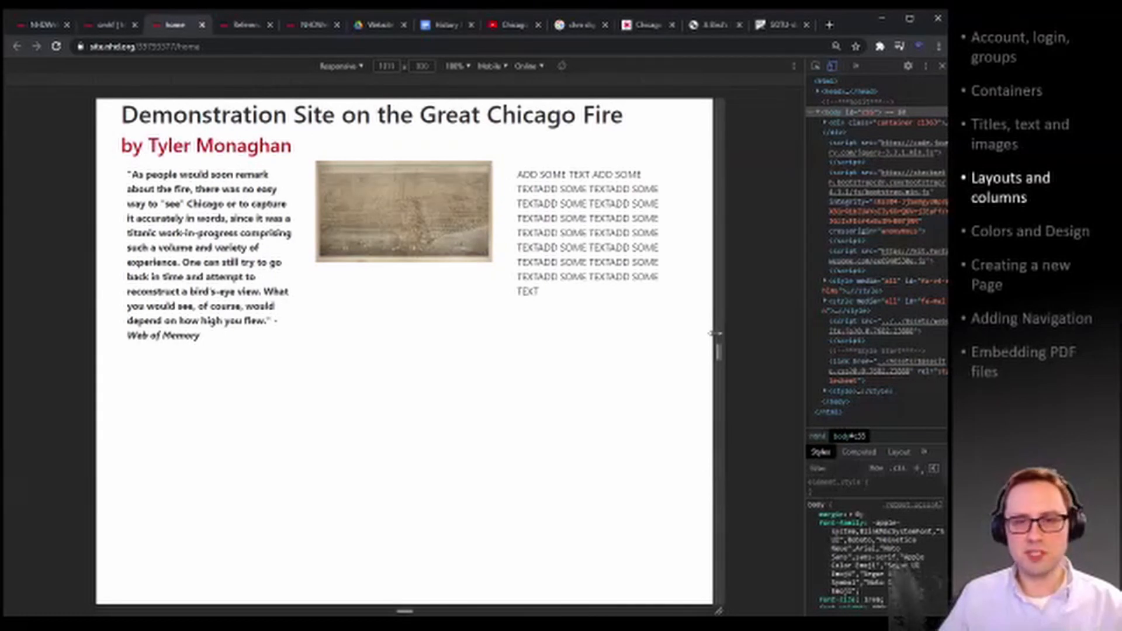
Return to the site editor and set the height of the middle column's map image to 100%.
{"action": "left_click", "coordinate": [111, 27]}
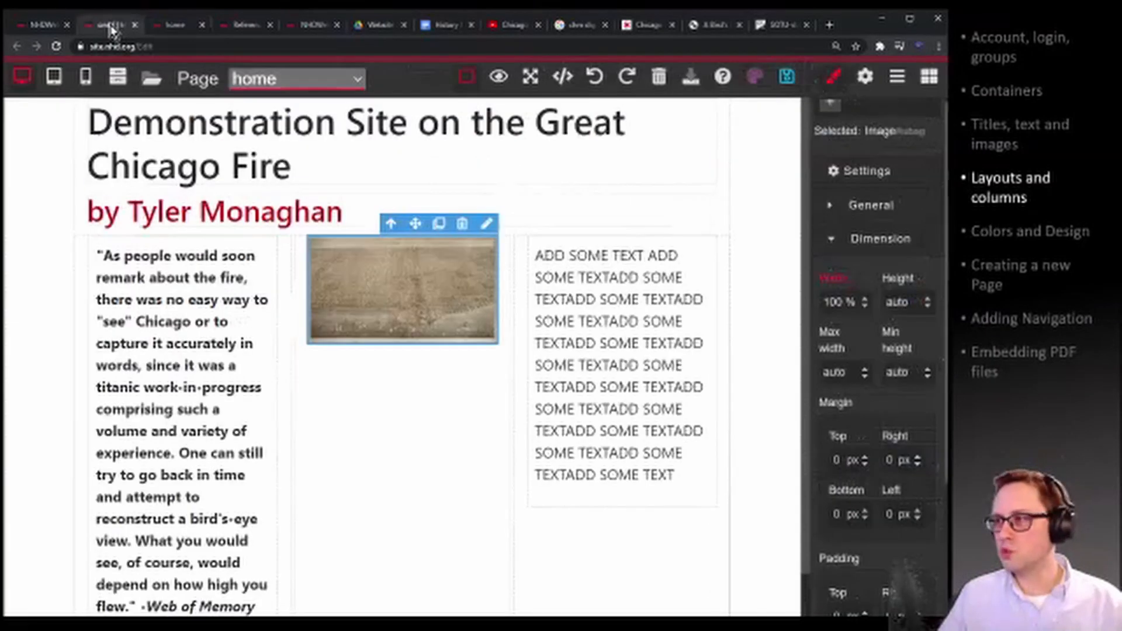
{"action": "left_click", "coordinate": [394, 395]}
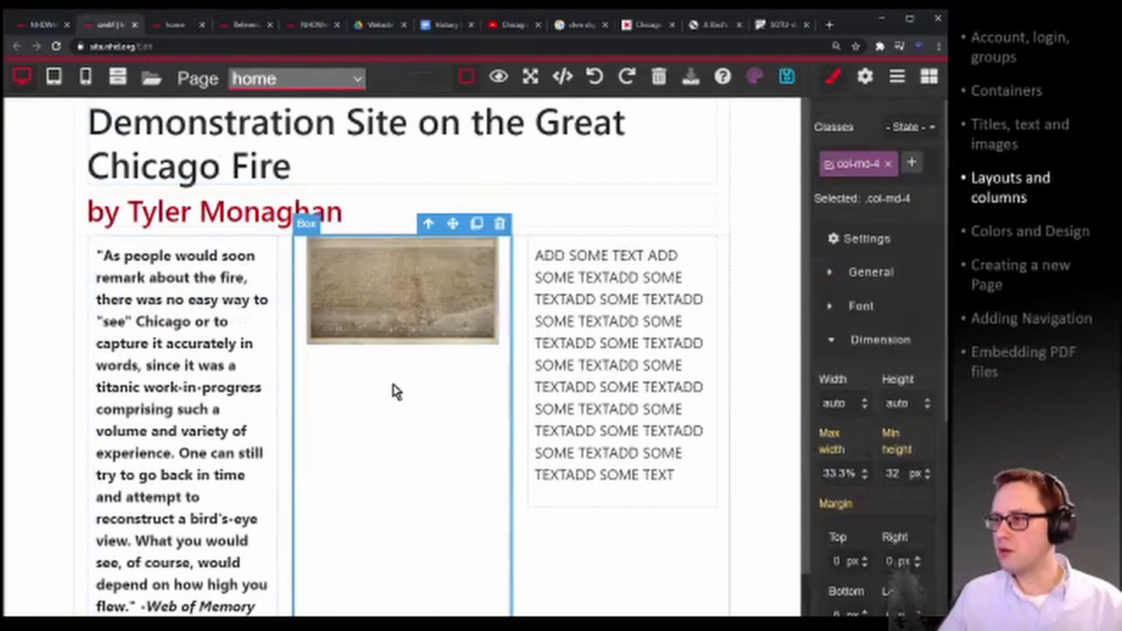
{"action": "left_click", "coordinate": [354, 277]}
{"action": "left_click", "coordinate": [864, 78]}
{"action": "left_click", "coordinate": [836, 82]}
{"action": "left_click", "coordinate": [835, 302]}
{"action": "left_click", "coordinate": [835, 302]}
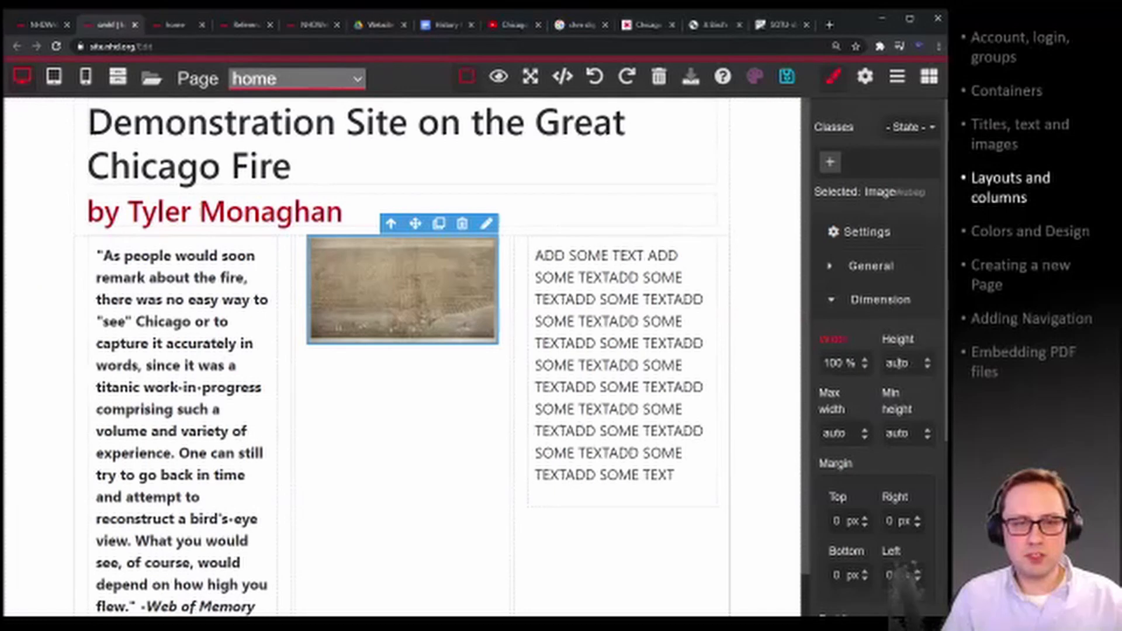
{"action": "double_click", "coordinate": [889, 363]}
{"action": "type", "text": "100"}
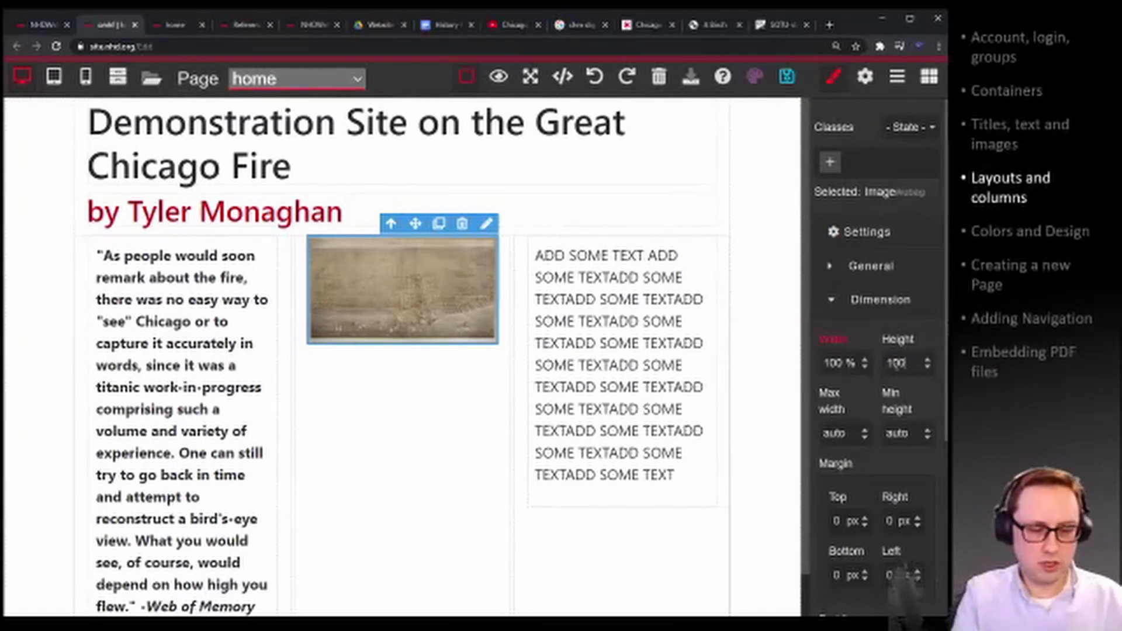
{"action": "key", "text": "Return"}
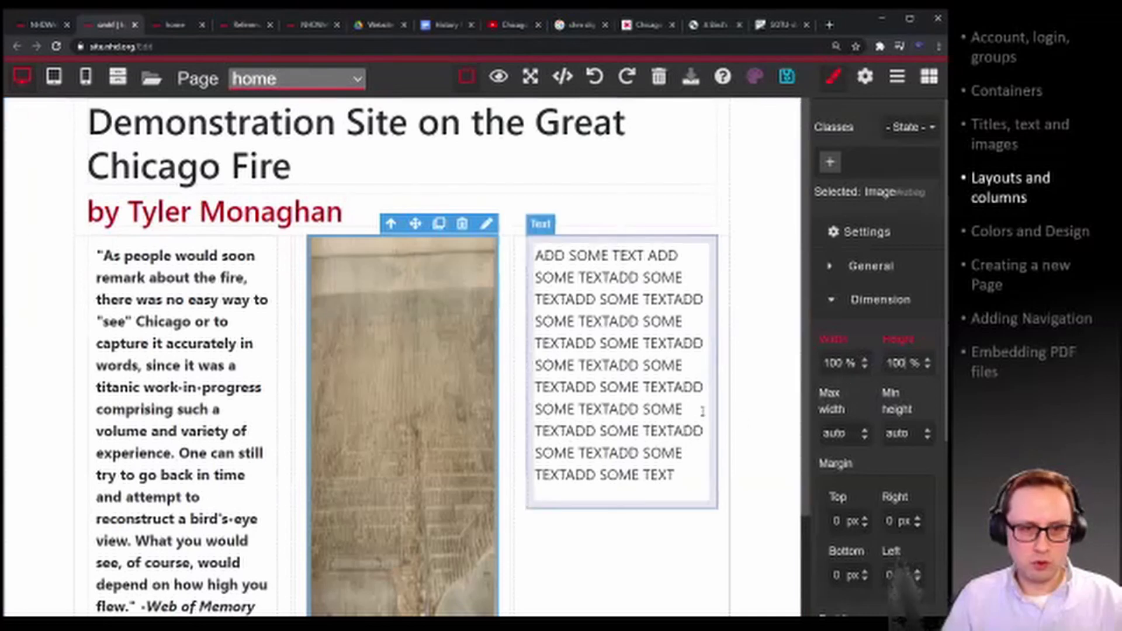
{"action": "scroll", "coordinate": [508, 415], "scroll_direction": "down", "scroll_amount": 1}
{"action": "scroll", "coordinate": [509, 417], "scroll_direction": "up", "scroll_amount": 1}
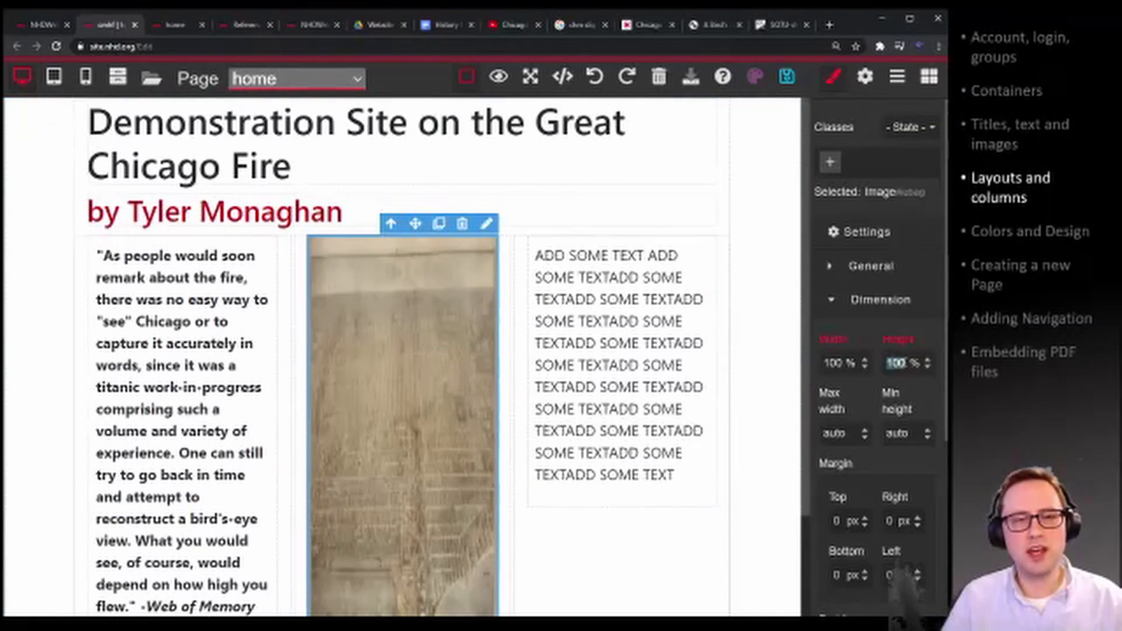
Set the map image's height back to auto.
{"action": "double_click", "coordinate": [897, 363]}
{"action": "type", "text": "auto"}
{"action": "key", "text": "Return"}
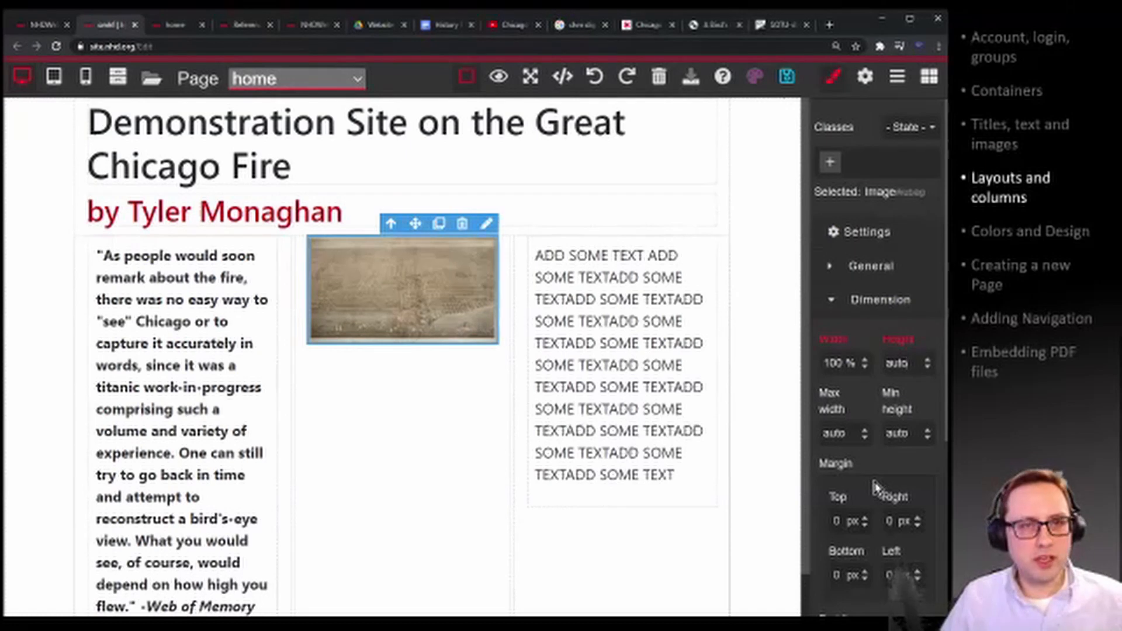
Set the map image's height to 100% again and examine its proportions beside the text columns.
{"action": "double_click", "coordinate": [899, 363]}
{"action": "type", "text": "100%"}
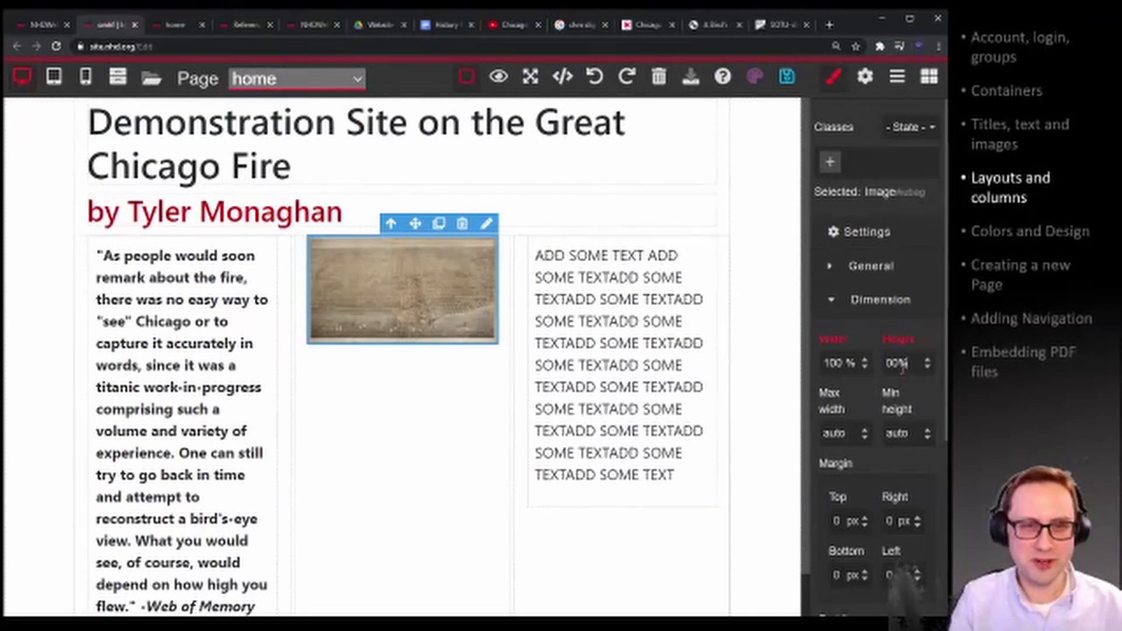
{"action": "key", "text": "Return"}
{"action": "scroll", "coordinate": [333, 407], "scroll_direction": "down", "scroll_amount": 2}
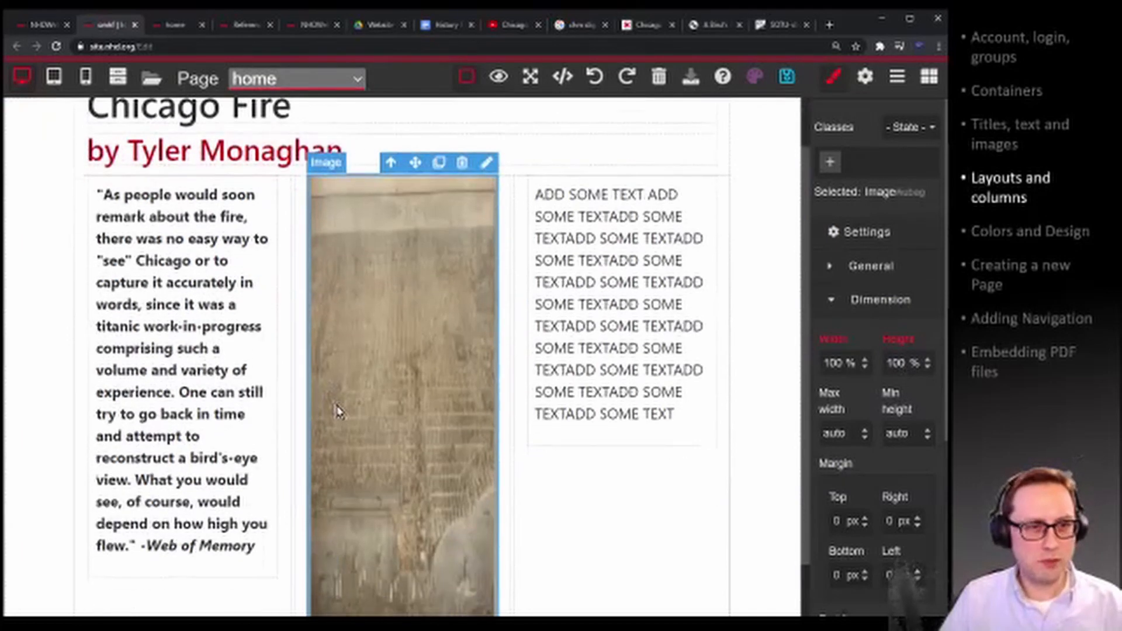
{"action": "scroll", "coordinate": [359, 436], "scroll_direction": "up", "scroll_amount": 2}
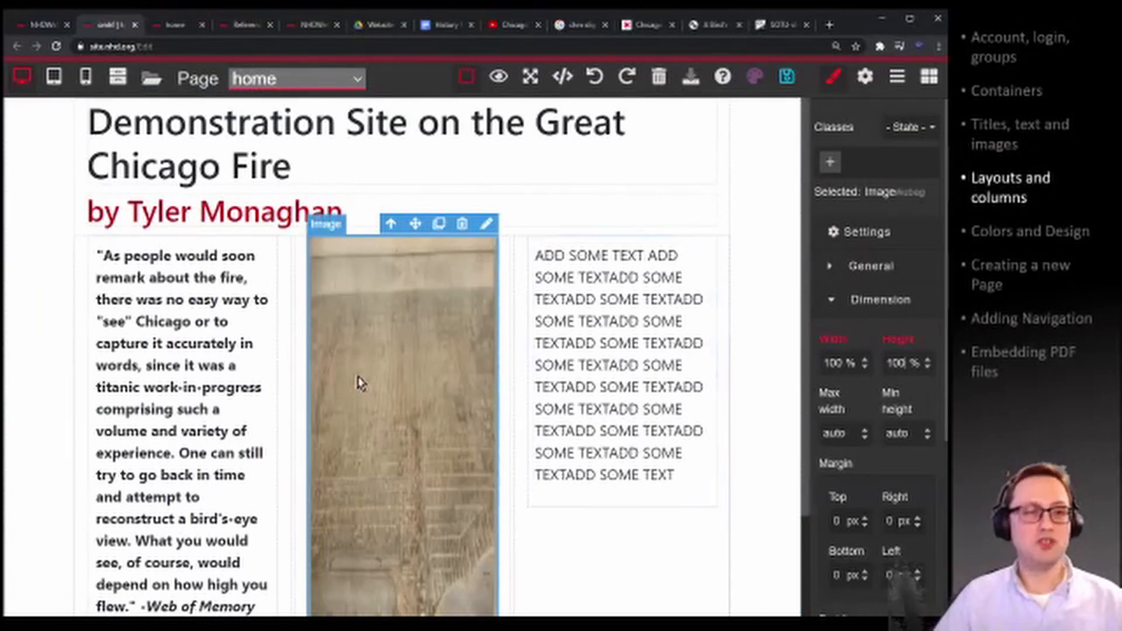
{"action": "scroll", "coordinate": [433, 424], "scroll_direction": "down", "scroll_amount": 1}
{"action": "scroll", "coordinate": [432, 415], "scroll_direction": "up", "scroll_amount": 1}
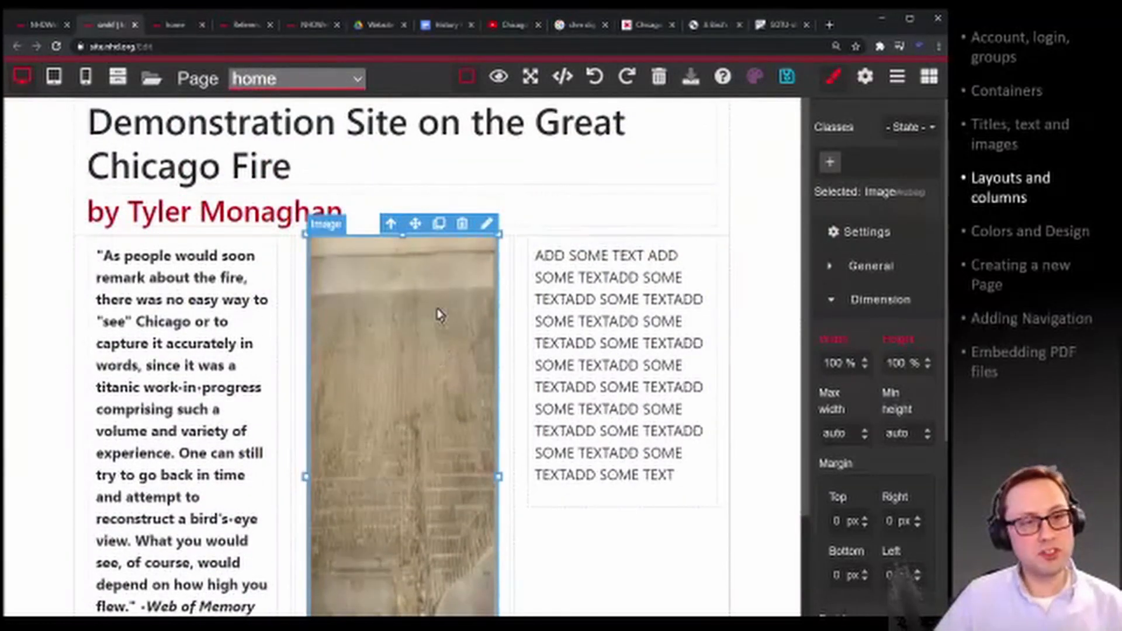
Delete the stretched map image and insert i05656_Palmatary_100__poster.jpg as a new image block in the middle column.
{"action": "left_click", "coordinate": [462, 224]}
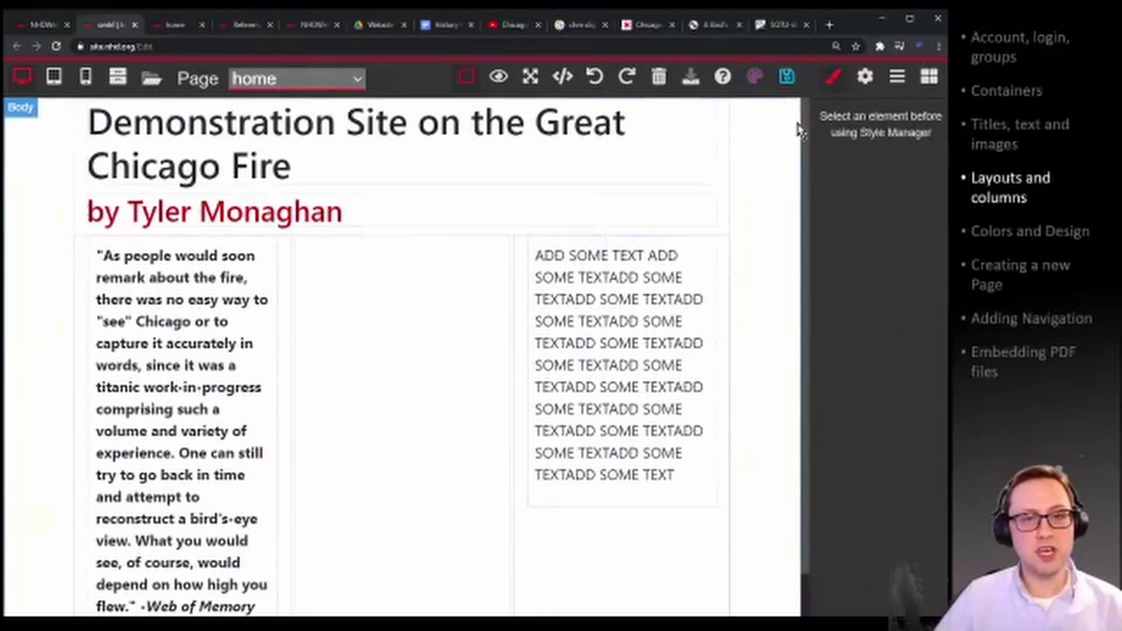
{"action": "left_click", "coordinate": [929, 77]}
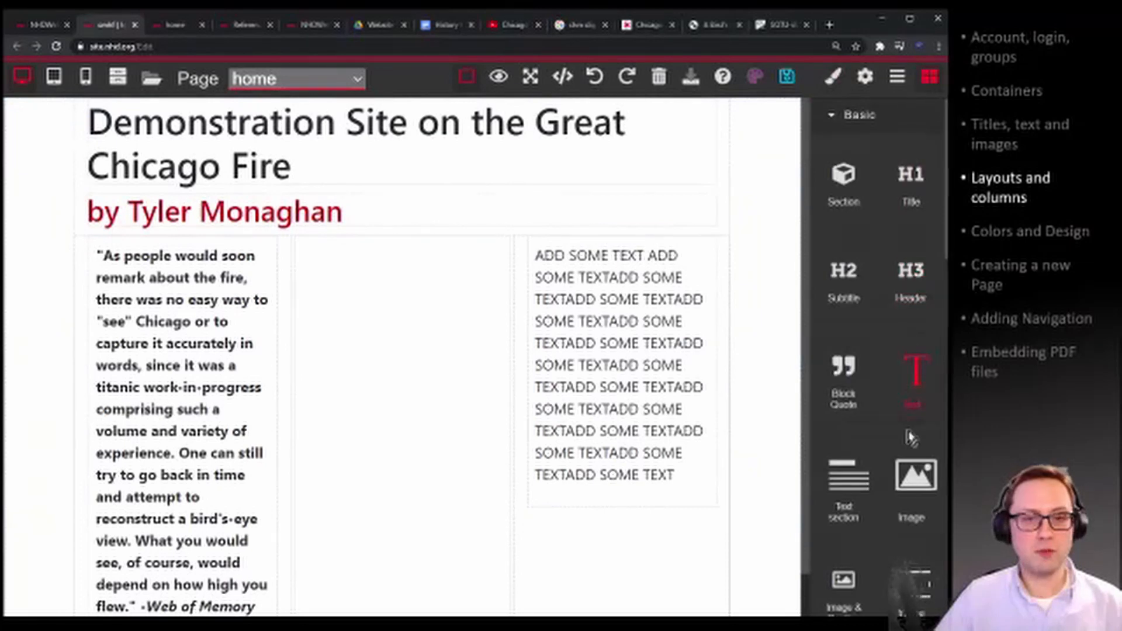
{"action": "left_click_drag", "start_coordinate": [916, 476], "coordinate": [439, 376]}
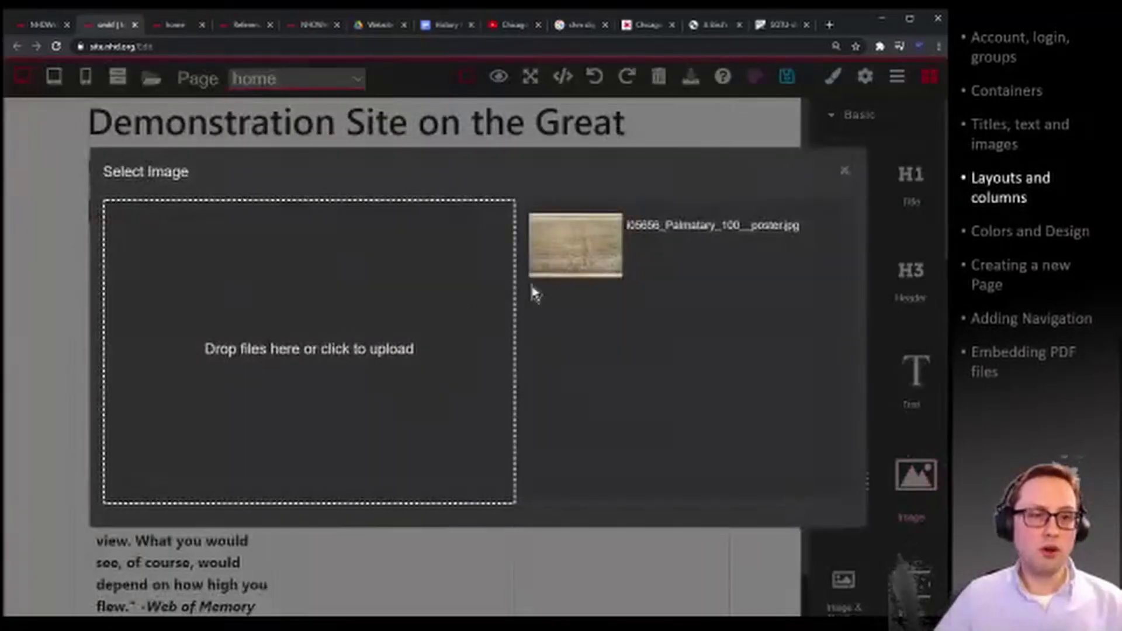
{"action": "left_click", "coordinate": [587, 237]}
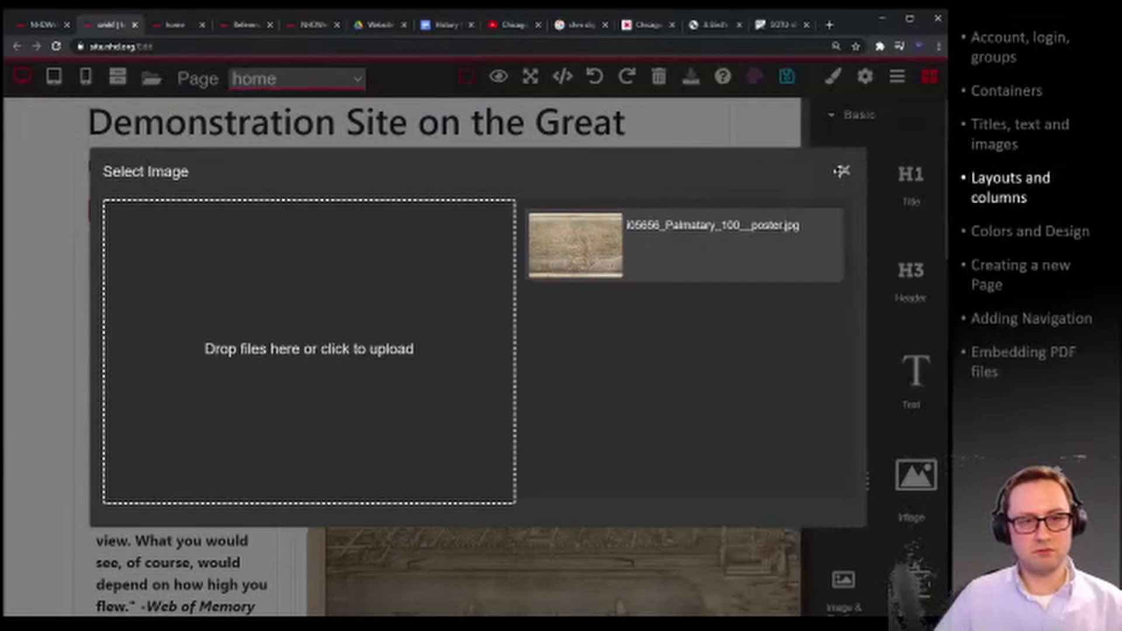
{"action": "left_click", "coordinate": [844, 171]}
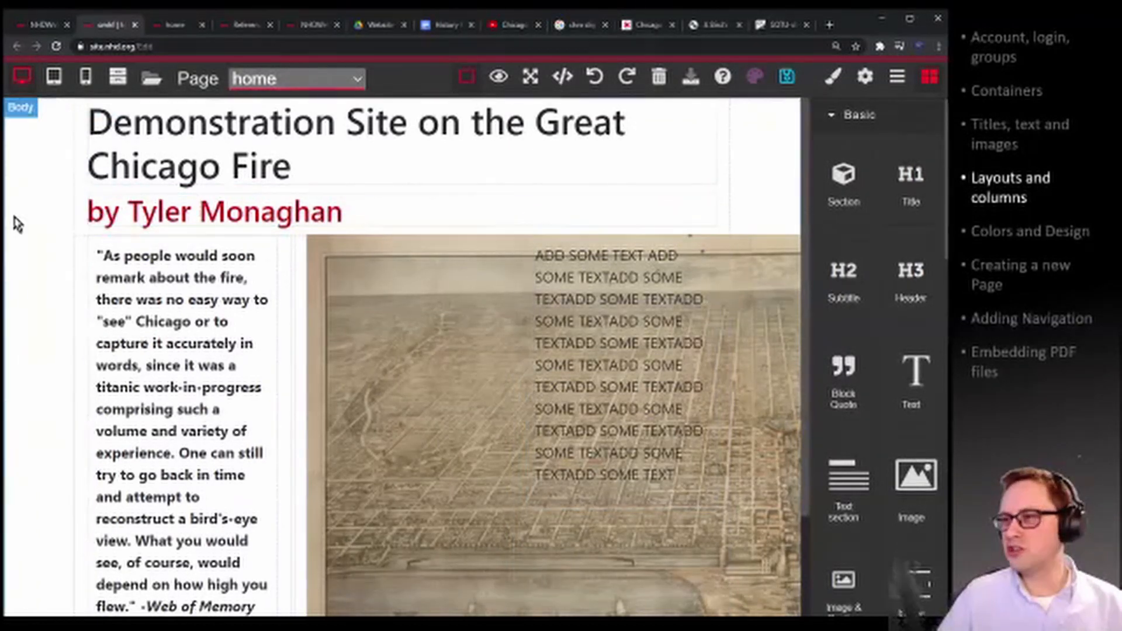
Move the quote text block and the map image out of their columns to below the three-column layout.
{"action": "left_click", "coordinate": [42, 227]}
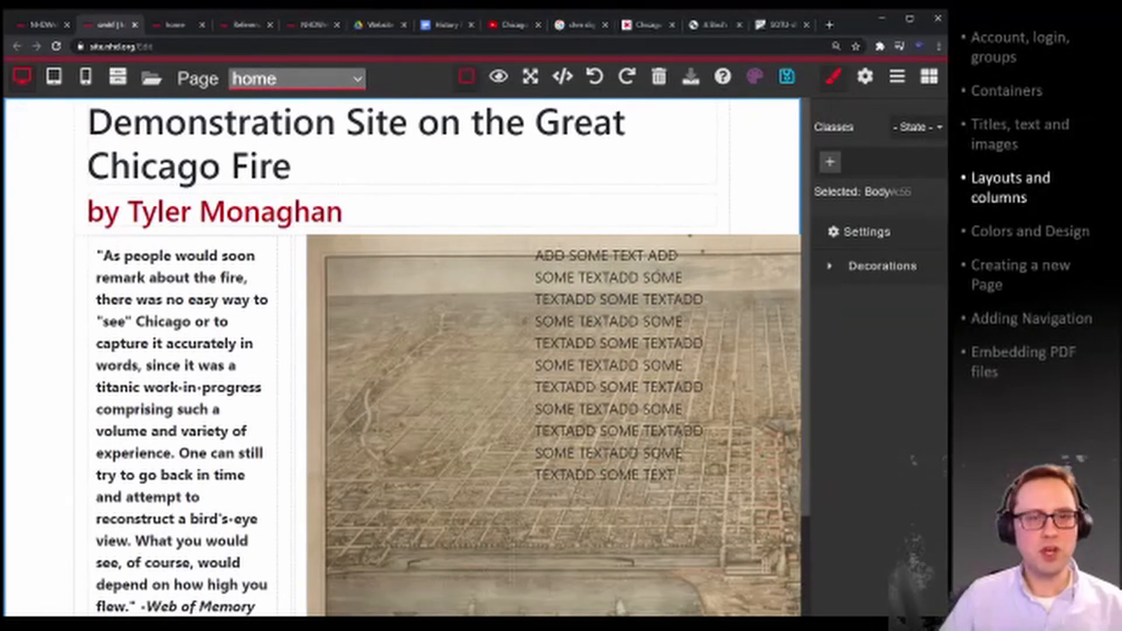
{"action": "key", "text": "ctrl+minus"}
{"action": "key", "text": "ctrl+minus"}
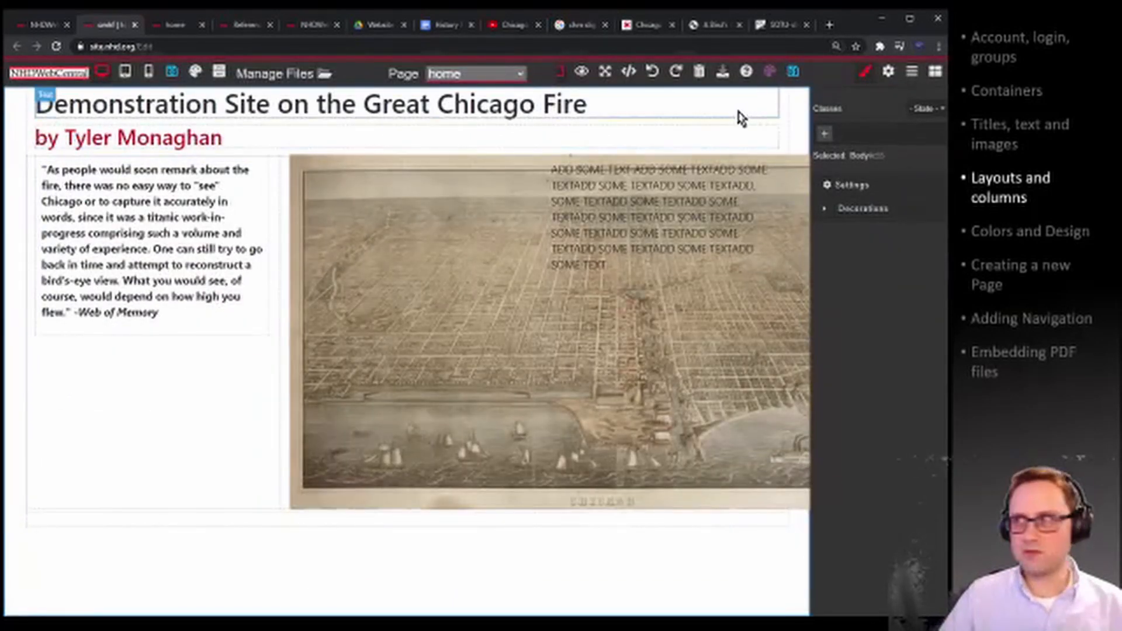
{"action": "left_click", "coordinate": [865, 71]}
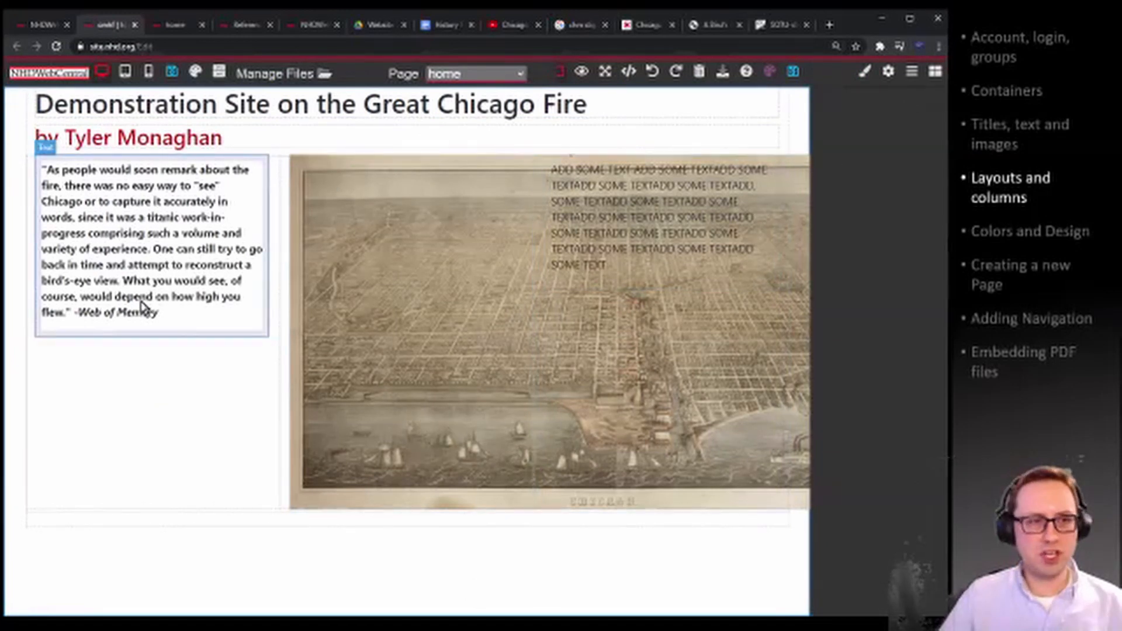
{"action": "left_click_drag", "start_coordinate": [148, 308], "coordinate": [166, 569]}
{"action": "left_click_drag", "start_coordinate": [384, 323], "coordinate": [409, 606]}
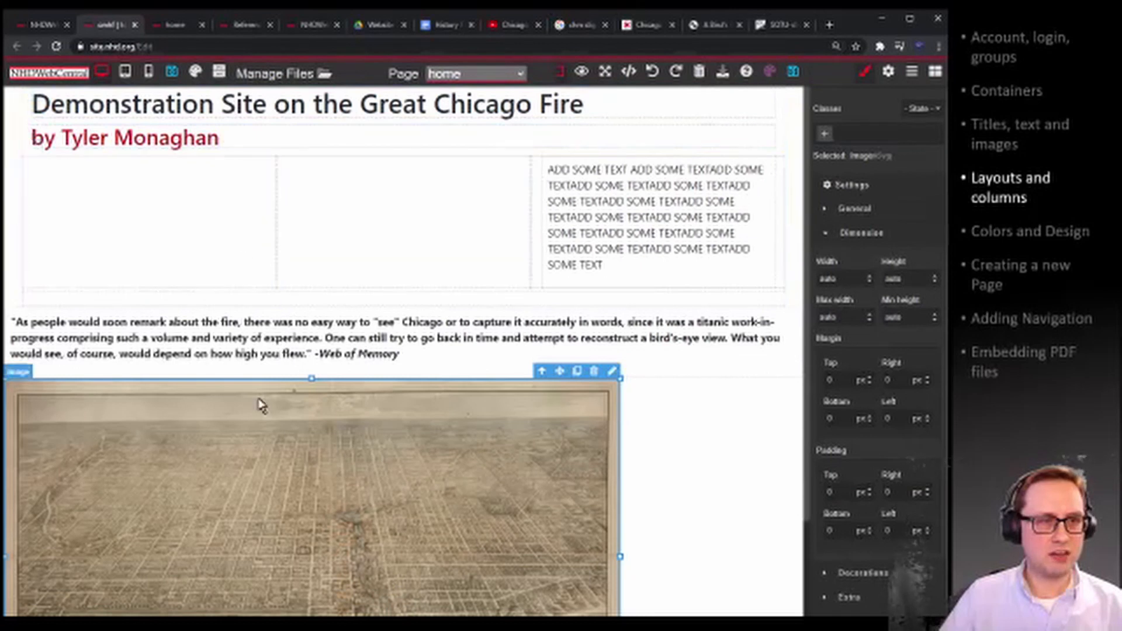
Move the quote text back into the first column and the map image back into the middle column.
{"action": "left_click_drag", "start_coordinate": [186, 345], "coordinate": [230, 224]}
{"action": "left_click_drag", "start_coordinate": [328, 411], "coordinate": [350, 257]}
{"action": "left_click", "coordinate": [85, 266]}
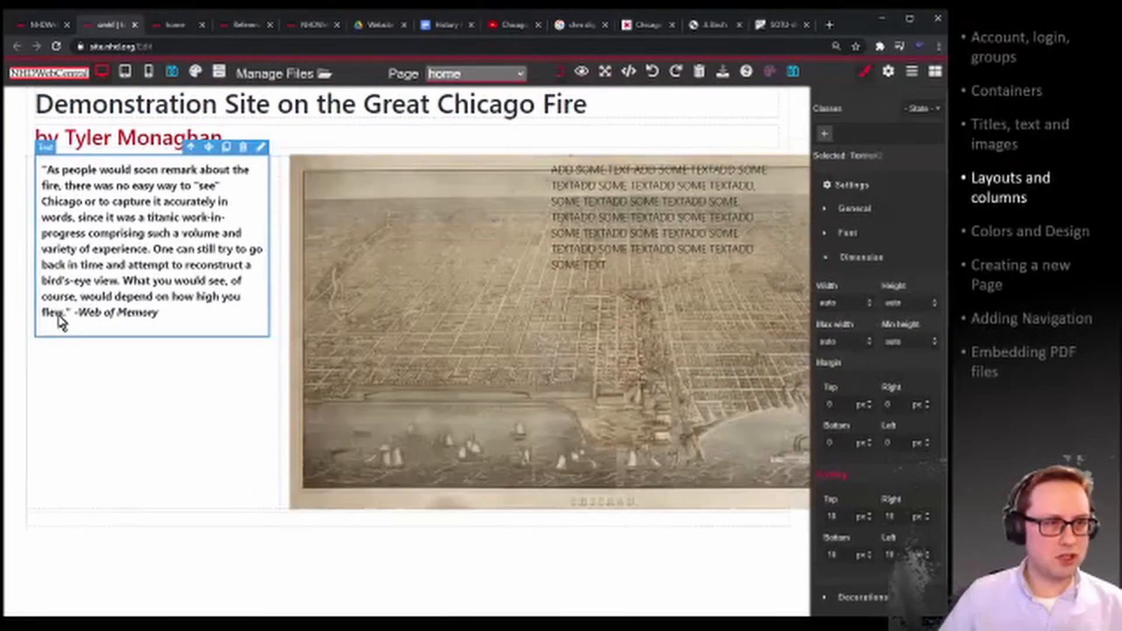
Select the whole first column box containing the quote and move it below the three-column layout.
{"action": "left_click", "coordinate": [37, 333]}
{"action": "left_click_drag", "start_coordinate": [30, 371], "coordinate": [115, 543]}
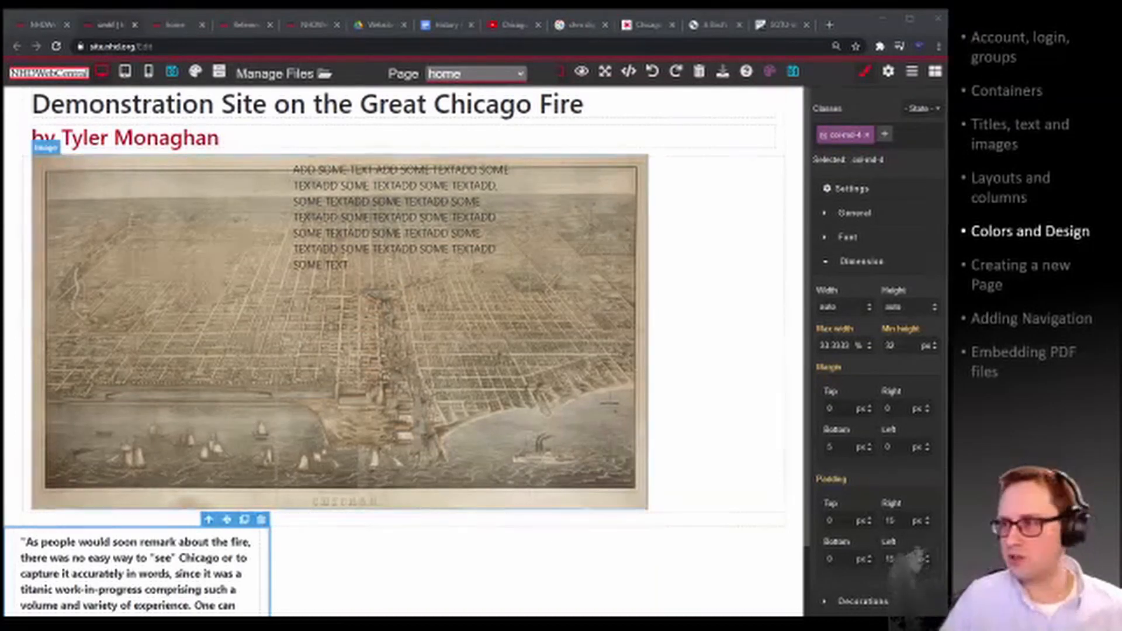
{"action": "key", "text": "ctrl+plus"}
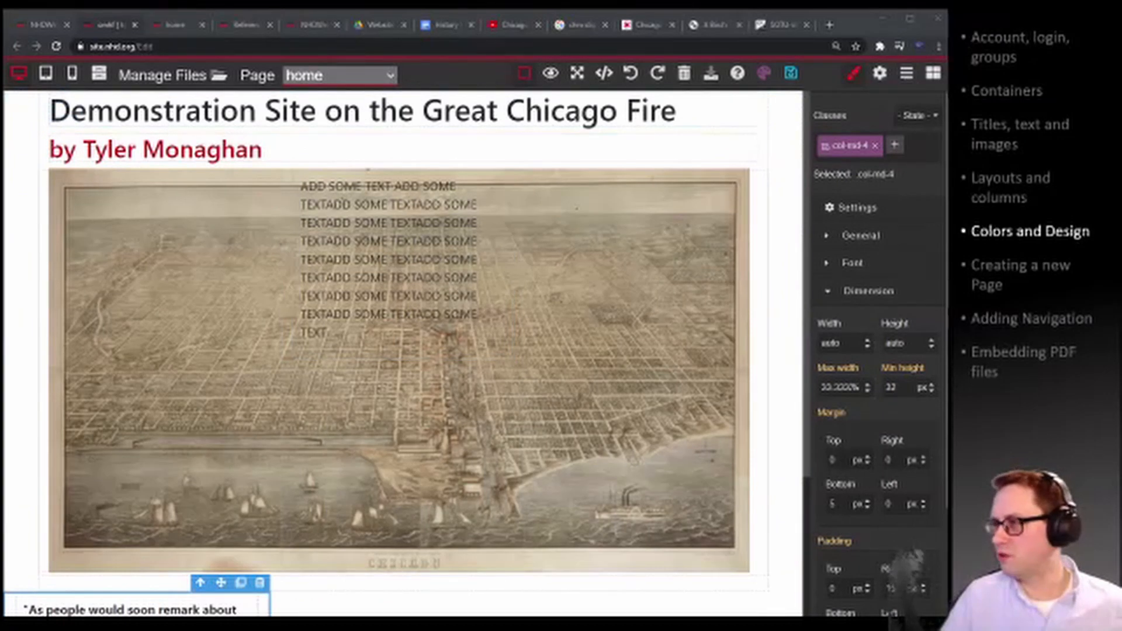
Reload the site editor and discard the unsaved column moves on the home page.
{"action": "left_click", "coordinate": [56, 46]}
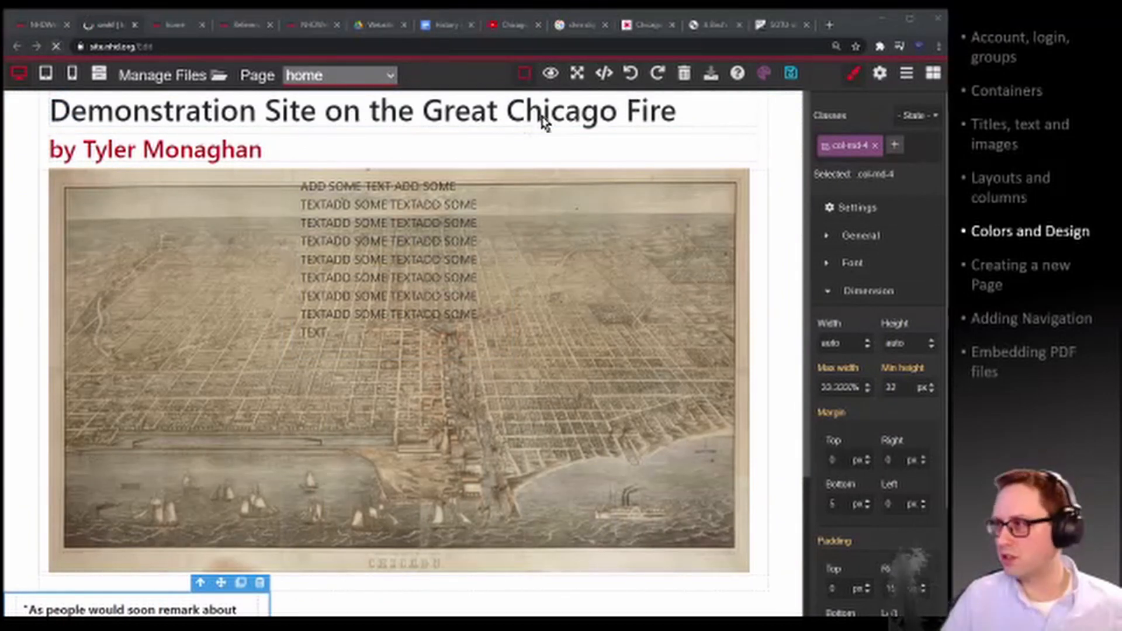
{"action": "left_click", "coordinate": [539, 117]}
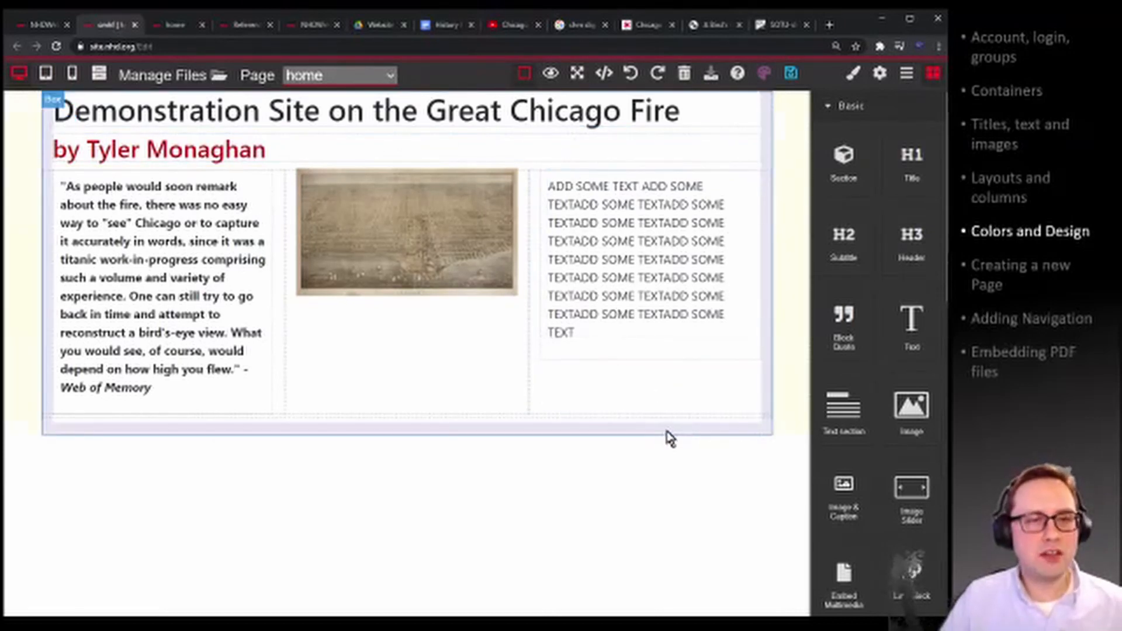
{"action": "left_click", "coordinate": [455, 264]}
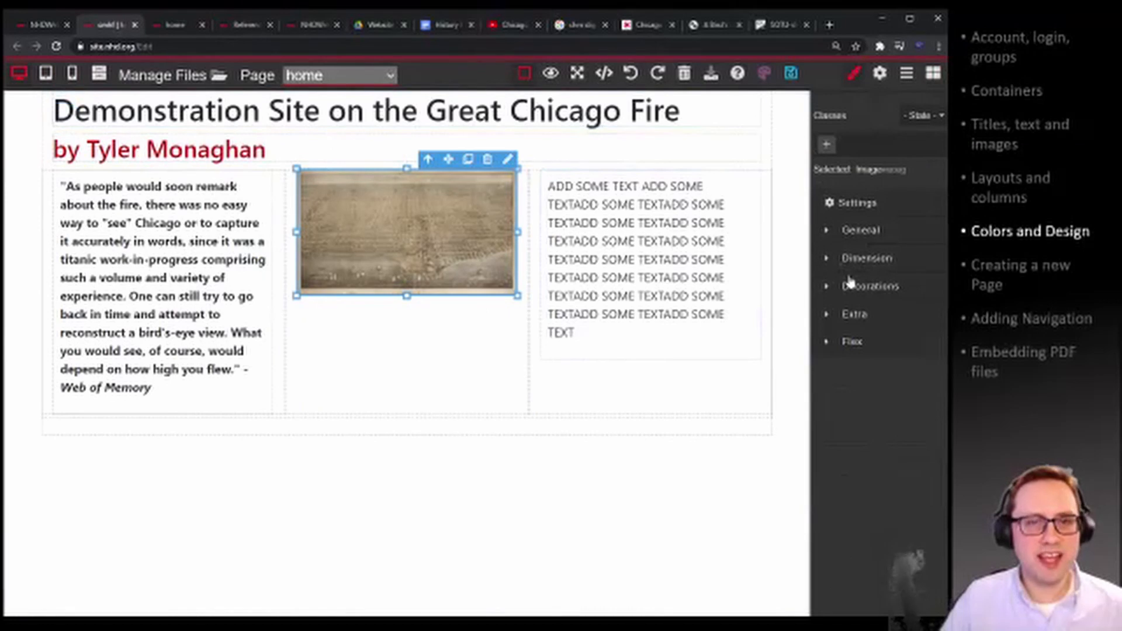
{"action": "left_click", "coordinate": [457, 369]}
{"action": "left_click", "coordinate": [524, 433]}
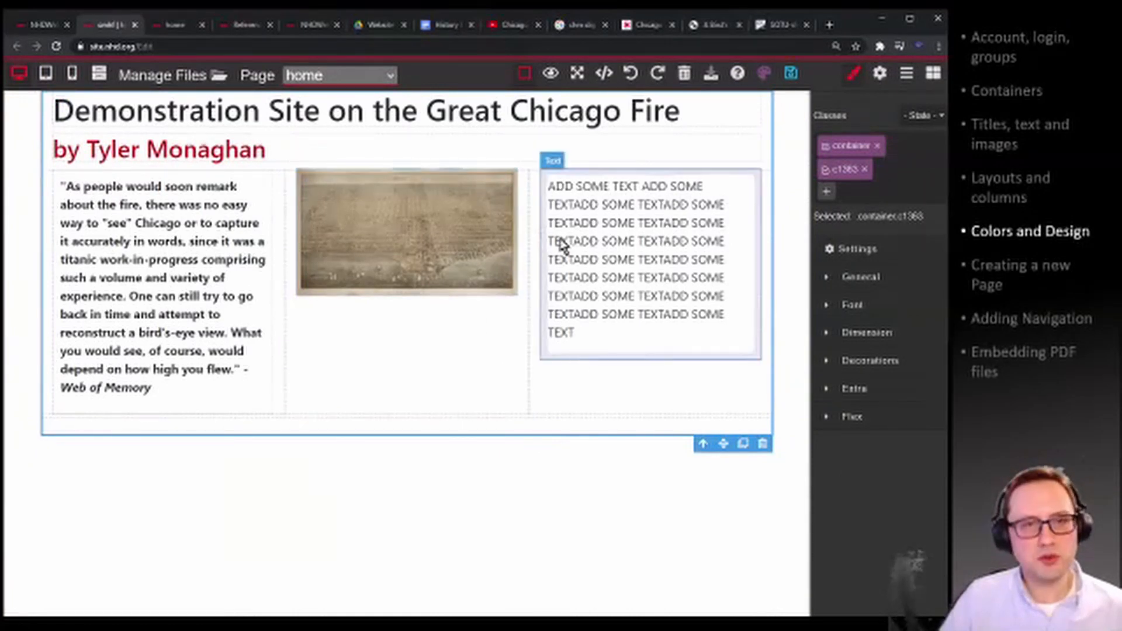
{"action": "left_click", "coordinate": [802, 225]}
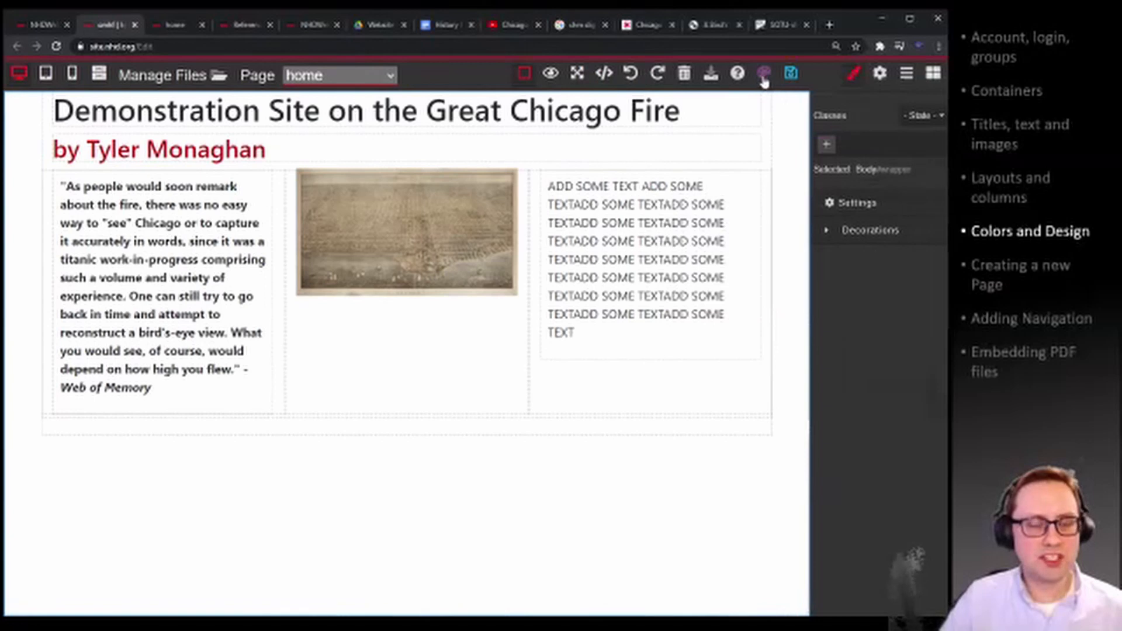
{"action": "left_click", "coordinate": [764, 76]}
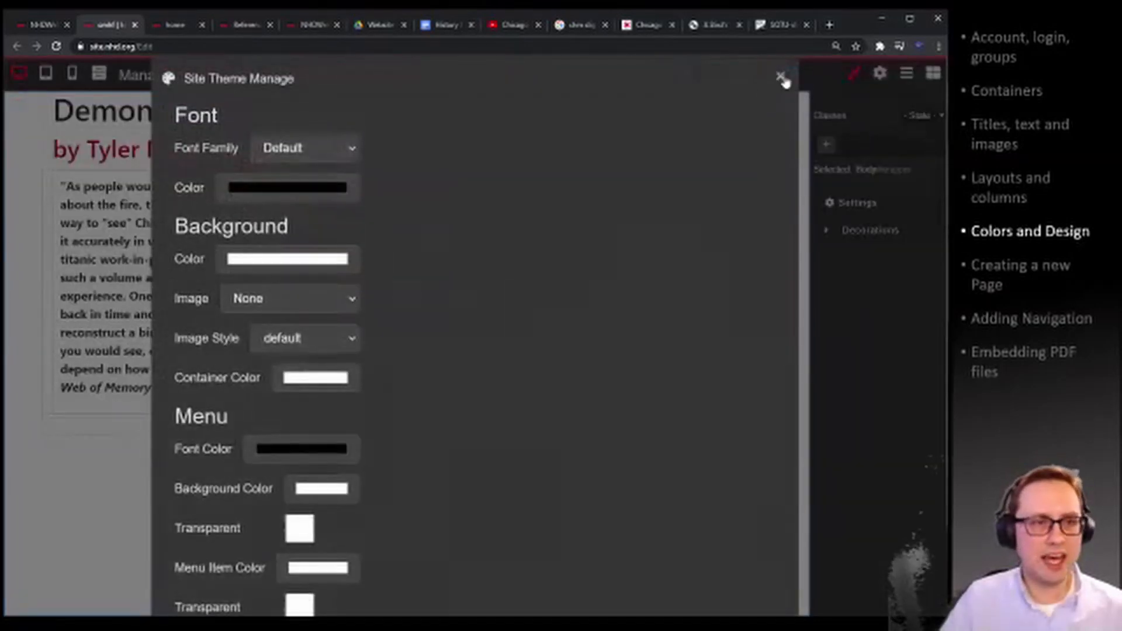
{"action": "left_click", "coordinate": [782, 79]}
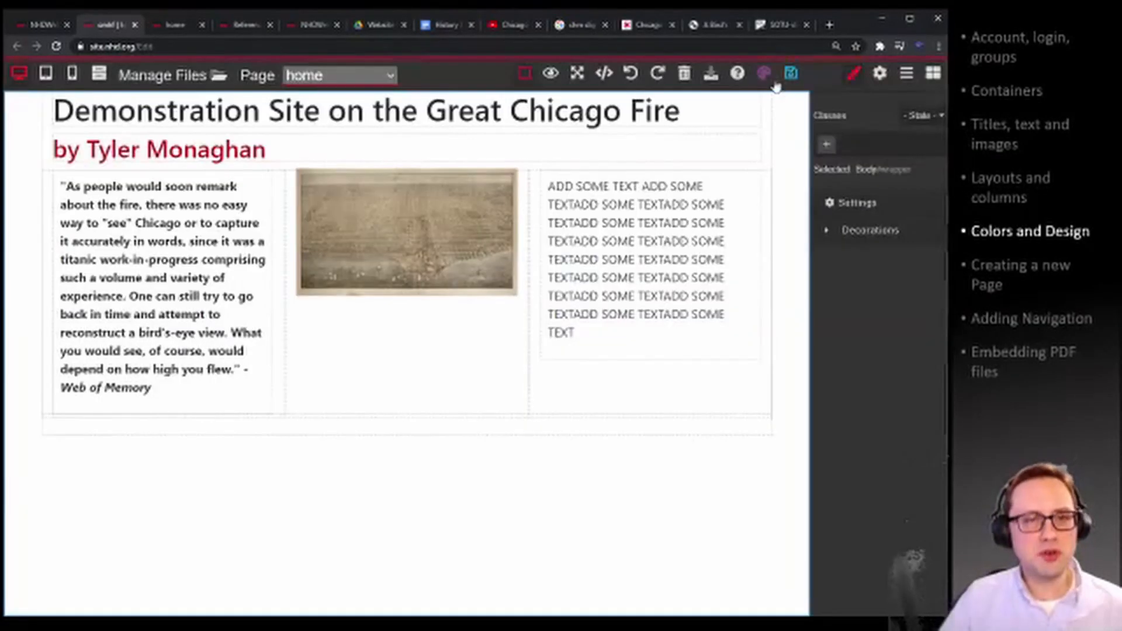
{"action": "key", "text": "ctrl+plus"}
{"action": "key", "text": "ctrl+plus"}
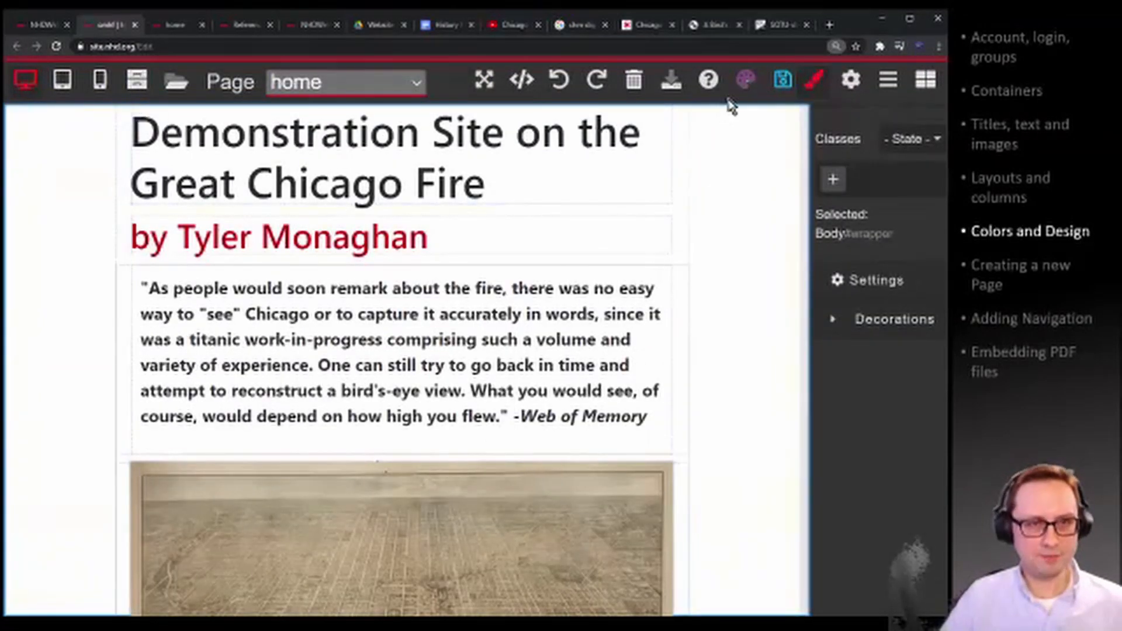
Open the site theme settings and set the site's font family to Courier New.
{"action": "left_click", "coordinate": [747, 82]}
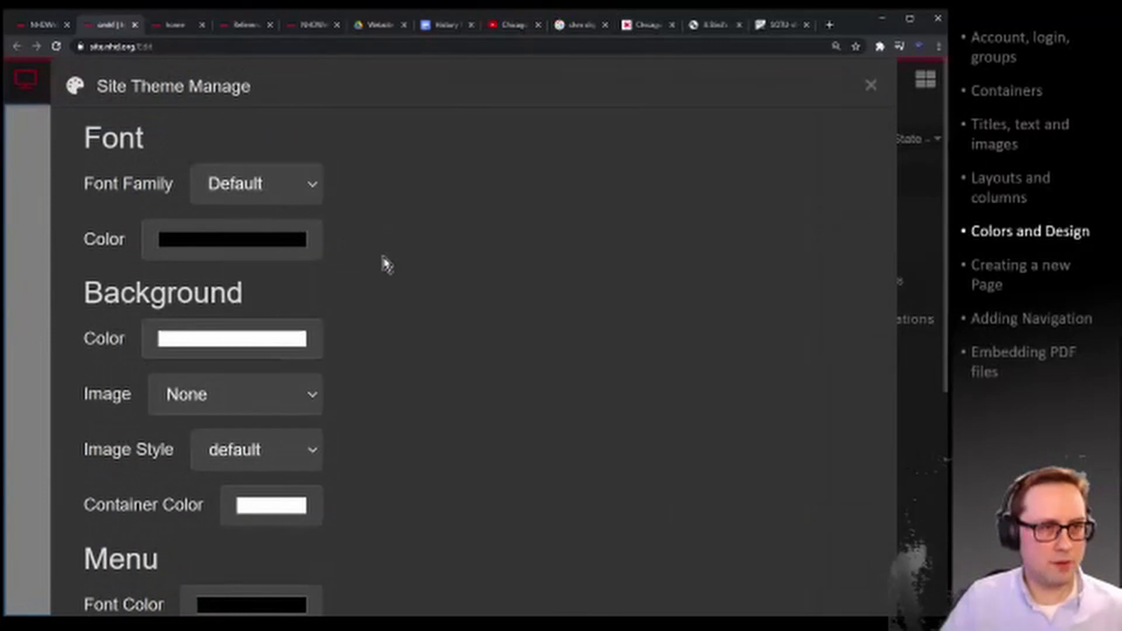
{"action": "key", "text": "ctrl+minus"}
{"action": "key", "text": "ctrl+minus"}
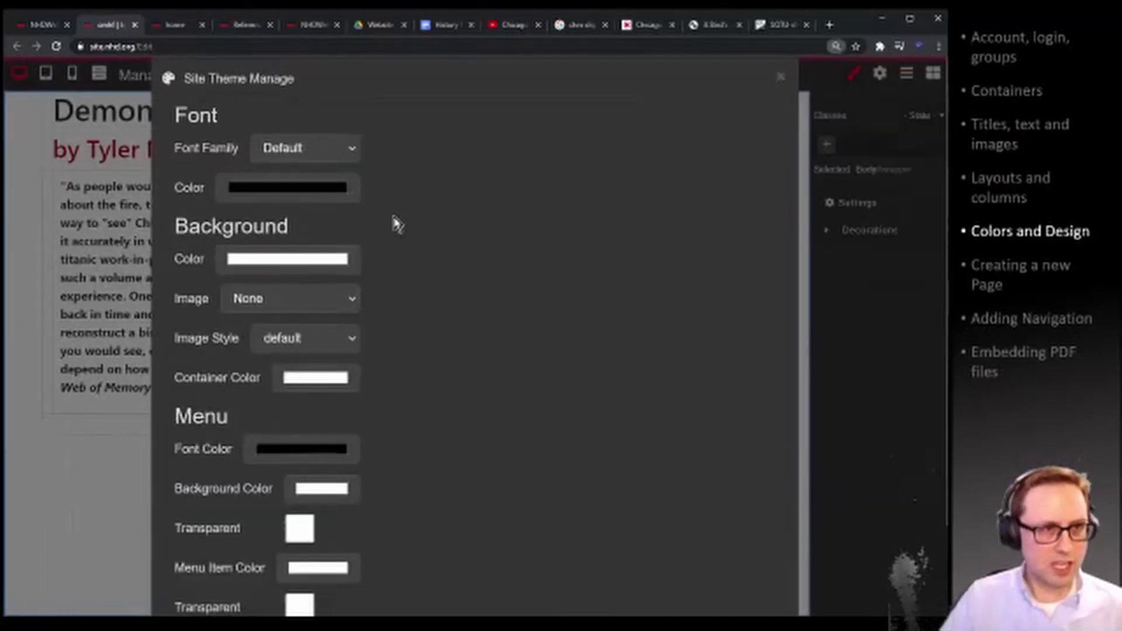
{"action": "left_click", "coordinate": [340, 159]}
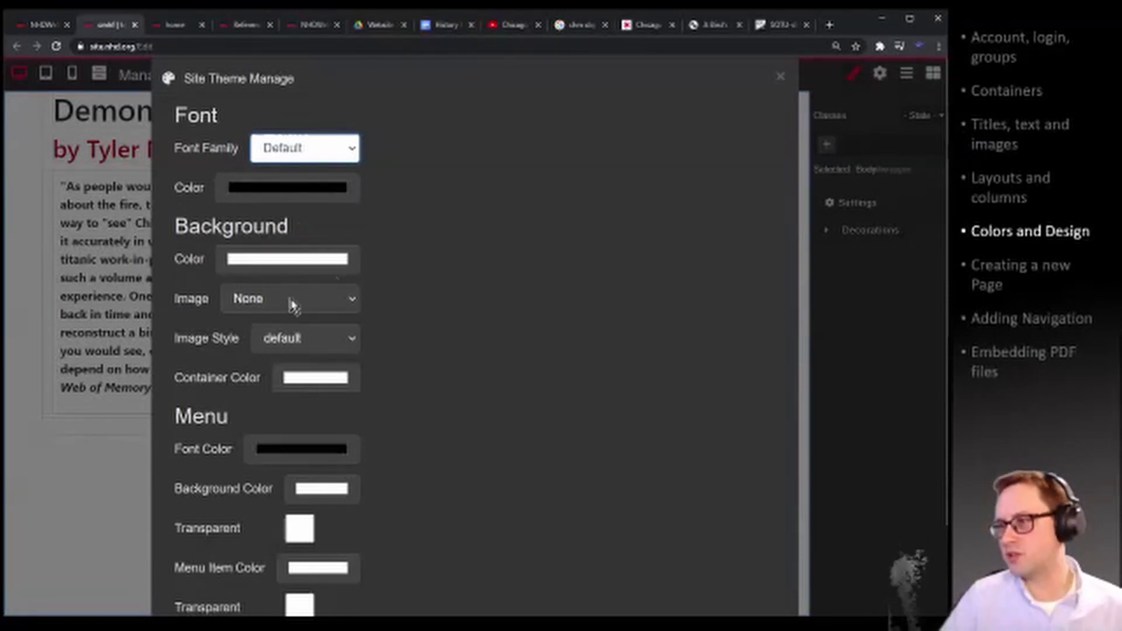
{"action": "left_click", "coordinate": [298, 248]}
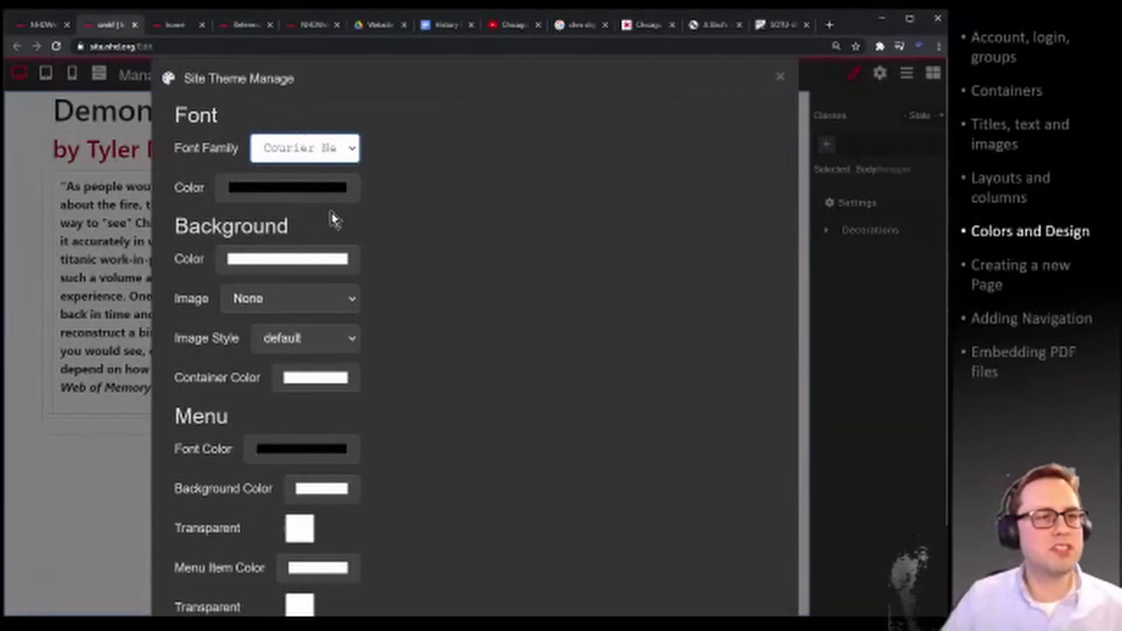
Set the site theme's font color to dark gray and its background color to light pink.
{"action": "left_click", "coordinate": [321, 189]}
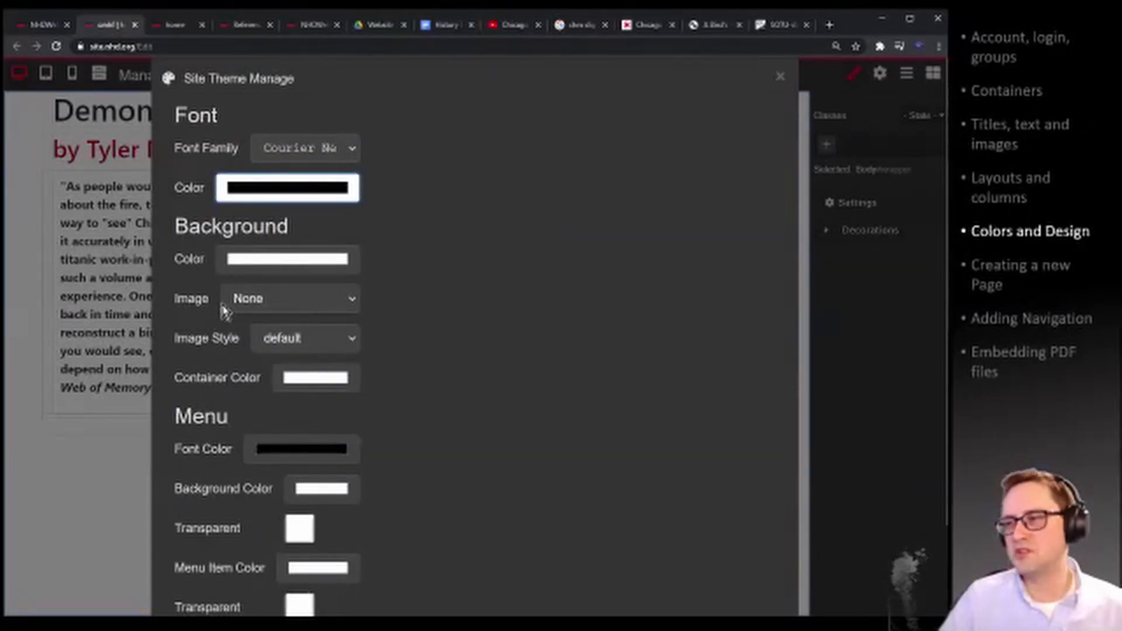
{"action": "left_click_drag", "start_coordinate": [222, 306], "coordinate": [221, 282]}
{"action": "left_click", "coordinate": [483, 228]}
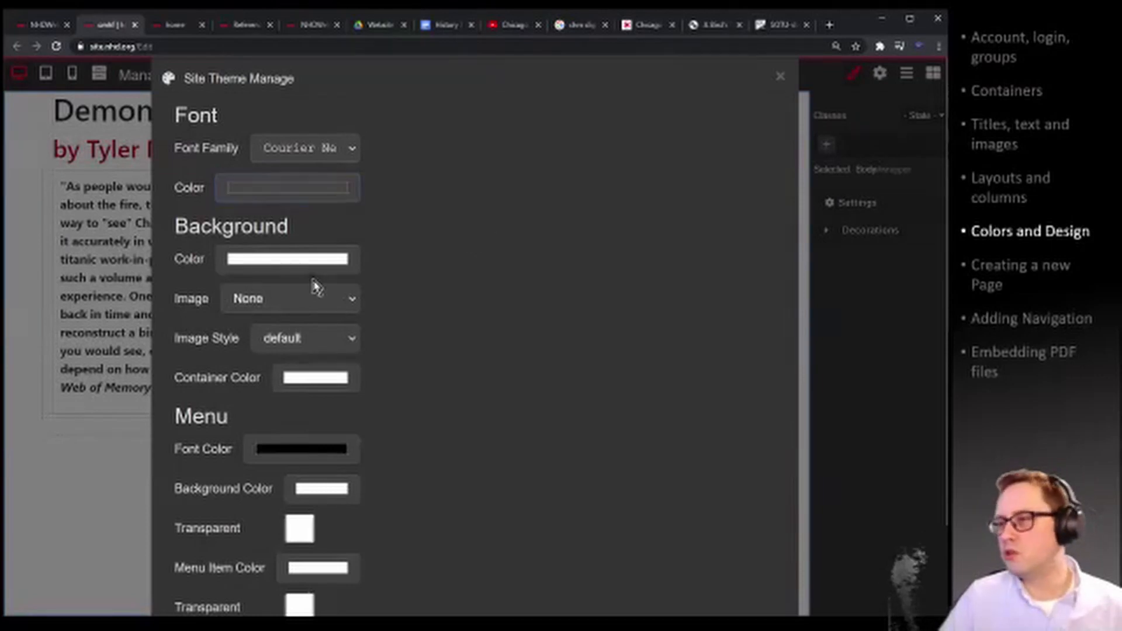
{"action": "left_click", "coordinate": [296, 266]}
{"action": "left_click_drag", "start_coordinate": [222, 285], "coordinate": [279, 271]}
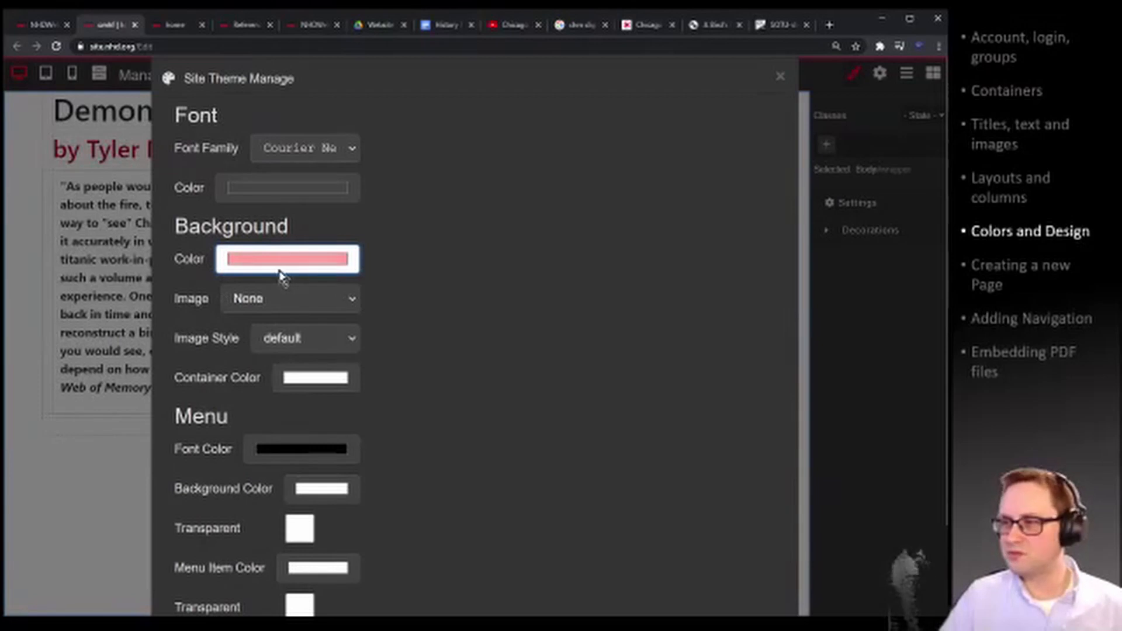
Accept the pink background color and save the site theme with the Courier New font.
{"action": "left_click", "coordinate": [459, 248]}
{"action": "scroll", "coordinate": [465, 404], "scroll_direction": "down", "scroll_amount": 2}
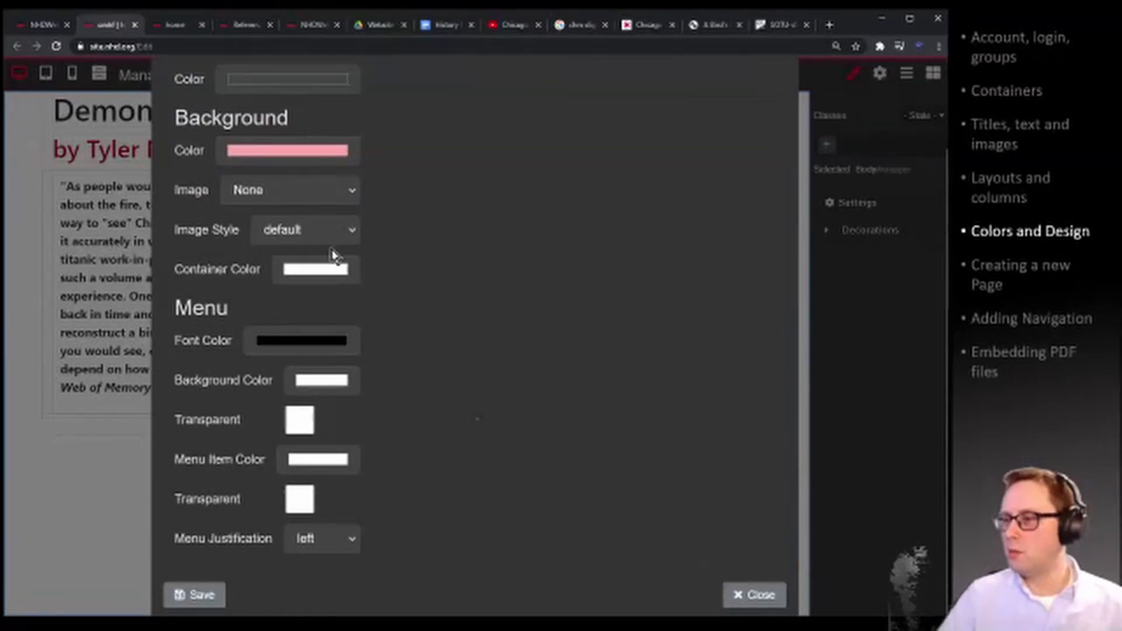
{"action": "left_click", "coordinate": [196, 596]}
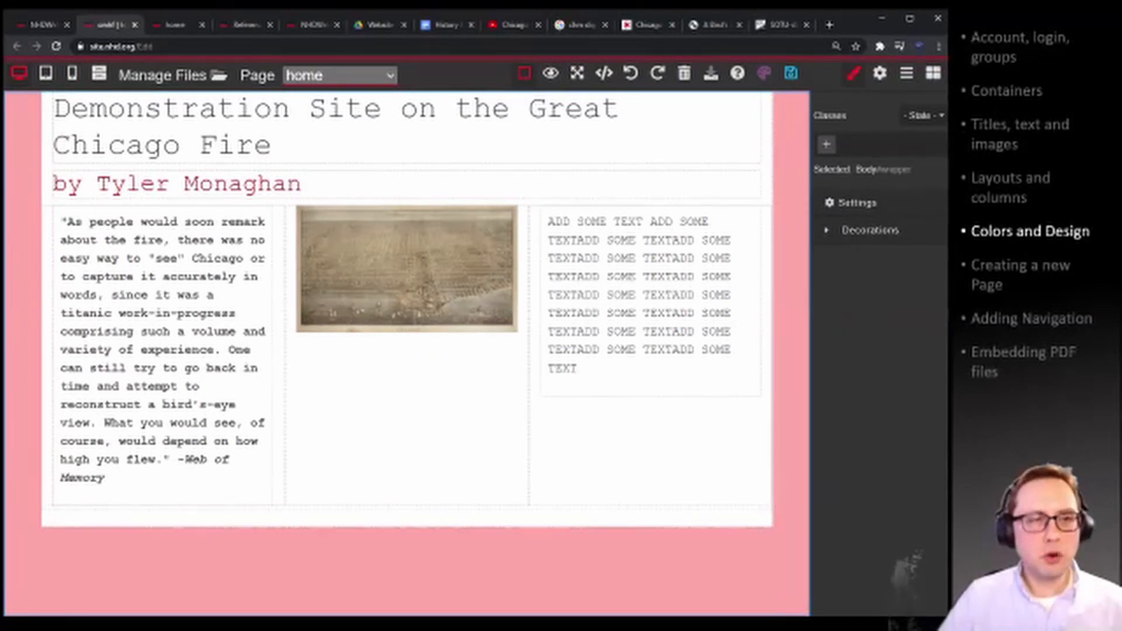
Give the quote text block a 2 px border with radii of 3 px top, right and left and 4 px bottom.
{"action": "left_click", "coordinate": [195, 292]}
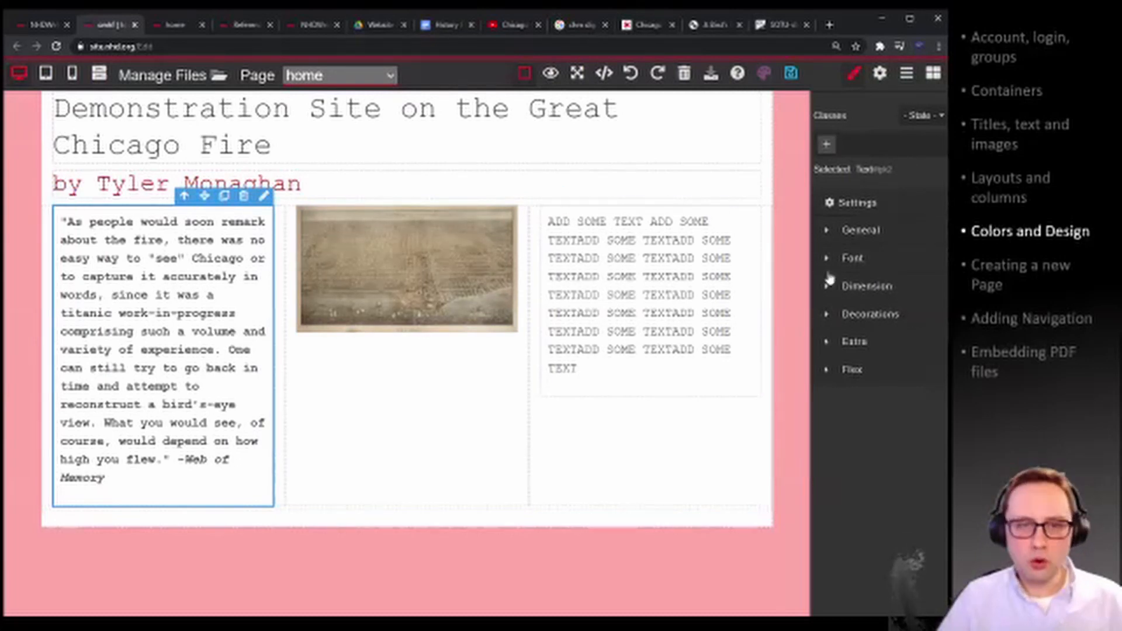
{"action": "left_click", "coordinate": [861, 316]}
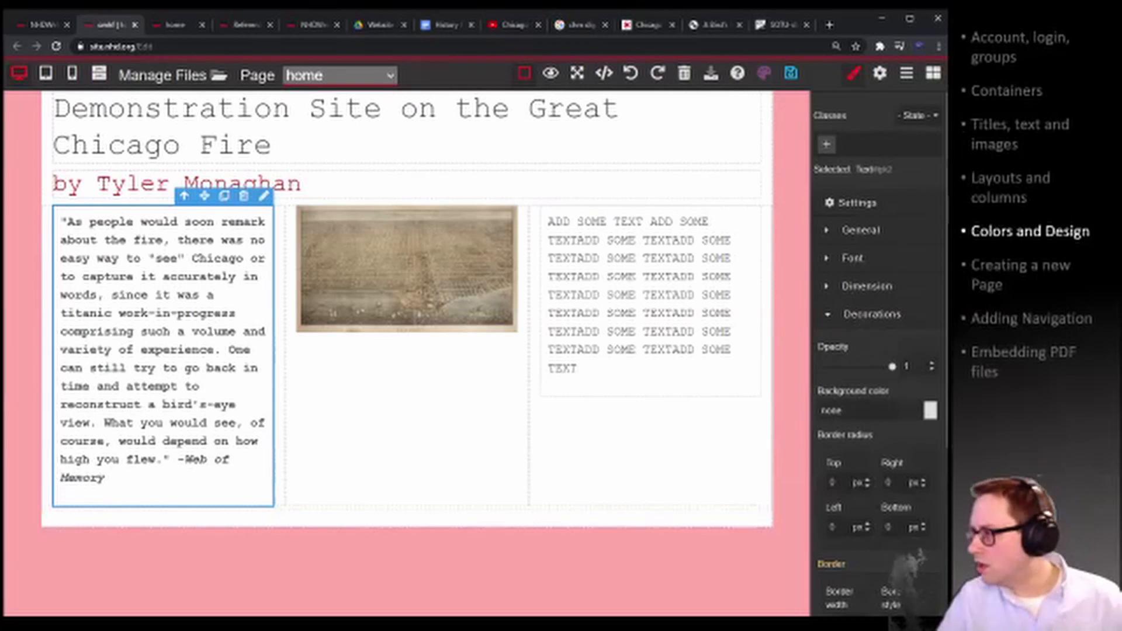
{"action": "scroll", "coordinate": [865, 363], "scroll_direction": "down", "scroll_amount": 2}
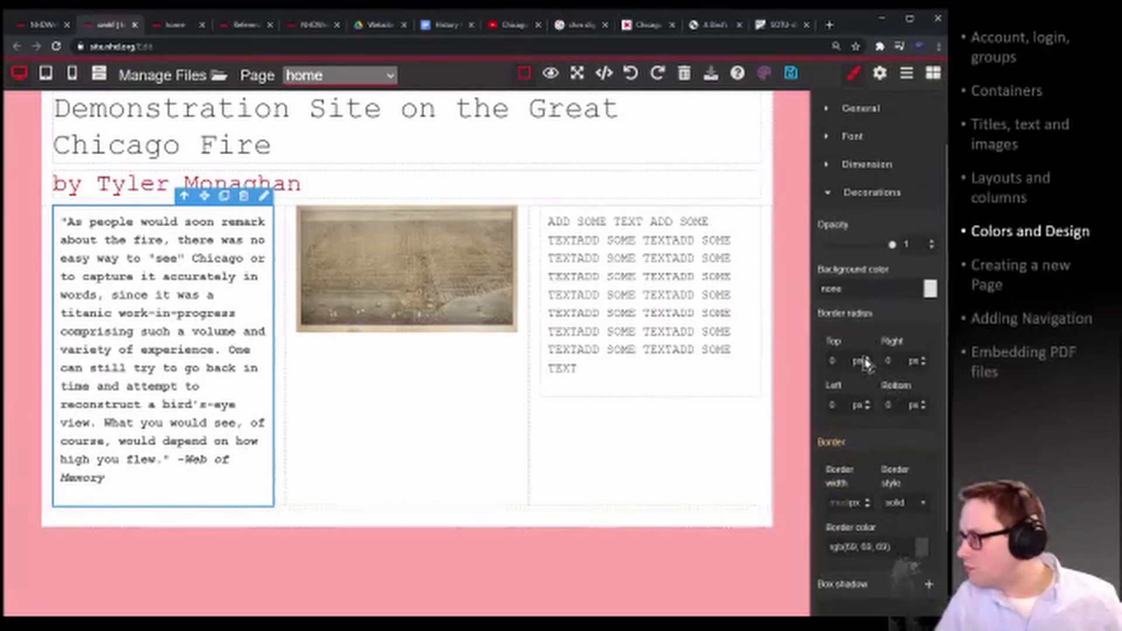
{"action": "left_click", "coordinate": [866, 361]}
{"action": "left_click", "coordinate": [866, 361]}
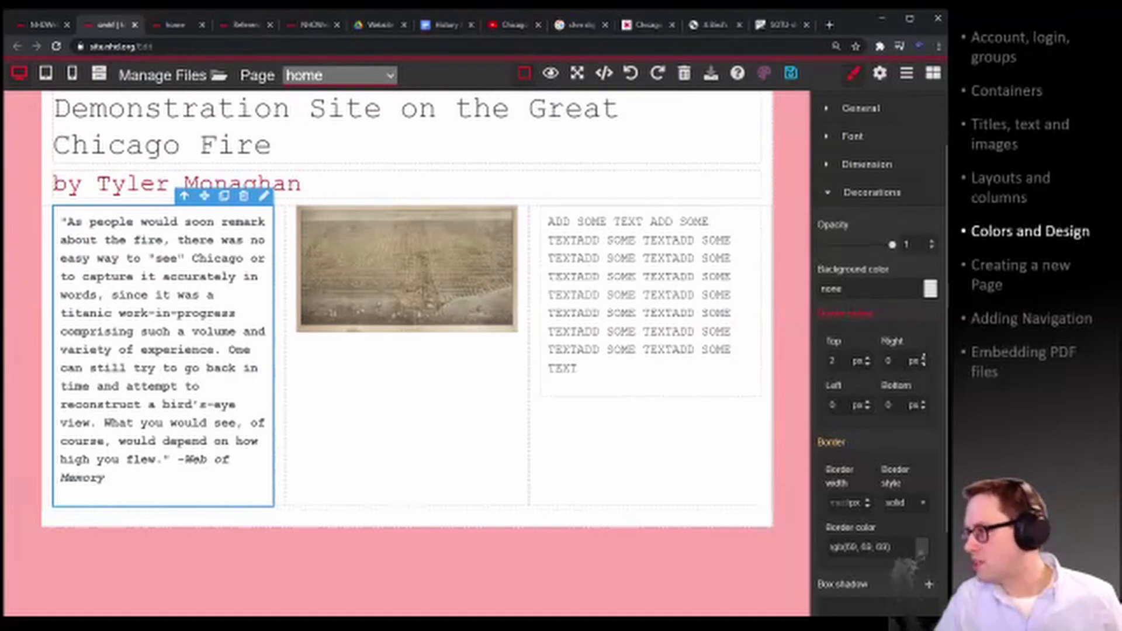
{"action": "left_click", "coordinate": [922, 402]}
{"action": "left_click", "coordinate": [922, 402]}
{"action": "left_click", "coordinate": [921, 403]}
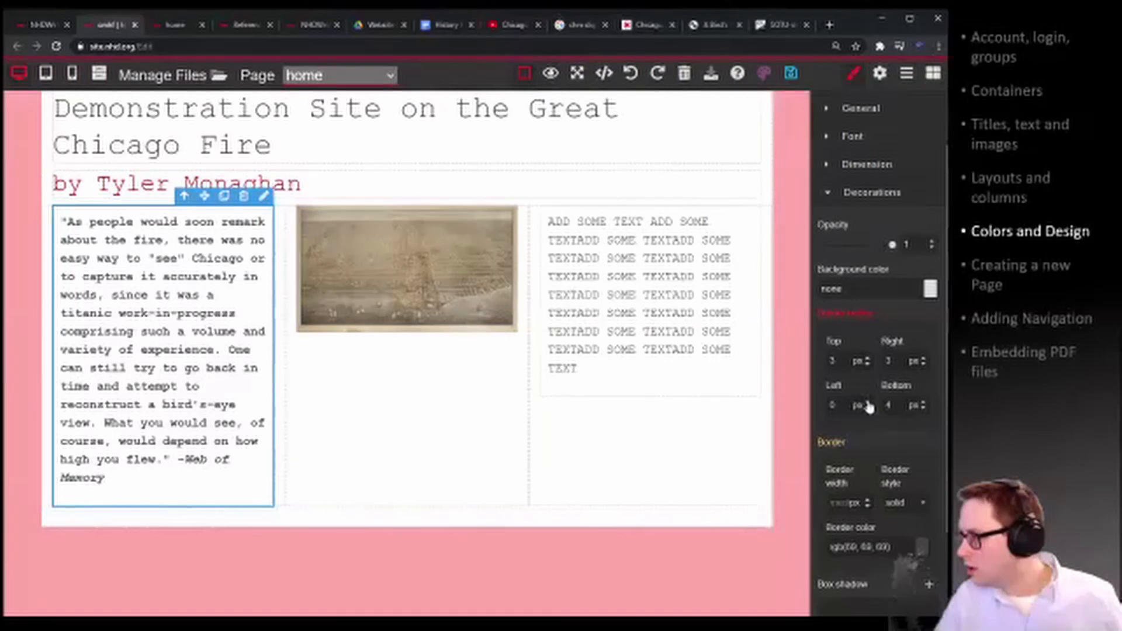
{"action": "left_click", "coordinate": [867, 501]}
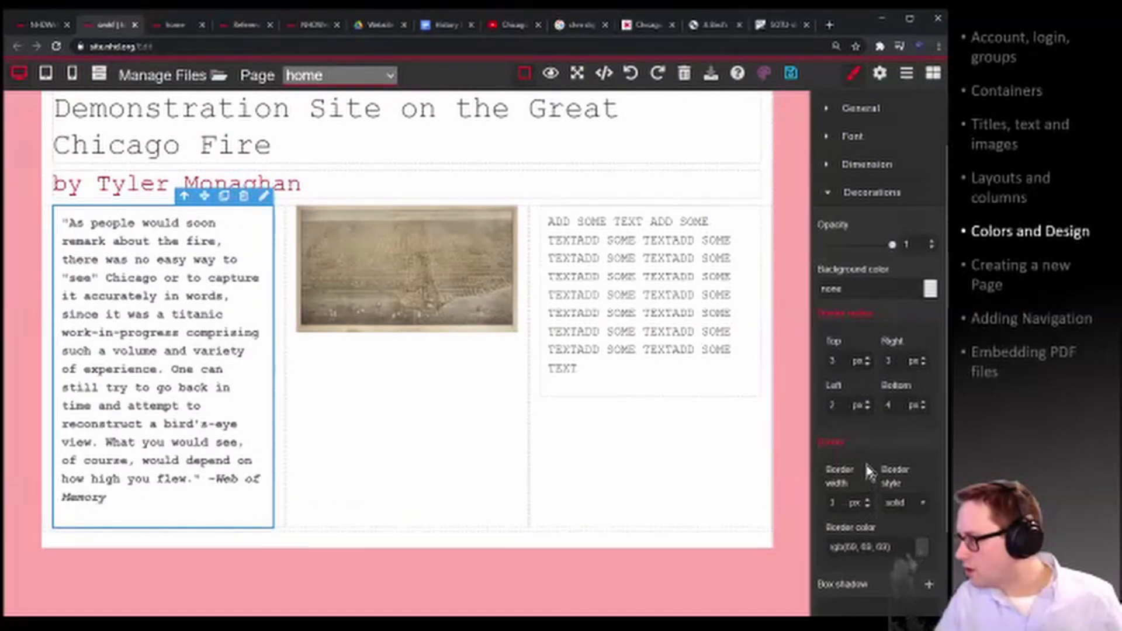
{"action": "scroll", "coordinate": [870, 473], "scroll_direction": "down", "scroll_amount": 1}
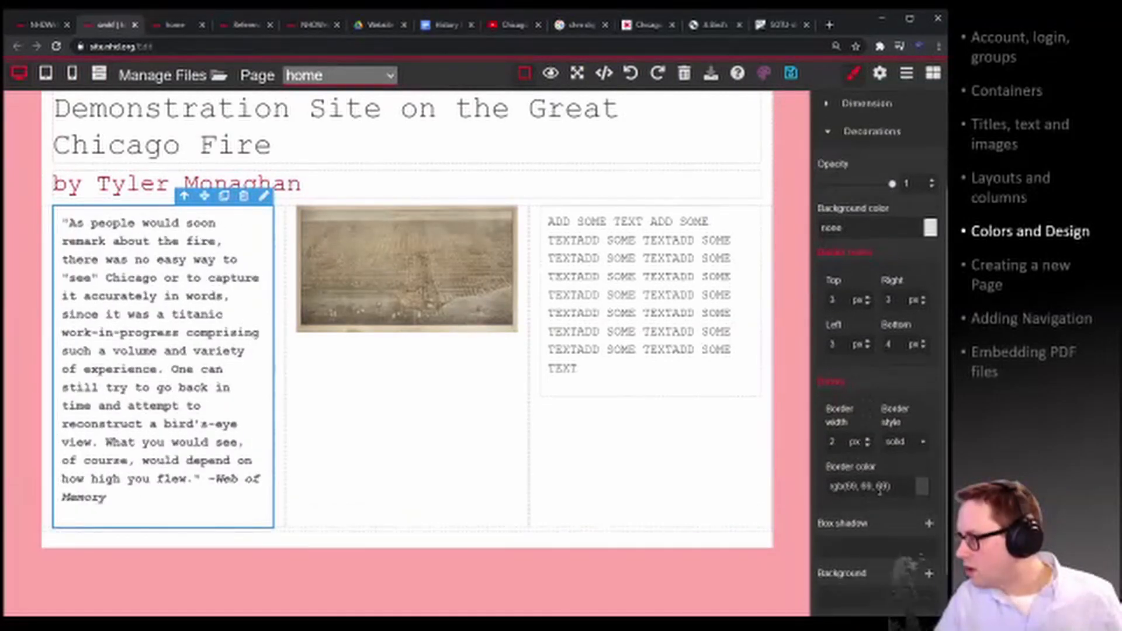
Save the home page and preview the bordered quote block on the live site before returning to the editor.
{"action": "left_click", "coordinate": [799, 80]}
{"action": "left_click", "coordinate": [551, 75]}
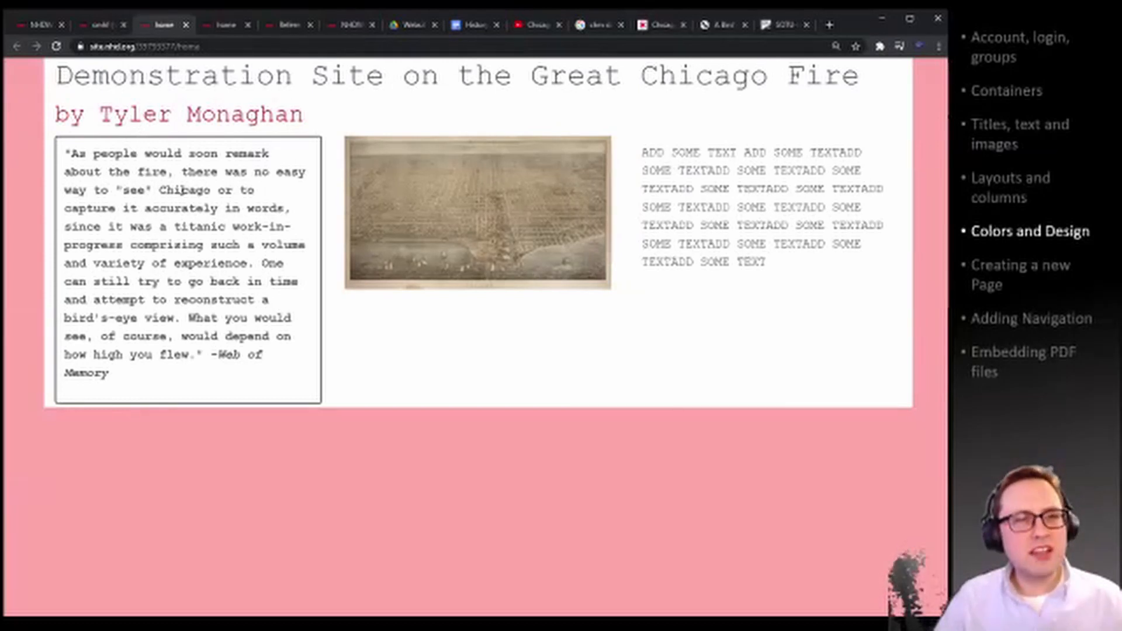
{"action": "left_click", "coordinate": [101, 25]}
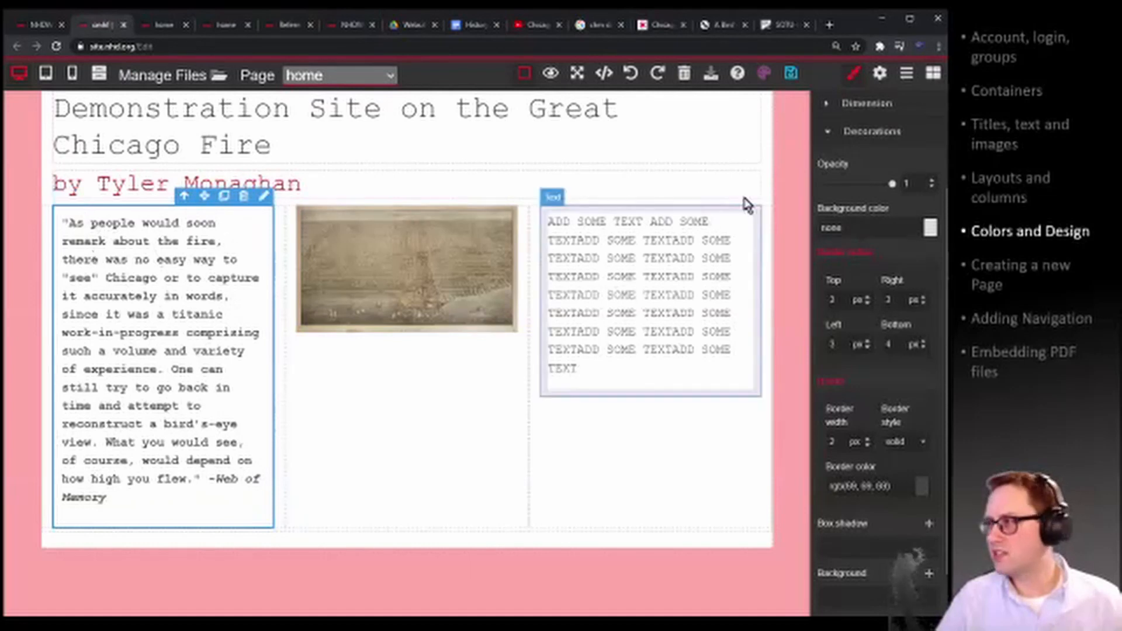
Add a box shadow layer to the quote text block's decorations.
{"action": "left_click", "coordinate": [853, 76]}
{"action": "left_click", "coordinate": [852, 81]}
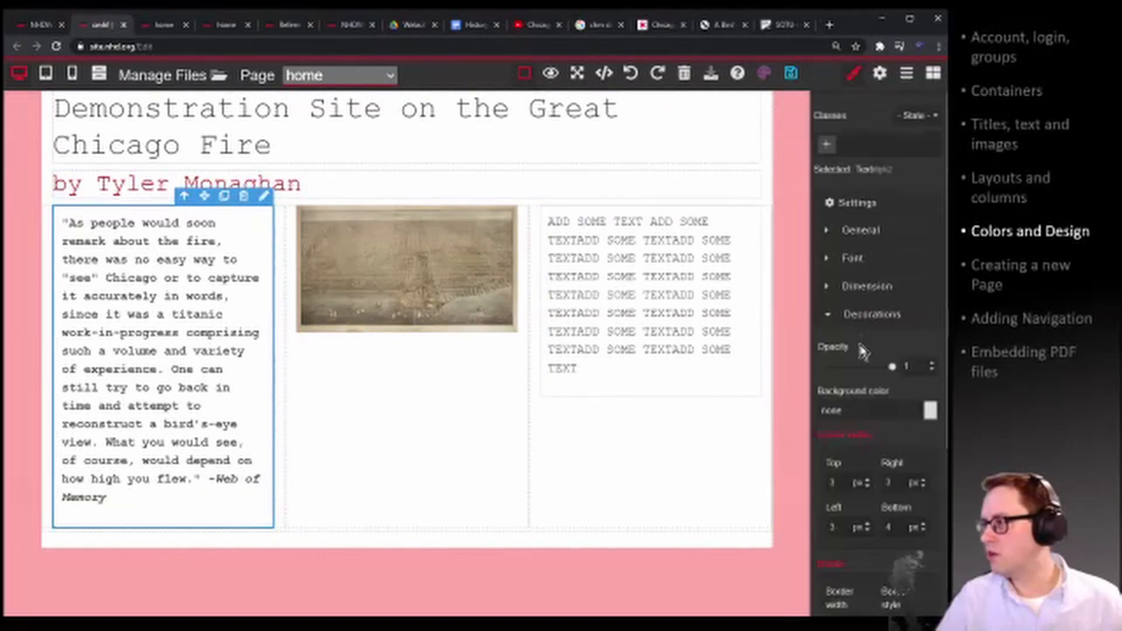
{"action": "scroll", "coordinate": [869, 384], "scroll_direction": "down", "scroll_amount": 5}
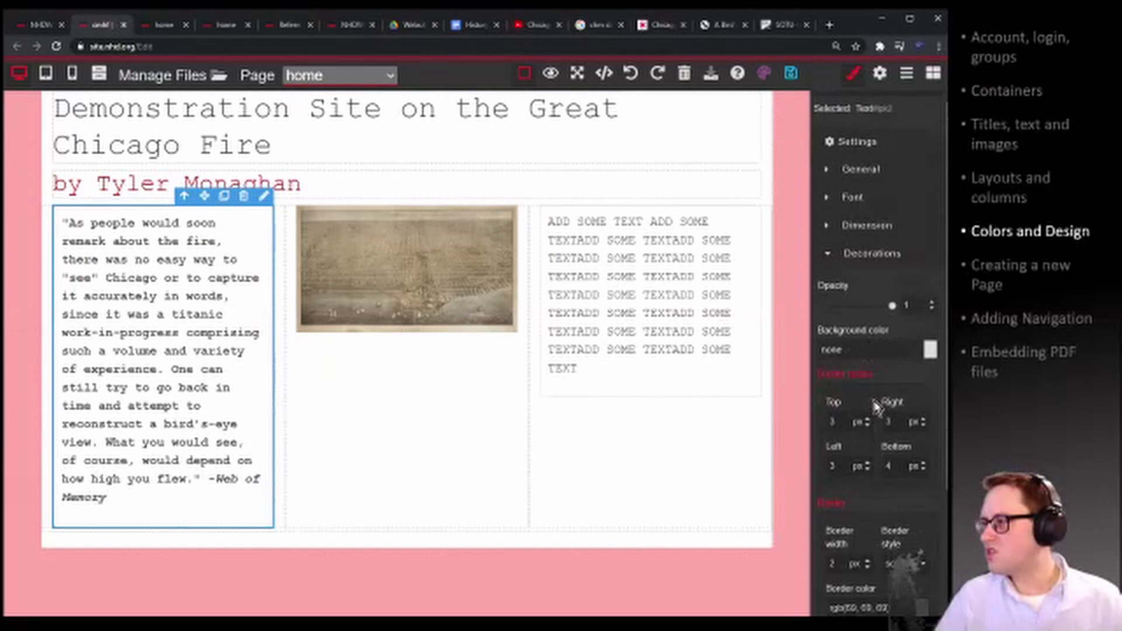
{"action": "scroll", "coordinate": [889, 403], "scroll_direction": "down", "scroll_amount": 1}
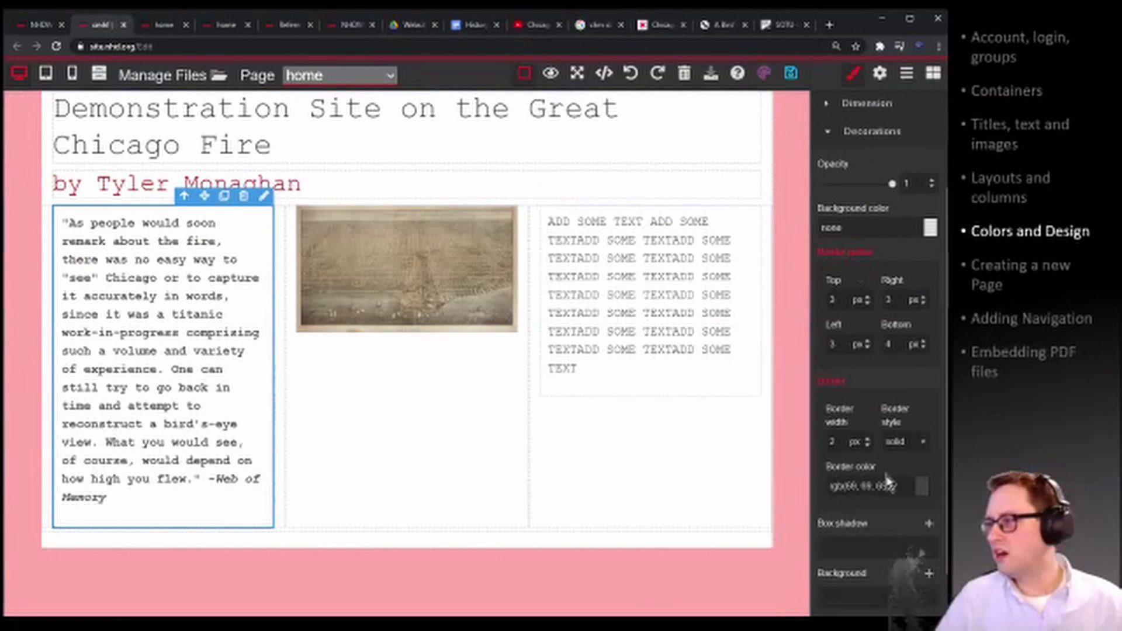
{"action": "left_click", "coordinate": [929, 525]}
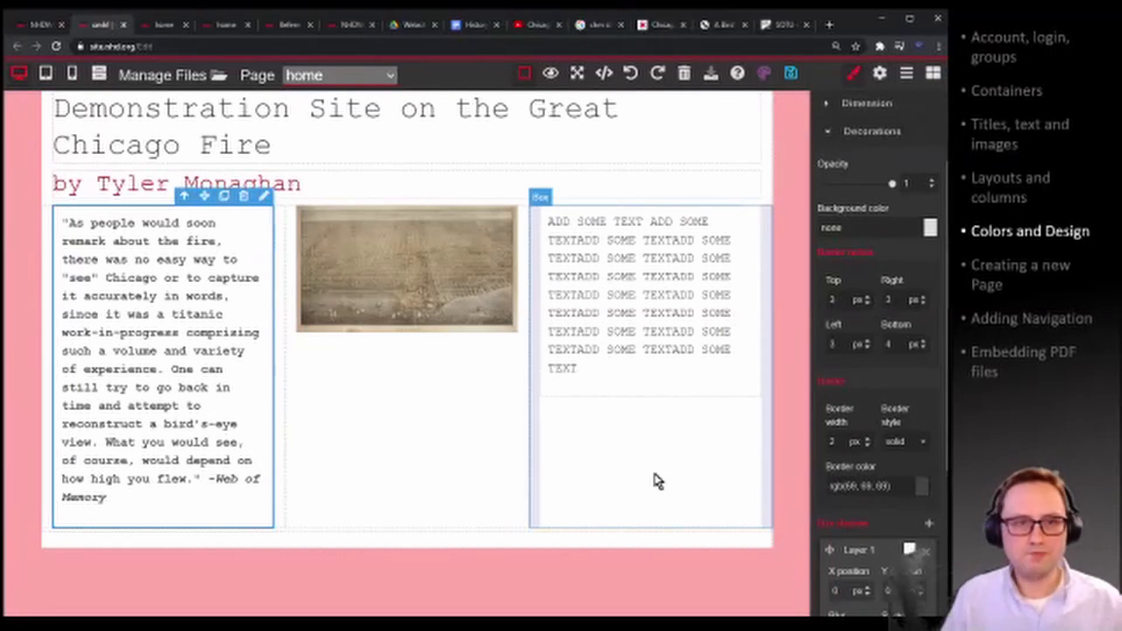
Check the site theme settings without changing them, and save the home page.
{"action": "left_click", "coordinate": [764, 74]}
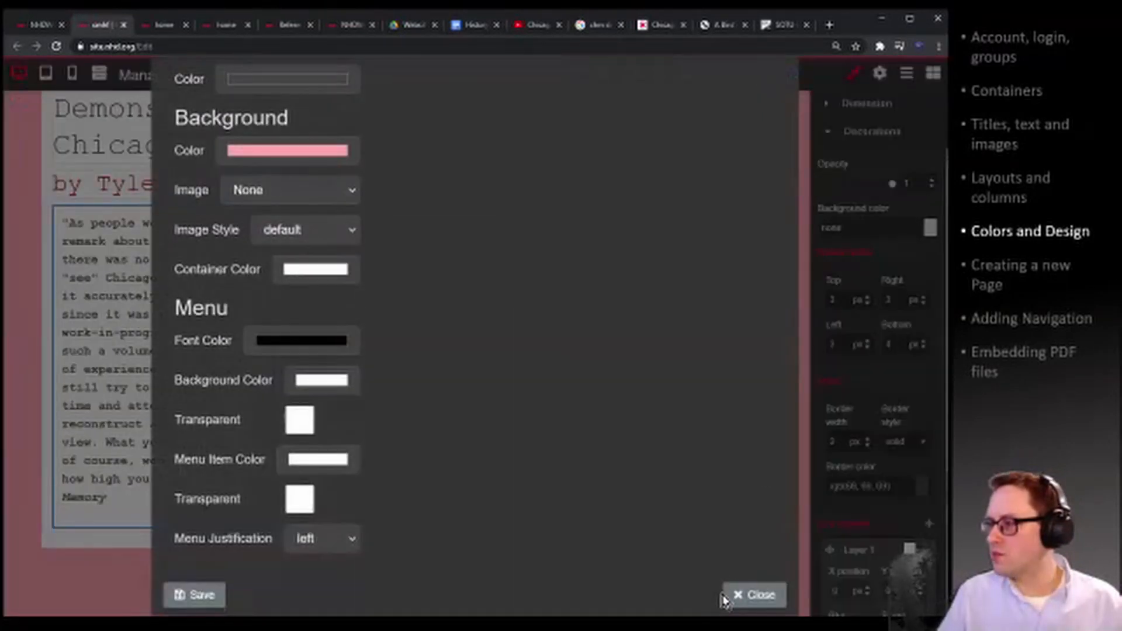
{"action": "left_click", "coordinate": [738, 595]}
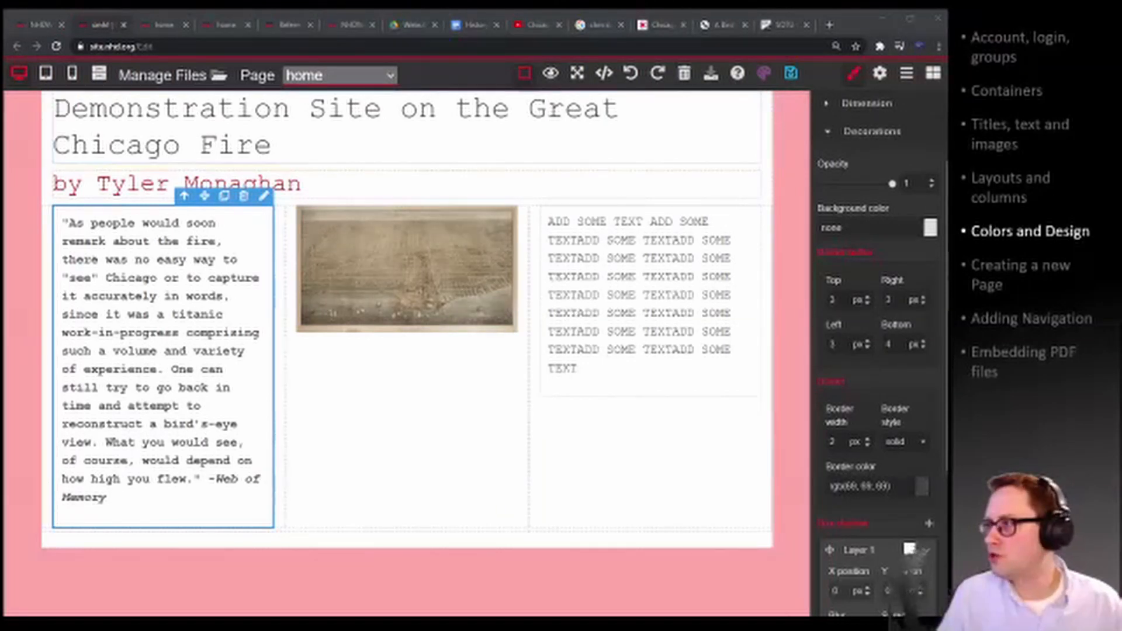
{"action": "left_click", "coordinate": [791, 73]}
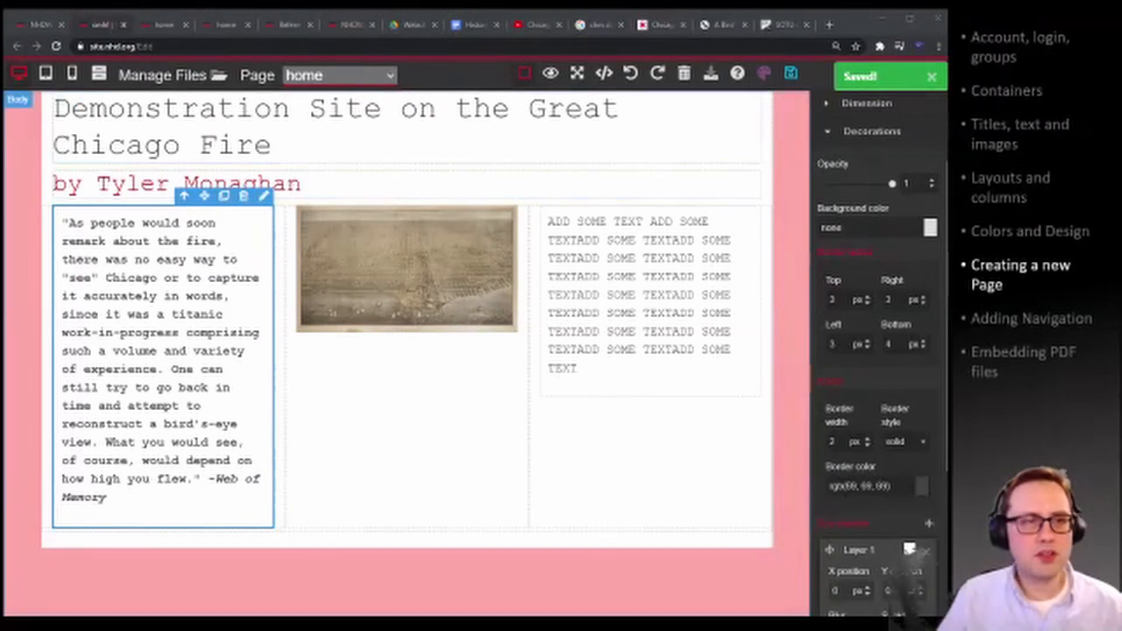
View the existing pages and the new-page options in the page manager.
{"action": "left_click", "coordinate": [351, 108]}
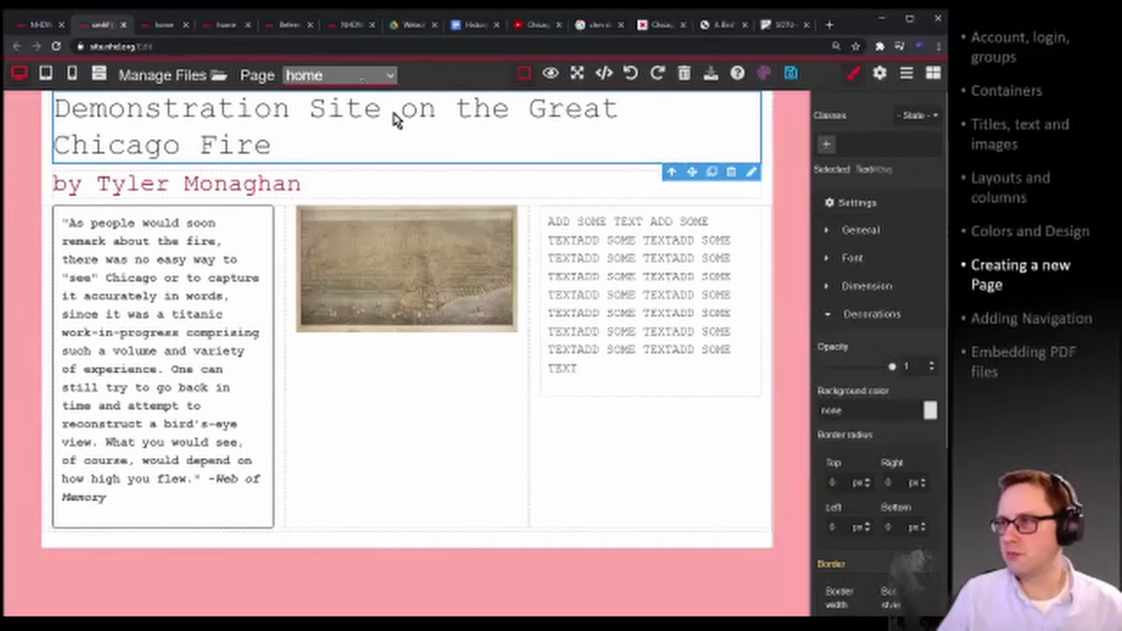
{"action": "left_click", "coordinate": [374, 113]}
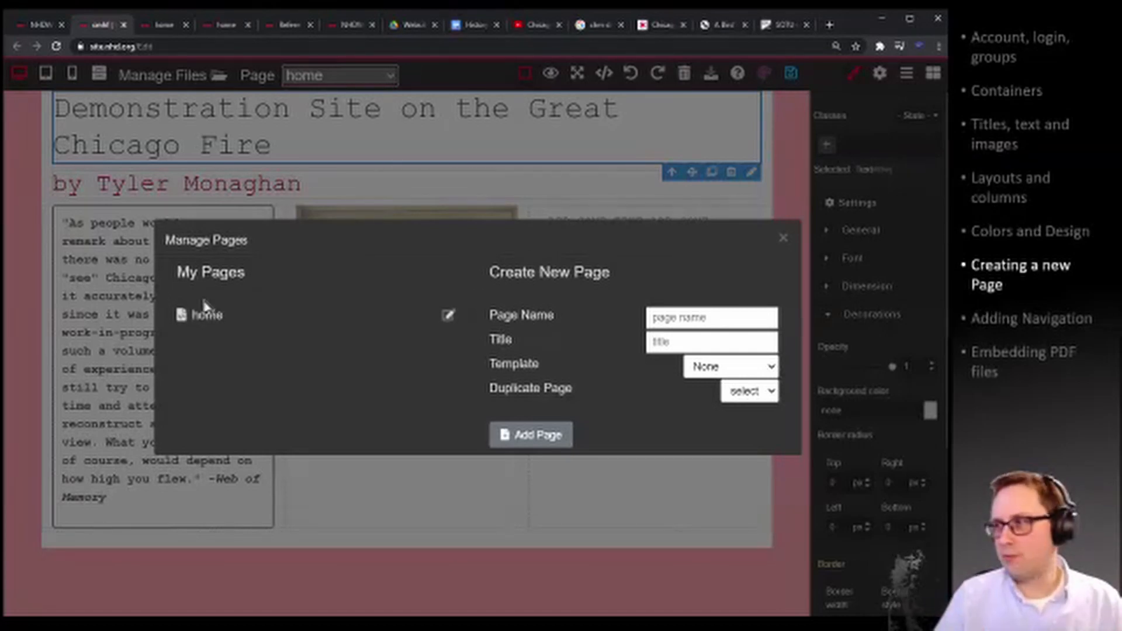
{"action": "left_click", "coordinate": [784, 238]}
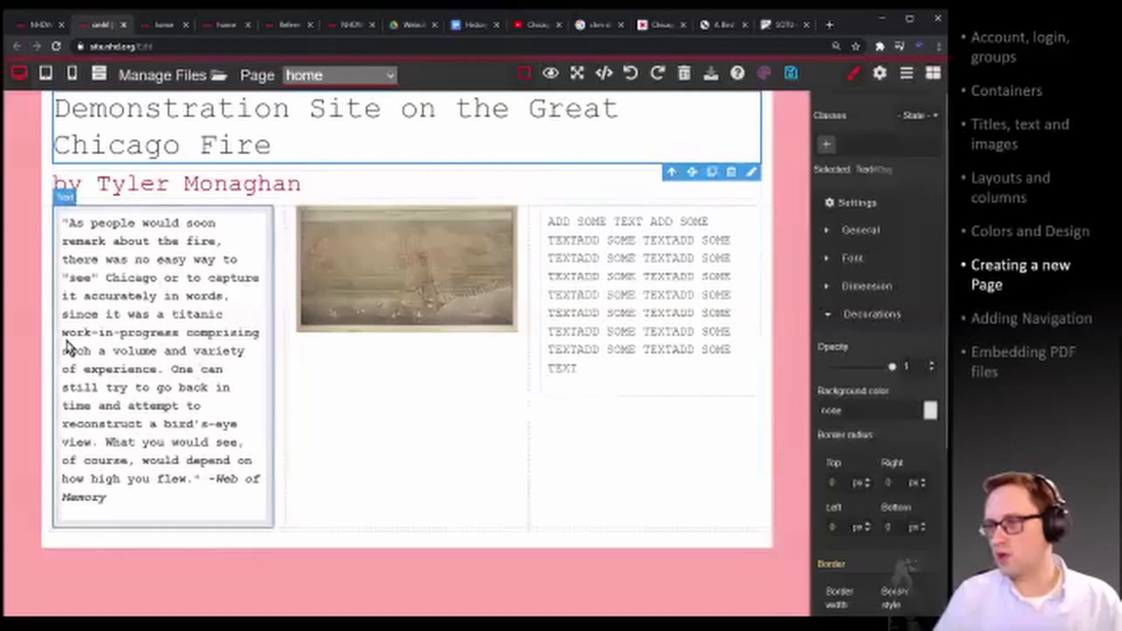
Replace the quote text with three lines: "Project name", "Your name" and "Junior Division Individual Website".
{"action": "double_click", "coordinate": [161, 327]}
{"action": "key", "text": "ctrl+a"}
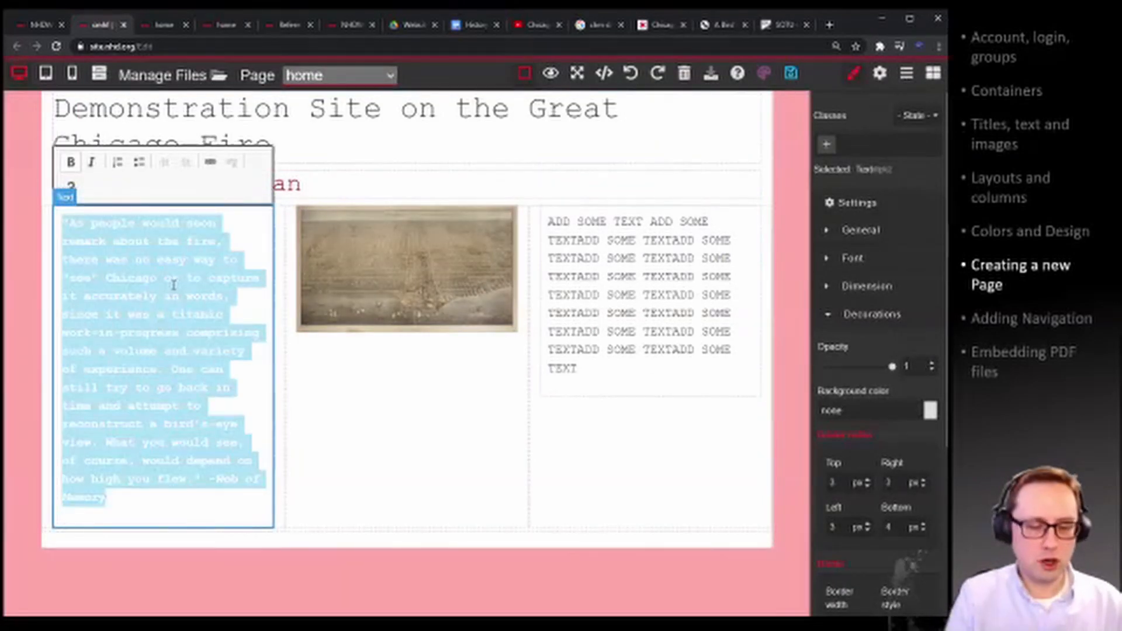
{"action": "type", "text": "Project na"}
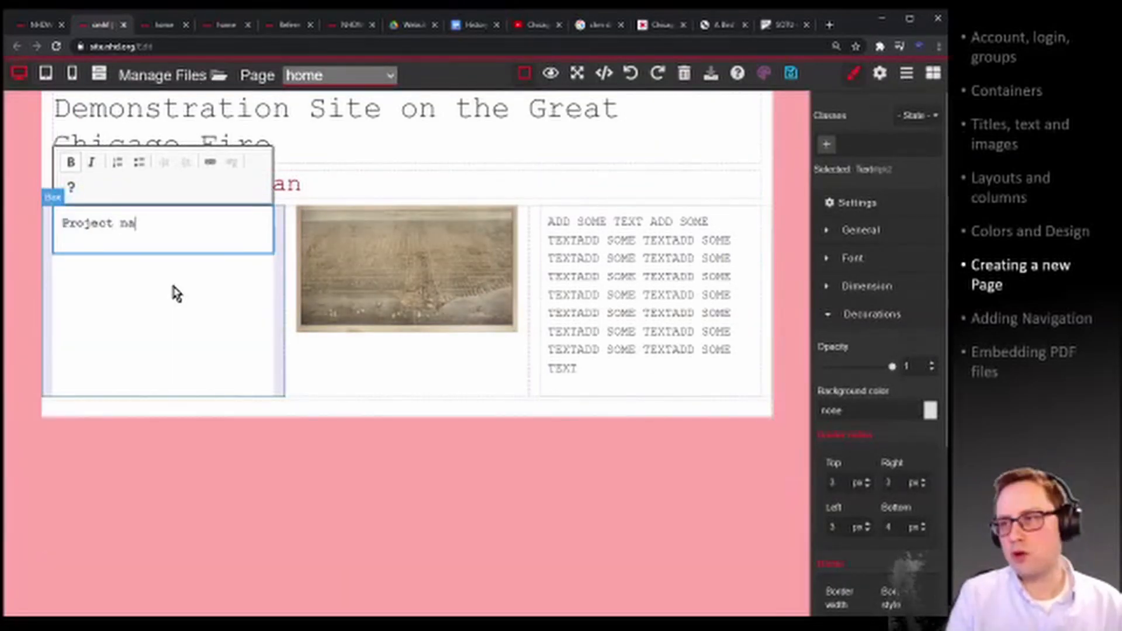
{"action": "type", "text": "nme"}
{"action": "key", "text": "BackSpace"}
{"action": "key", "text": "BackSpace"}
{"action": "key", "text": "BackSpace"}
{"action": "type", "text": "me"}
{"action": "key", "text": "Return"}
{"action": "type", "text": "Your name"}
{"action": "key", "text": "Return"}
{"action": "type", "text": "Junio"}
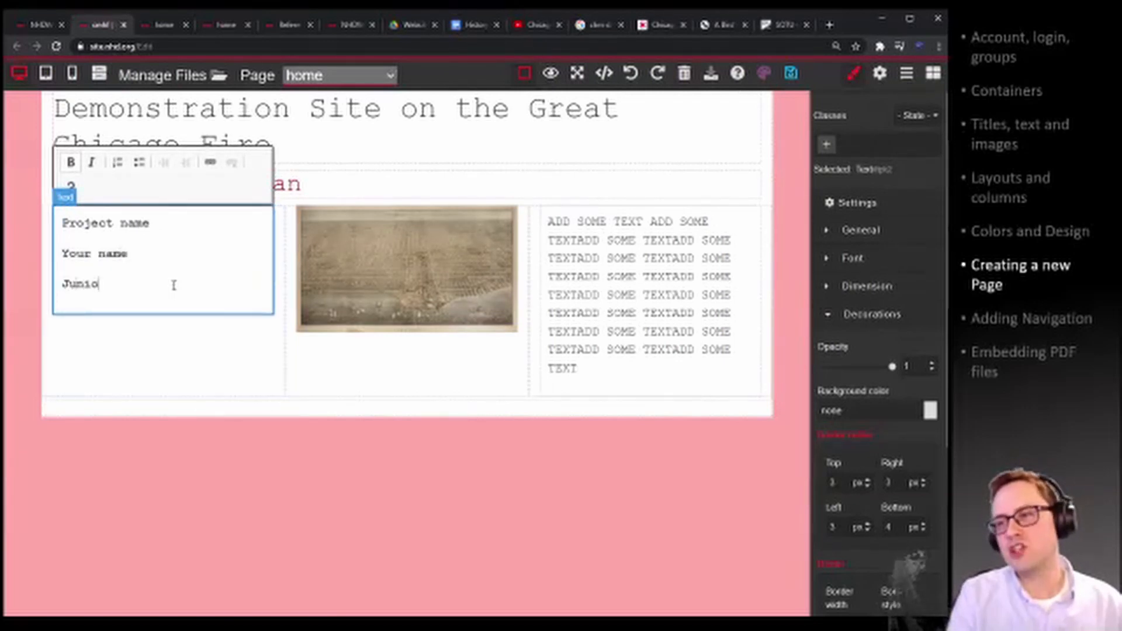
{"action": "type", "text": "r Division Individu"}
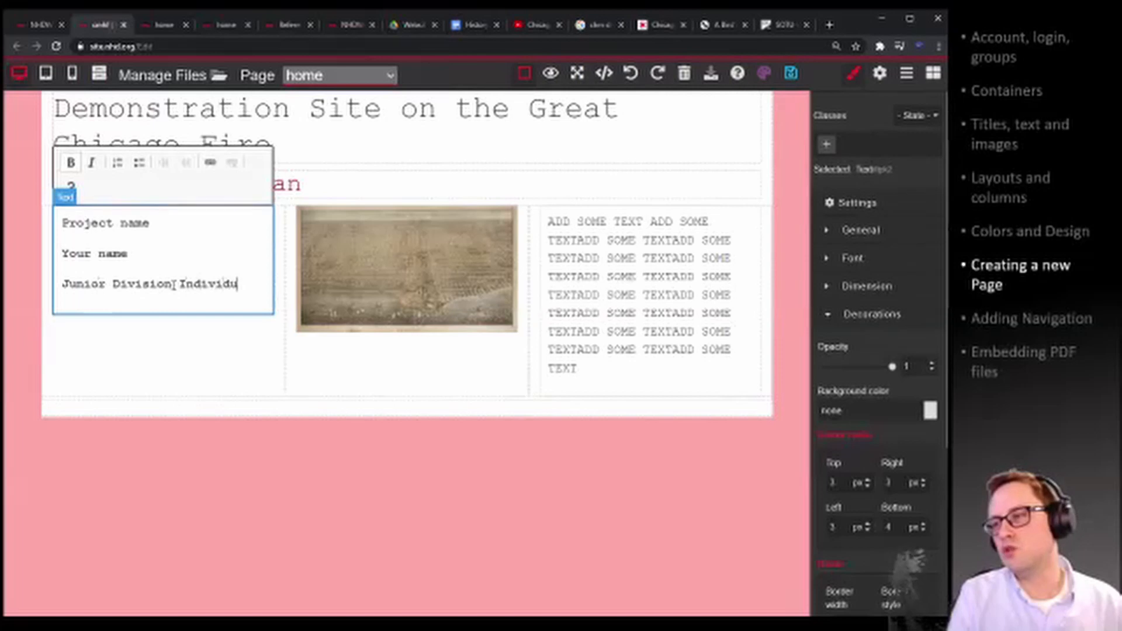
{"action": "type", "text": "al Website"}
{"action": "key", "text": "Return"}
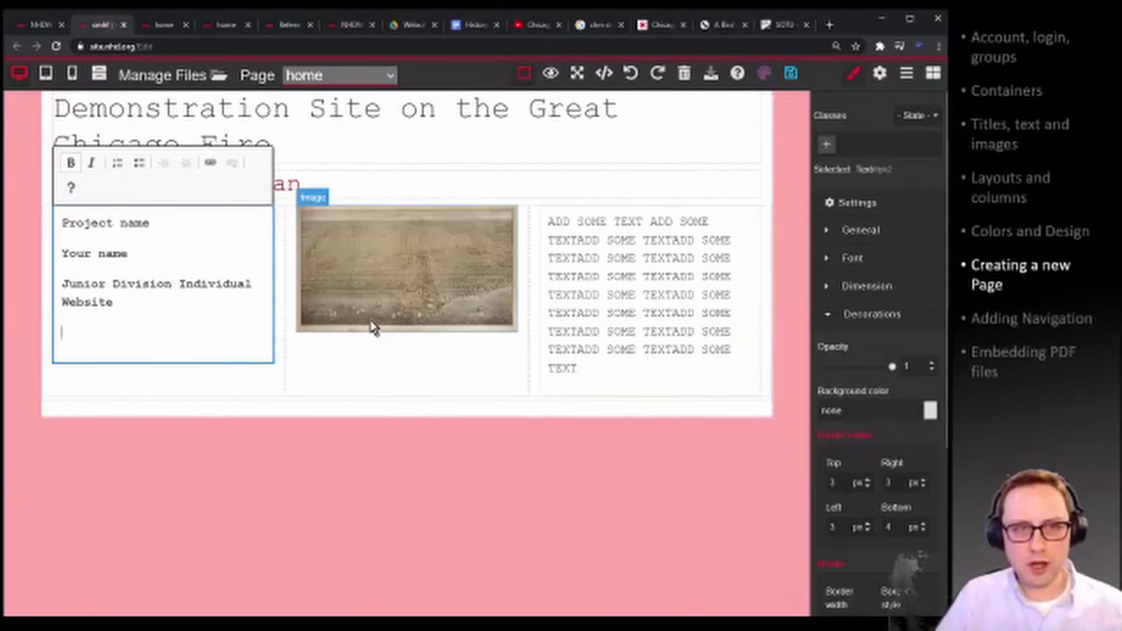
{"action": "left_click", "coordinate": [318, 449]}
Create a page named References with the title "works cited", and save the home page.
{"action": "left_click", "coordinate": [332, 80]}
{"action": "left_click", "coordinate": [340, 119]}
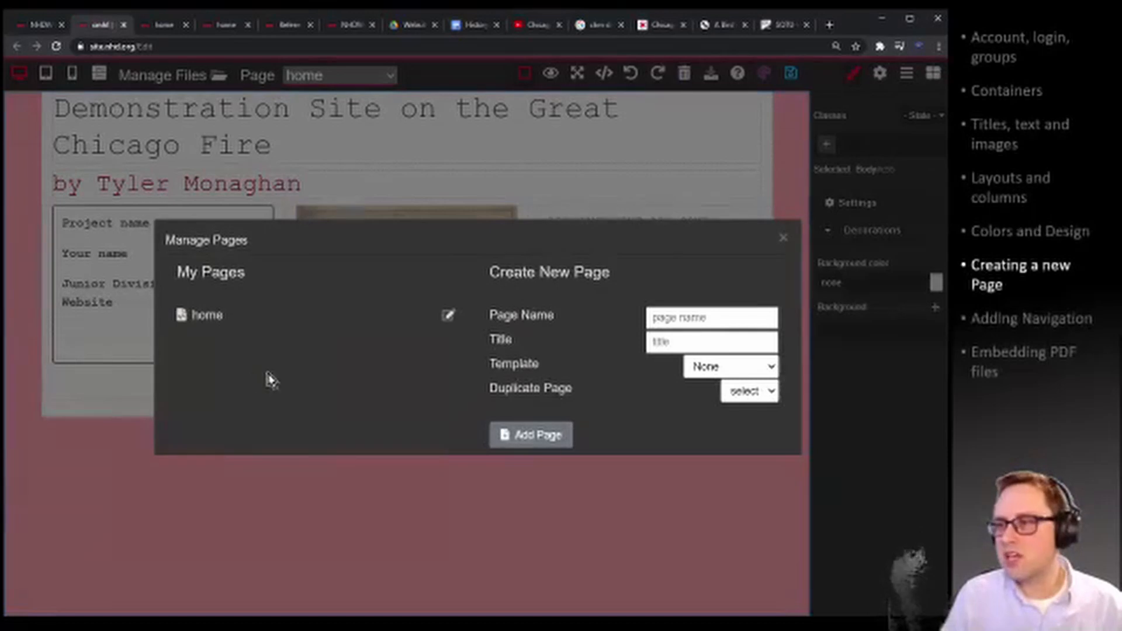
{"action": "left_click", "coordinate": [680, 321]}
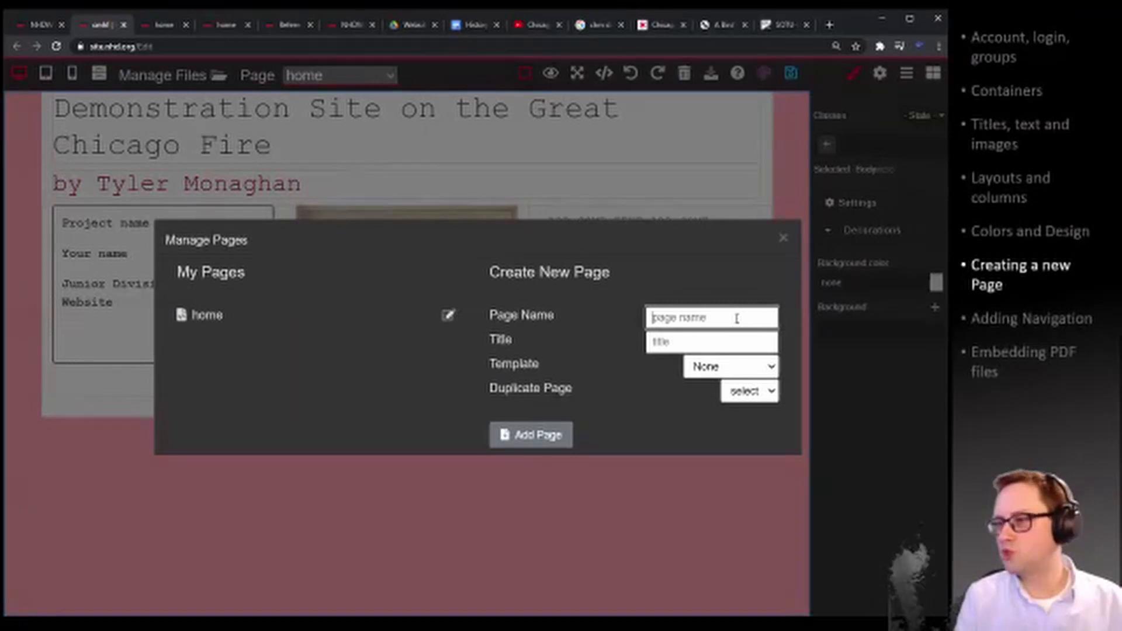
{"action": "type", "text": "References"}
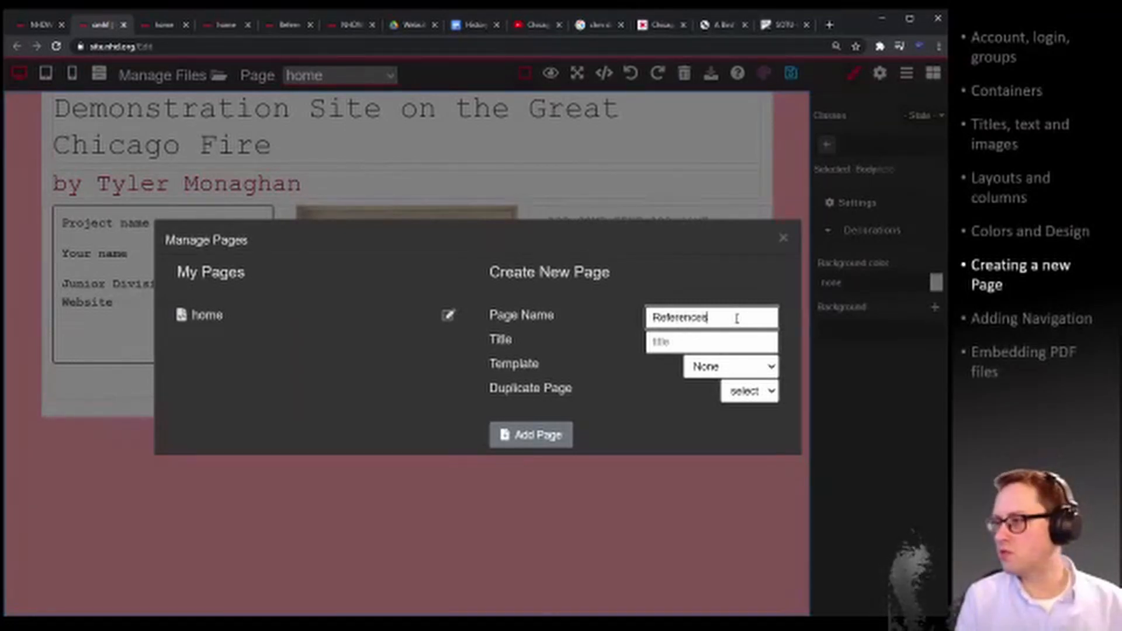
{"action": "left_click", "coordinate": [687, 343]}
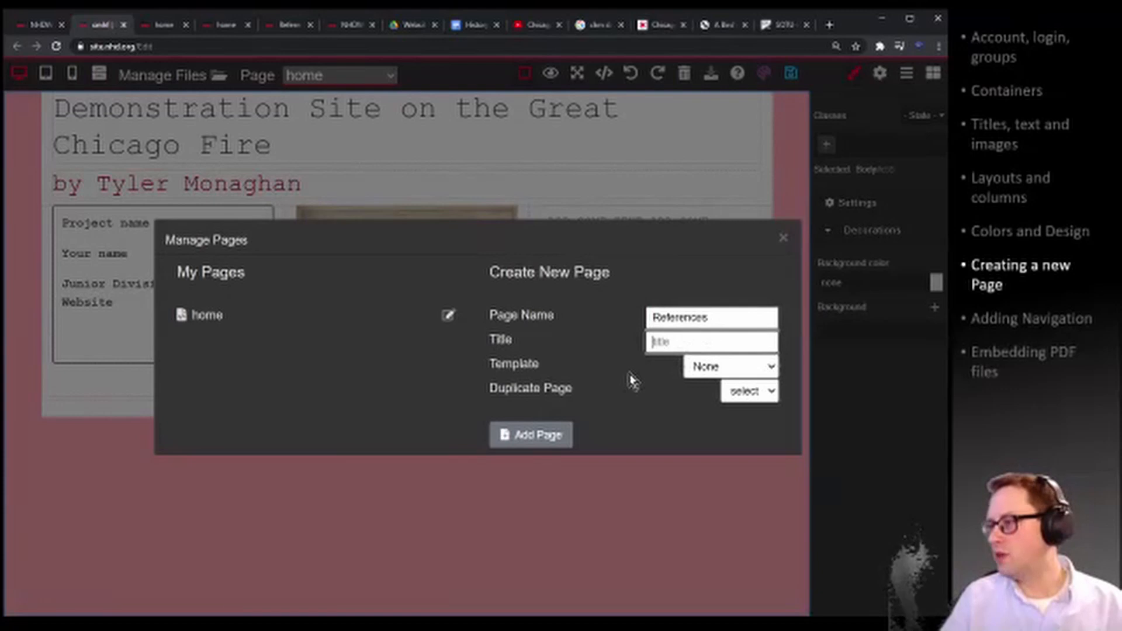
{"action": "type", "text": "references"}
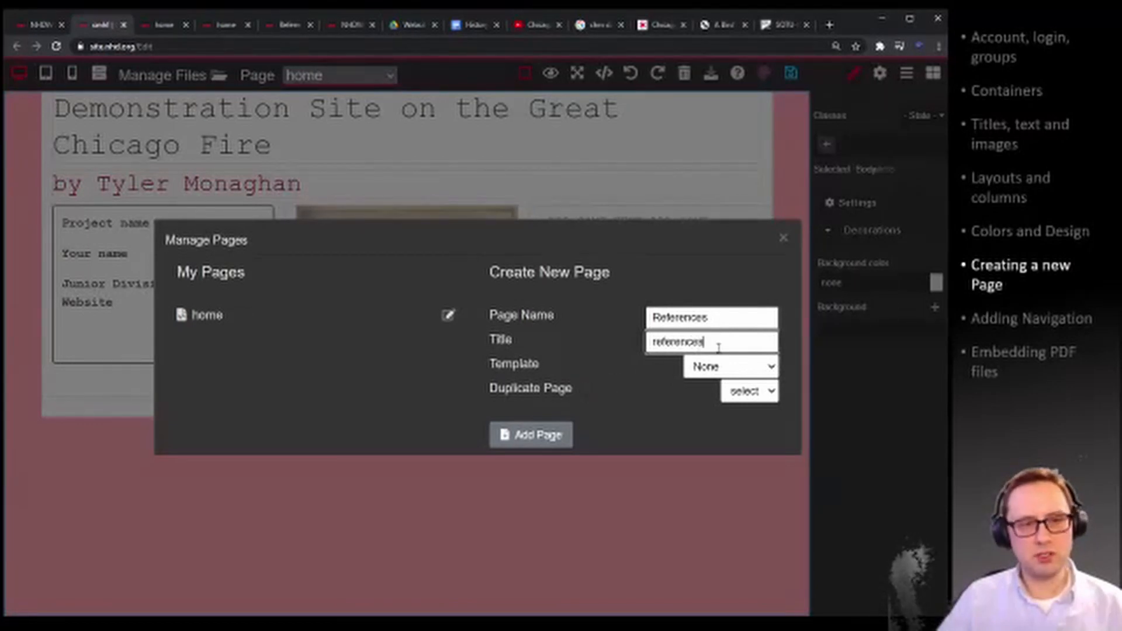
{"action": "key", "text": "ctrl+a"}
{"action": "type", "text": "works"}
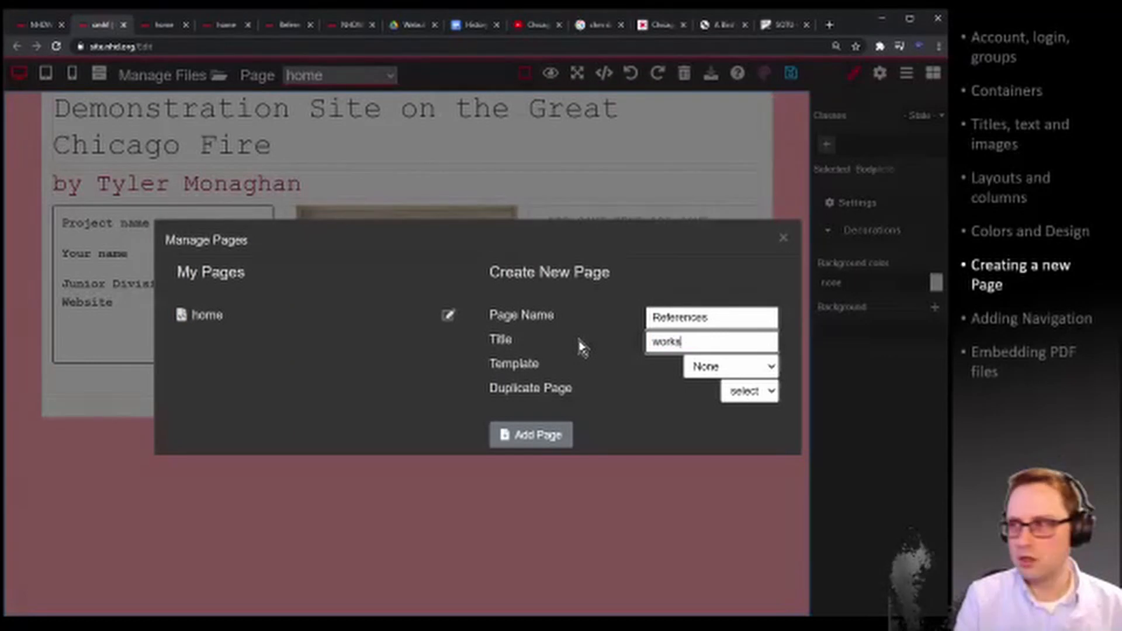
{"action": "type", "text": " cited"}
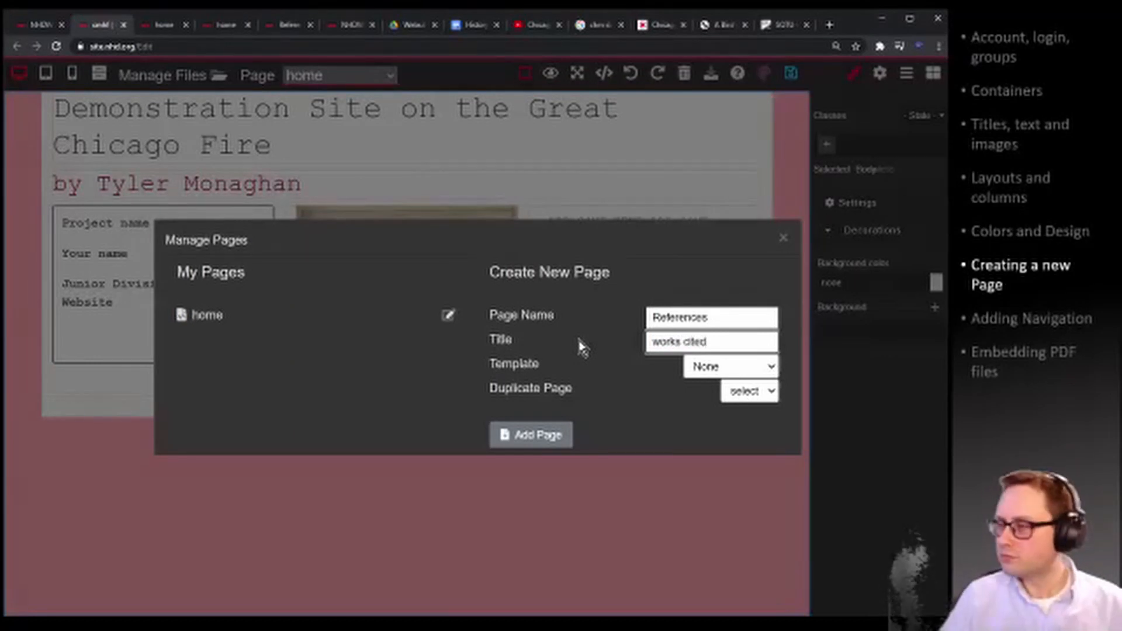
{"action": "left_click", "coordinate": [551, 446]}
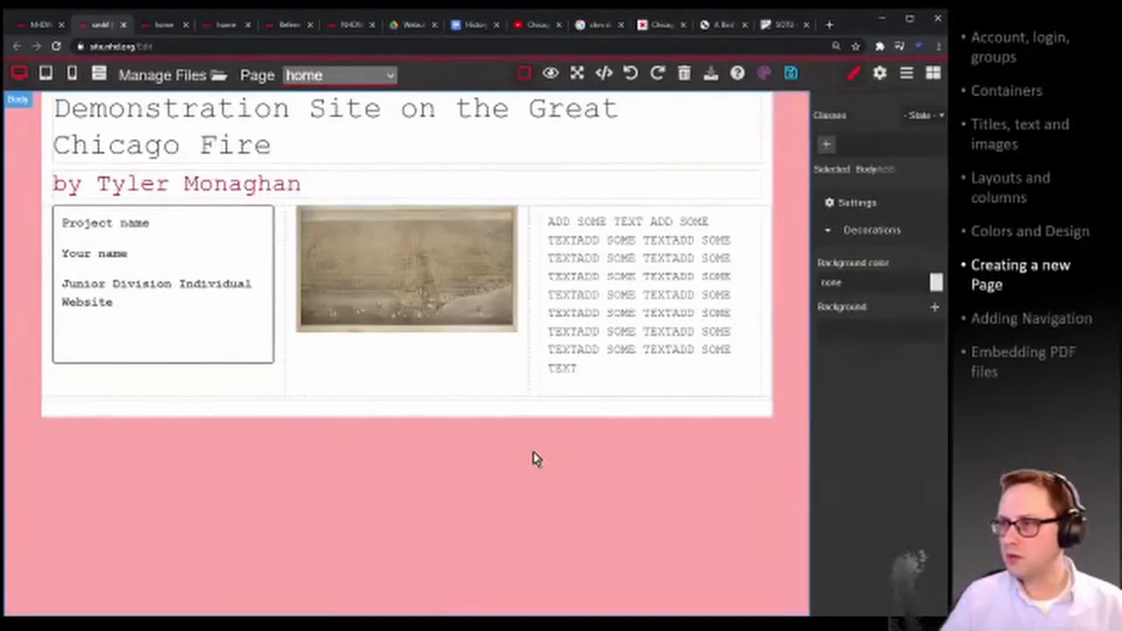
{"action": "left_click", "coordinate": [791, 75]}
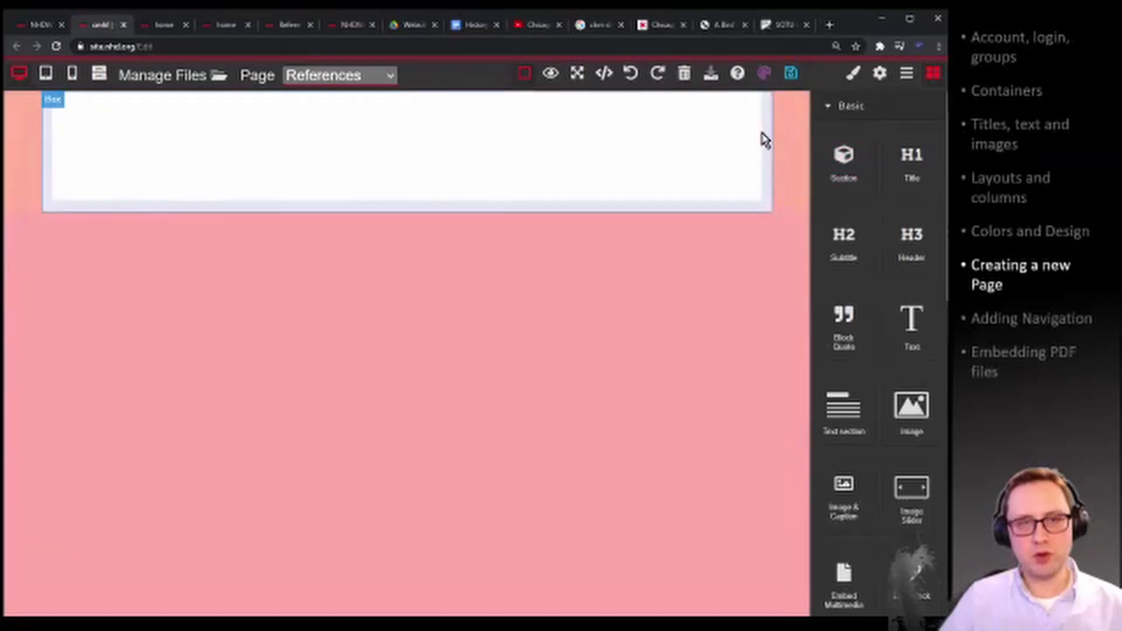
Add a title element to the top of the References page and set its text to "References".
{"action": "left_click_drag", "start_coordinate": [914, 175], "coordinate": [576, 165]}
{"action": "left_click", "coordinate": [432, 125]}
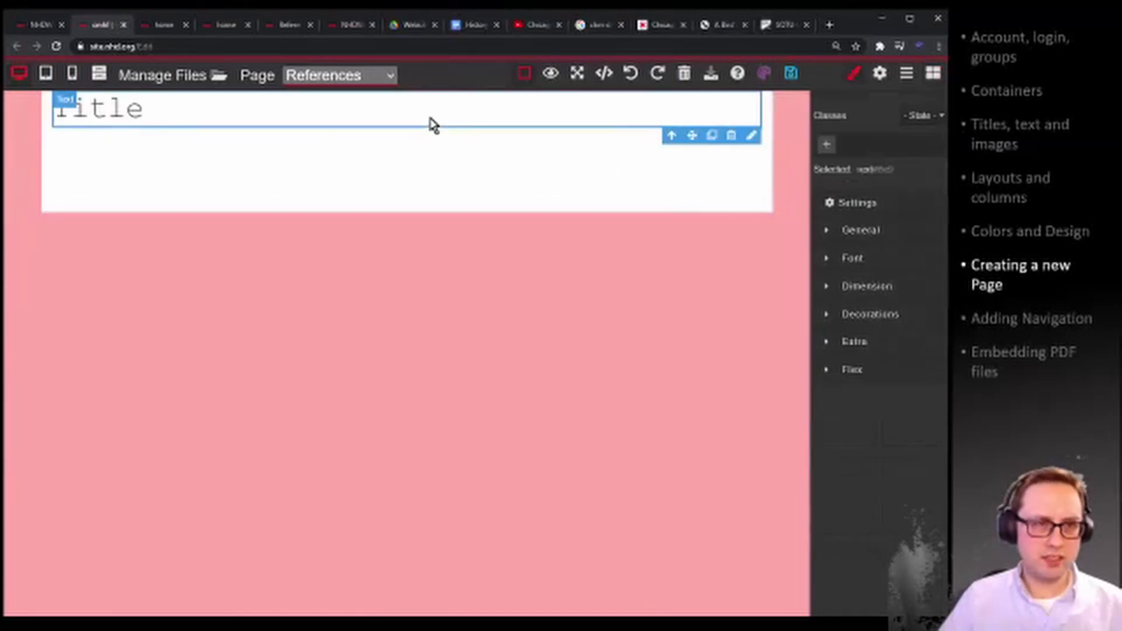
{"action": "double_click", "coordinate": [426, 110]}
{"action": "type", "text": "References"}
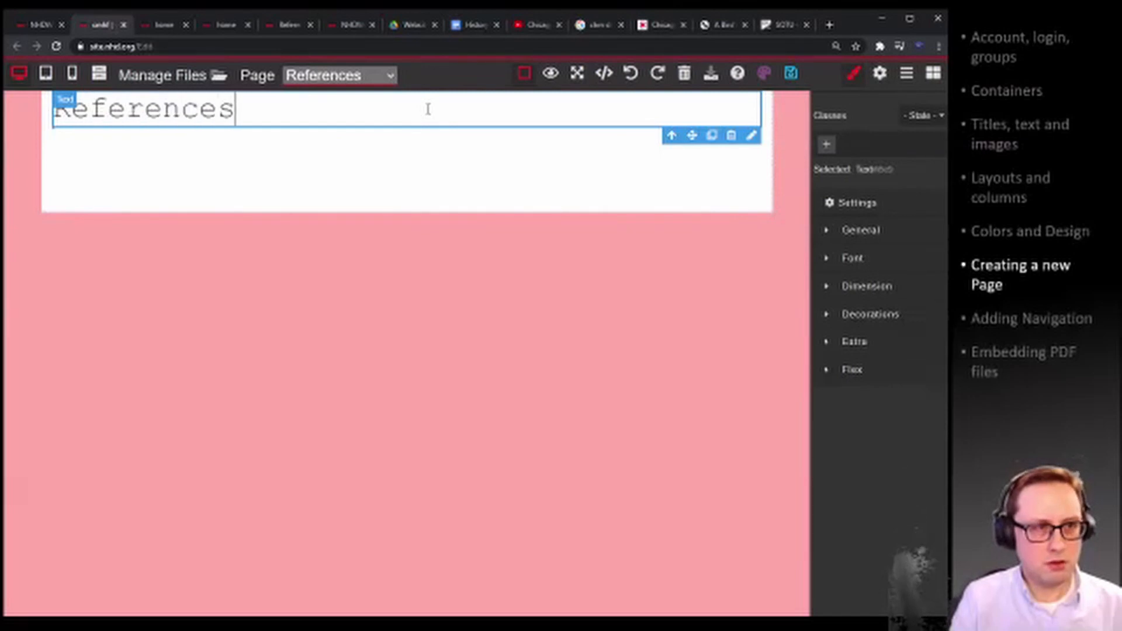
Save the References page, preview it as a visitor sees it, and return to the editor.
{"action": "left_click", "coordinate": [464, 221]}
{"action": "left_click", "coordinate": [792, 76]}
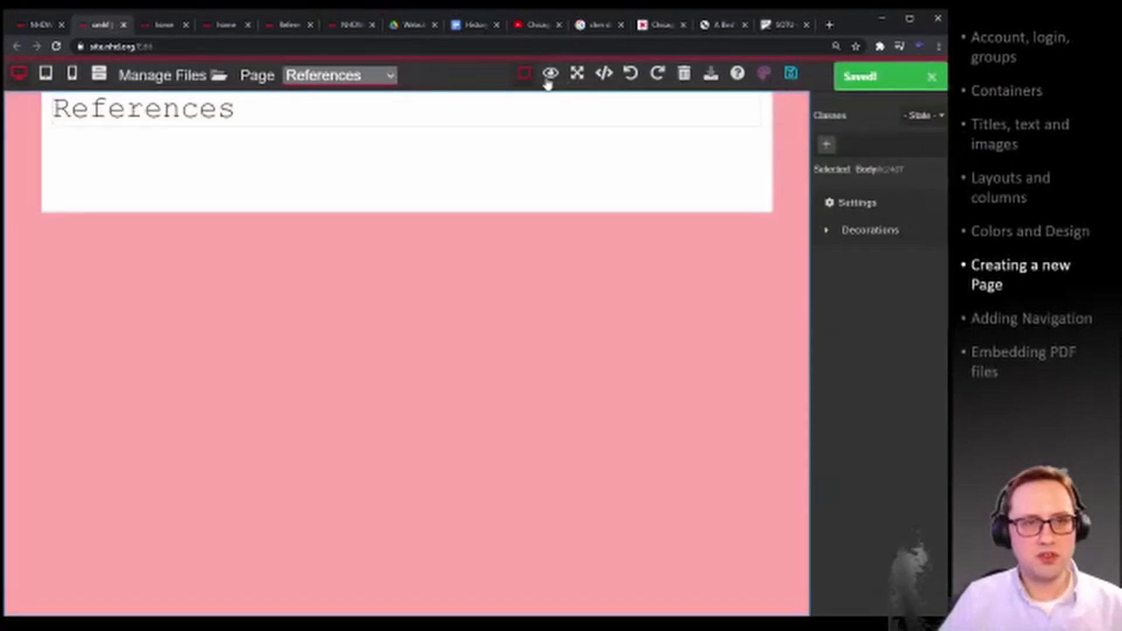
{"action": "left_click", "coordinate": [550, 74]}
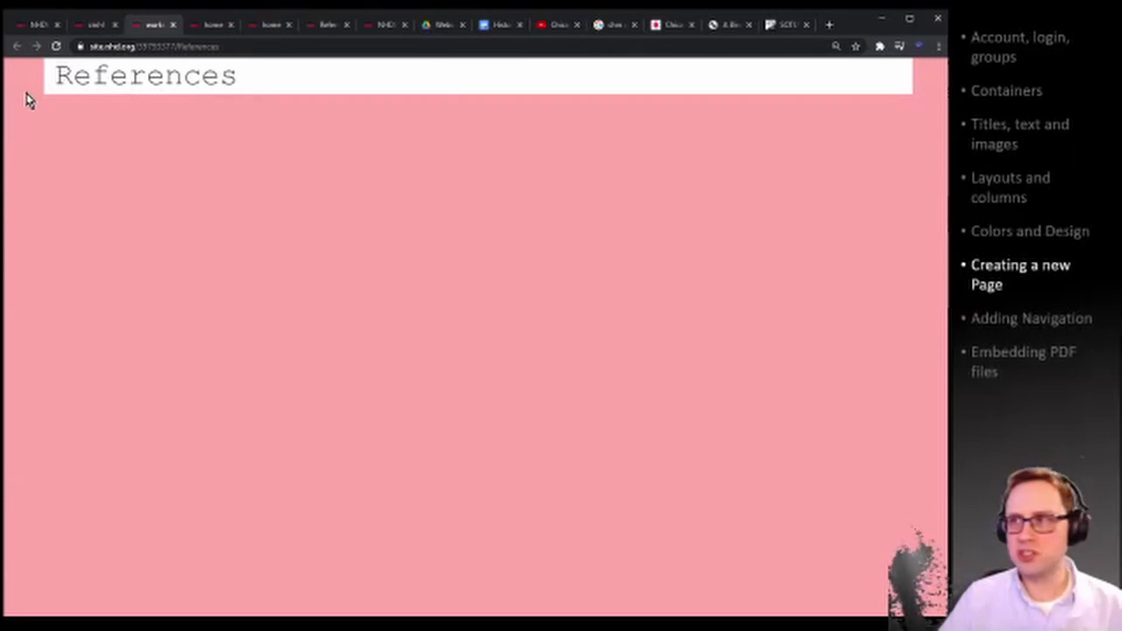
{"action": "left_click", "coordinate": [94, 26]}
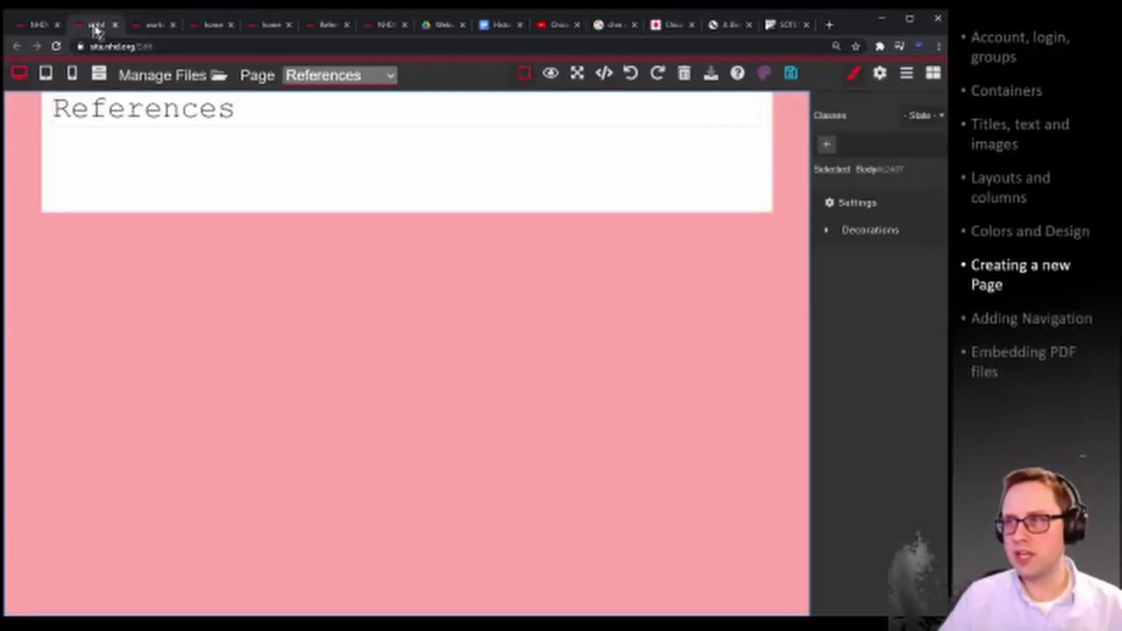
Open the home page and place an auto-Nav element between the author subtitle and the three-column section.
{"action": "left_click", "coordinate": [321, 106]}
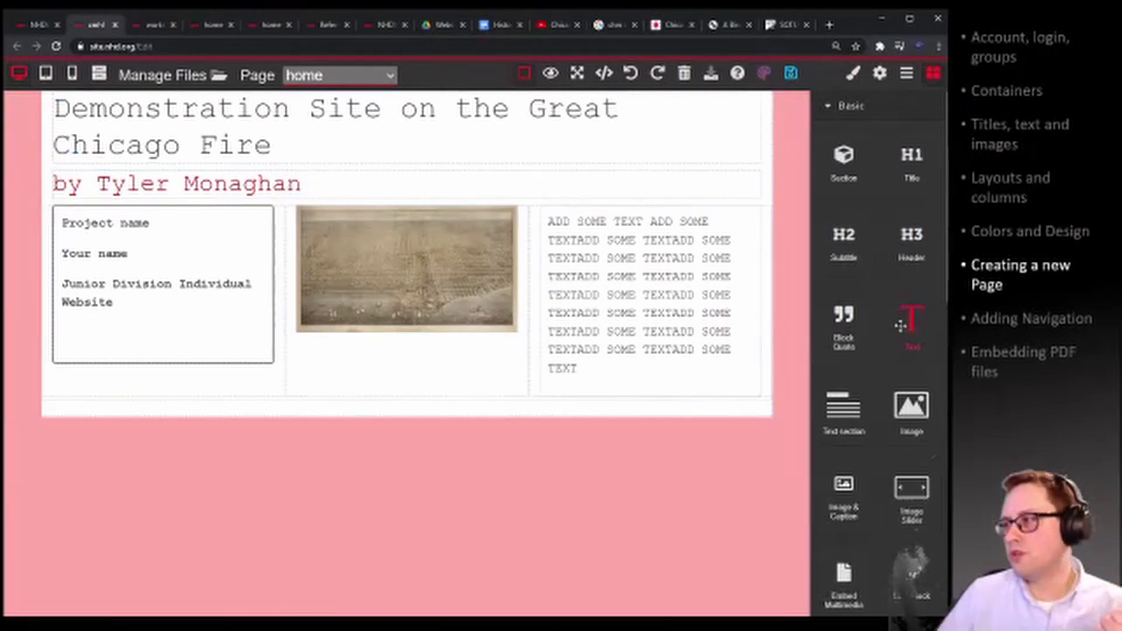
{"action": "scroll", "coordinate": [889, 362], "scroll_direction": "down", "scroll_amount": 2}
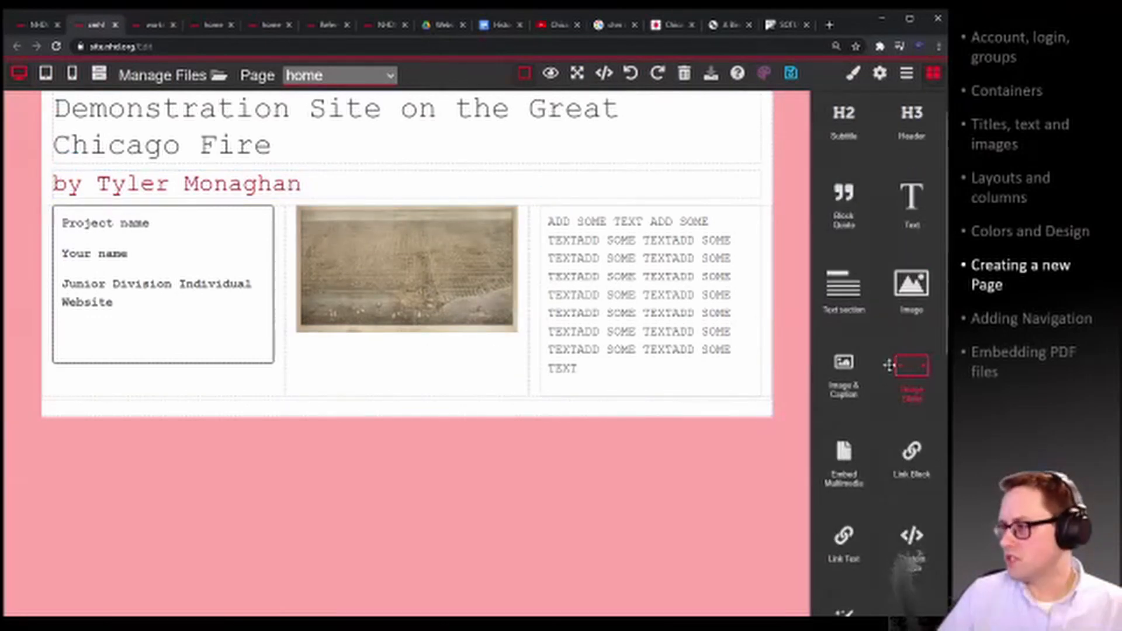
{"action": "scroll", "coordinate": [886, 339], "scroll_direction": "down", "scroll_amount": 3}
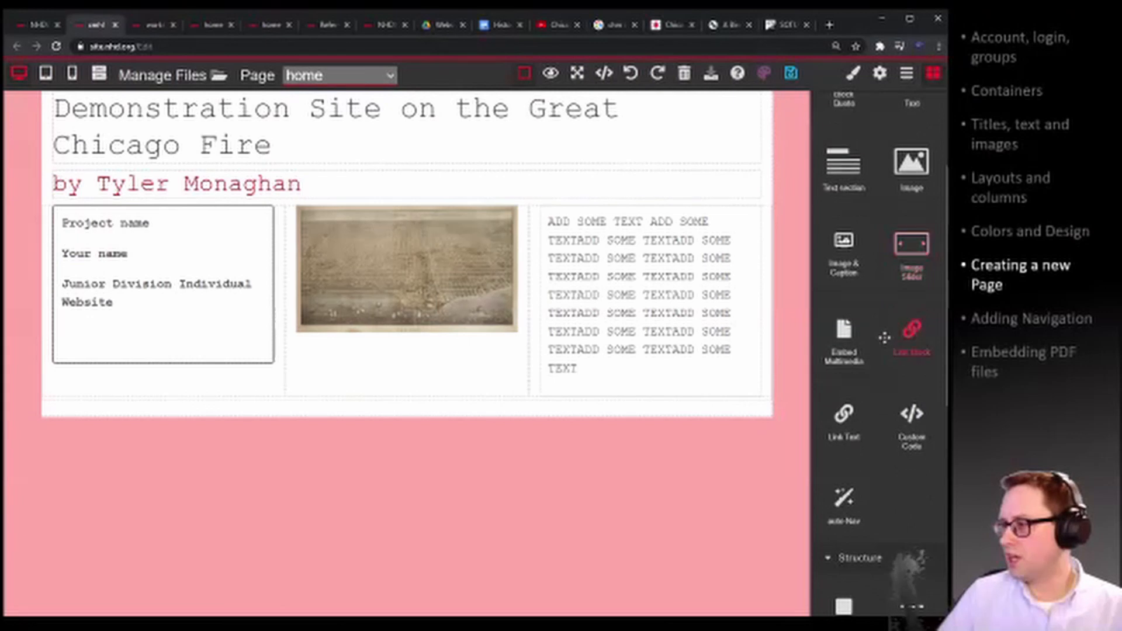
{"action": "scroll", "coordinate": [871, 362], "scroll_direction": "down", "scroll_amount": 1}
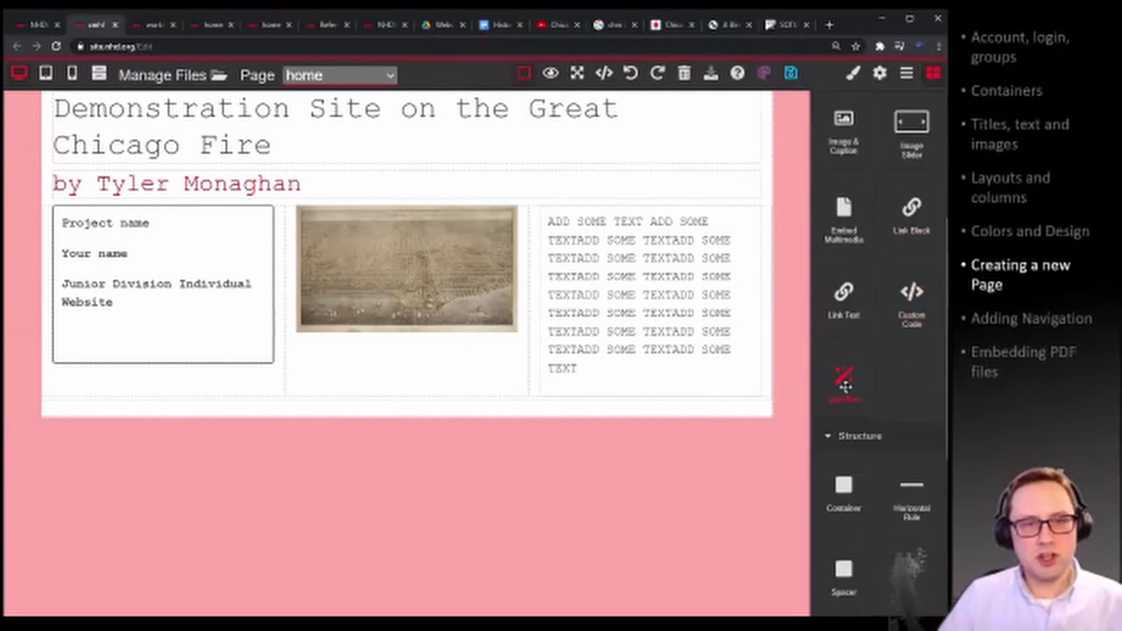
{"action": "key", "text": "ctrl+plus"}
{"action": "key", "text": "ctrl+plus"}
{"action": "scroll", "coordinate": [877, 414], "scroll_direction": "down", "scroll_amount": 2}
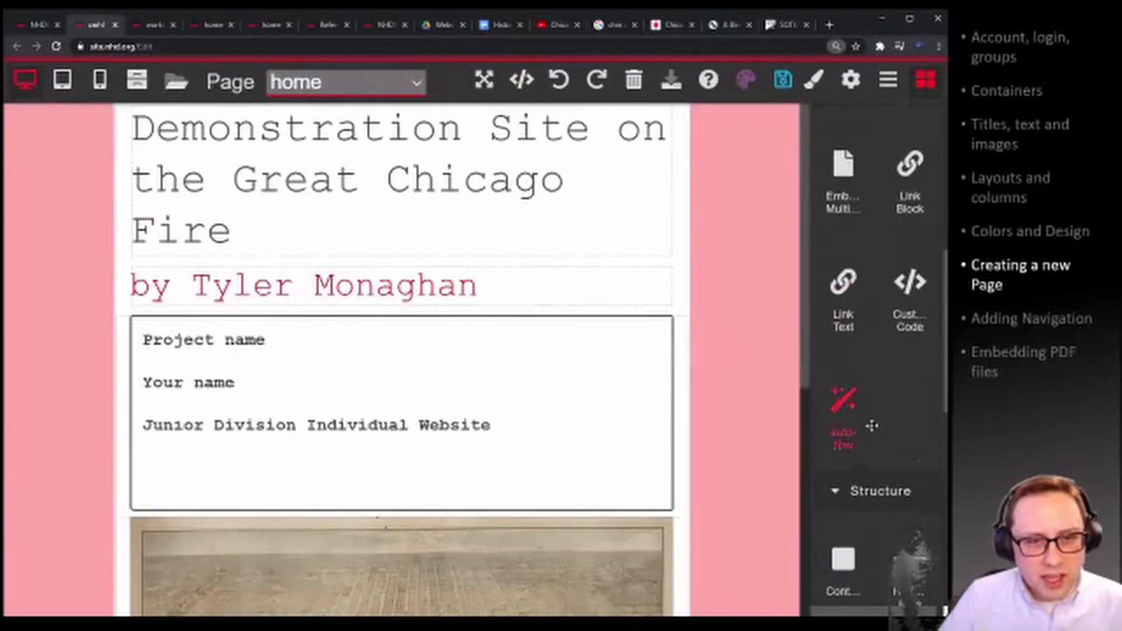
{"action": "key", "text": "ctrl+plus"}
{"action": "scroll", "coordinate": [873, 426], "scroll_direction": "down", "scroll_amount": 1}
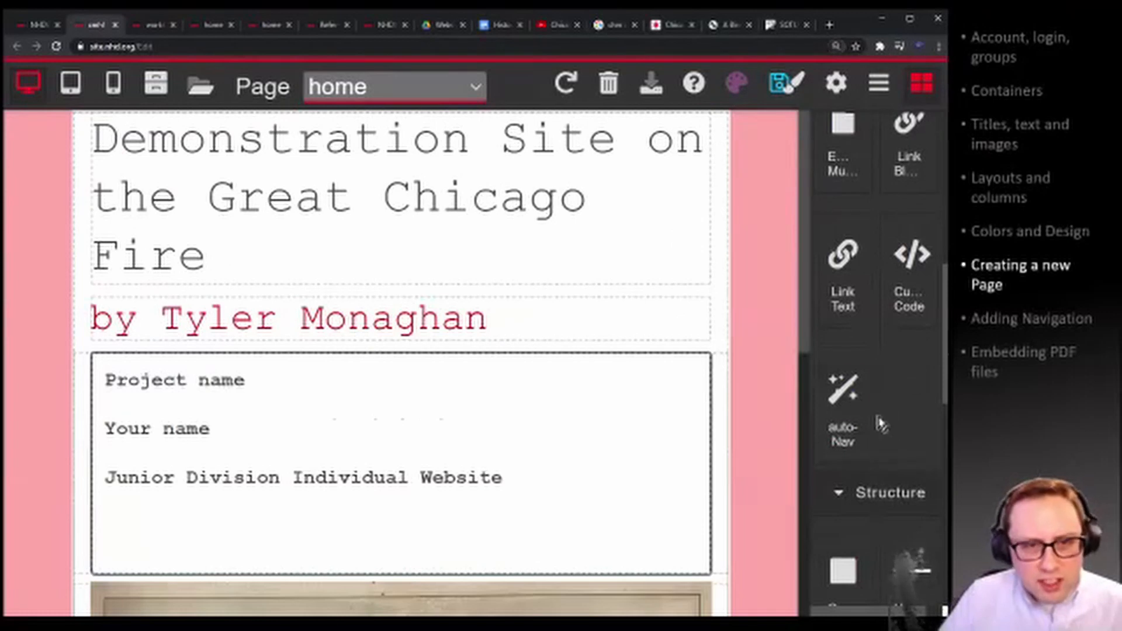
{"action": "key", "text": "ctrl+minus"}
{"action": "key", "text": "ctrl+minus"}
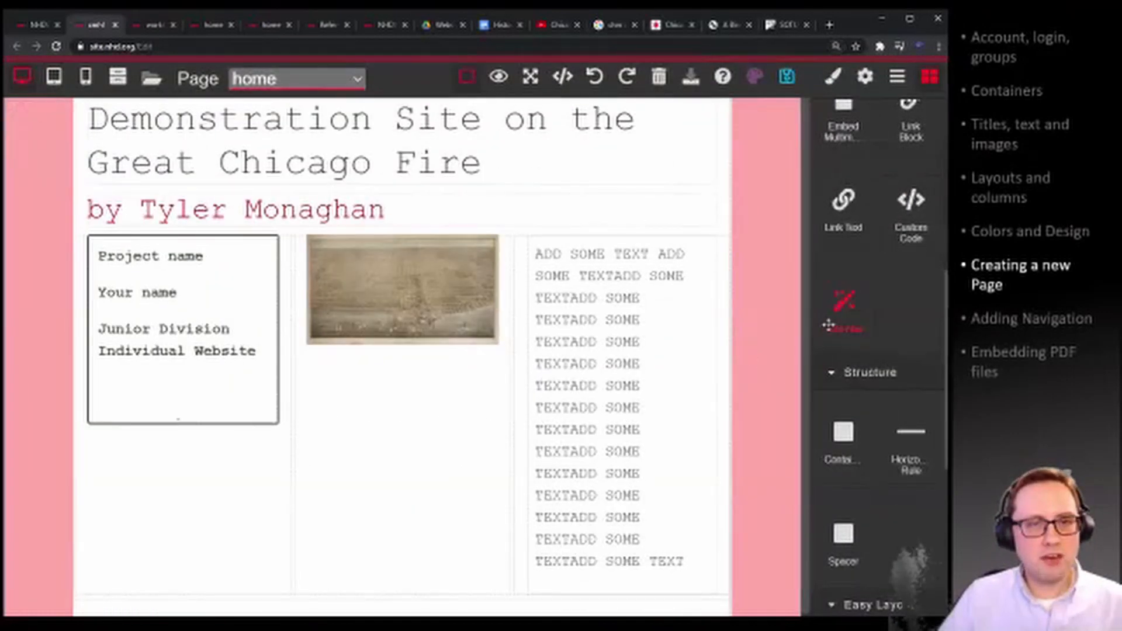
{"action": "left_click_drag", "start_coordinate": [833, 323], "coordinate": [534, 228]}
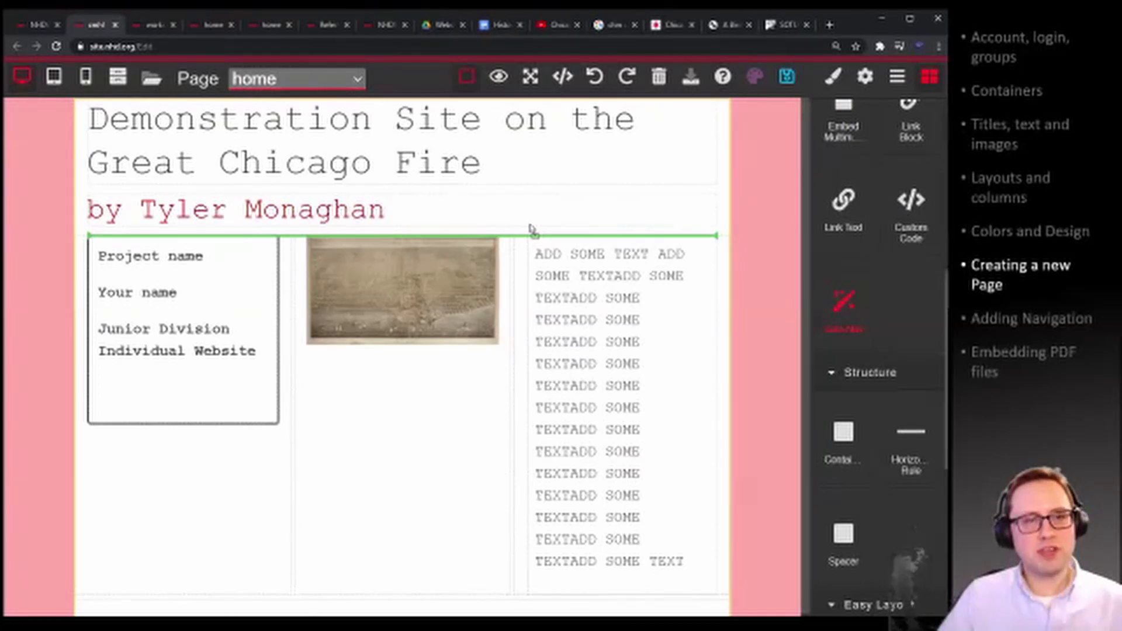
{"action": "left_click_drag", "start_coordinate": [532, 229], "coordinate": [529, 227]}
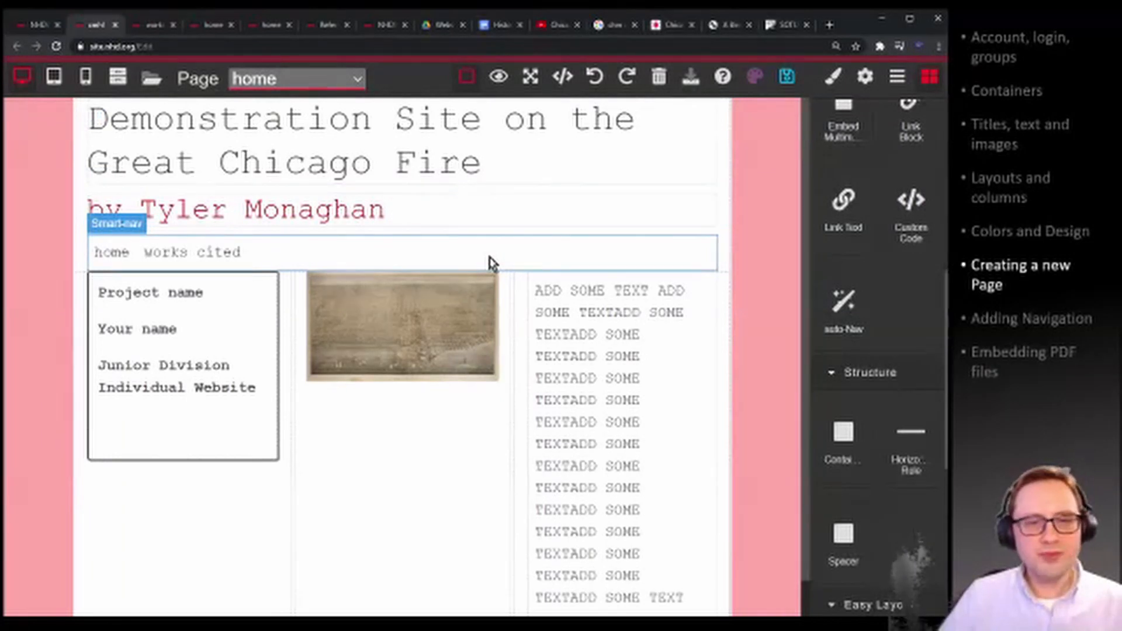
View the page entries in the navigation bar's Nav Editor and close it without changes.
{"action": "left_click", "coordinate": [490, 263]}
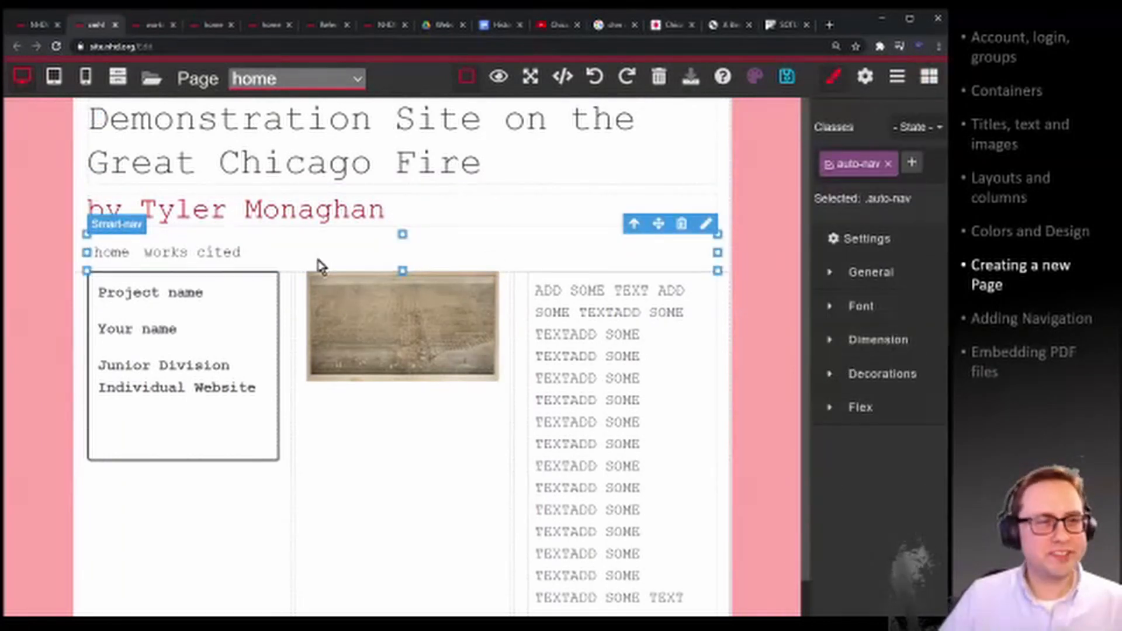
{"action": "double_click", "coordinate": [263, 259]}
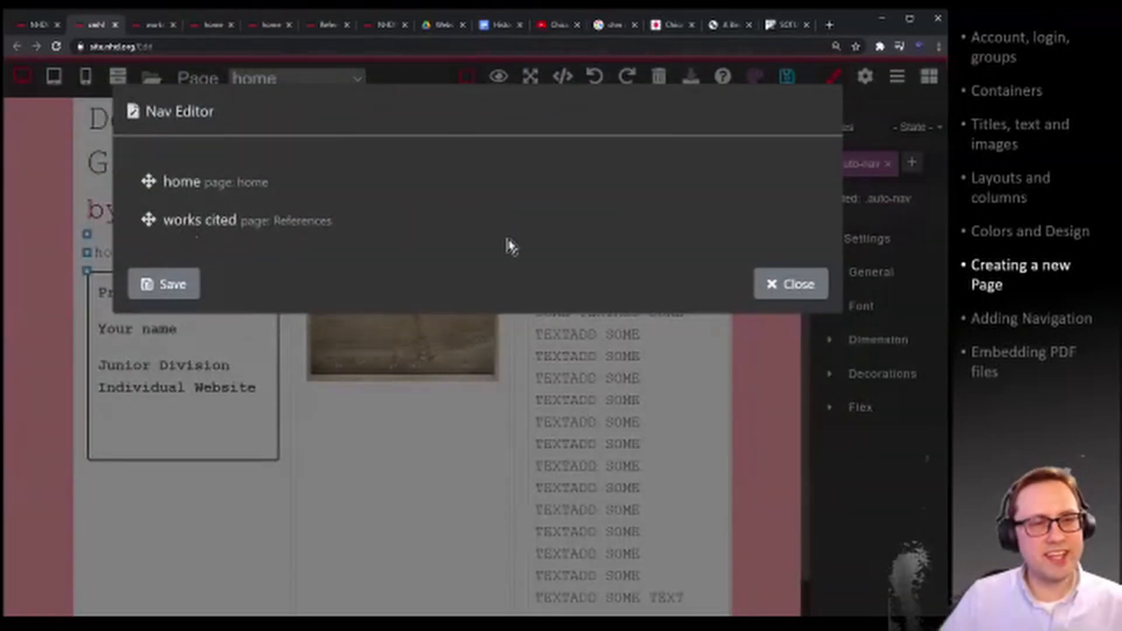
{"action": "left_click", "coordinate": [795, 284]}
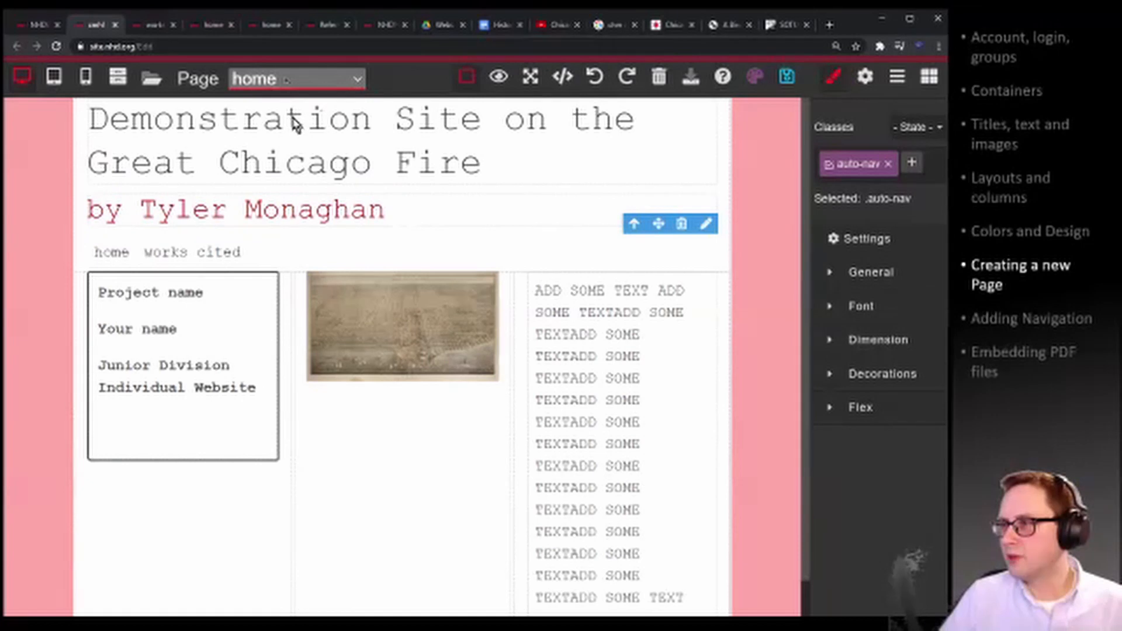
Change the title of the References page to "References" in the page manager, and save the home page.
{"action": "left_click", "coordinate": [307, 153]}
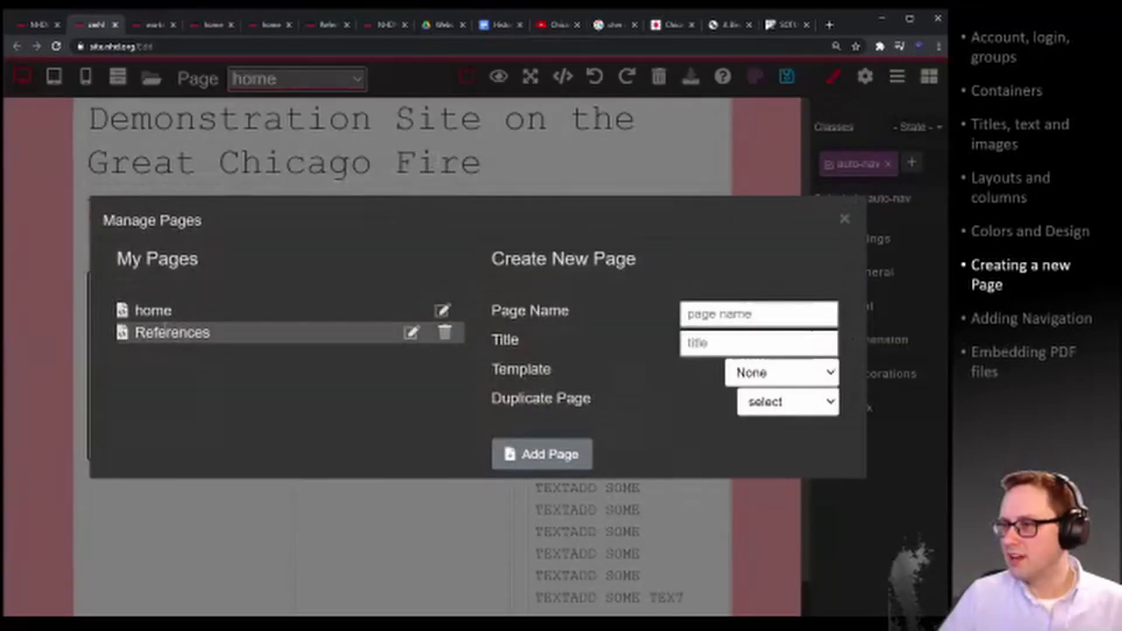
{"action": "left_click", "coordinate": [757, 341]}
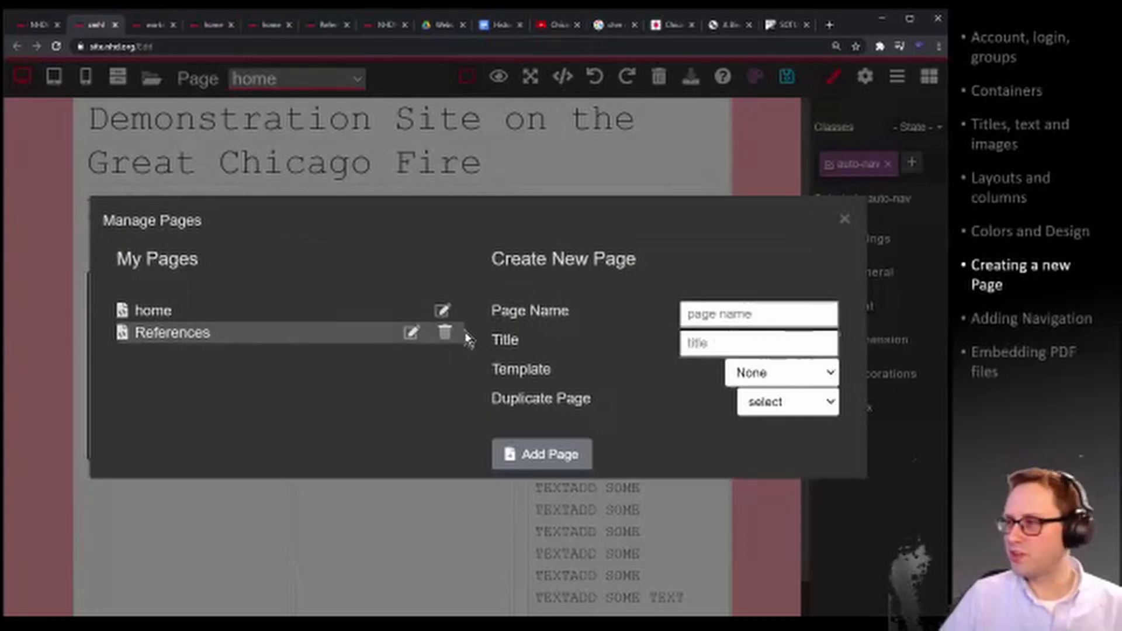
{"action": "left_click", "coordinate": [411, 333]}
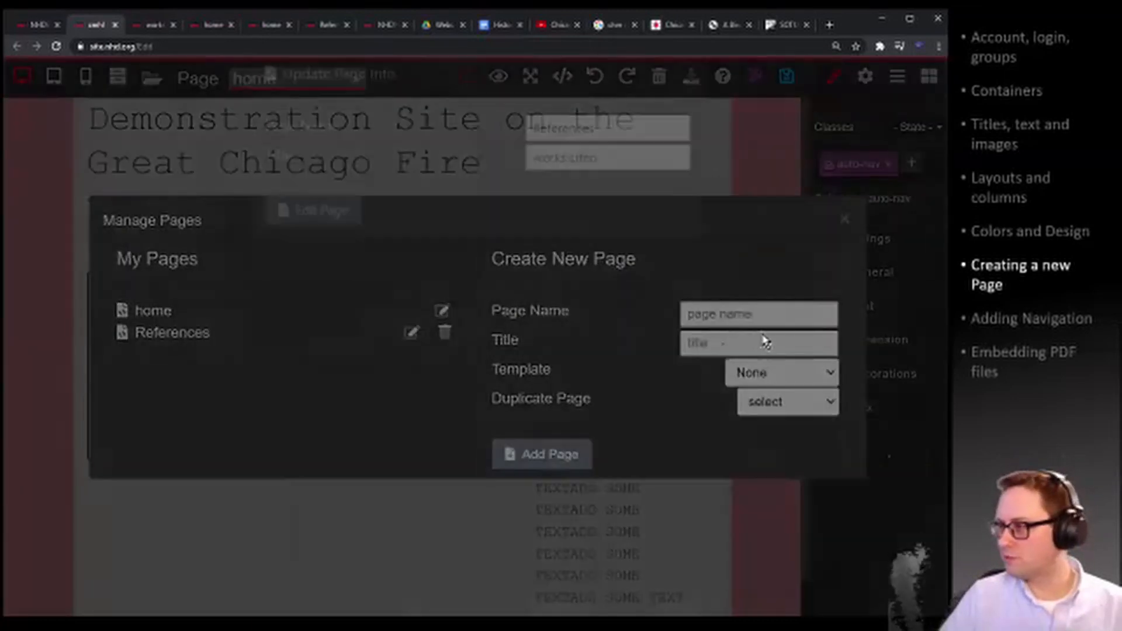
{"action": "left_click_drag", "start_coordinate": [597, 196], "coordinate": [406, 205]}
{"action": "type", "text": "R"}
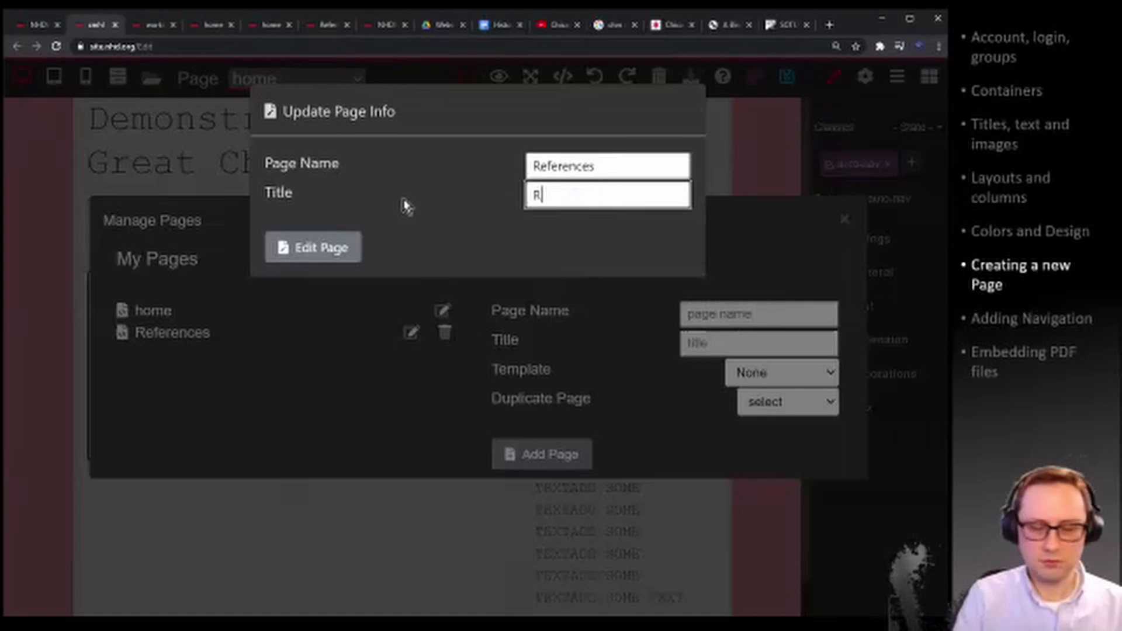
{"action": "key", "text": "BackSpace"}
{"action": "type", "text": "rences"}
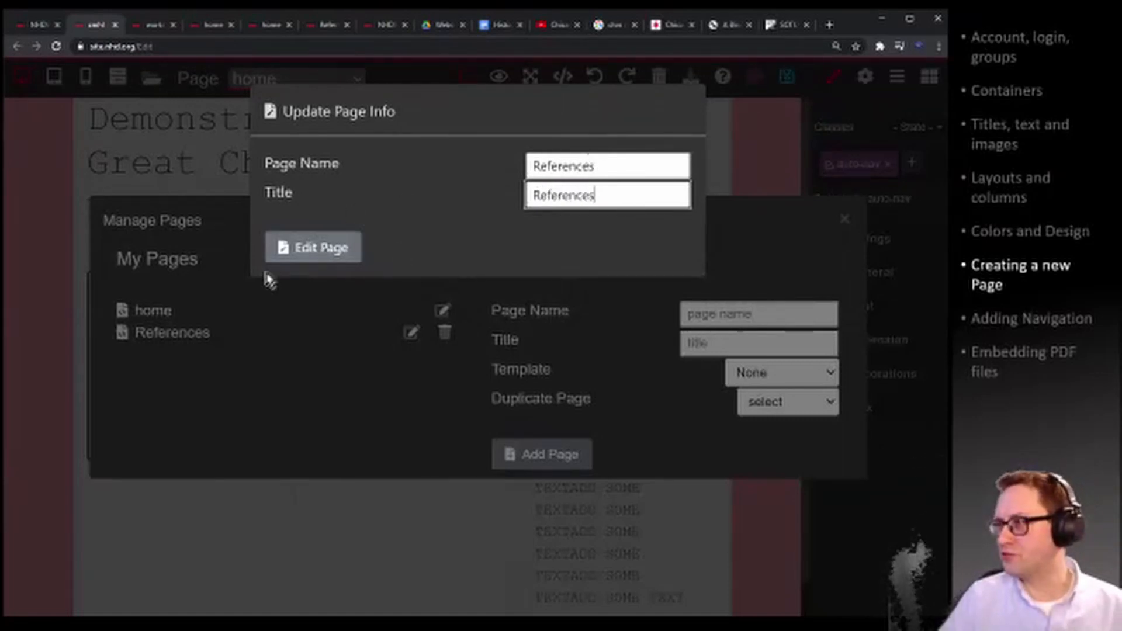
{"action": "left_click", "coordinate": [288, 251]}
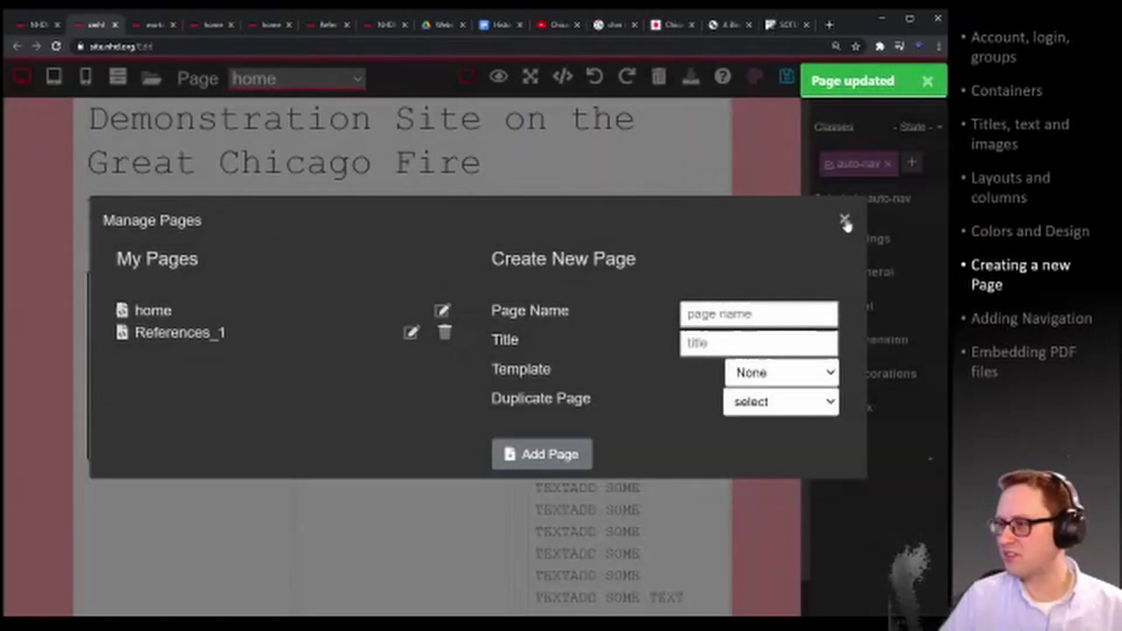
{"action": "left_click", "coordinate": [846, 221]}
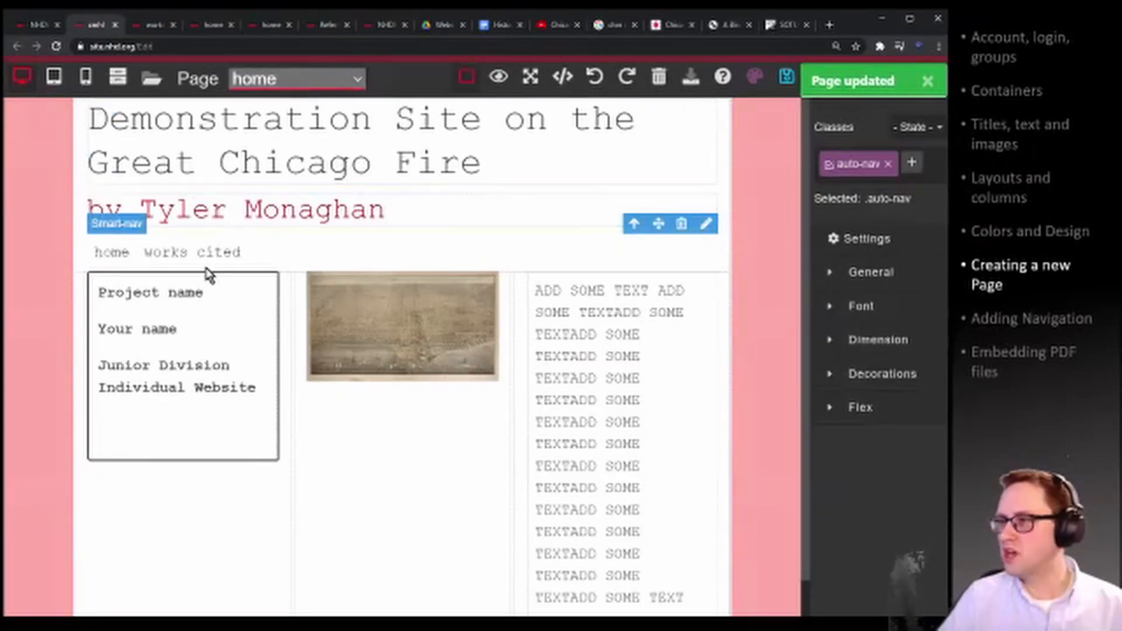
{"action": "left_click", "coordinate": [265, 251]}
{"action": "left_click", "coordinate": [787, 76]}
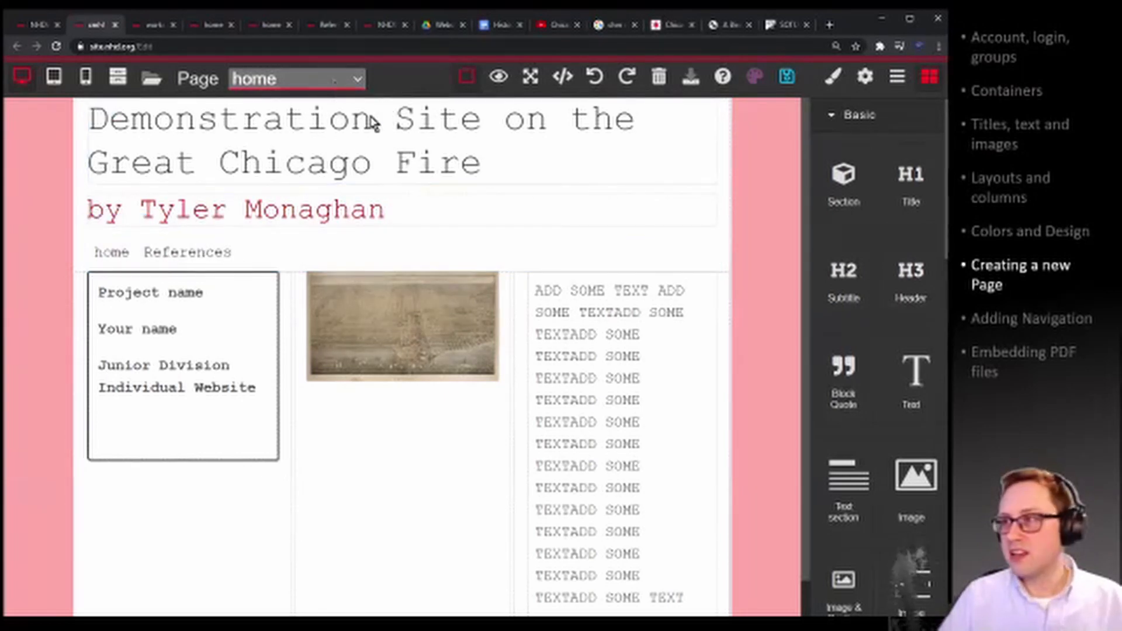
Create a new page with both the page name and the title "Introduction".
{"action": "left_click", "coordinate": [305, 150]}
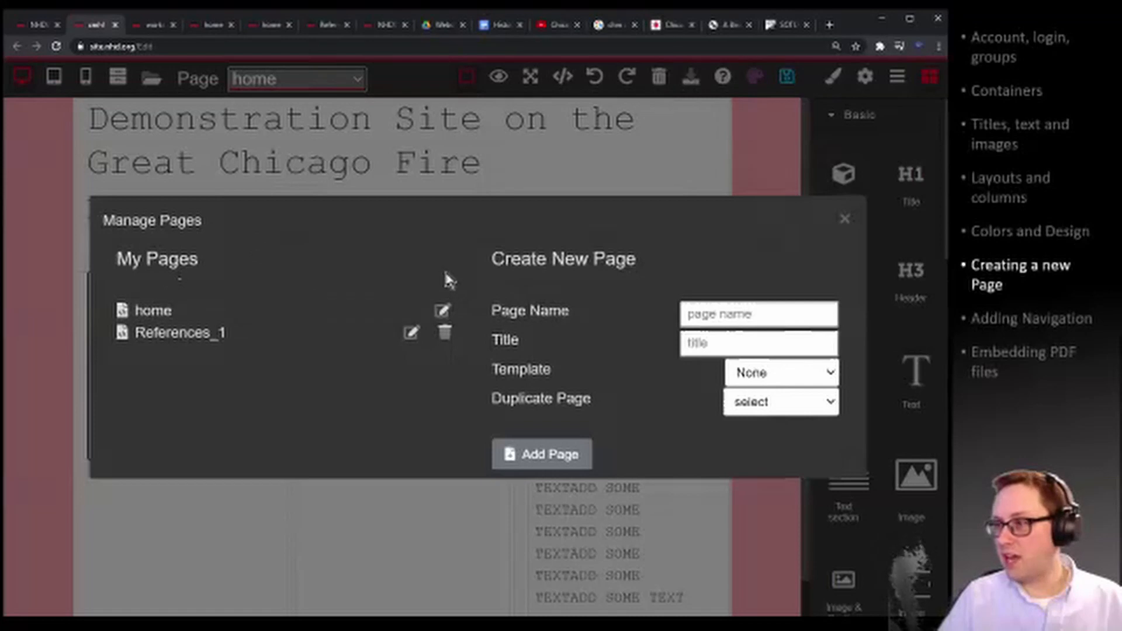
{"action": "left_click", "coordinate": [724, 321]}
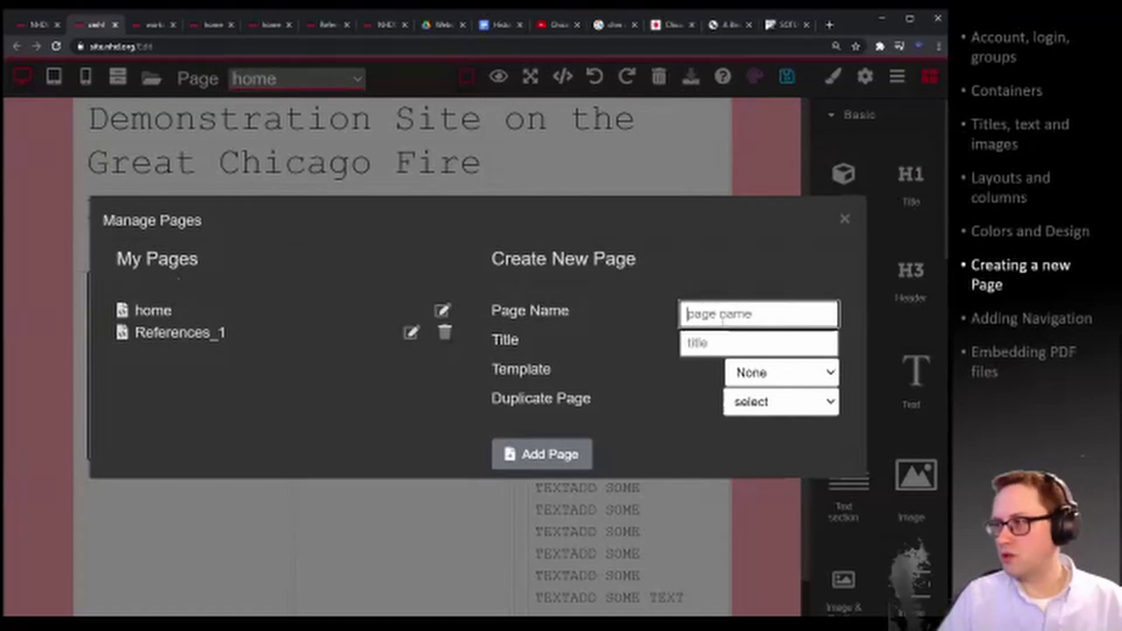
{"action": "type", "text": "Introduction"}
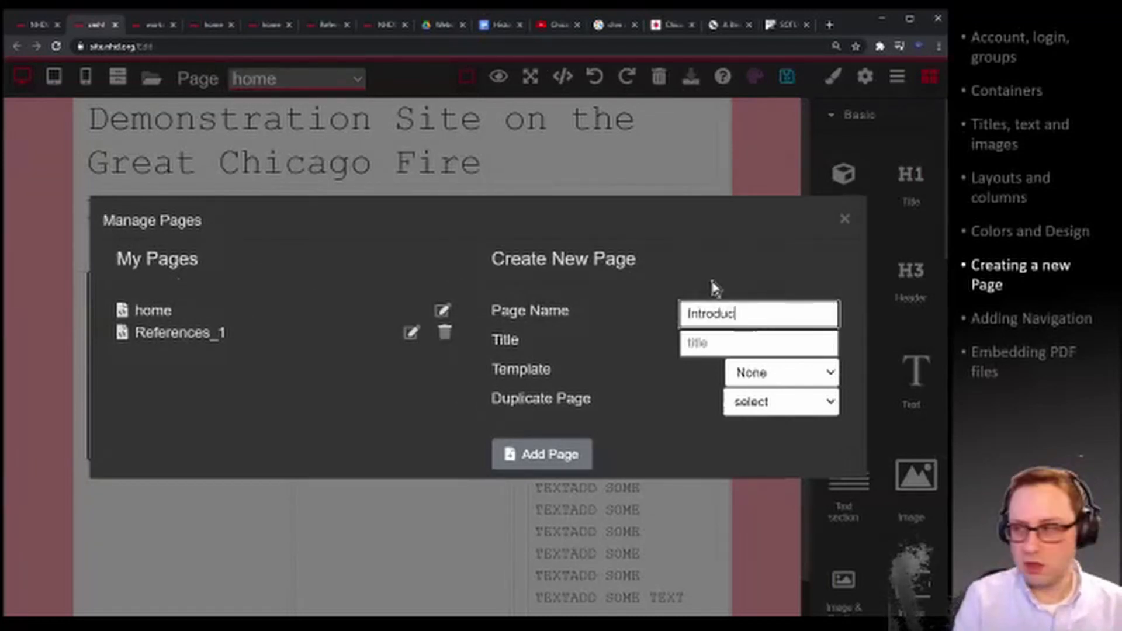
{"action": "left_click", "coordinate": [717, 340]}
{"action": "type", "text": "Introduction"}
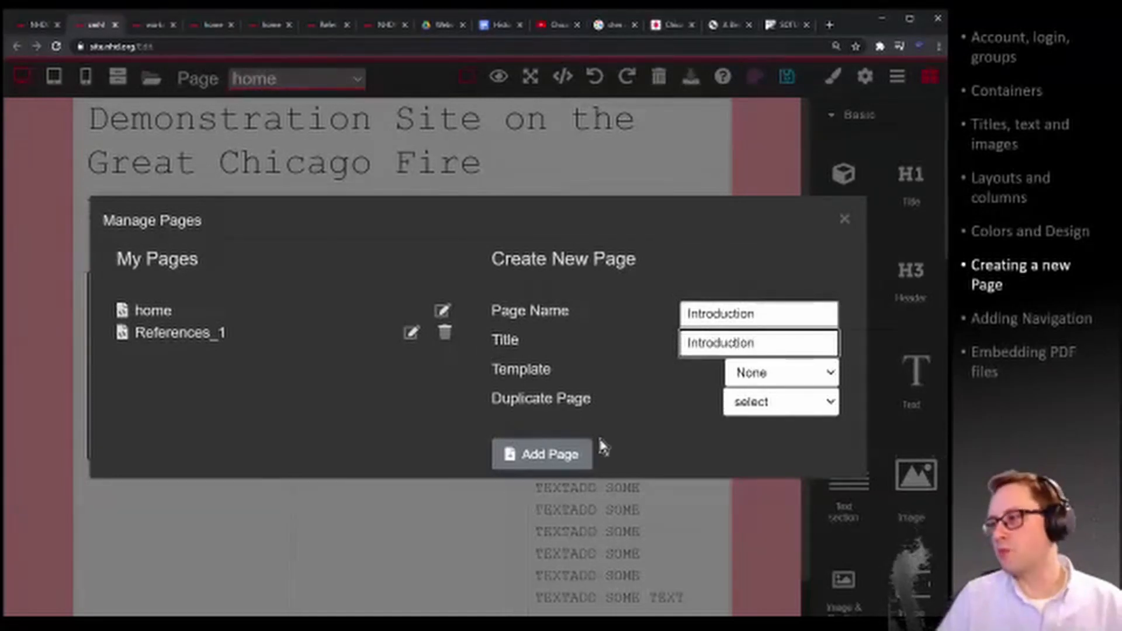
{"action": "left_click", "coordinate": [531, 458]}
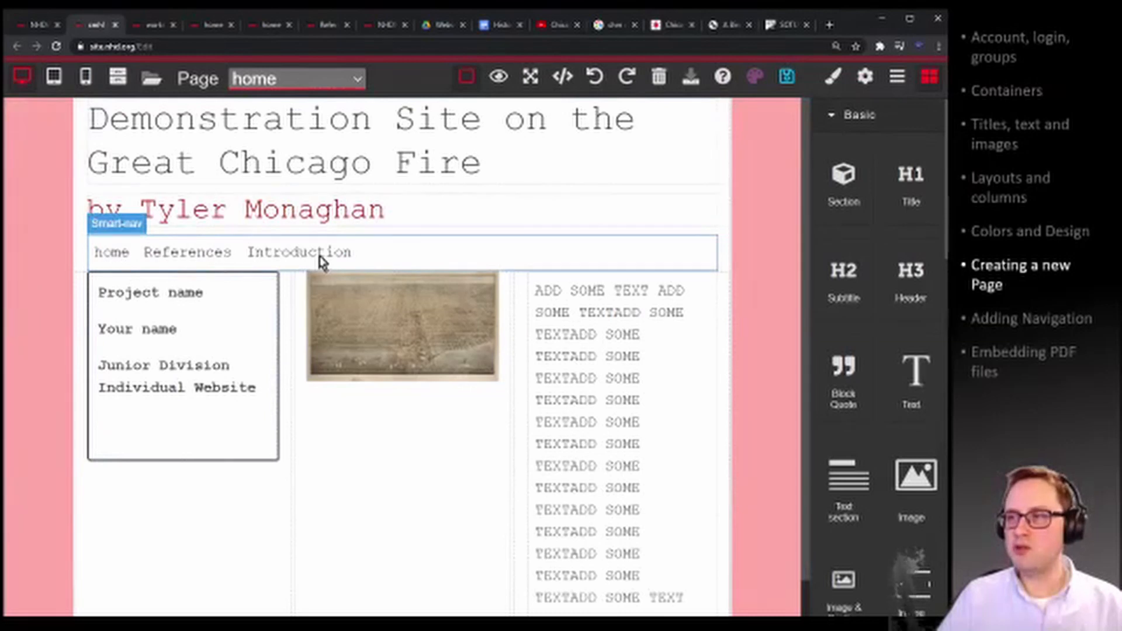
Preview the home page, follow its References navigation link, and return to the editor.
{"action": "left_click", "coordinate": [500, 77]}
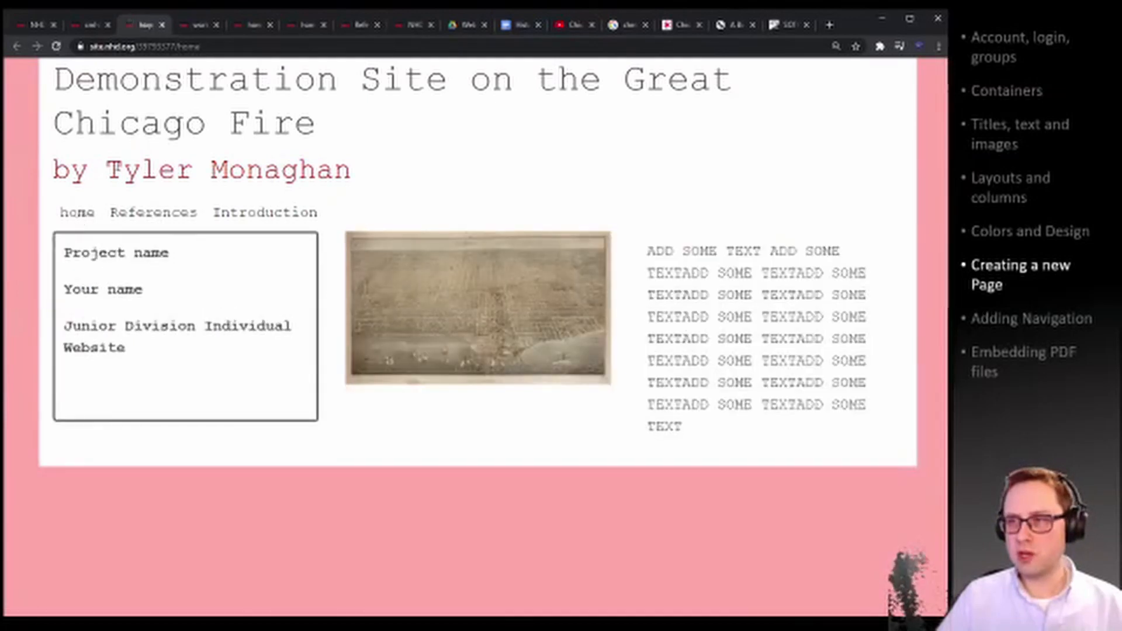
{"action": "left_click", "coordinate": [152, 214]}
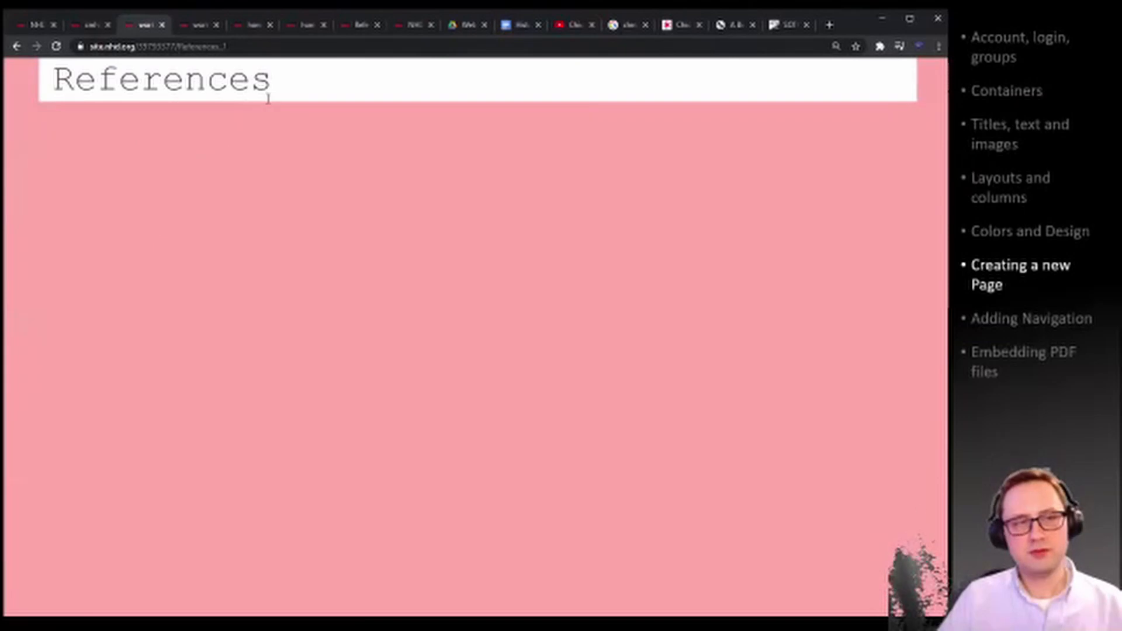
{"action": "left_click", "coordinate": [95, 29]}
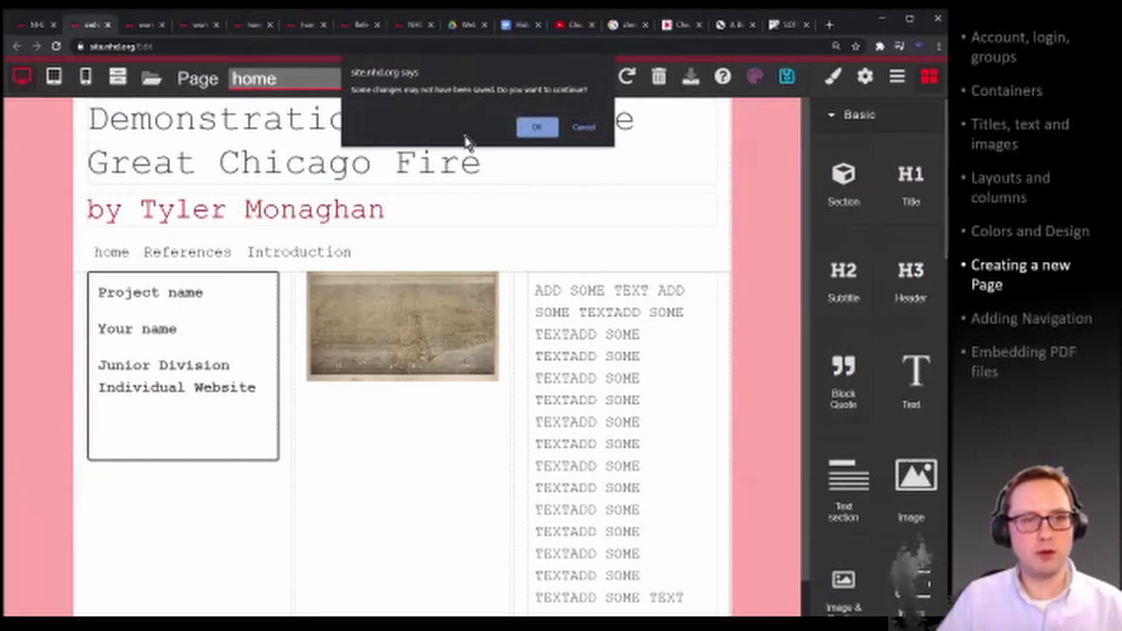
Save the home page, and on the References_1 page add an auto-Nav element below the title and save.
{"action": "left_click", "coordinate": [585, 134]}
{"action": "left_click", "coordinate": [787, 76]}
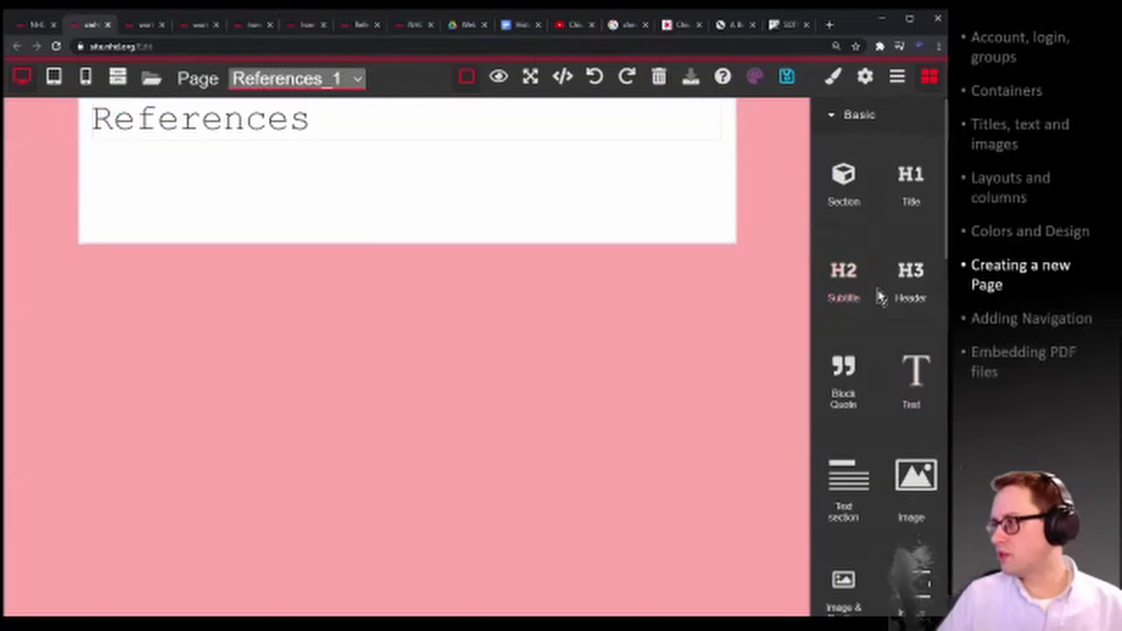
{"action": "scroll", "coordinate": [877, 296], "scroll_direction": "down", "scroll_amount": 5}
{"action": "scroll", "coordinate": [861, 520], "scroll_direction": "down", "scroll_amount": 3}
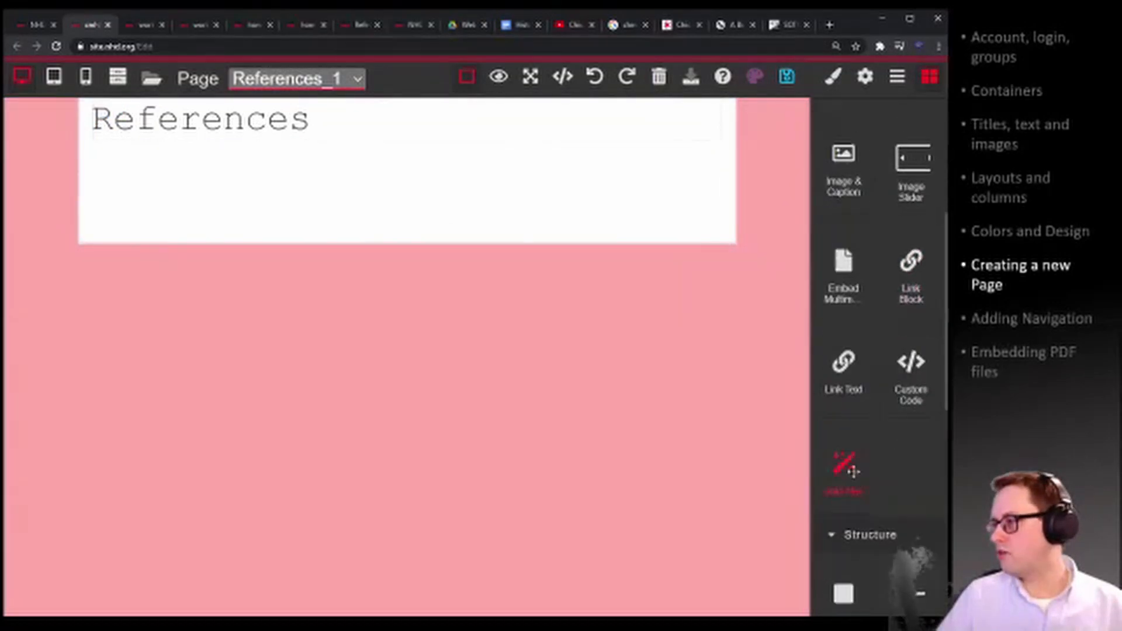
{"action": "left_click_drag", "start_coordinate": [844, 404], "coordinate": [321, 167]}
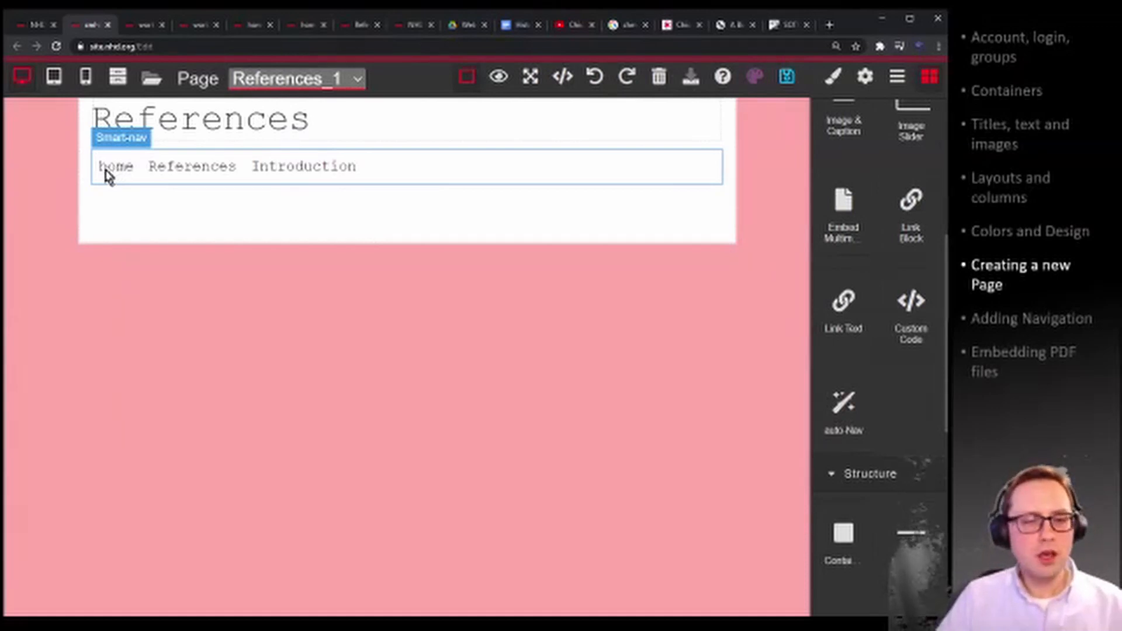
{"action": "left_click", "coordinate": [774, 117]}
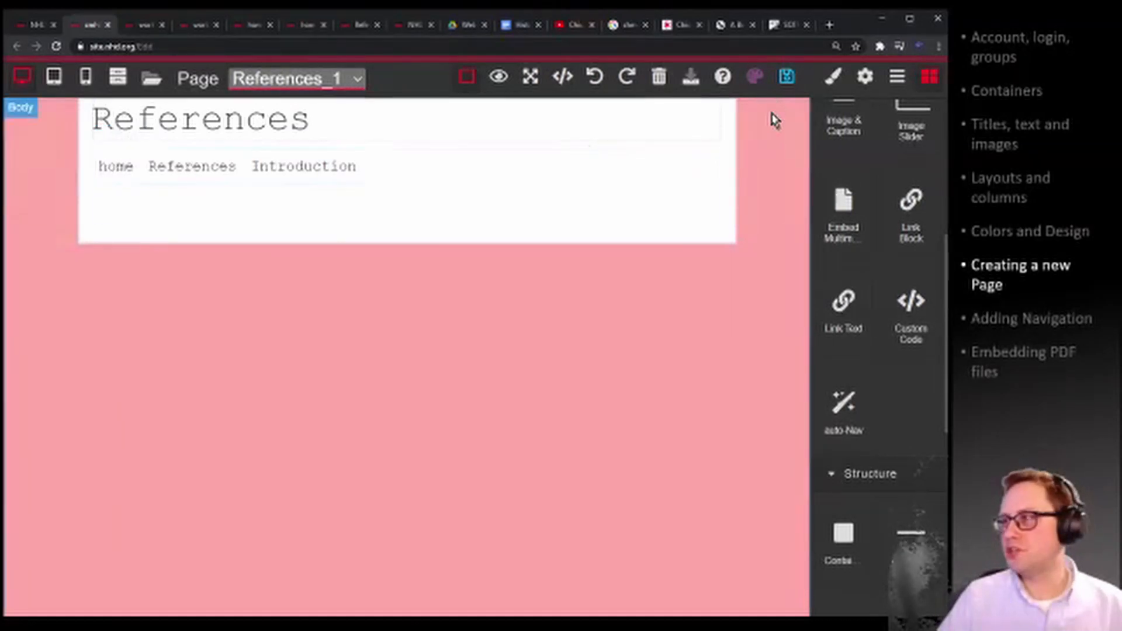
{"action": "left_click", "coordinate": [787, 76]}
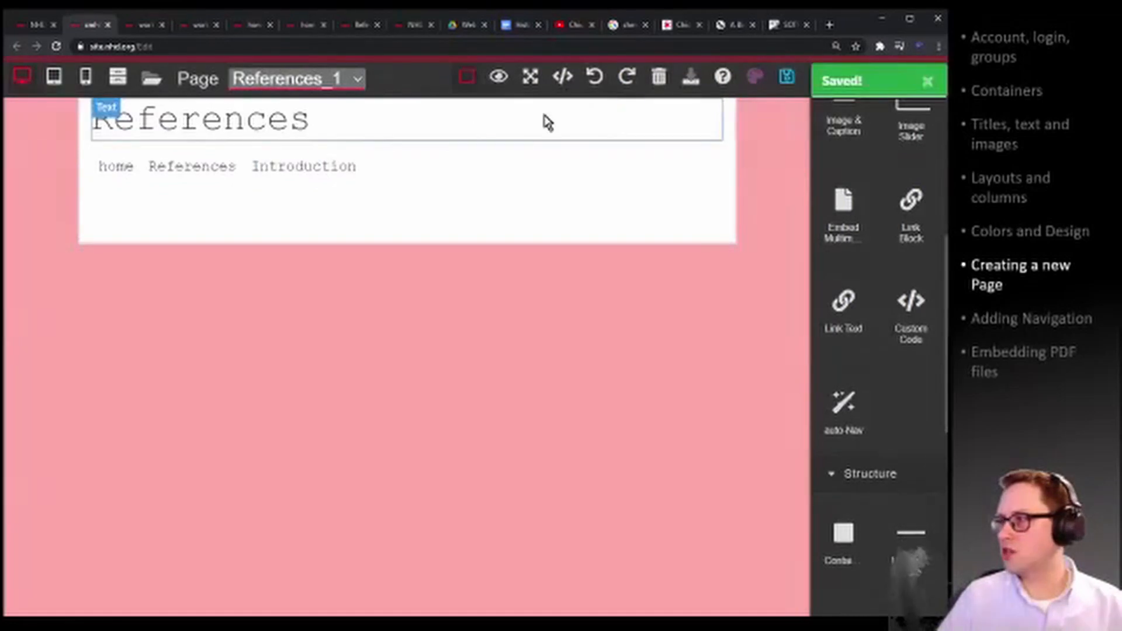
Preview the References page, follow the home and References navigation links back and forth, and return to the editor.
{"action": "left_click", "coordinate": [499, 77]}
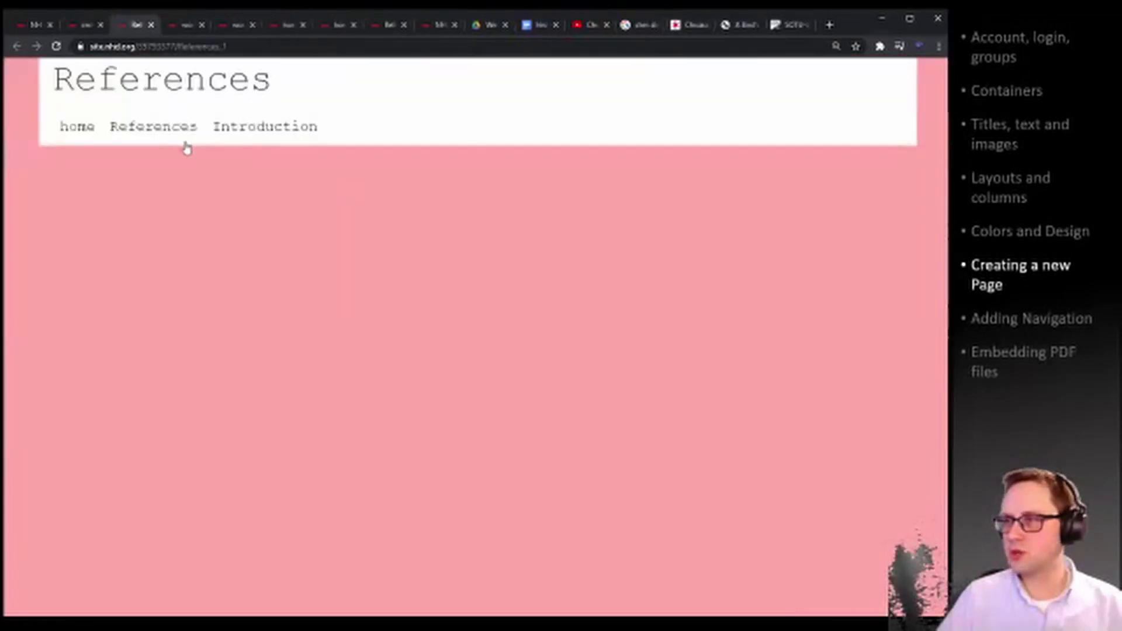
{"action": "left_click", "coordinate": [71, 133]}
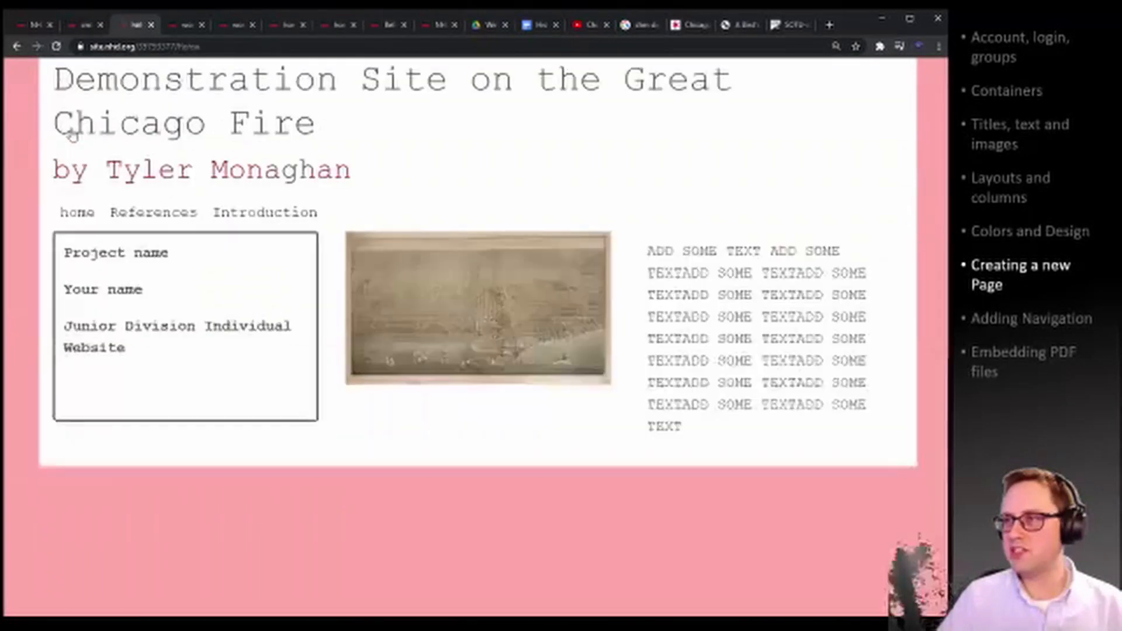
{"action": "left_click", "coordinate": [134, 214]}
{"action": "left_click", "coordinate": [78, 126]}
{"action": "left_click", "coordinate": [138, 214]}
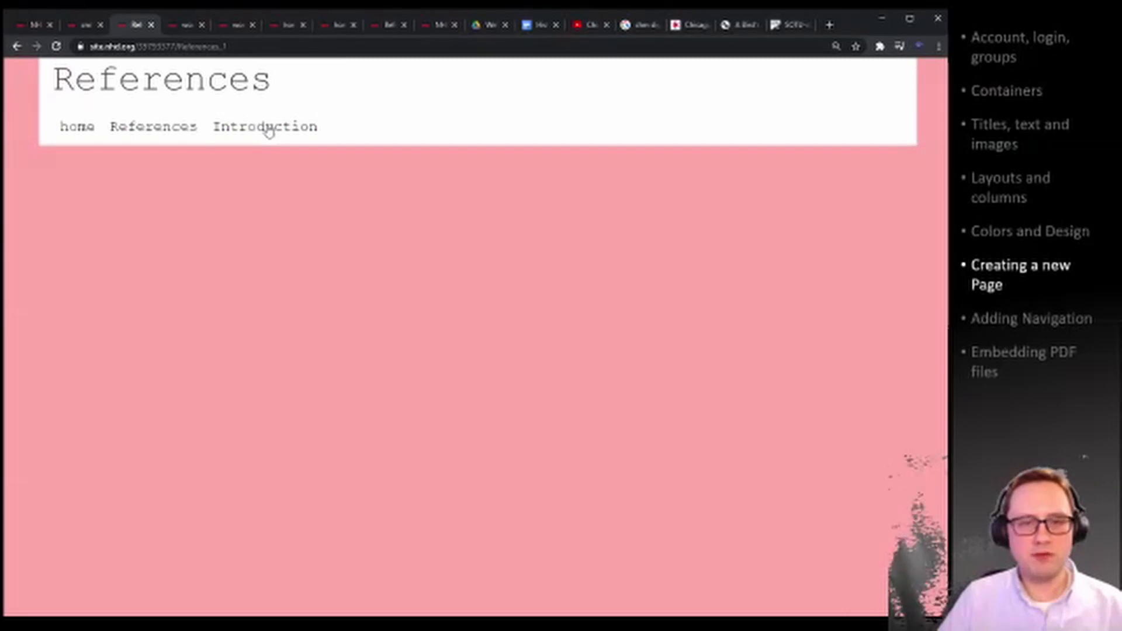
{"action": "left_click", "coordinate": [85, 24]}
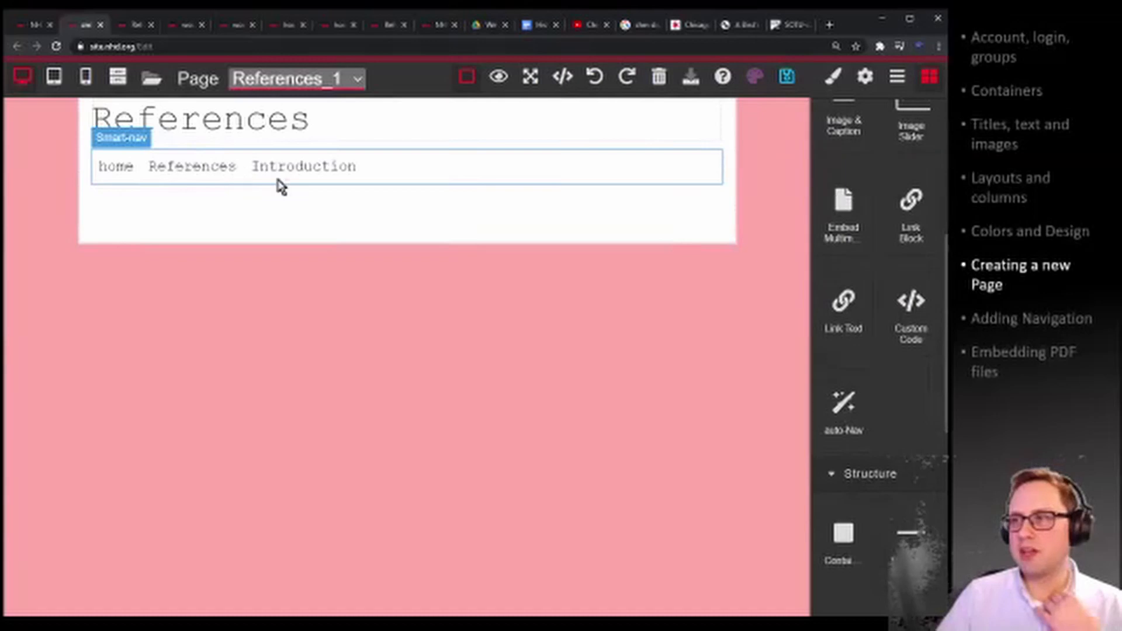
Reorder the navigation in the Nav Editor so Introduction comes between home and References, and save the navigation and the page.
{"action": "double_click", "coordinate": [189, 177]}
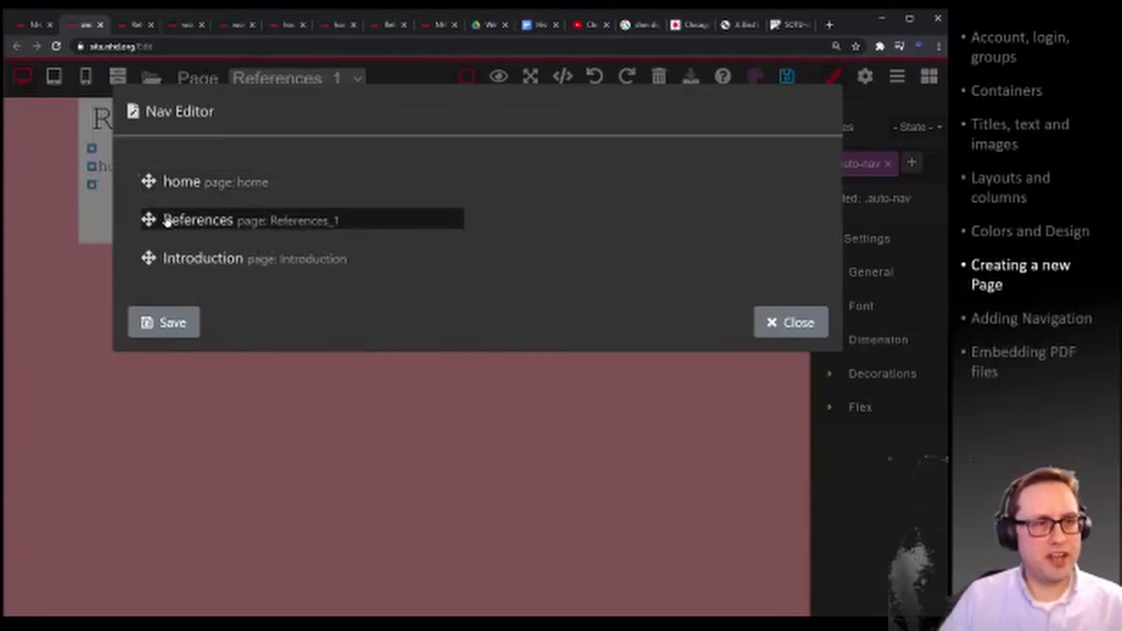
{"action": "key", "text": "ctrl+plus"}
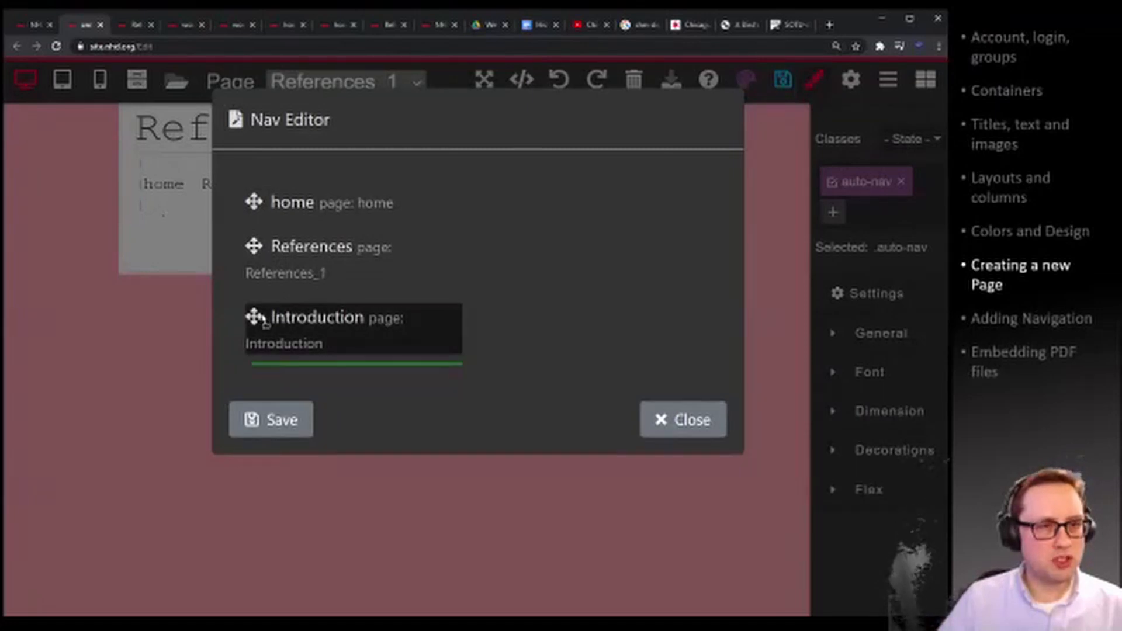
{"action": "left_click_drag", "start_coordinate": [254, 318], "coordinate": [252, 229]}
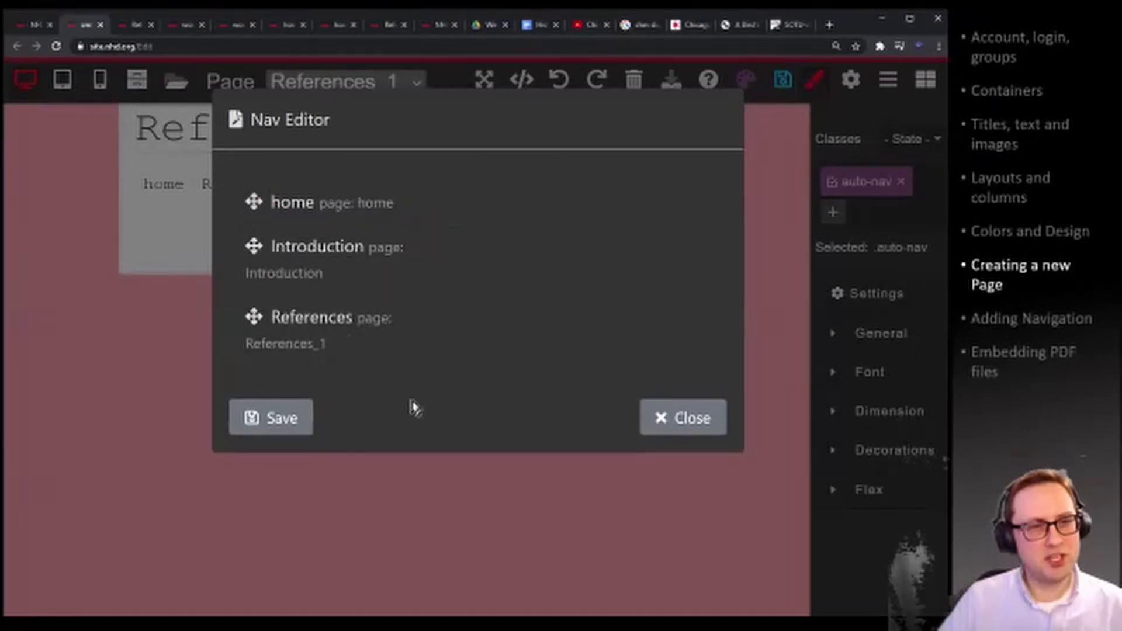
{"action": "left_click", "coordinate": [302, 419]}
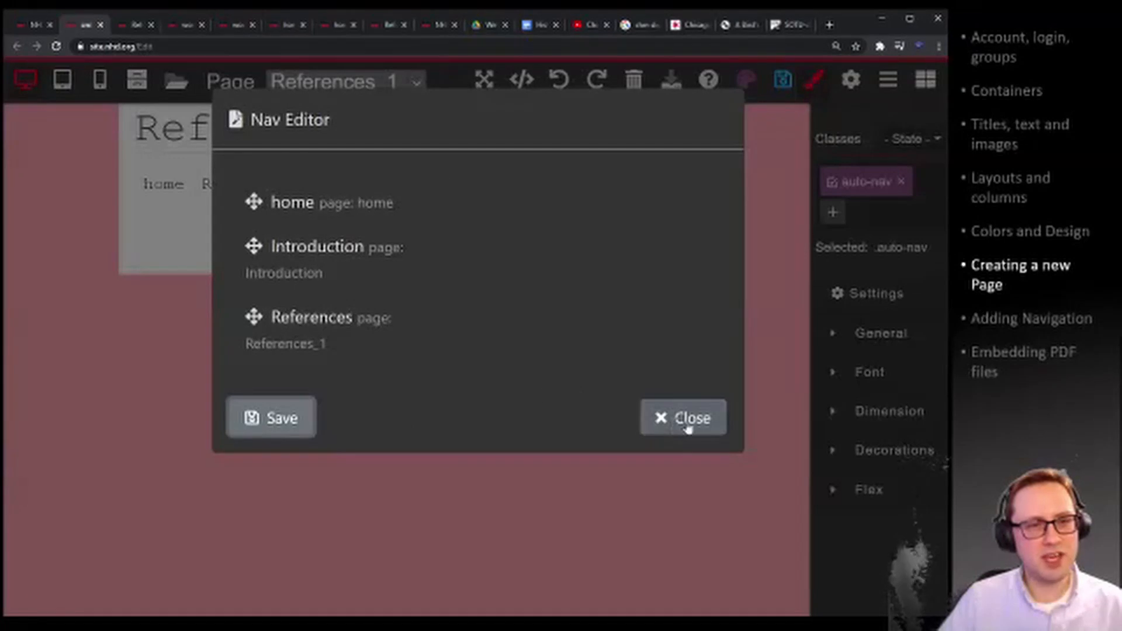
{"action": "left_click", "coordinate": [688, 422]}
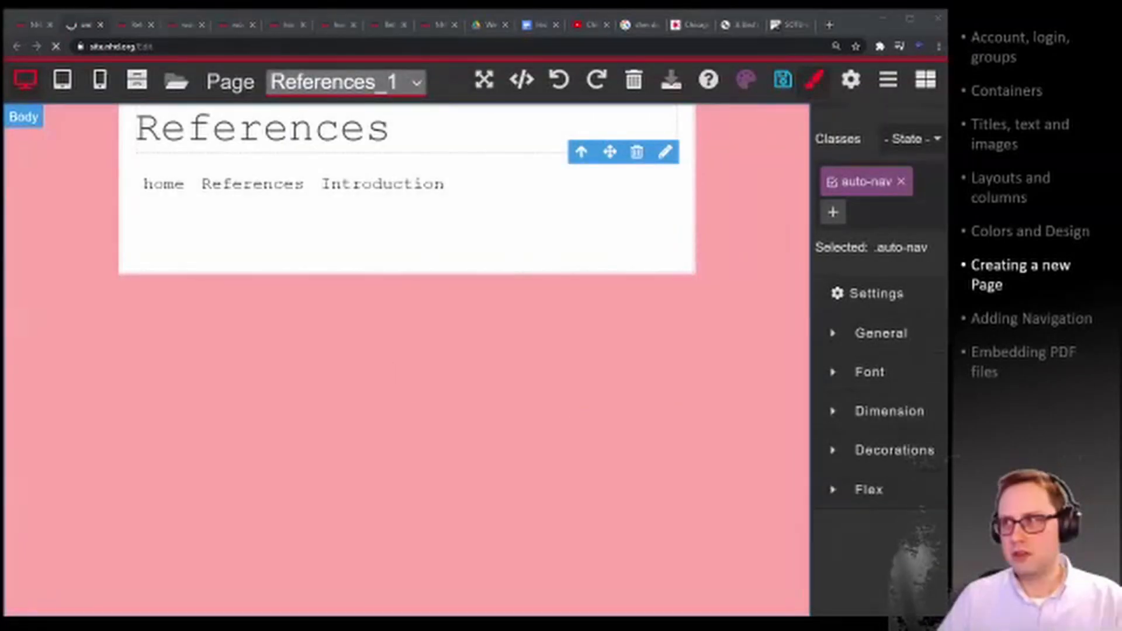
{"action": "left_click", "coordinate": [783, 81]}
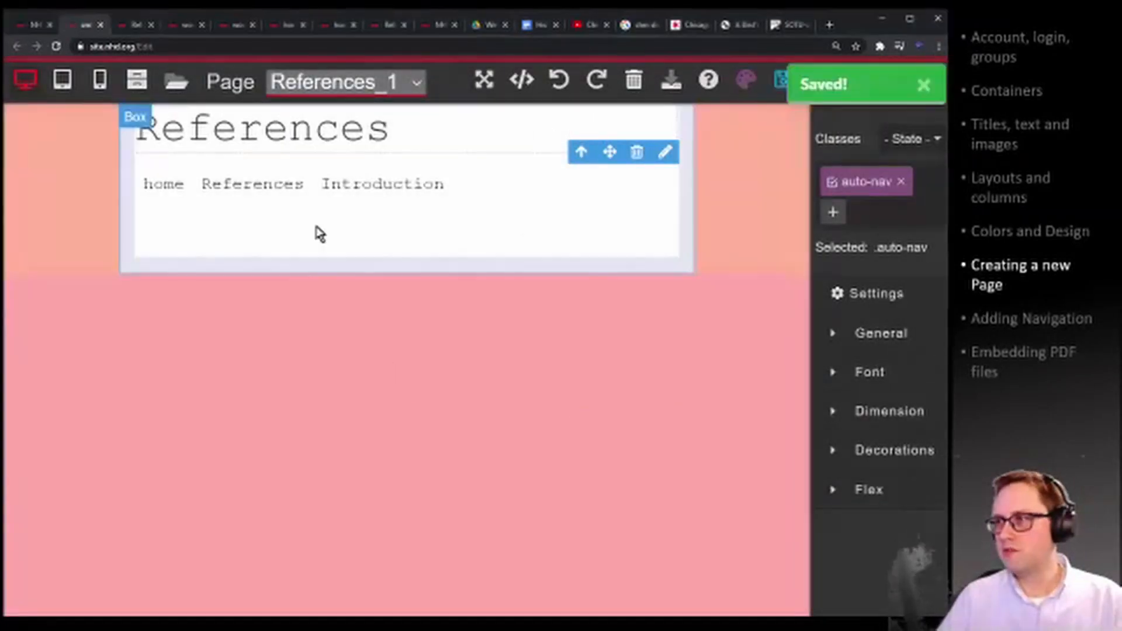
On the home page, group References with Introduction under an *Introduction* submenu in the Nav Editor, and save the navigation and page.
{"action": "left_click", "coordinate": [326, 309]}
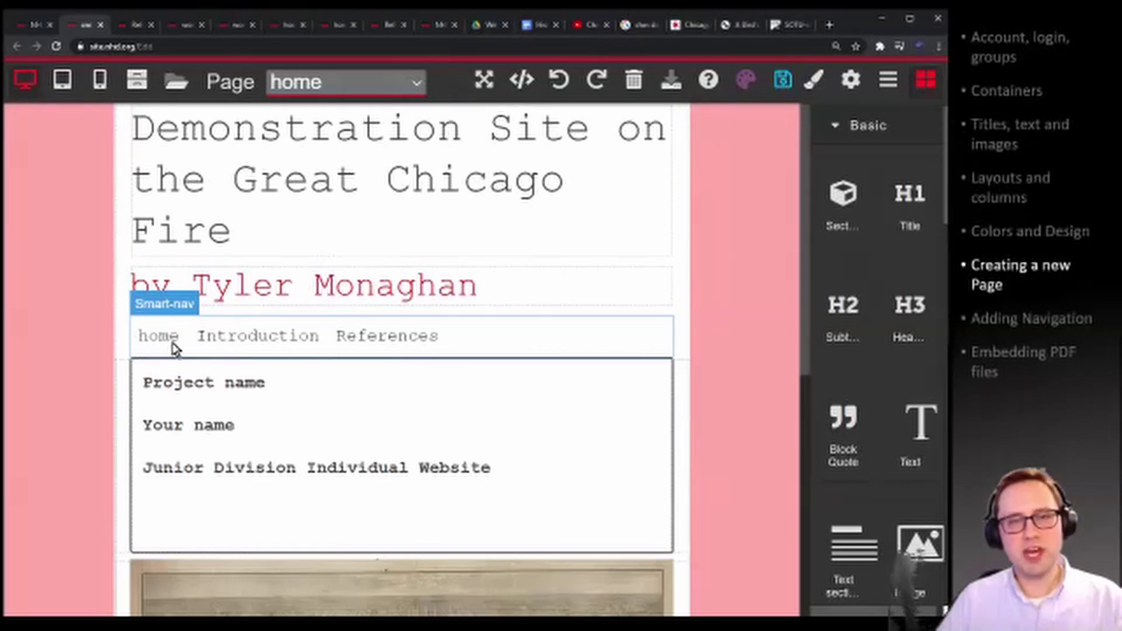
{"action": "left_click", "coordinate": [471, 346]}
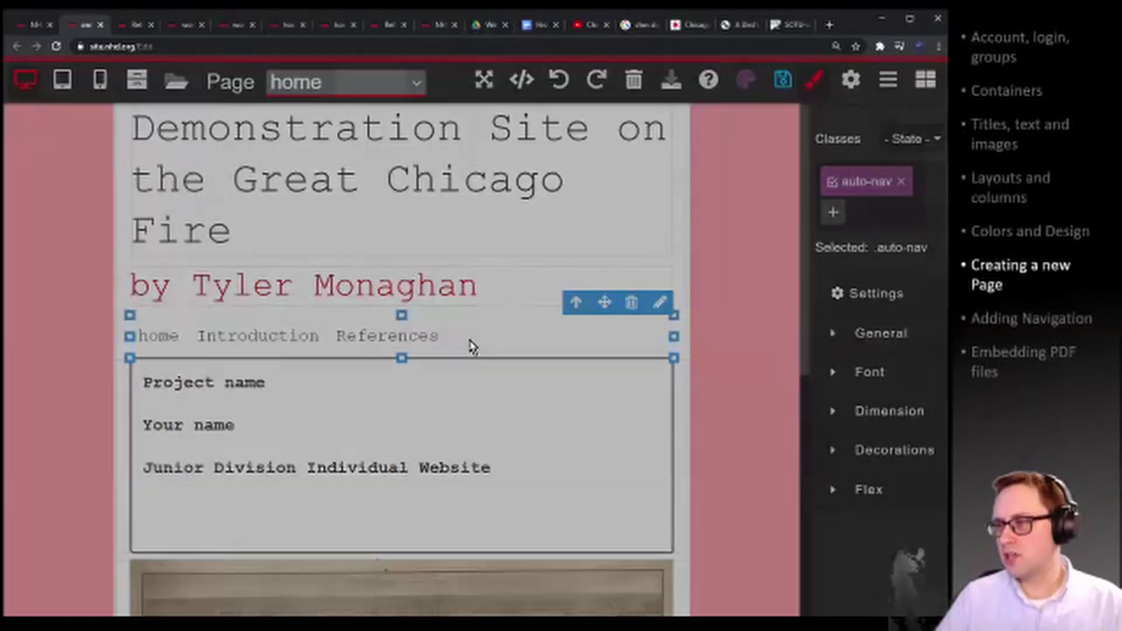
{"action": "double_click", "coordinate": [471, 346]}
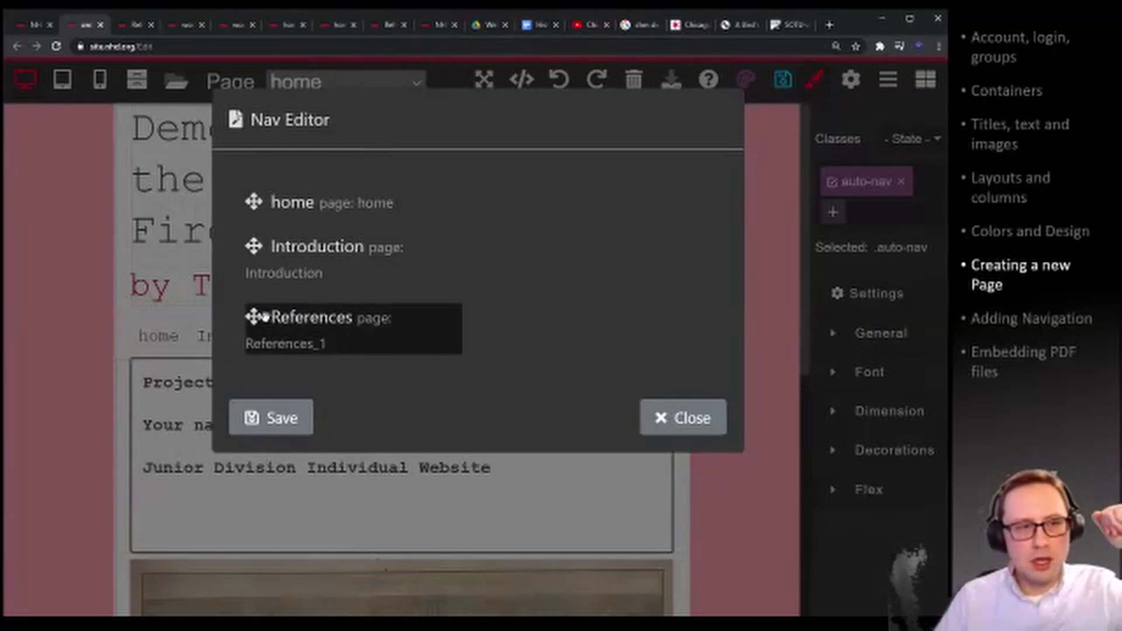
{"action": "left_click_drag", "start_coordinate": [263, 316], "coordinate": [303, 224]}
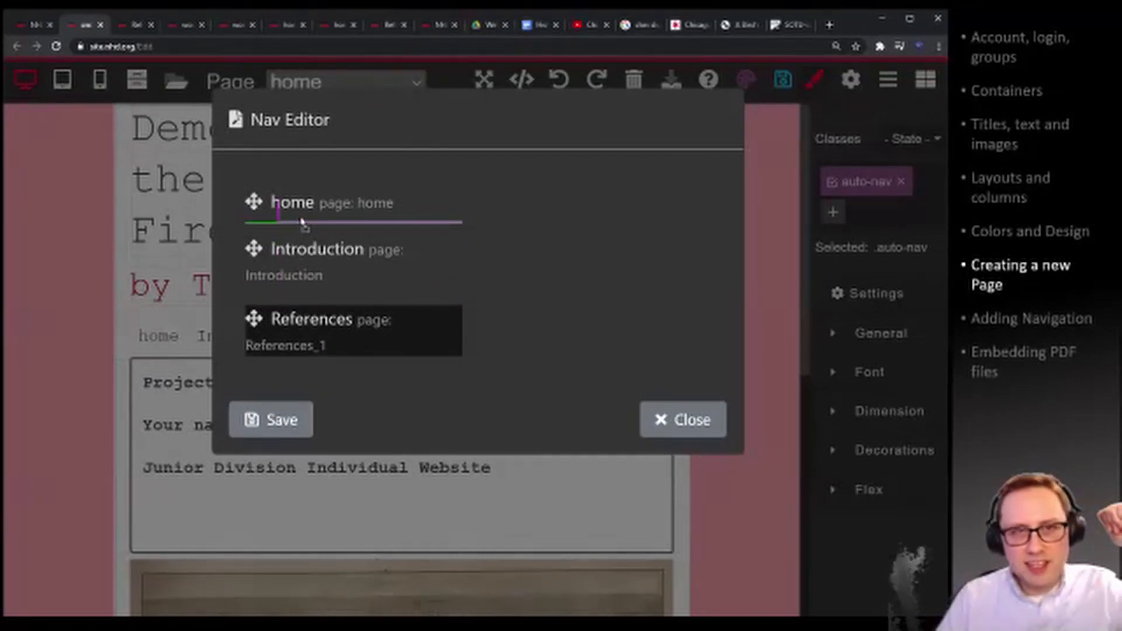
{"action": "left_click_drag", "start_coordinate": [304, 228], "coordinate": [305, 259]}
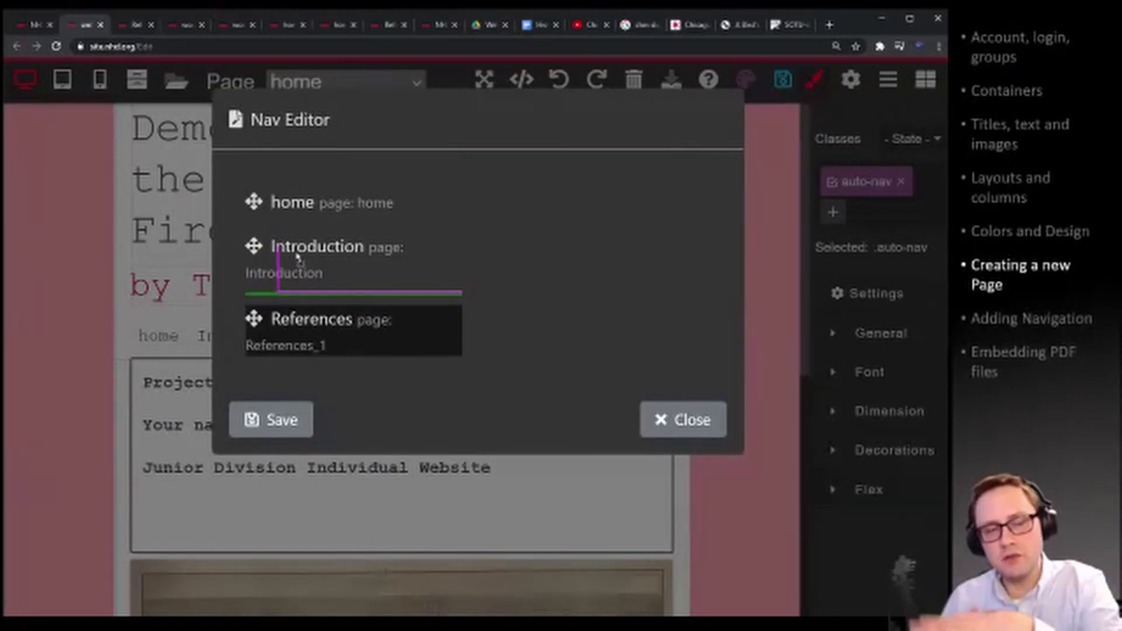
{"action": "left_click_drag", "start_coordinate": [298, 258], "coordinate": [299, 260]}
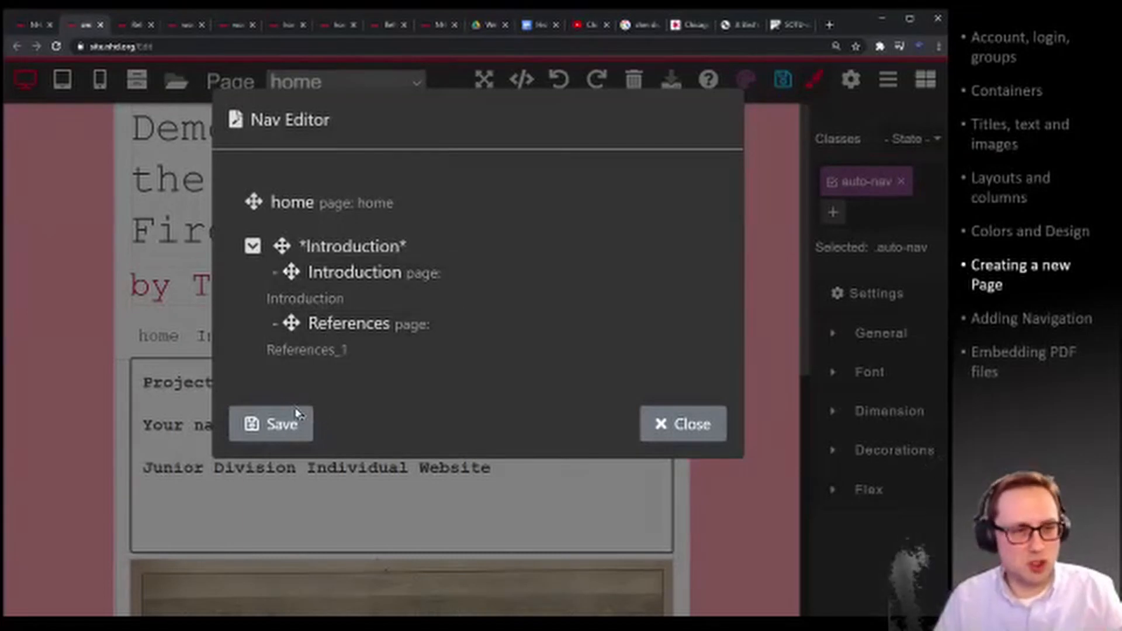
{"action": "left_click", "coordinate": [282, 427]}
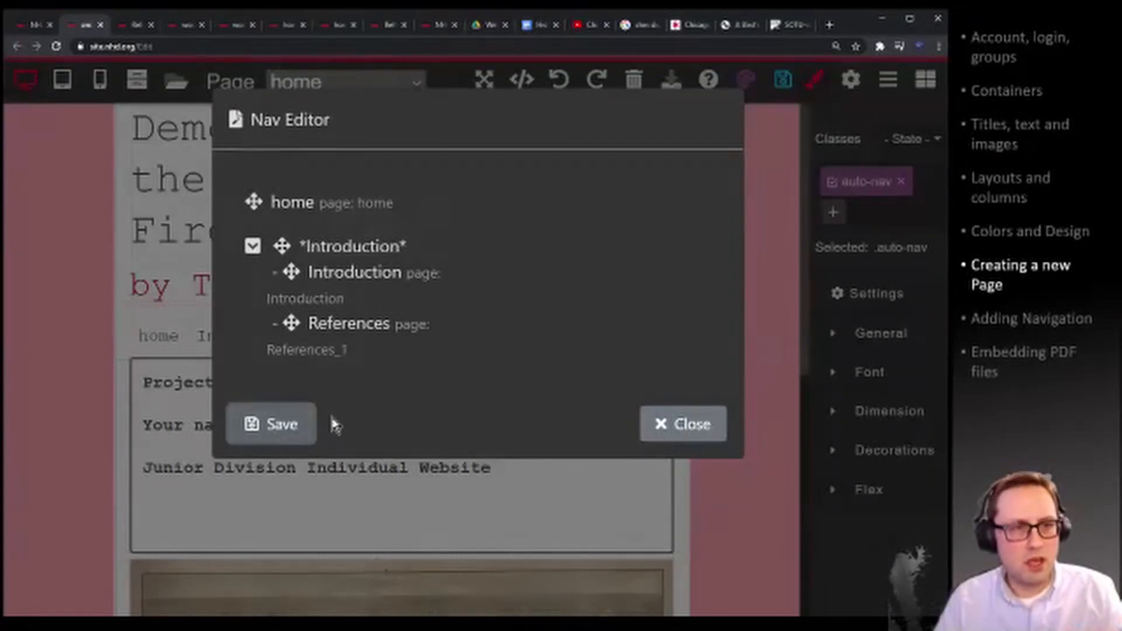
{"action": "left_click", "coordinate": [670, 426]}
{"action": "left_click", "coordinate": [787, 80]}
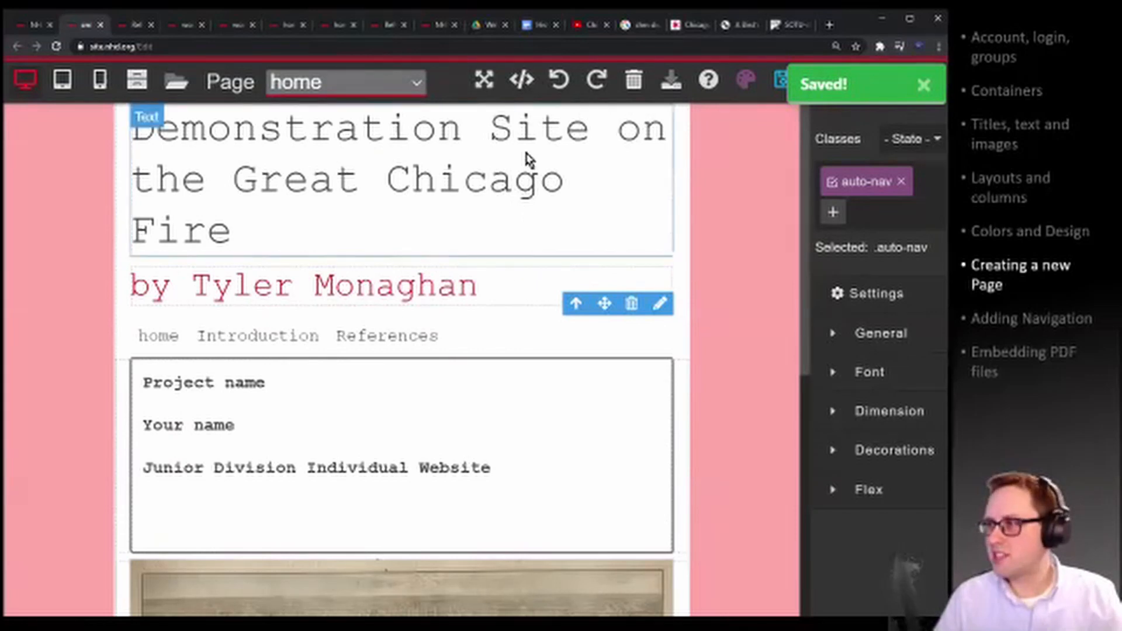
Preview the home page, expand the *Introduction* submenu in its navigation bar, and return to the editor.
{"action": "key", "text": "ctrl+minus"}
{"action": "left_click", "coordinate": [499, 79]}
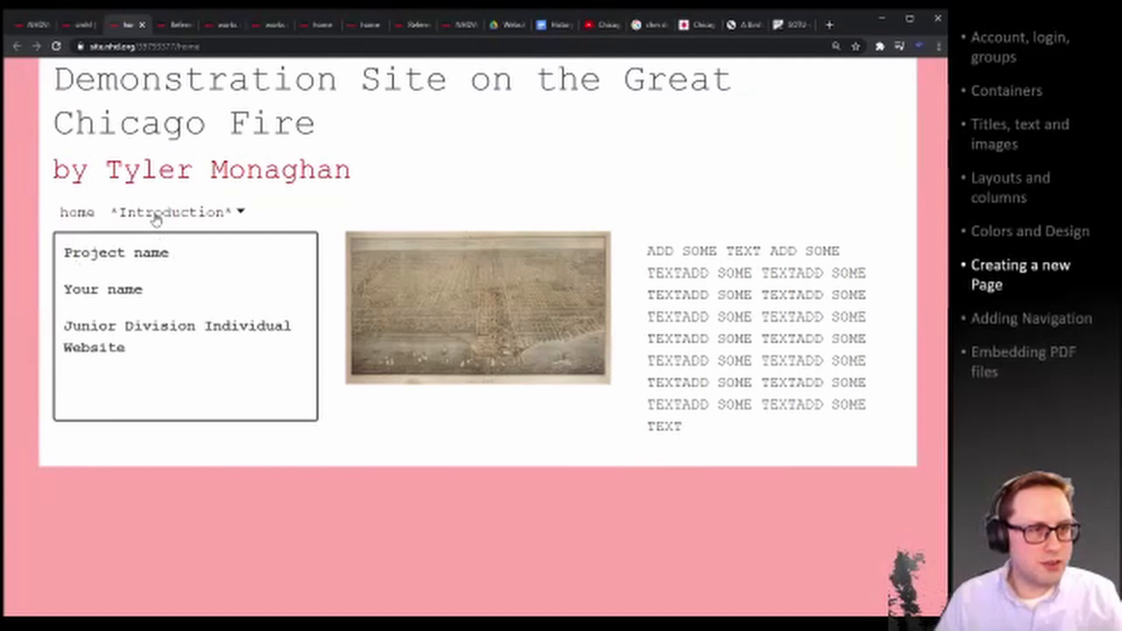
{"action": "left_click", "coordinate": [239, 214]}
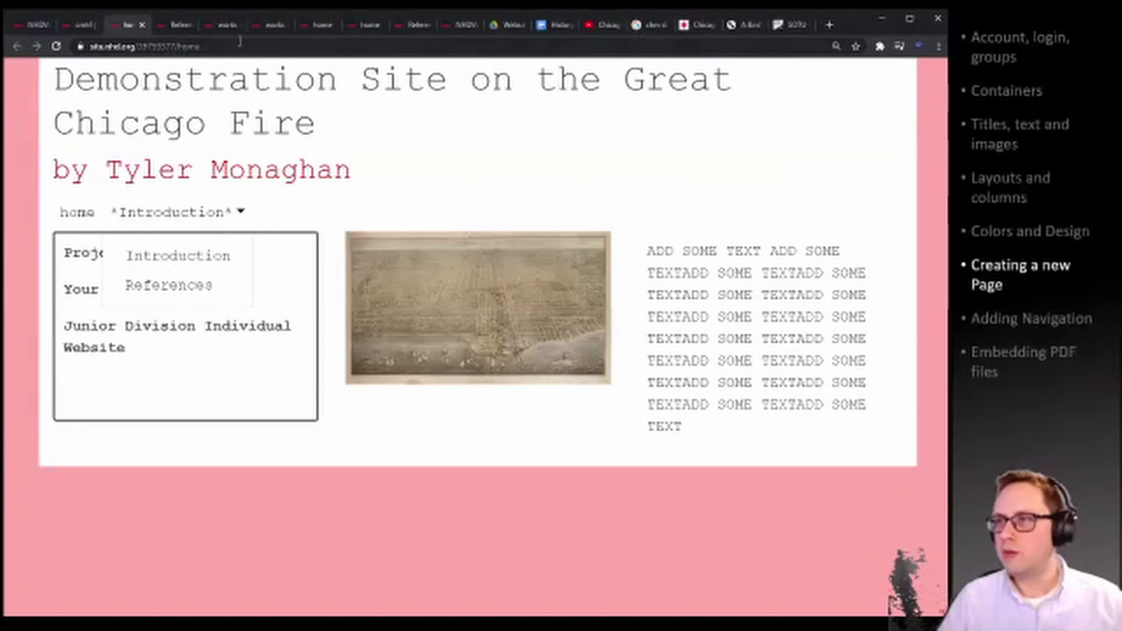
{"action": "left_click", "coordinate": [93, 26]}
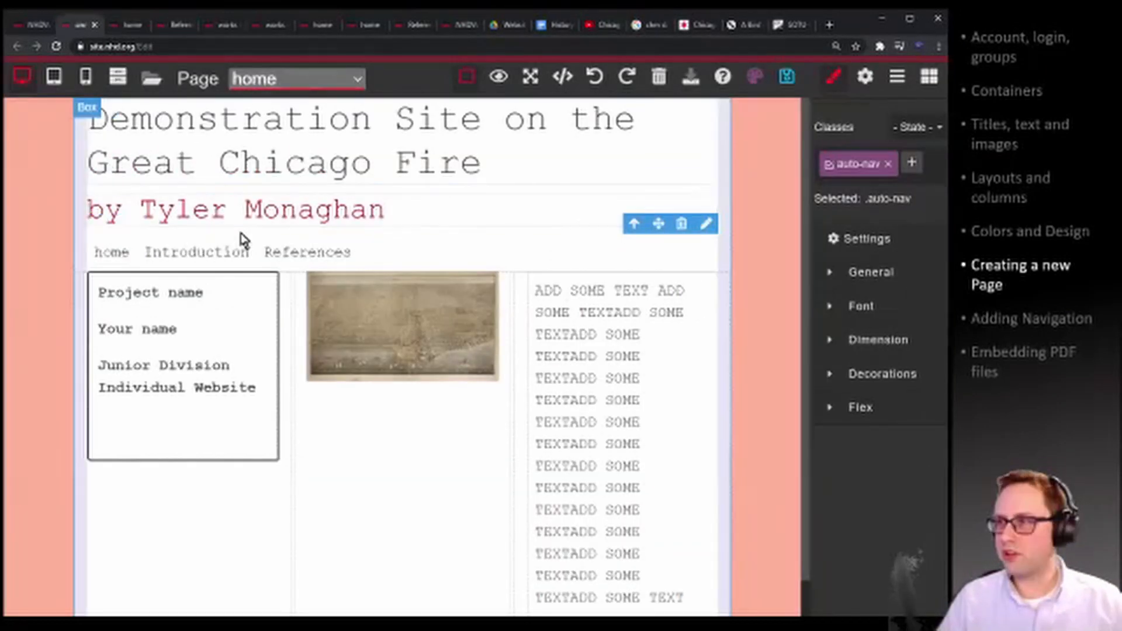
In the home page's Nav Editor, move Introduction and References out of the *Introduction* submenu and remove that submenu item.
{"action": "double_click", "coordinate": [234, 253]}
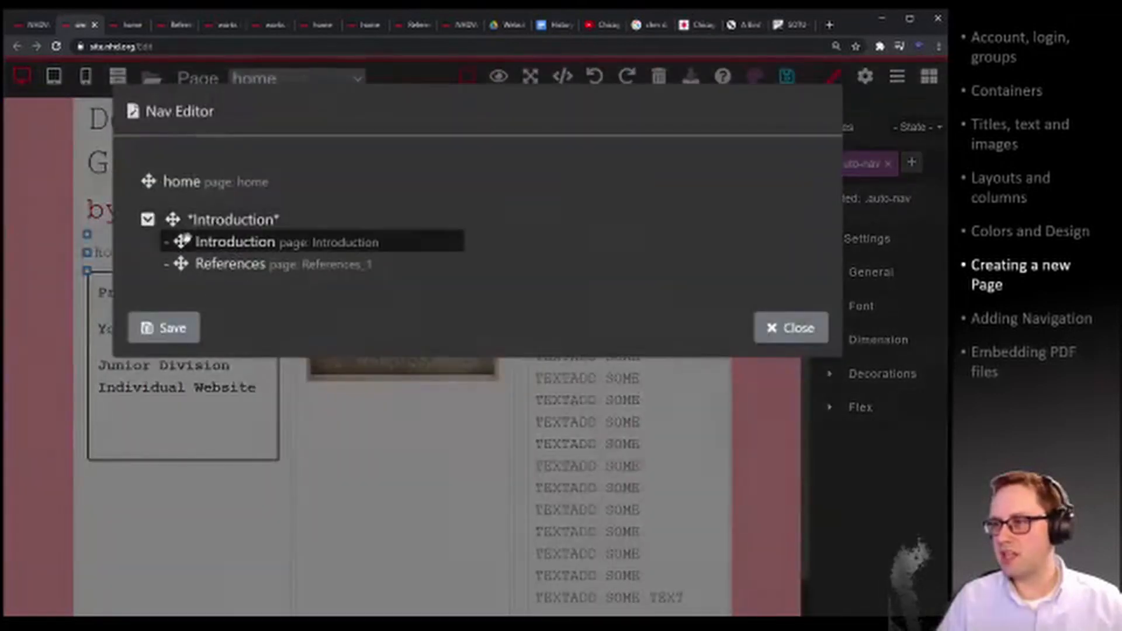
{"action": "left_click_drag", "start_coordinate": [197, 246], "coordinate": [186, 241]}
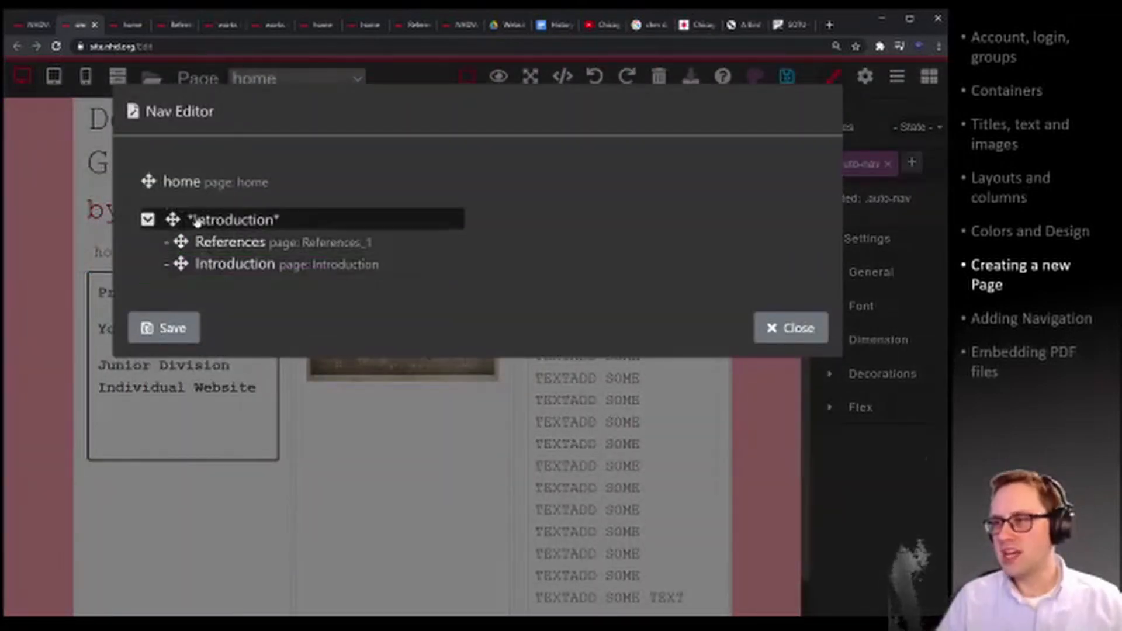
{"action": "left_click", "coordinate": [191, 220]}
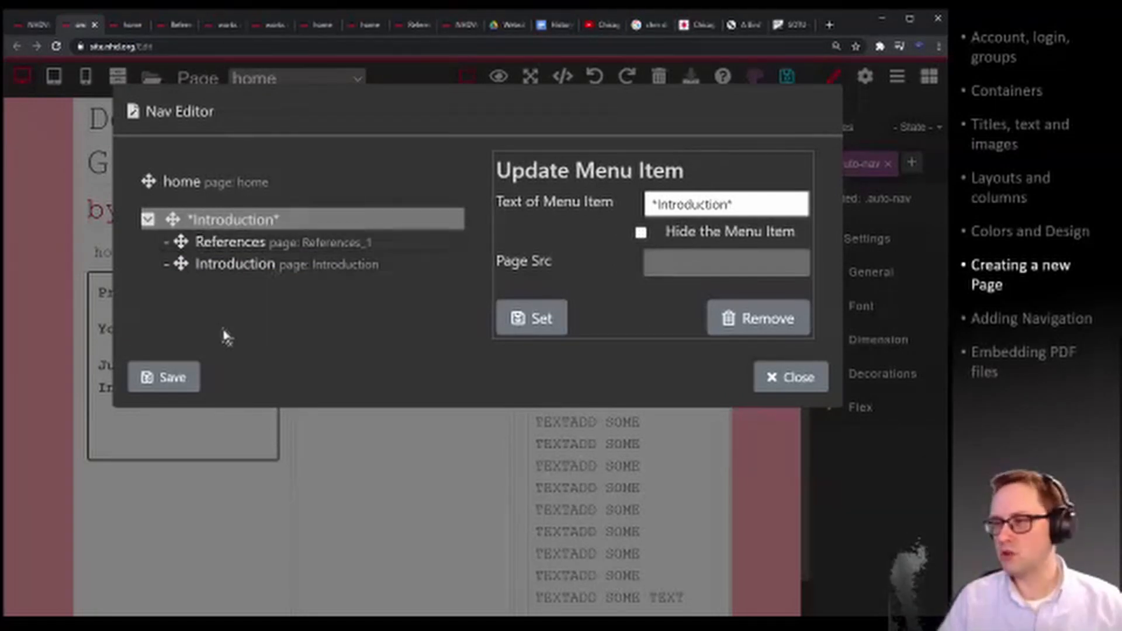
{"action": "left_click_drag", "start_coordinate": [205, 292], "coordinate": [198, 301]}
{"action": "left_click", "coordinate": [175, 241]}
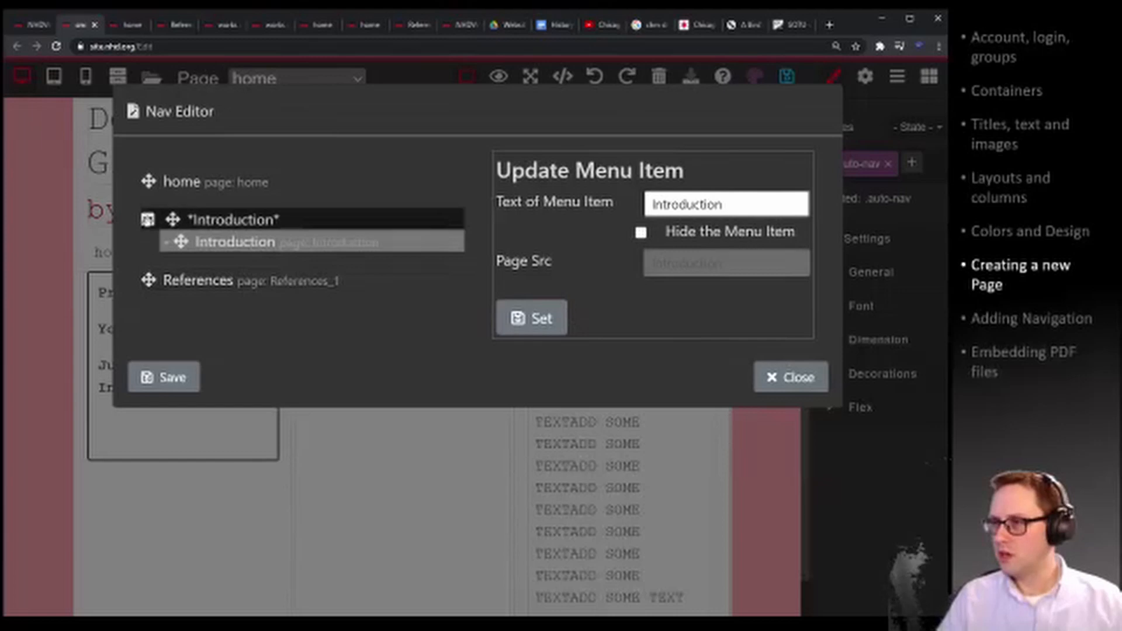
{"action": "left_click", "coordinate": [159, 220]}
{"action": "left_click", "coordinate": [758, 318]}
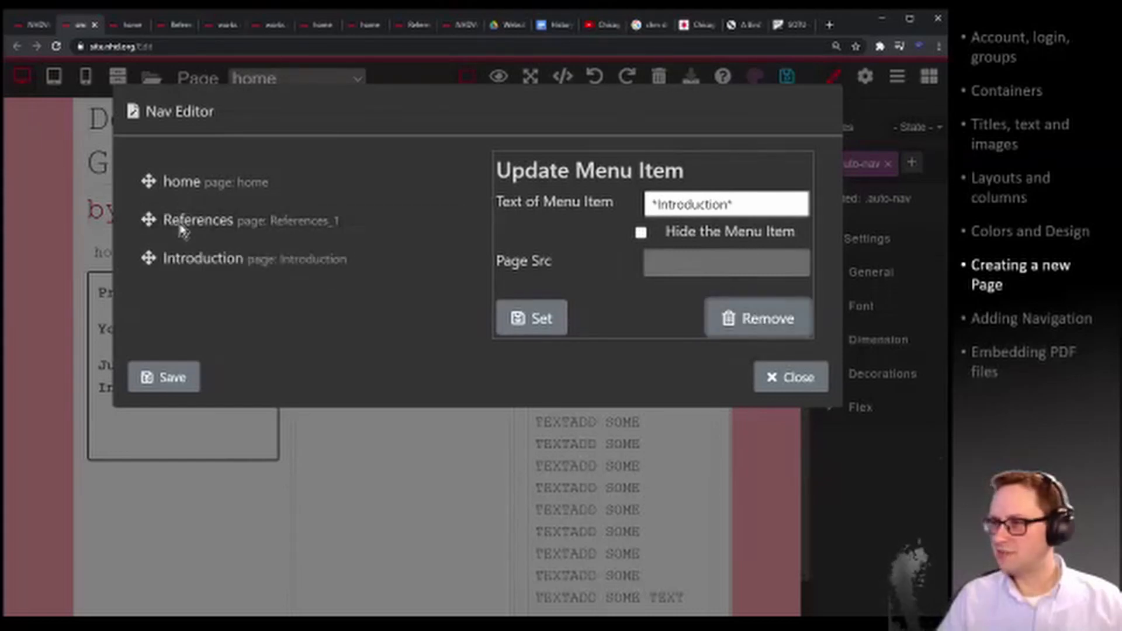
Place Introduction above References, save the navigation and the home page, and check the page in preview before returning to the editor.
{"action": "left_click_drag", "start_coordinate": [192, 255], "coordinate": [347, 190]}
{"action": "left_click", "coordinate": [188, 375]}
{"action": "left_click", "coordinate": [816, 380]}
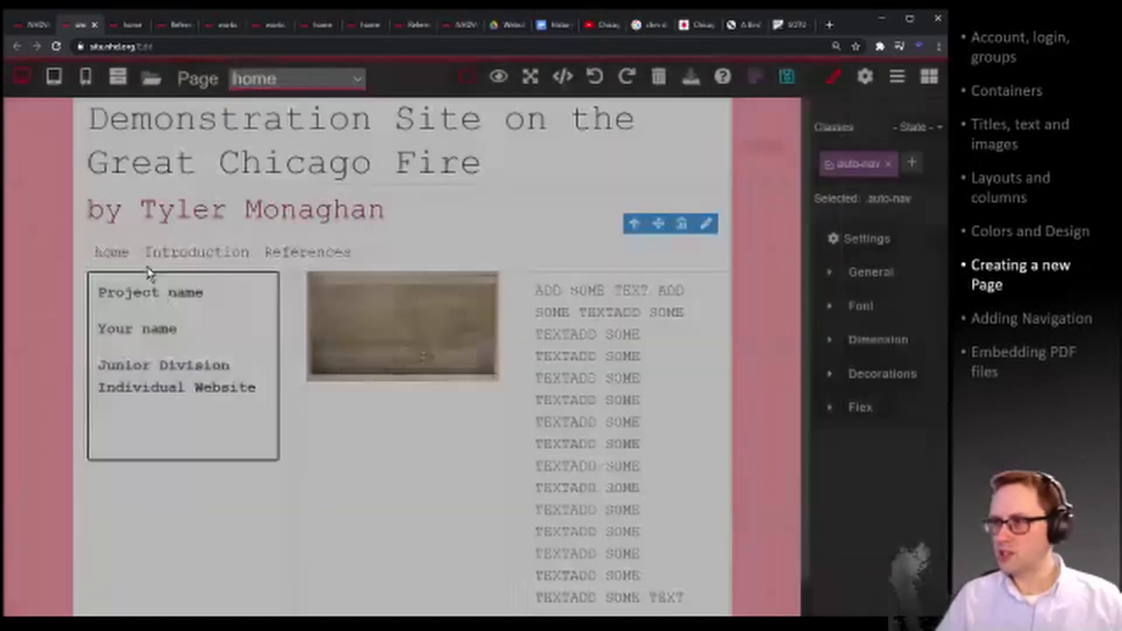
{"action": "left_click", "coordinate": [787, 76]}
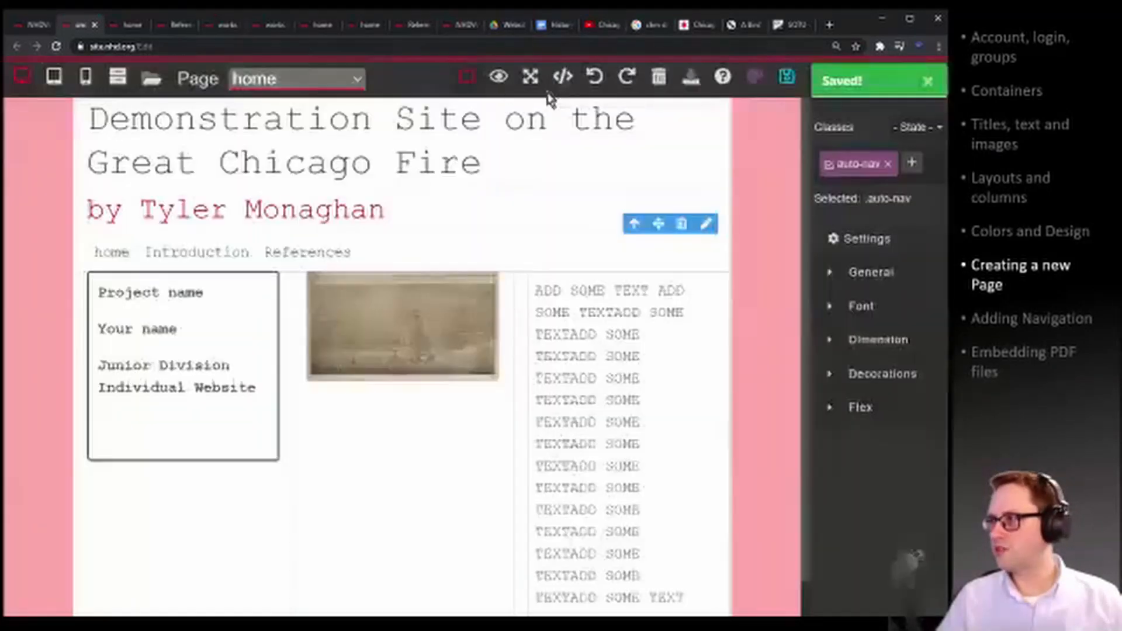
{"action": "left_click", "coordinate": [498, 78]}
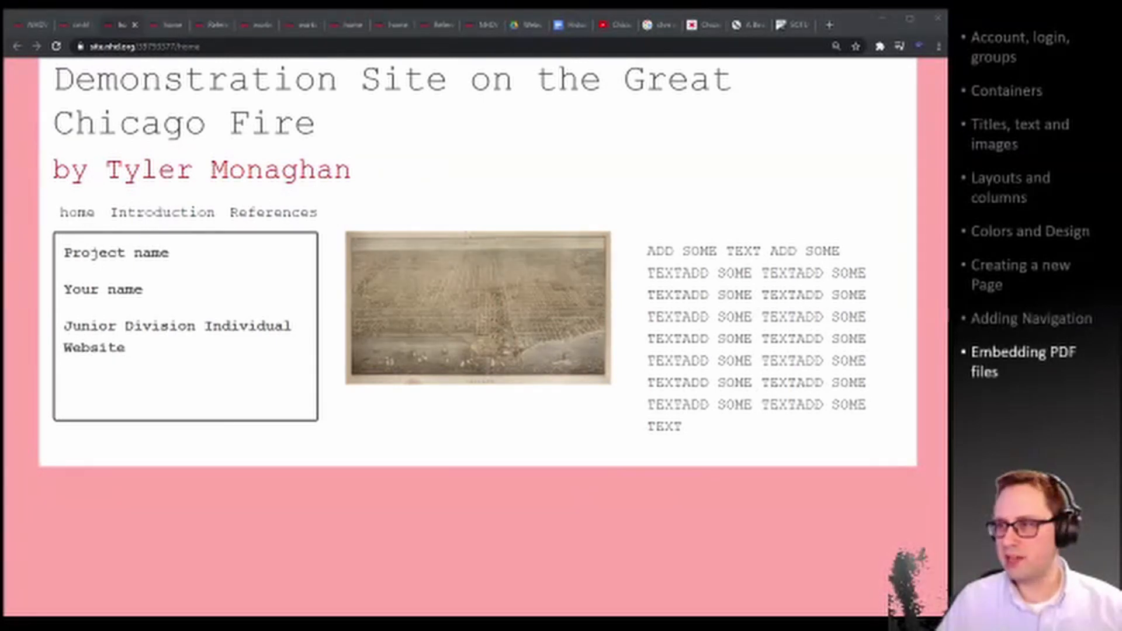
{"action": "left_click", "coordinate": [82, 27]}
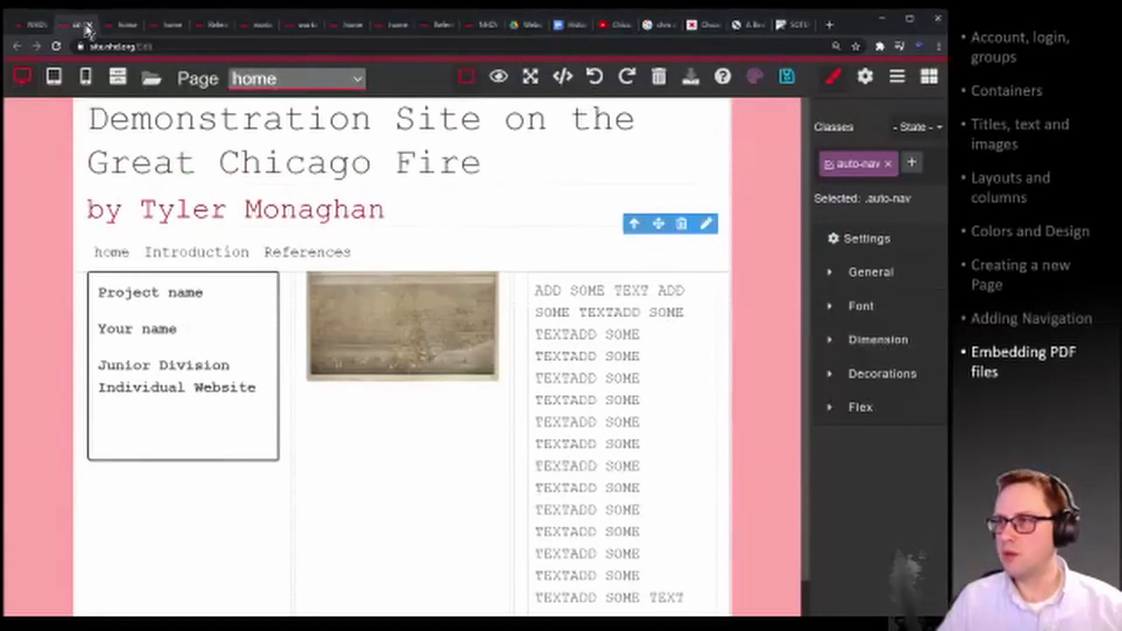
Close the leftover preview and page tabs, keeping the site editor open, and return to the editor.
{"action": "left_click", "coordinate": [122, 28]}
{"action": "left_click", "coordinate": [134, 26]}
{"action": "left_click", "coordinate": [133, 26]}
{"action": "left_click", "coordinate": [134, 26]}
{"action": "left_click", "coordinate": [134, 26]}
{"action": "left_click", "coordinate": [135, 26]}
{"action": "left_click", "coordinate": [136, 27]}
{"action": "left_click", "coordinate": [135, 26]}
{"action": "left_click", "coordinate": [135, 26]}
{"action": "left_click", "coordinate": [135, 26]}
{"action": "left_click", "coordinate": [76, 25]}
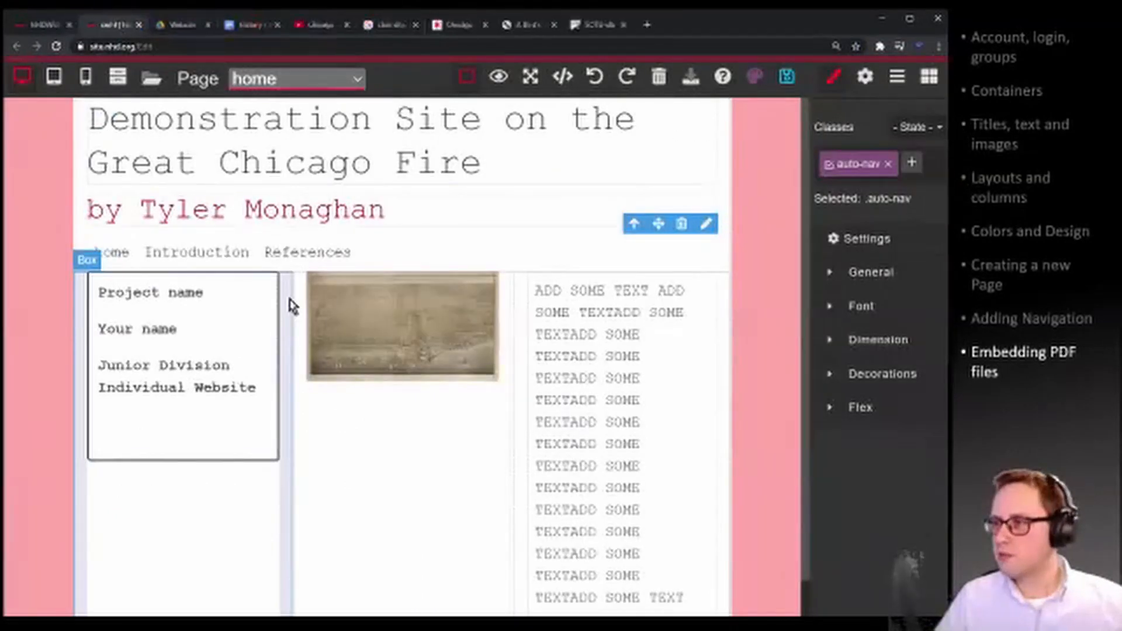
Switch the editor from the home page to the References_1 page.
{"action": "left_click", "coordinate": [347, 86]}
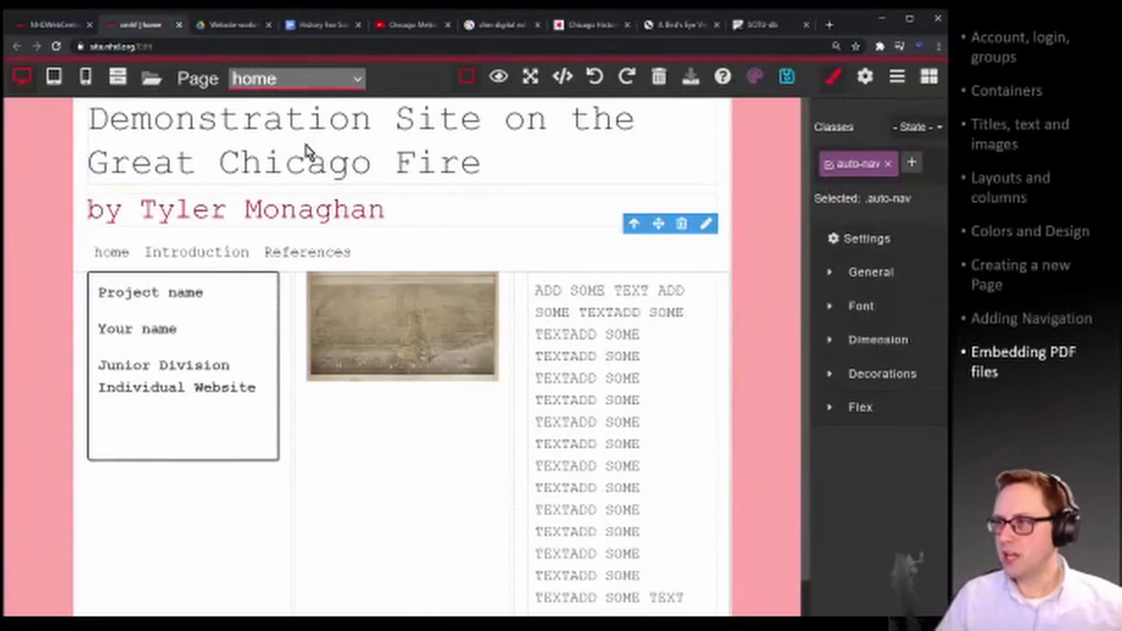
{"action": "left_click", "coordinate": [305, 144]}
{"action": "left_click", "coordinate": [357, 407]}
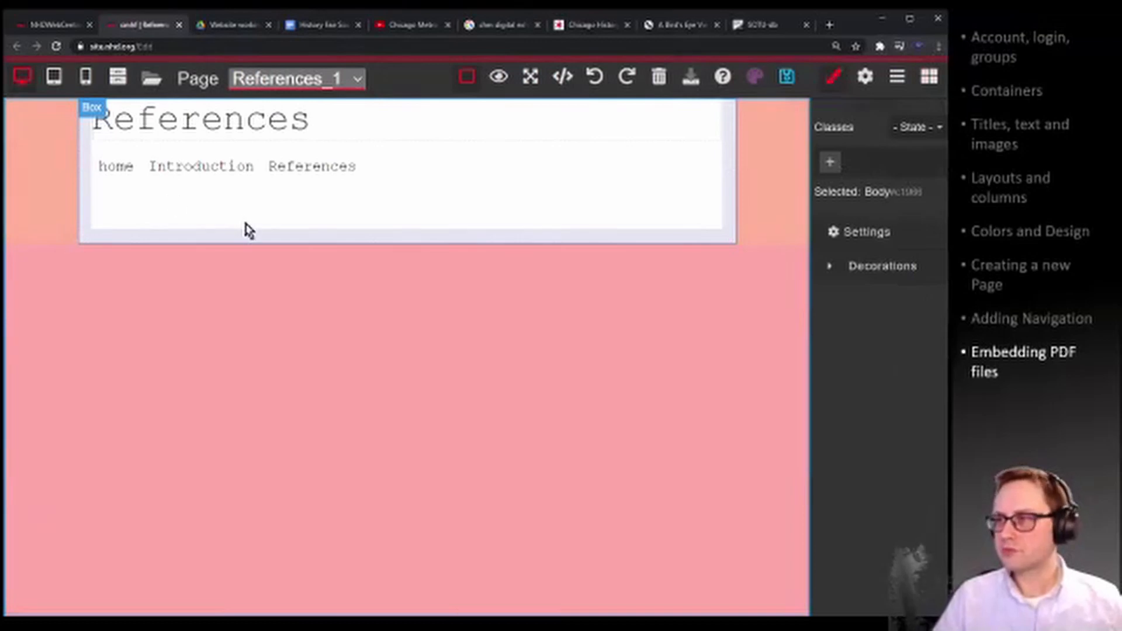
{"action": "left_click", "coordinate": [928, 81]}
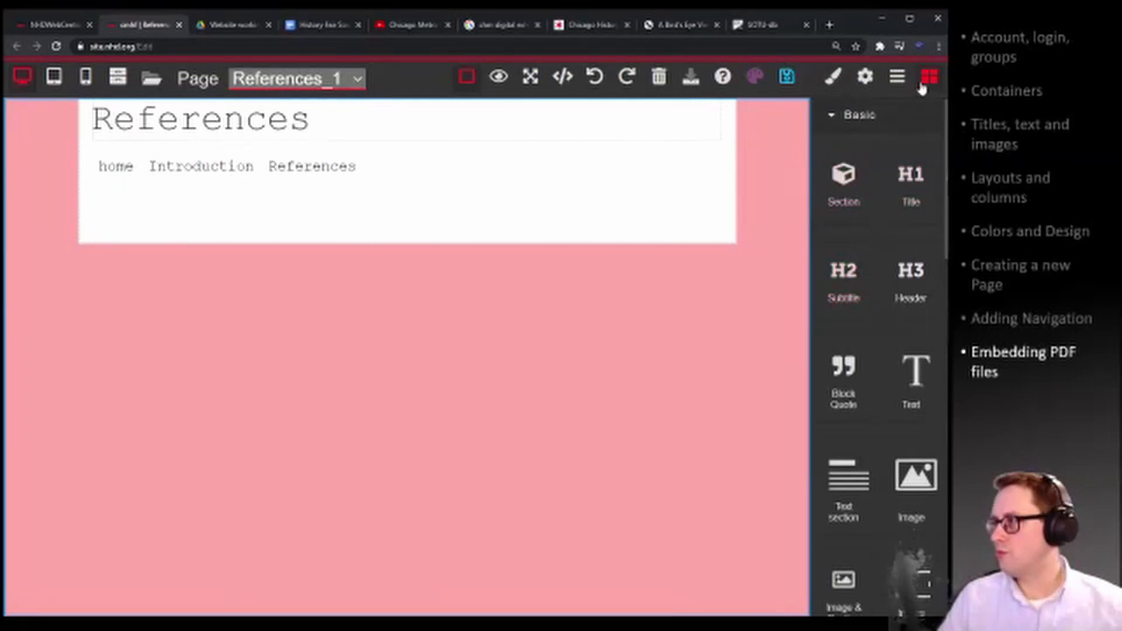
{"action": "scroll", "coordinate": [877, 328], "scroll_direction": "down", "scroll_amount": 1}
{"action": "scroll", "coordinate": [877, 336], "scroll_direction": "down", "scroll_amount": 3}
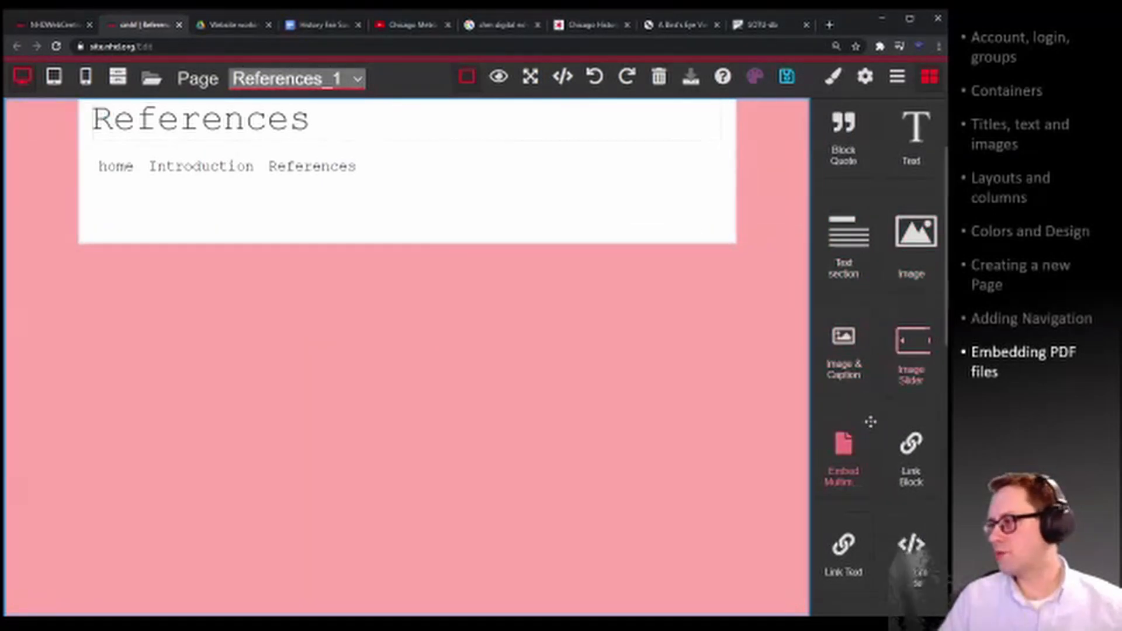
{"action": "scroll", "coordinate": [870, 427], "scroll_direction": "down", "scroll_amount": 1}
{"action": "scroll", "coordinate": [874, 430], "scroll_direction": "up", "scroll_amount": 4}
{"action": "scroll", "coordinate": [883, 430], "scroll_direction": "down", "scroll_amount": 5}
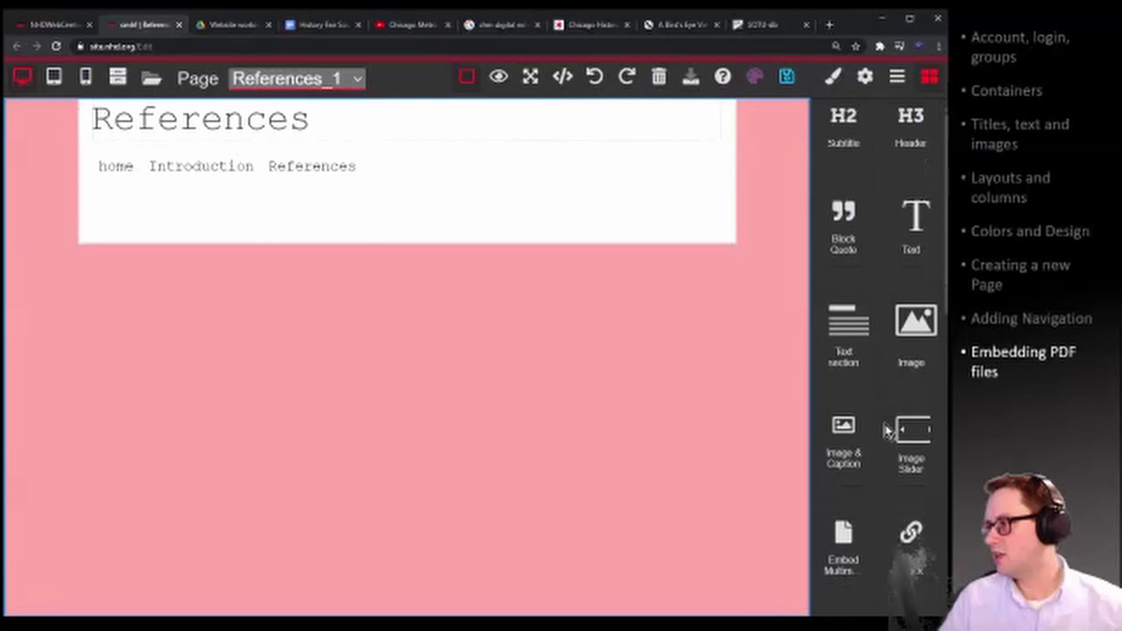
{"action": "scroll", "coordinate": [884, 424], "scroll_direction": "down", "scroll_amount": 1}
{"action": "left_click_drag", "start_coordinate": [844, 326], "coordinate": [299, 223]}
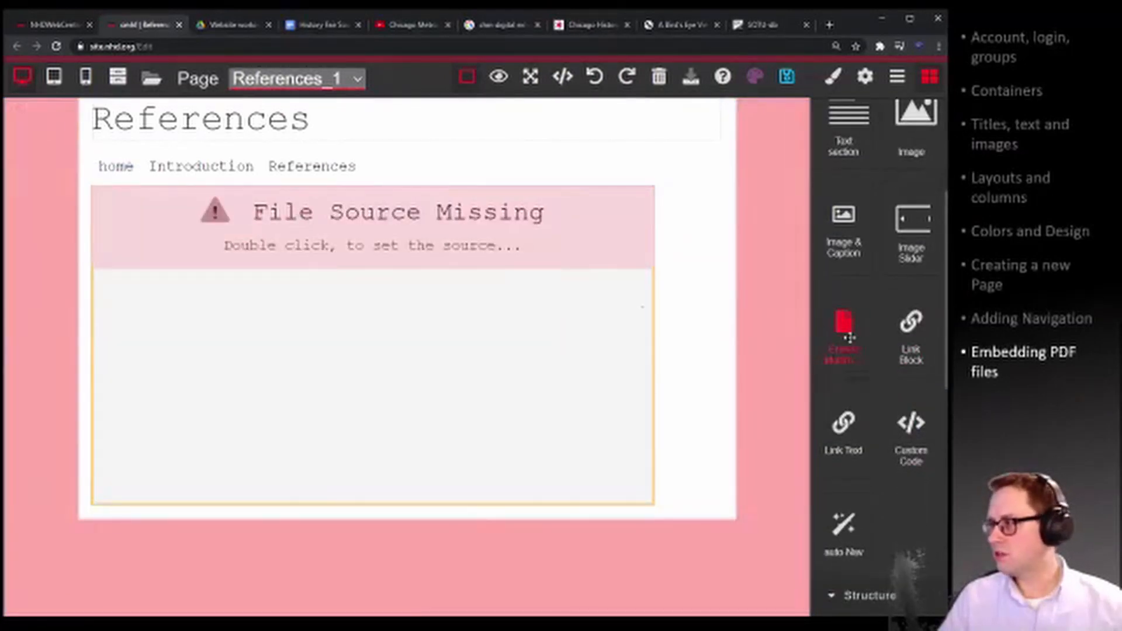
{"action": "left_click_drag", "start_coordinate": [702, 453], "coordinate": [657, 466]}
{"action": "scroll", "coordinate": [524, 373], "scroll_direction": "down", "scroll_amount": 2}
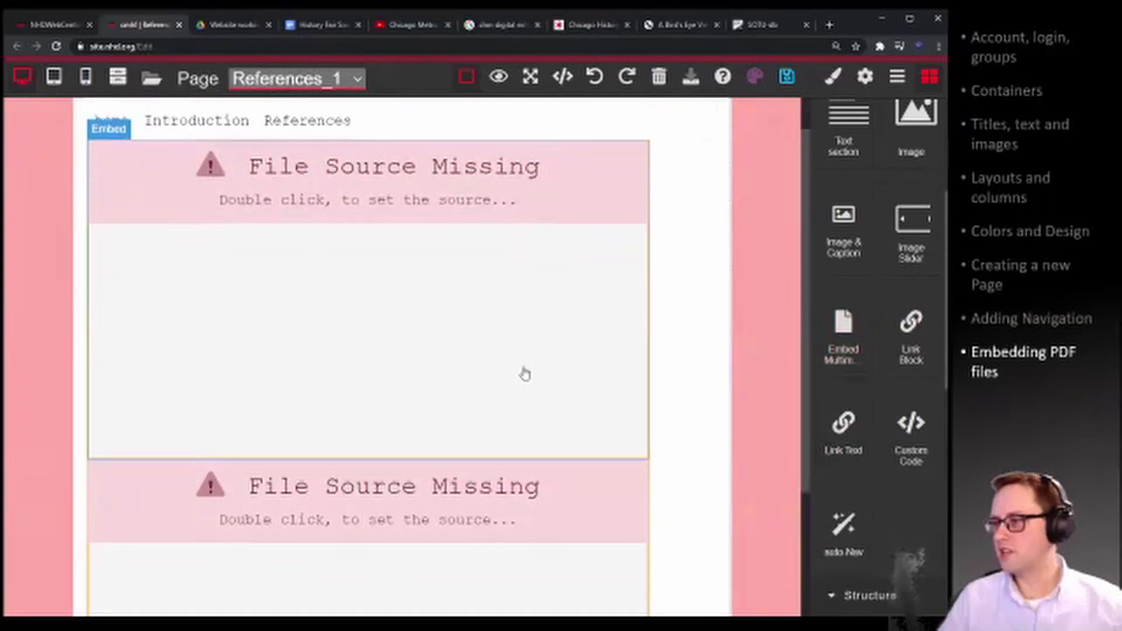
{"action": "left_click", "coordinate": [520, 493]}
{"action": "key", "text": "Delete"}
{"action": "left_click", "coordinate": [524, 396]}
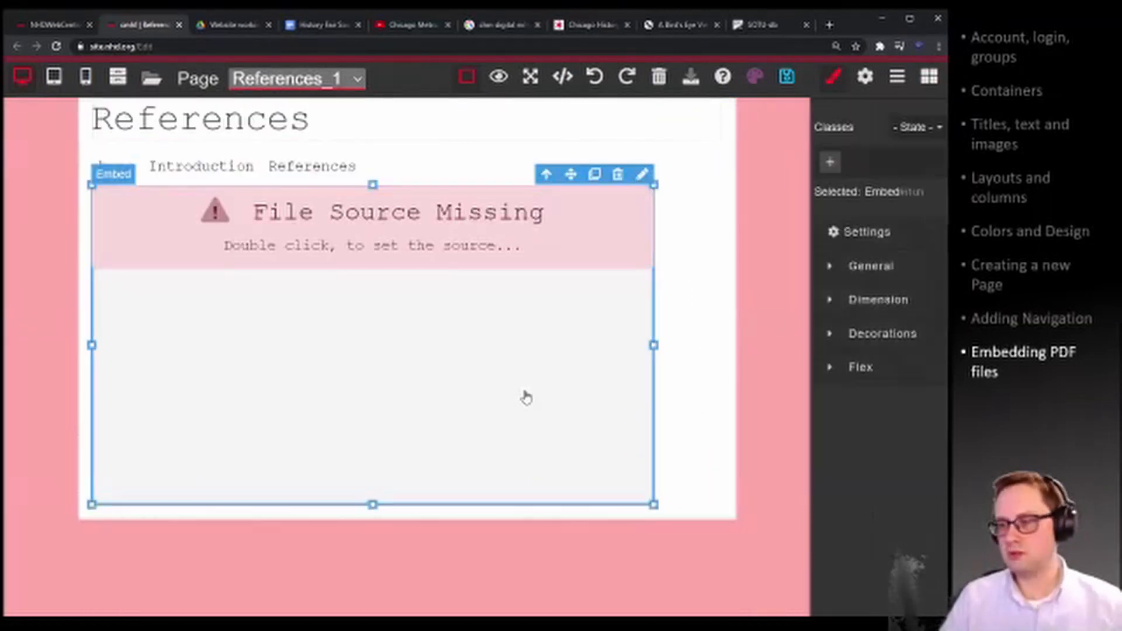
{"action": "key", "text": "Delete"}
Add a 2 Columns layout below the navigation bar on the References page.
{"action": "left_click", "coordinate": [923, 80]}
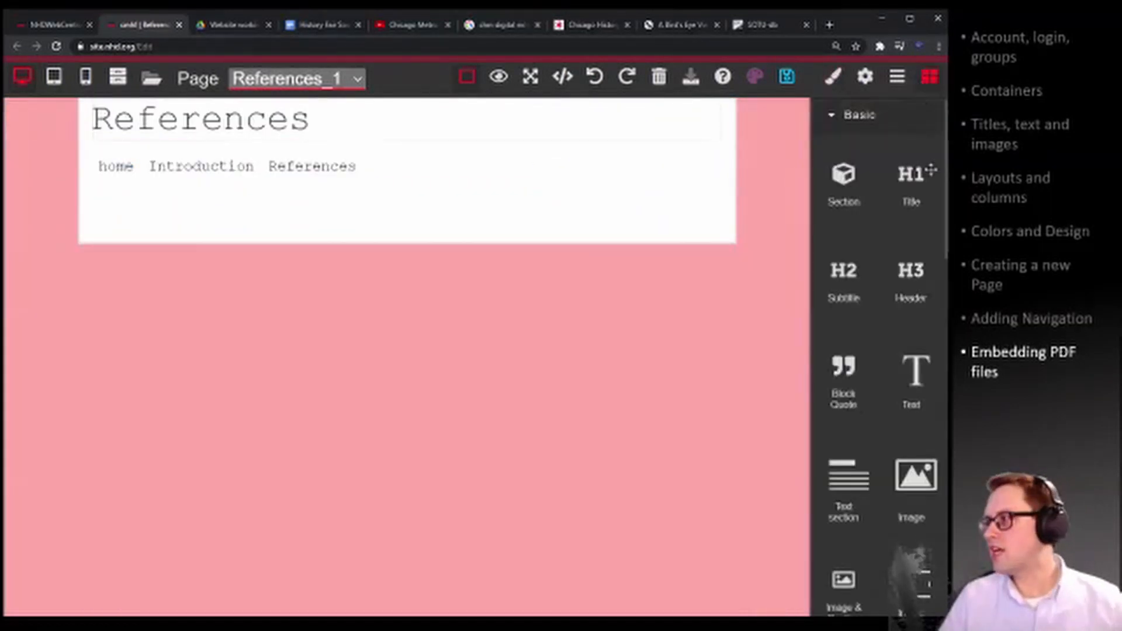
{"action": "scroll", "coordinate": [901, 328], "scroll_direction": "down", "scroll_amount": 10}
{"action": "scroll", "coordinate": [899, 332], "scroll_direction": "down", "scroll_amount": 3}
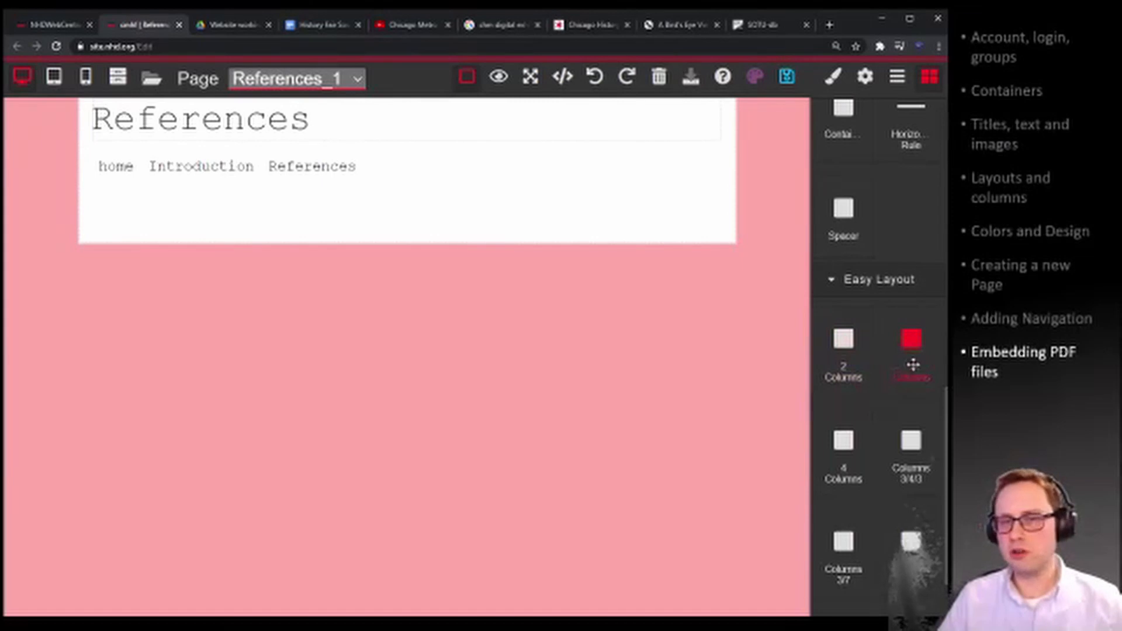
{"action": "left_click_drag", "start_coordinate": [832, 354], "coordinate": [346, 228]}
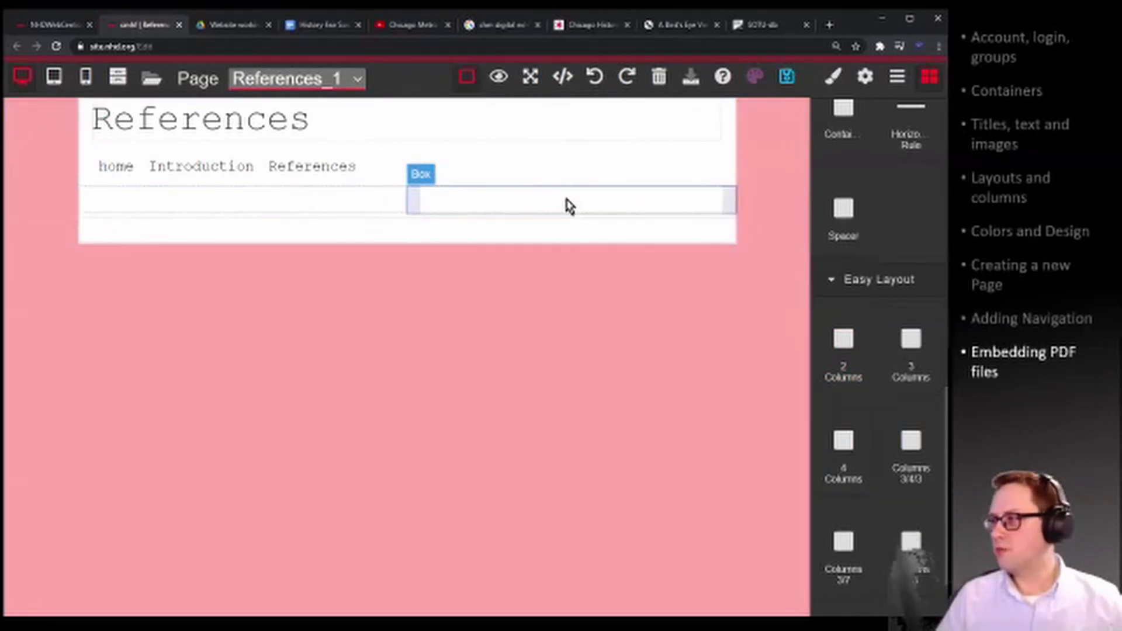
Place an Embed Multimedia block in each of the two columns on the References page.
{"action": "scroll", "coordinate": [866, 369], "scroll_direction": "up", "scroll_amount": 5}
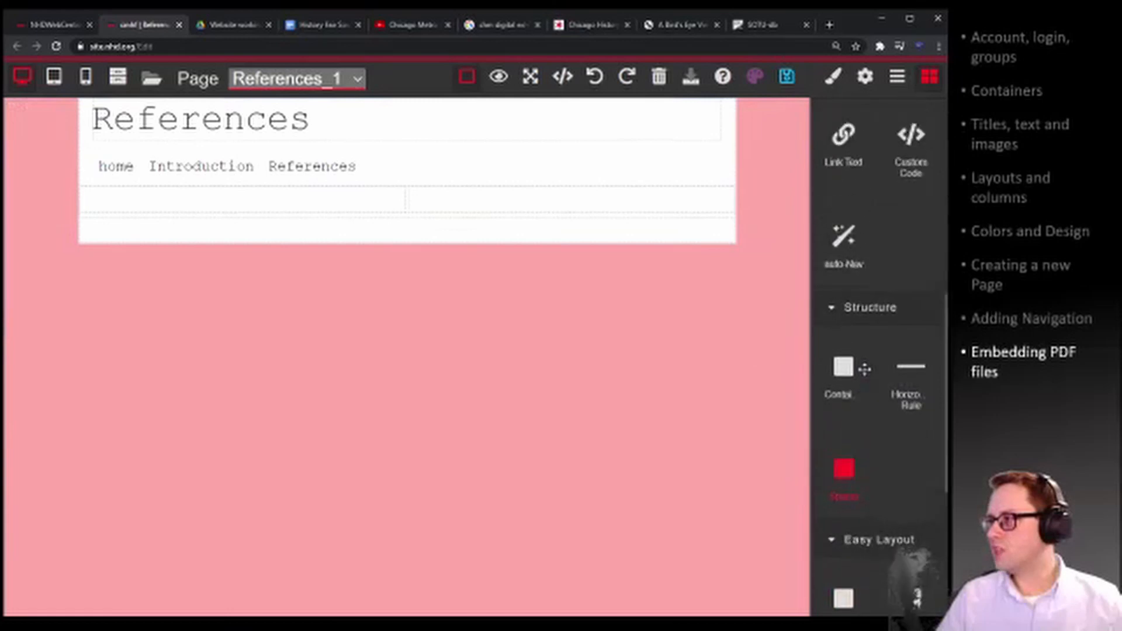
{"action": "scroll", "coordinate": [865, 369], "scroll_direction": "up", "scroll_amount": 2}
{"action": "scroll", "coordinate": [869, 356], "scroll_direction": "up", "scroll_amount": 2}
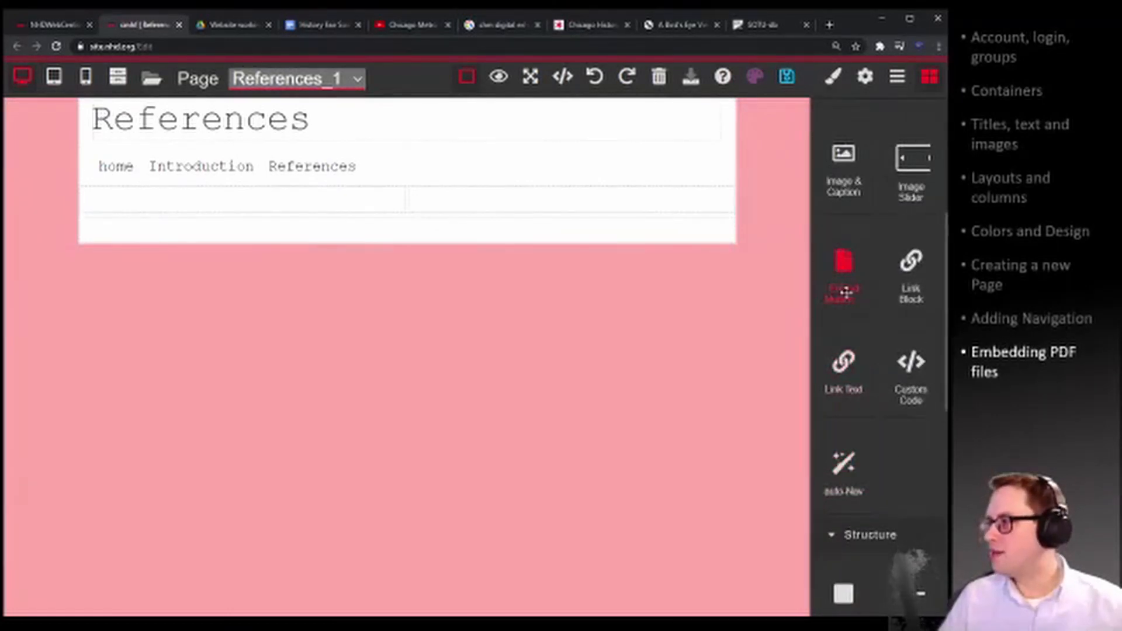
{"action": "key", "text": "ctrl+minus"}
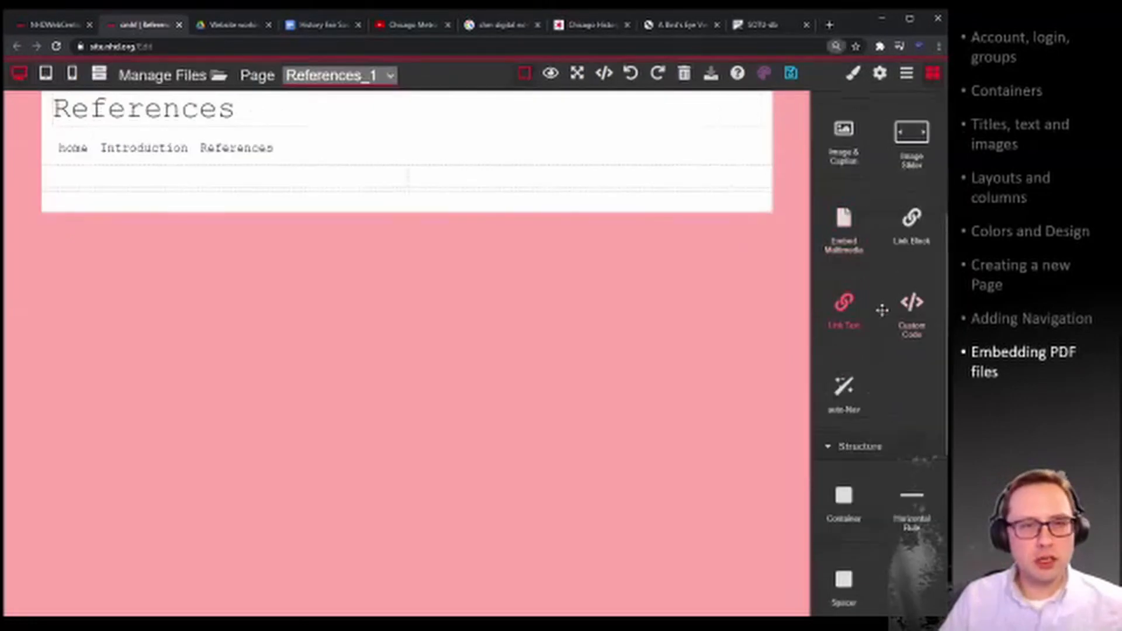
{"action": "scroll", "coordinate": [852, 244], "scroll_direction": "up", "scroll_amount": 1}
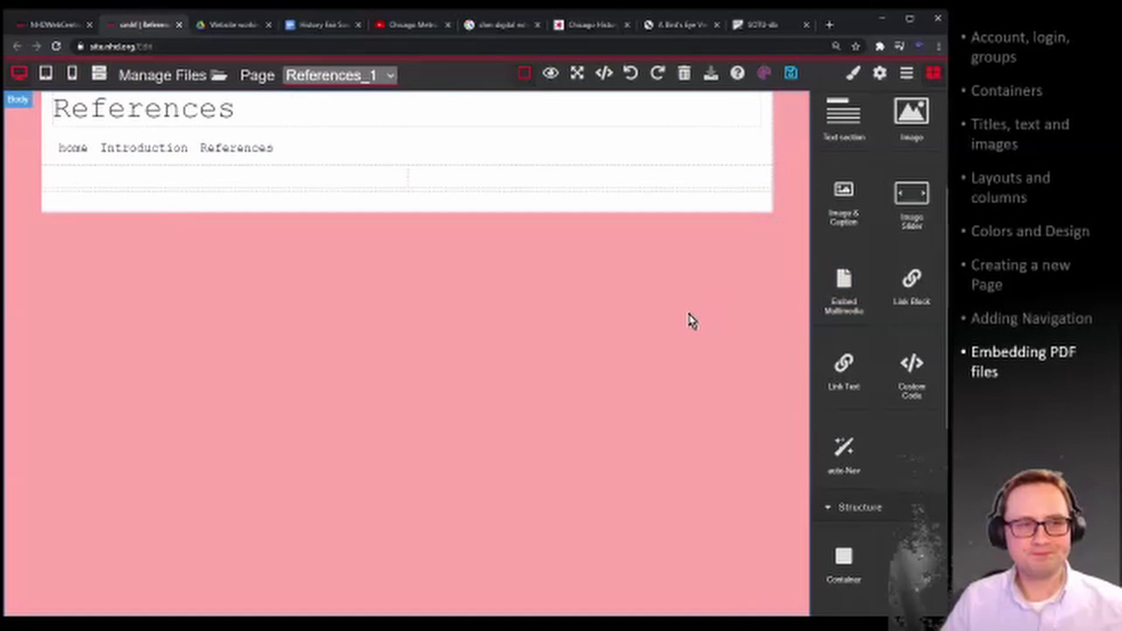
{"action": "left_click_drag", "start_coordinate": [830, 286], "coordinate": [106, 177]}
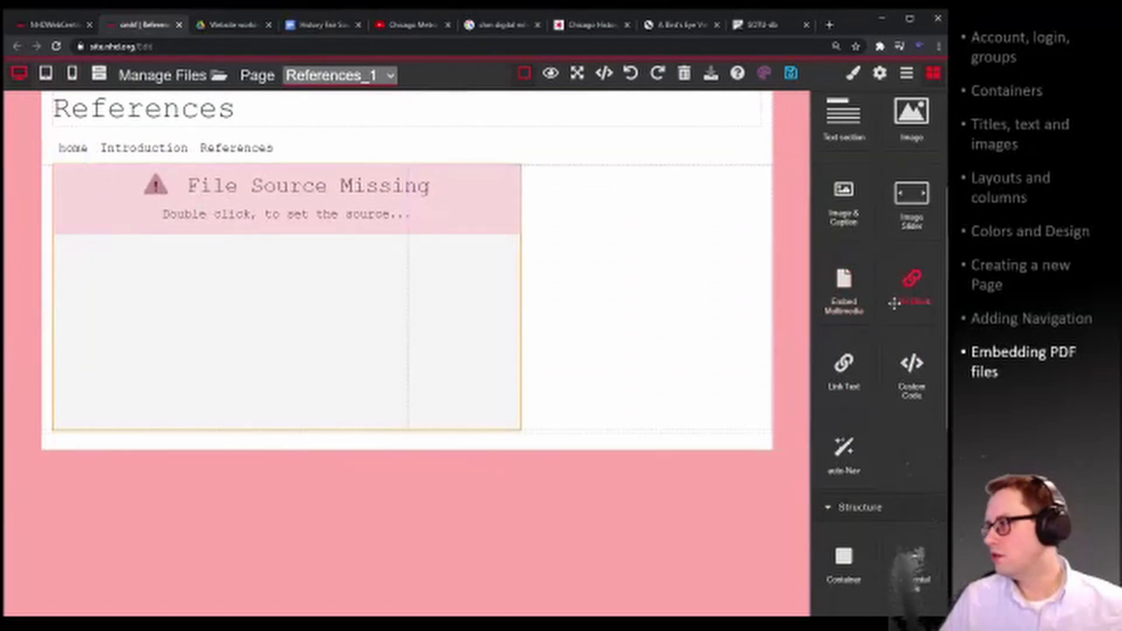
{"action": "left_click_drag", "start_coordinate": [852, 288], "coordinate": [670, 272]}
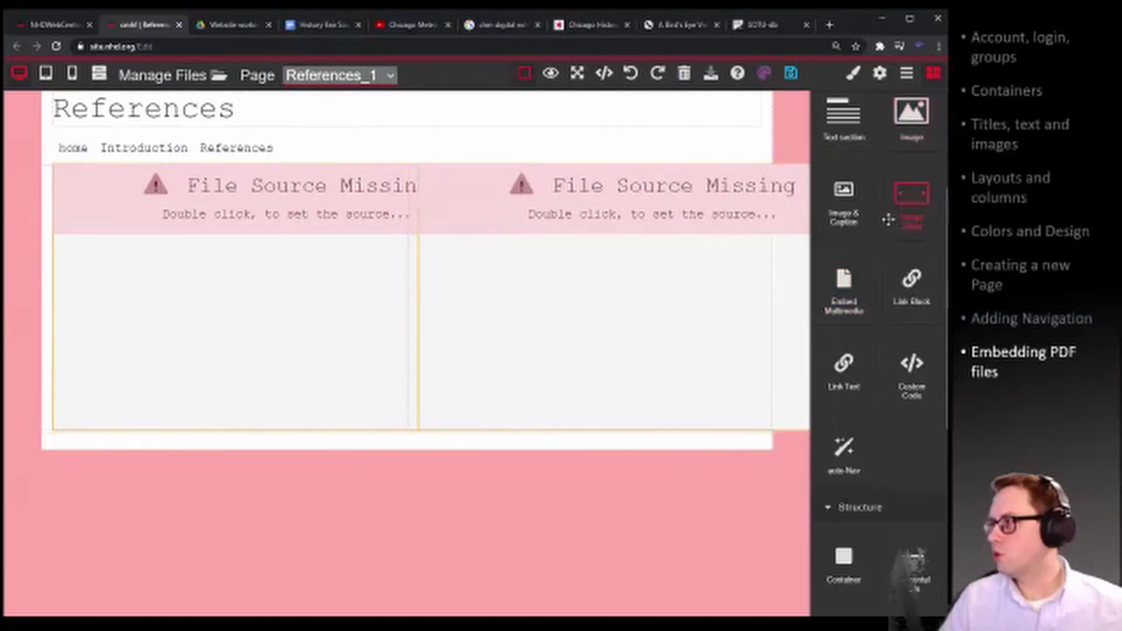
Add a Subtitle above the left column's embed block and change its text to "Process Paper".
{"action": "scroll", "coordinate": [889, 220], "scroll_direction": "up", "scroll_amount": 5}
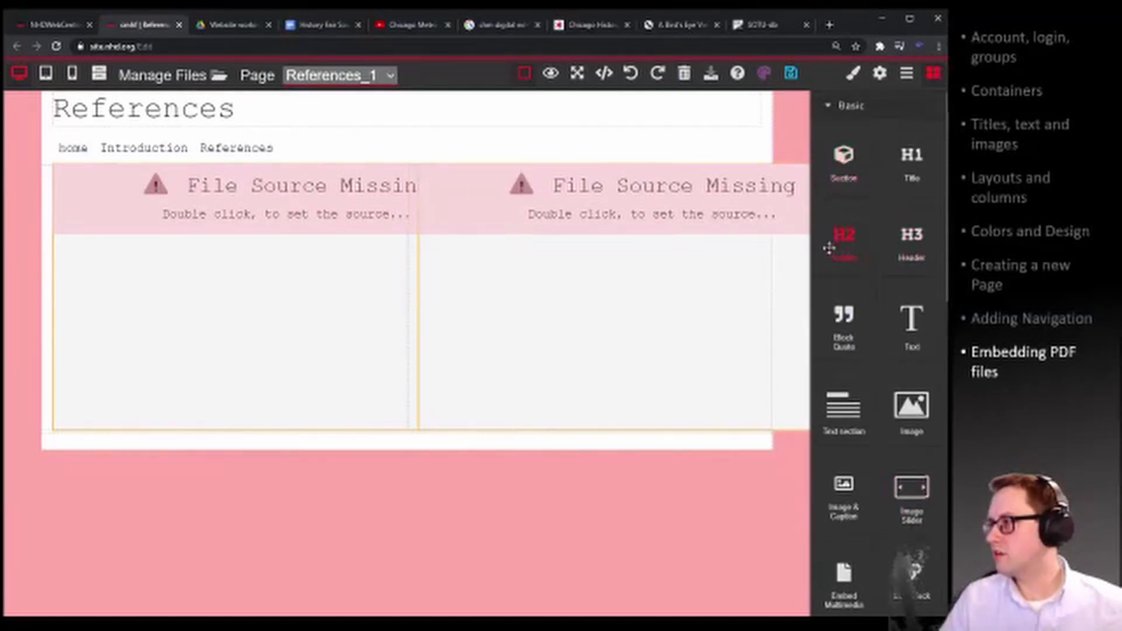
{"action": "left_click_drag", "start_coordinate": [846, 254], "coordinate": [233, 190]}
{"action": "double_click", "coordinate": [226, 178]}
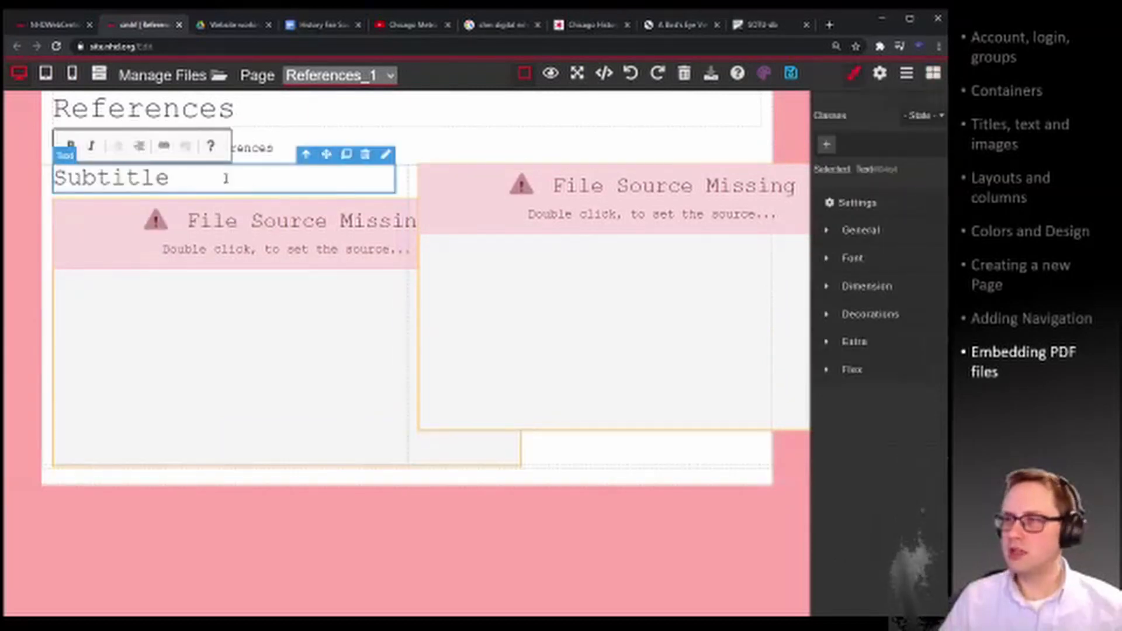
{"action": "double_click", "coordinate": [225, 178]}
{"action": "type", "text": "Process Paper"}
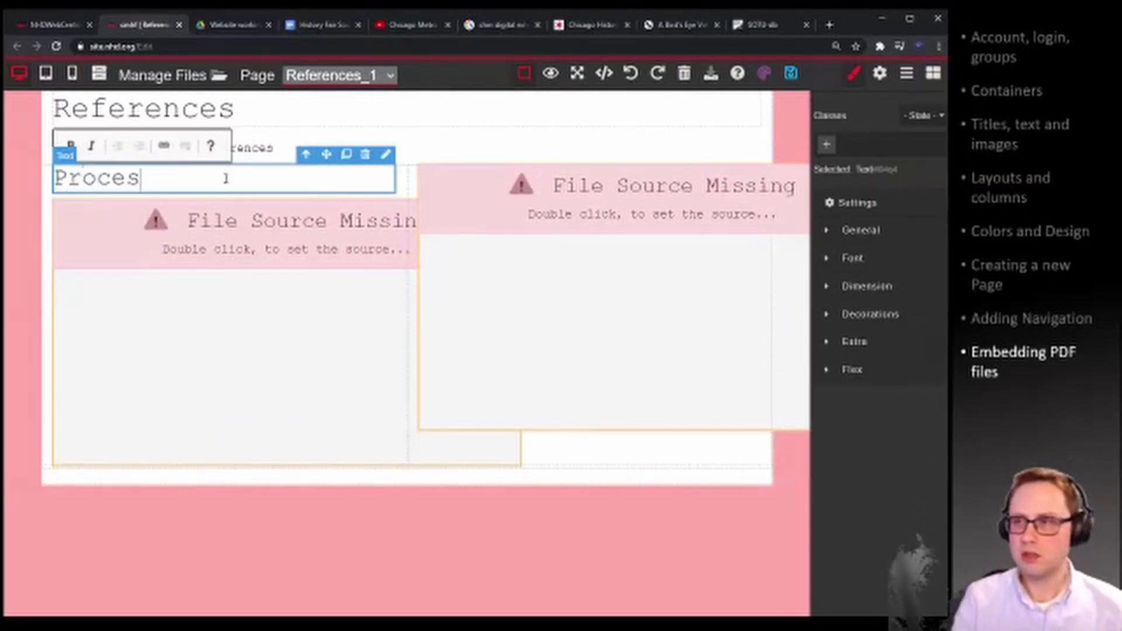
{"action": "key", "text": "Return"}
{"action": "key", "text": "BackSpace"}
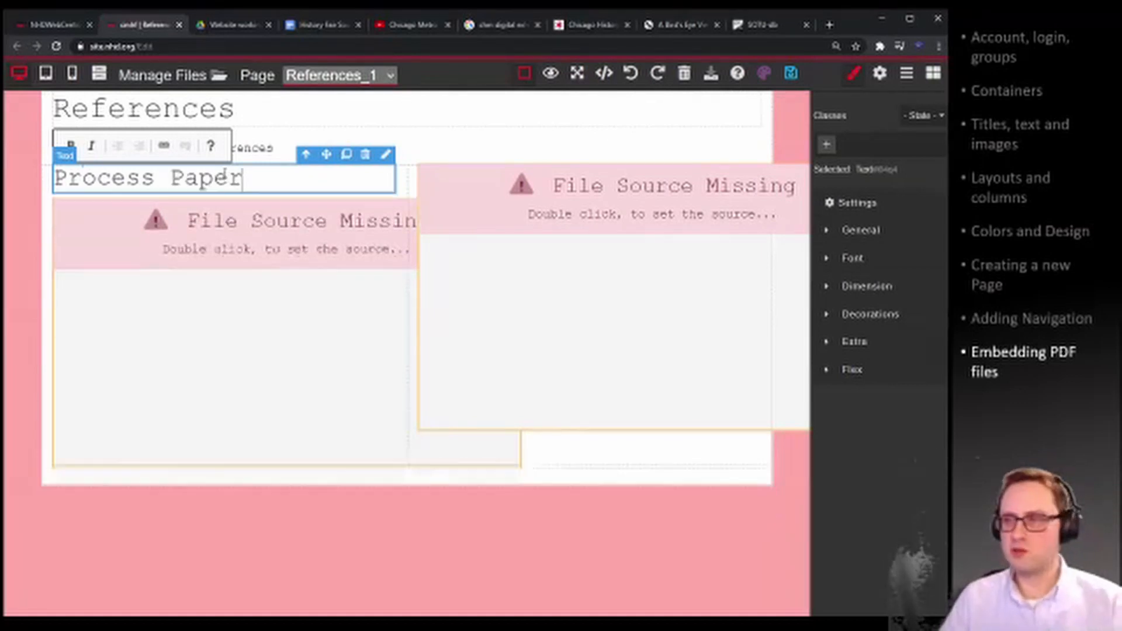
{"action": "left_click", "coordinate": [875, 121]}
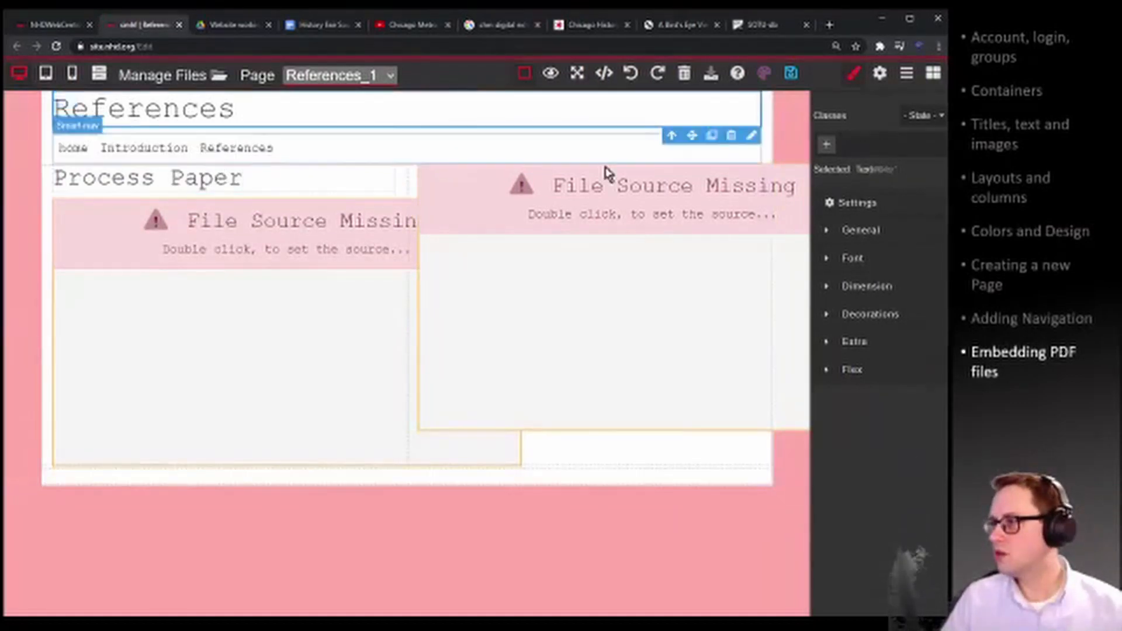
Add a Subtitle reading "Annotated Bibliography" above the right column's embed block, and save the page.
{"action": "left_click", "coordinate": [584, 215]}
{"action": "left_click", "coordinate": [934, 73]}
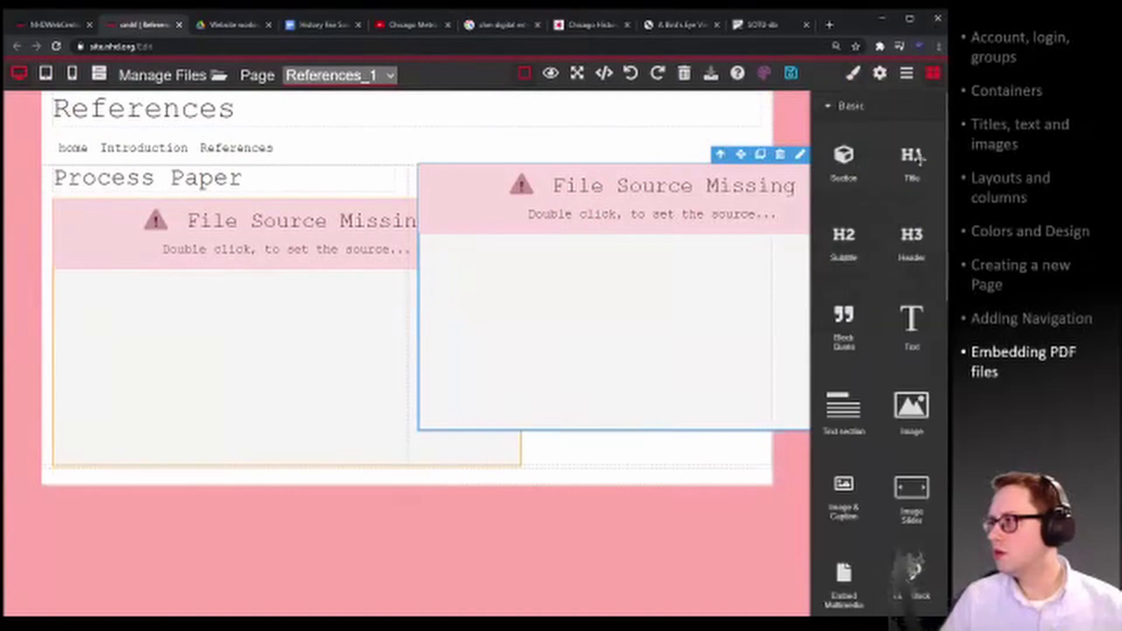
{"action": "left_click_drag", "start_coordinate": [845, 237], "coordinate": [584, 180]}
{"action": "left_click", "coordinate": [506, 188]}
{"action": "double_click", "coordinate": [506, 181]}
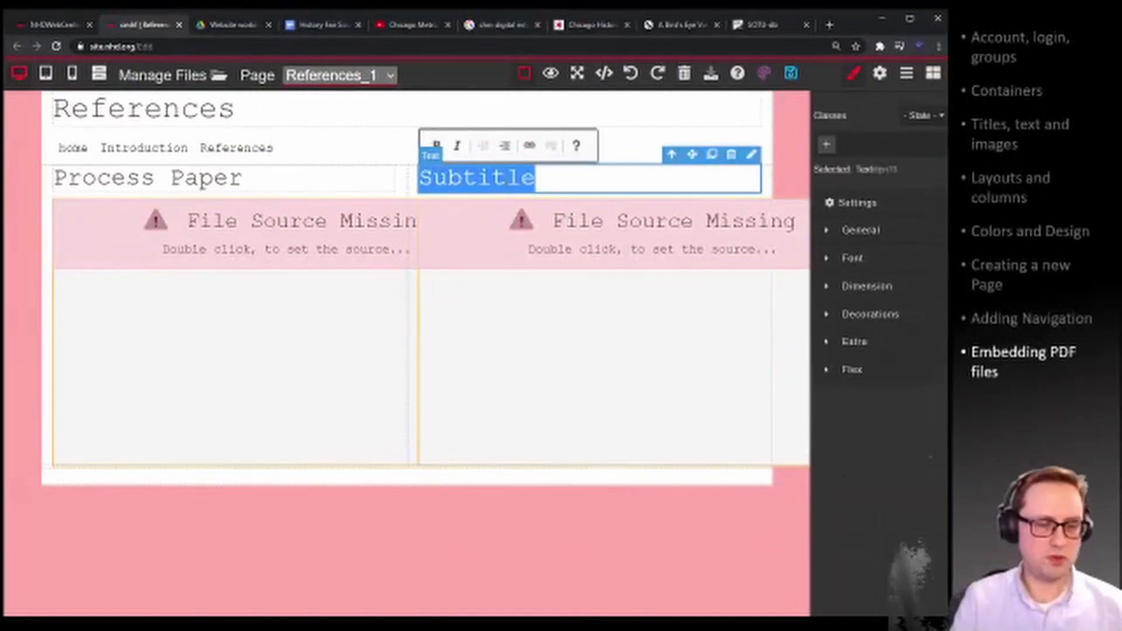
{"action": "type", "text": "R"}
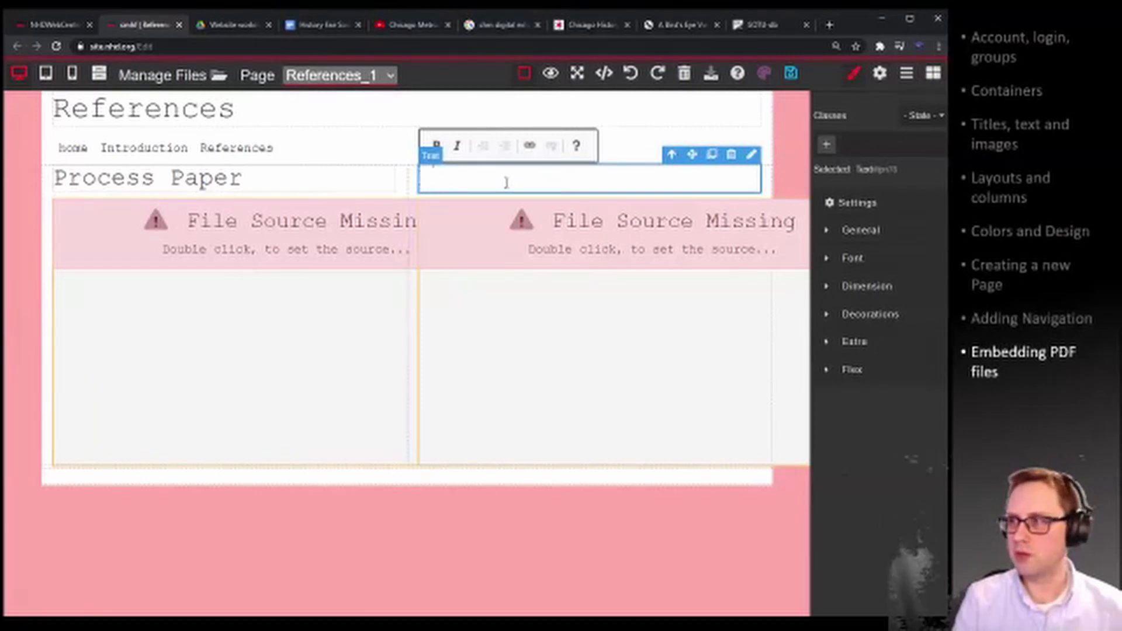
{"action": "type", "text": "Annotated Biblio"}
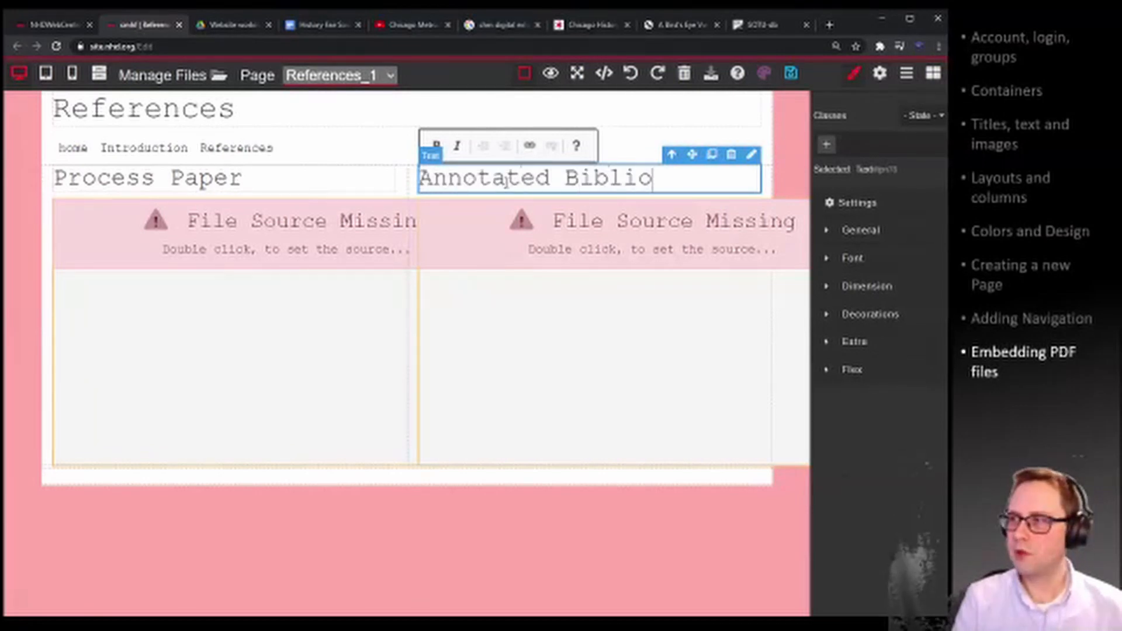
{"action": "type", "text": "graphy"}
{"action": "key", "text": "Return"}
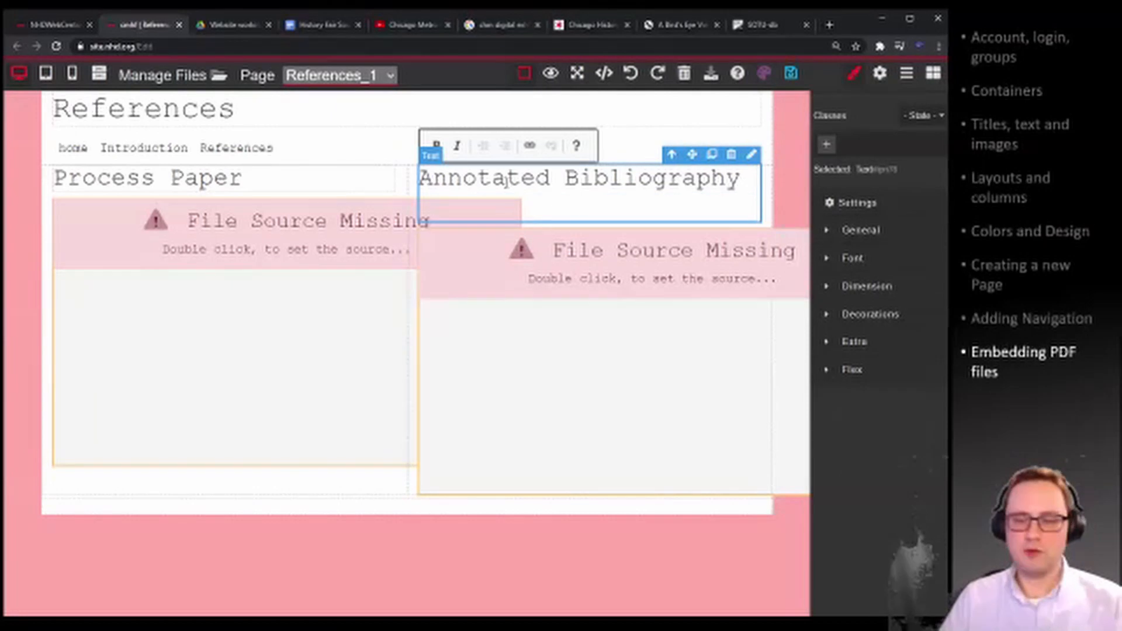
{"action": "key", "text": "BackSpace"}
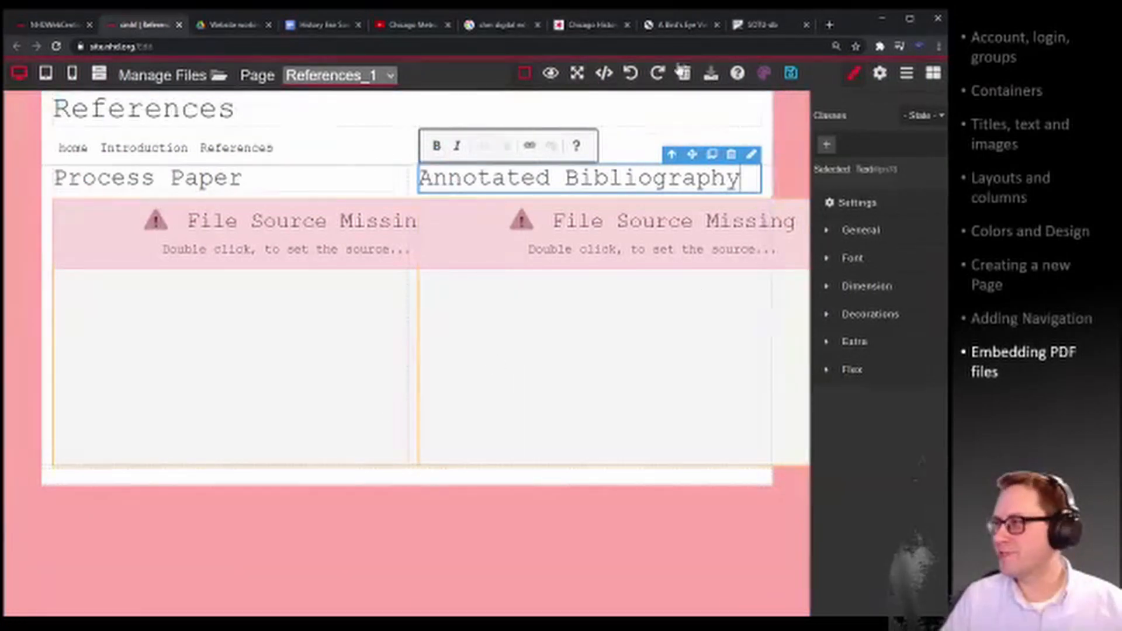
{"action": "left_click", "coordinate": [791, 73]}
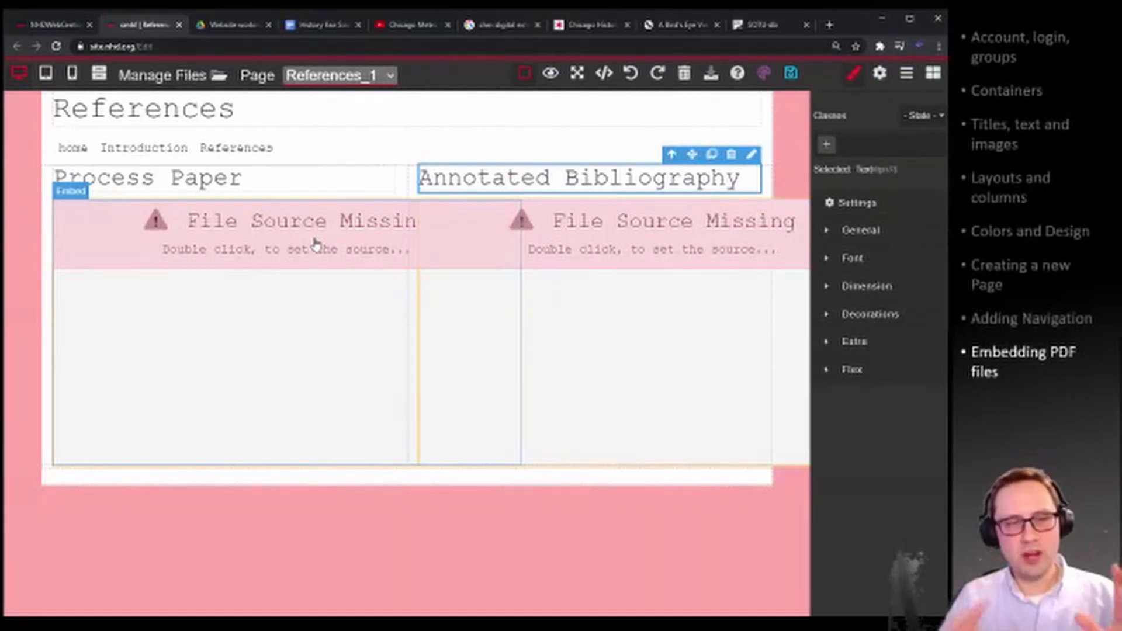
Upload Process_Paper.pdf and set it as the source of the embed block under Process Paper.
{"action": "double_click", "coordinate": [299, 258]}
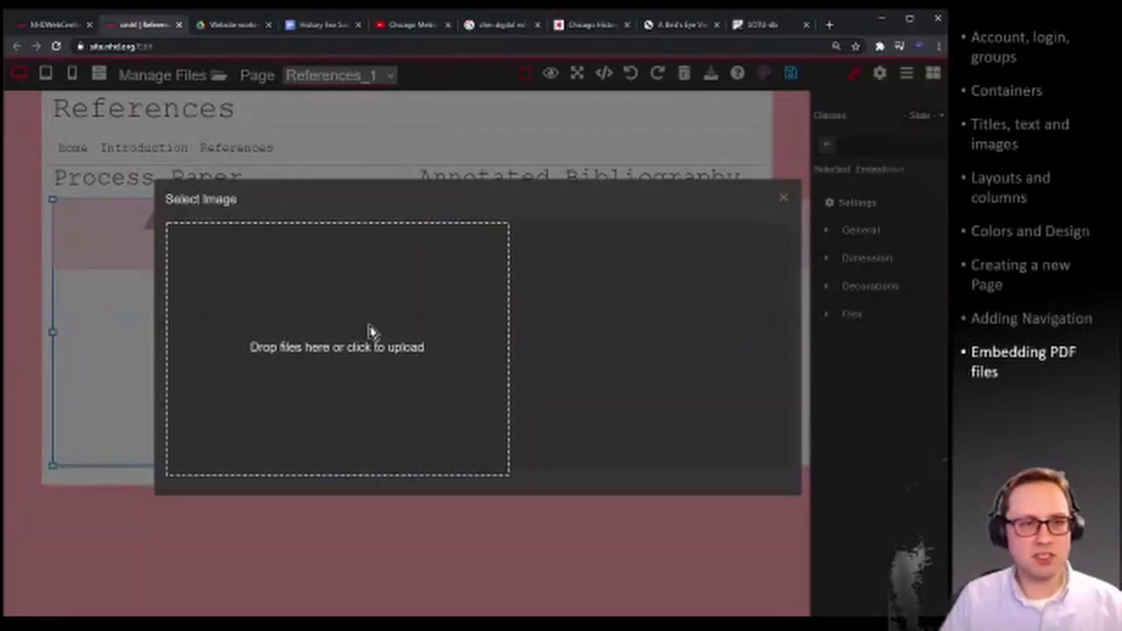
{"action": "left_click", "coordinate": [371, 332]}
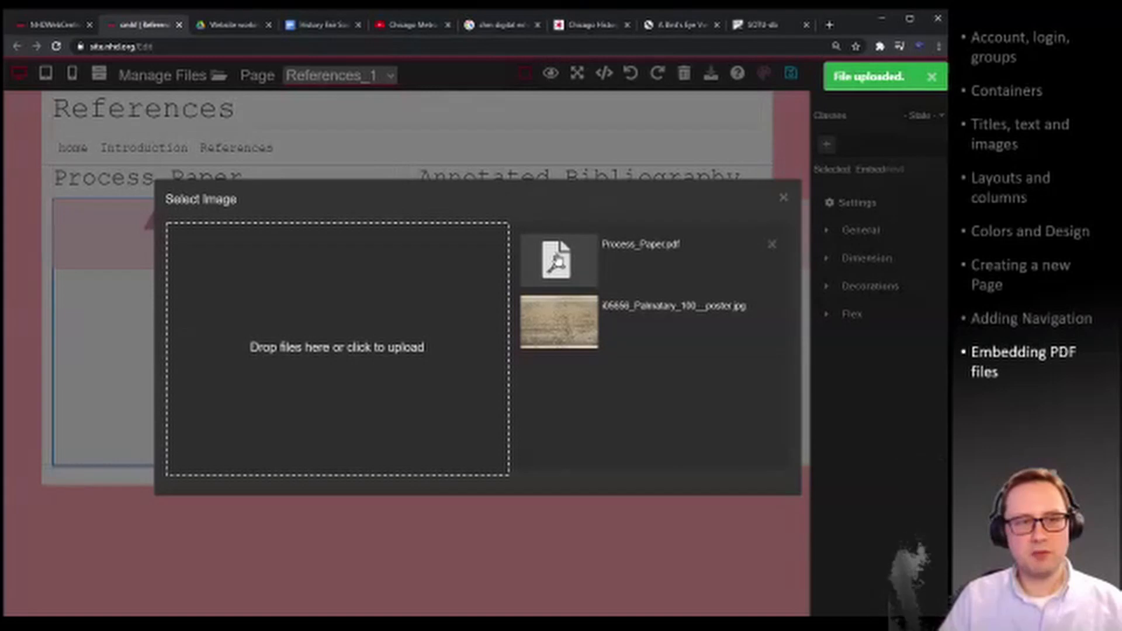
{"action": "left_click", "coordinate": [557, 262]}
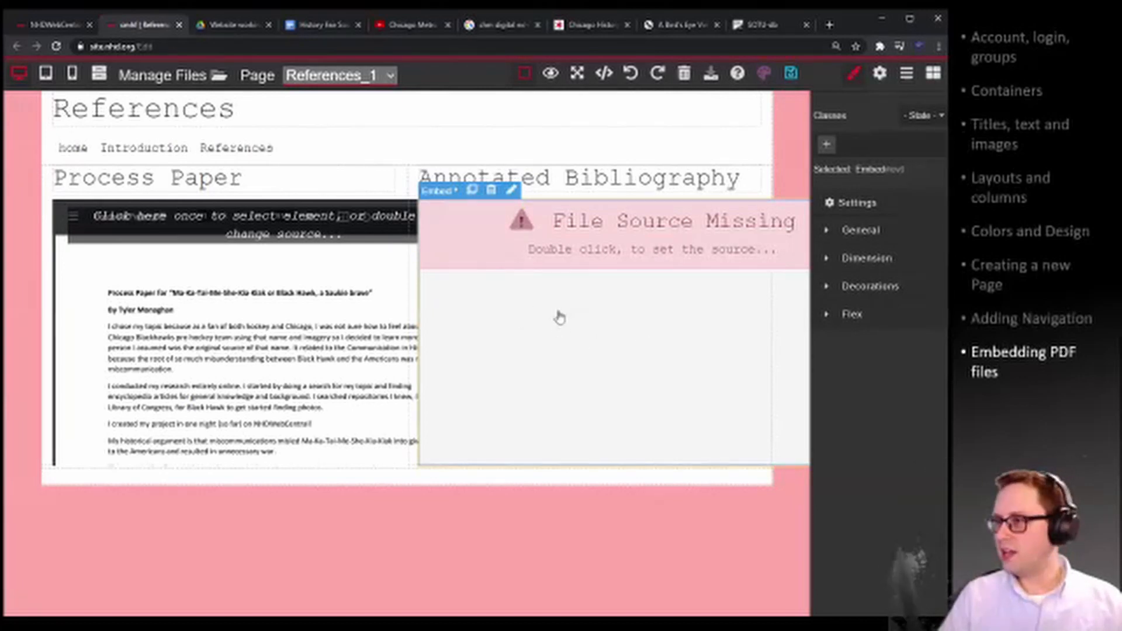
Upload bibliography.pdf and set it as the source of the embed block under Annotated Bibliography.
{"action": "double_click", "coordinate": [560, 317]}
{"action": "left_click", "coordinate": [409, 325]}
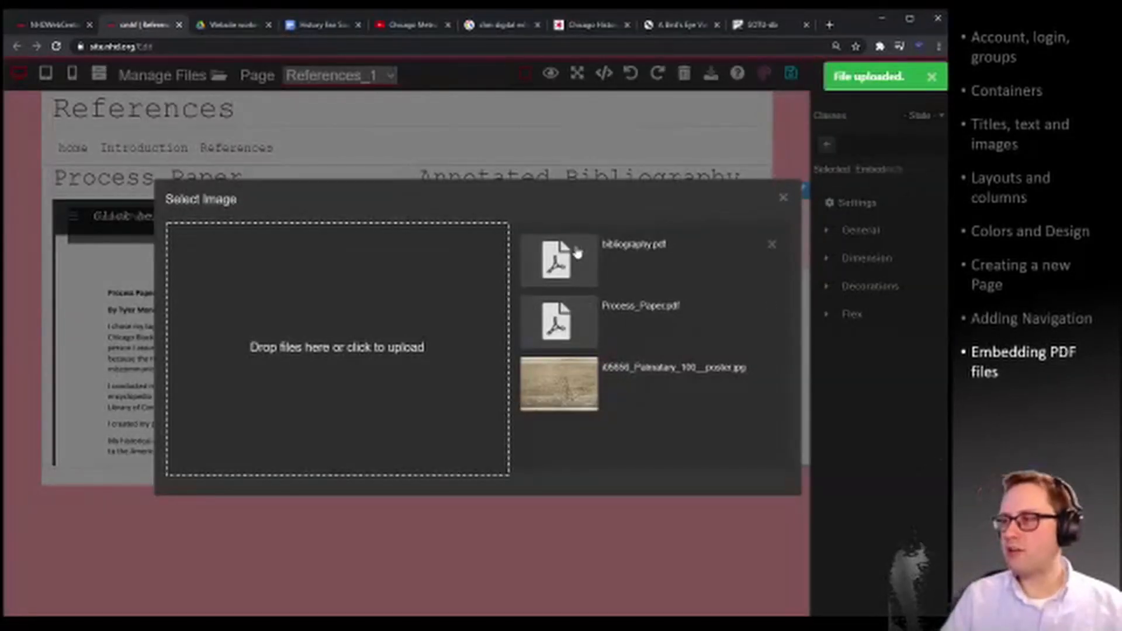
{"action": "left_click", "coordinate": [581, 258]}
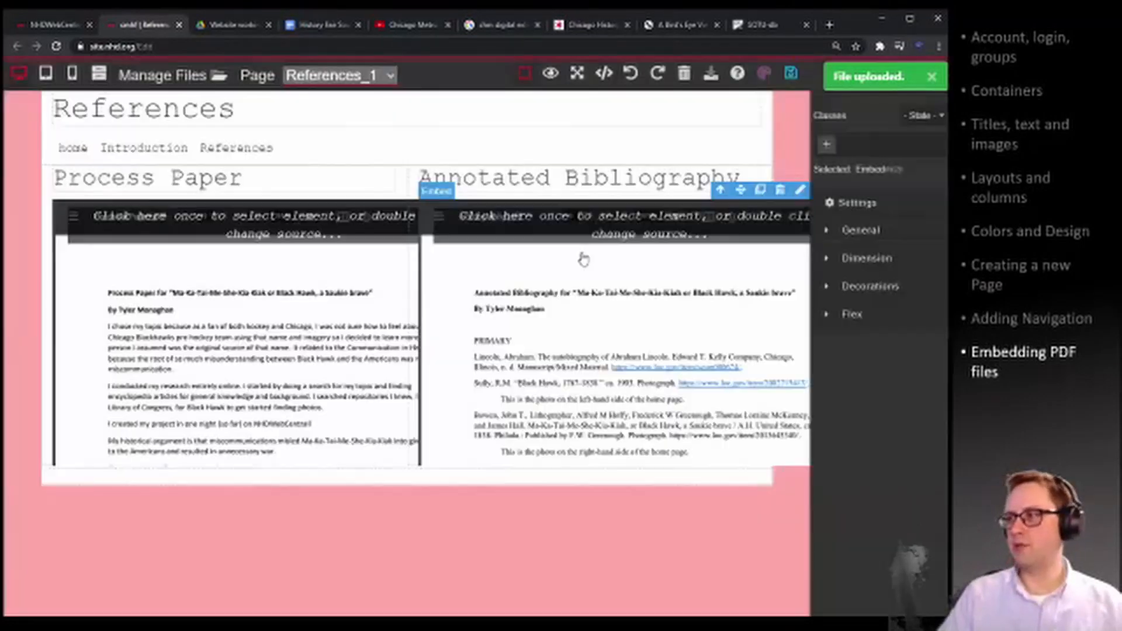
Save the References page, preview it at a resized responsive width to examine the PDF embeds, and return to the editor.
{"action": "left_click", "coordinate": [791, 73]}
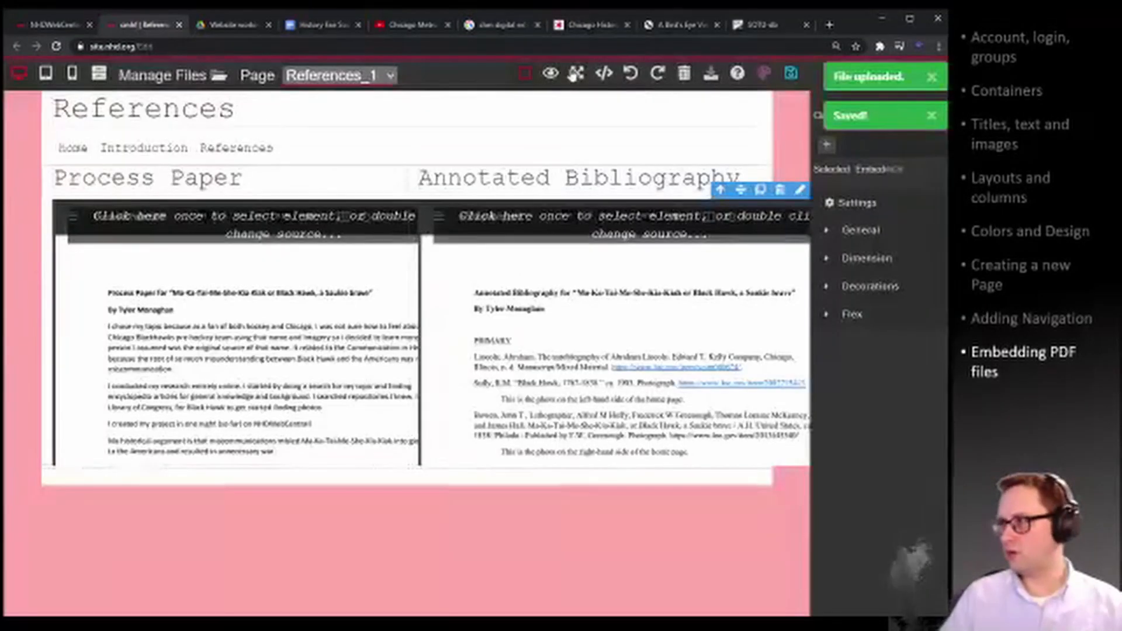
{"action": "left_click", "coordinate": [553, 75]}
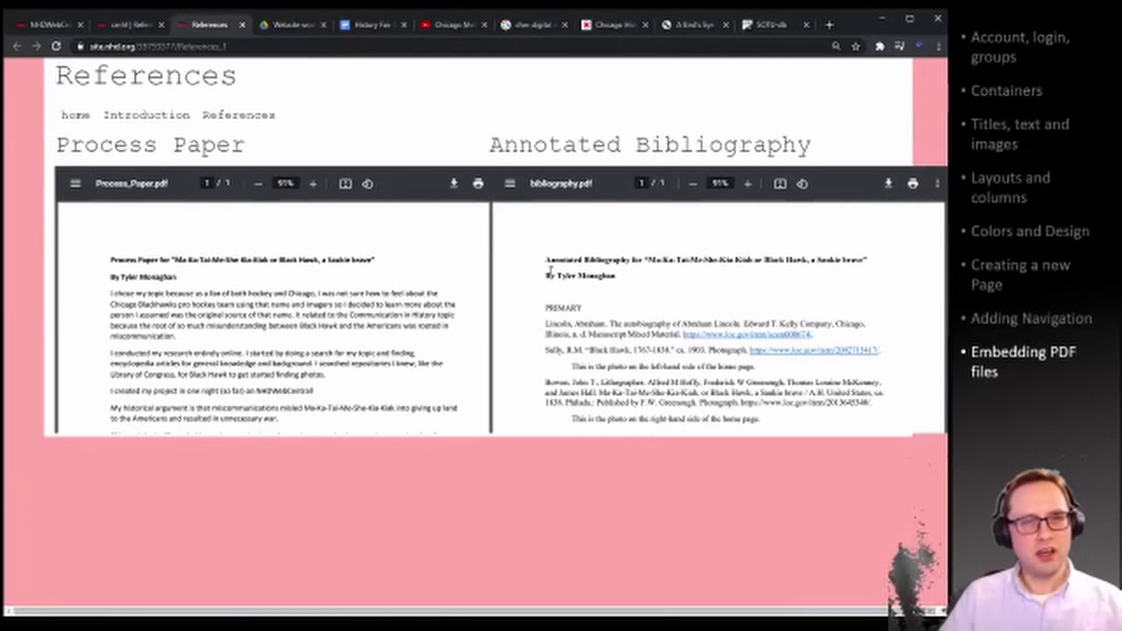
{"action": "key", "text": "ctrl+shift+i"}
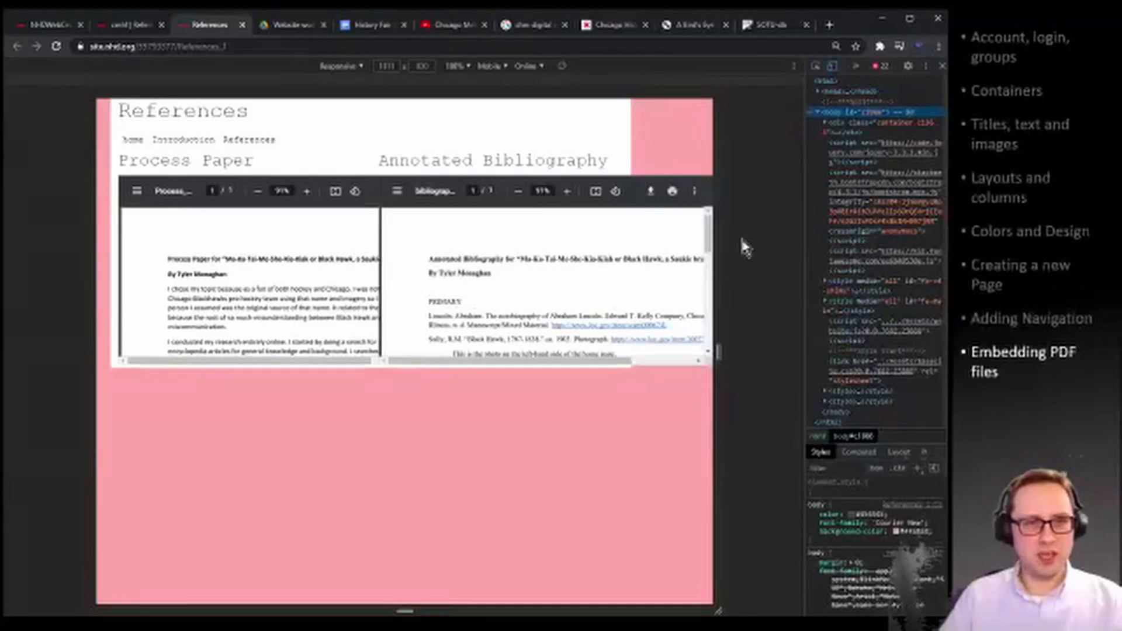
{"action": "left_click_drag", "start_coordinate": [721, 325], "coordinate": [745, 315]}
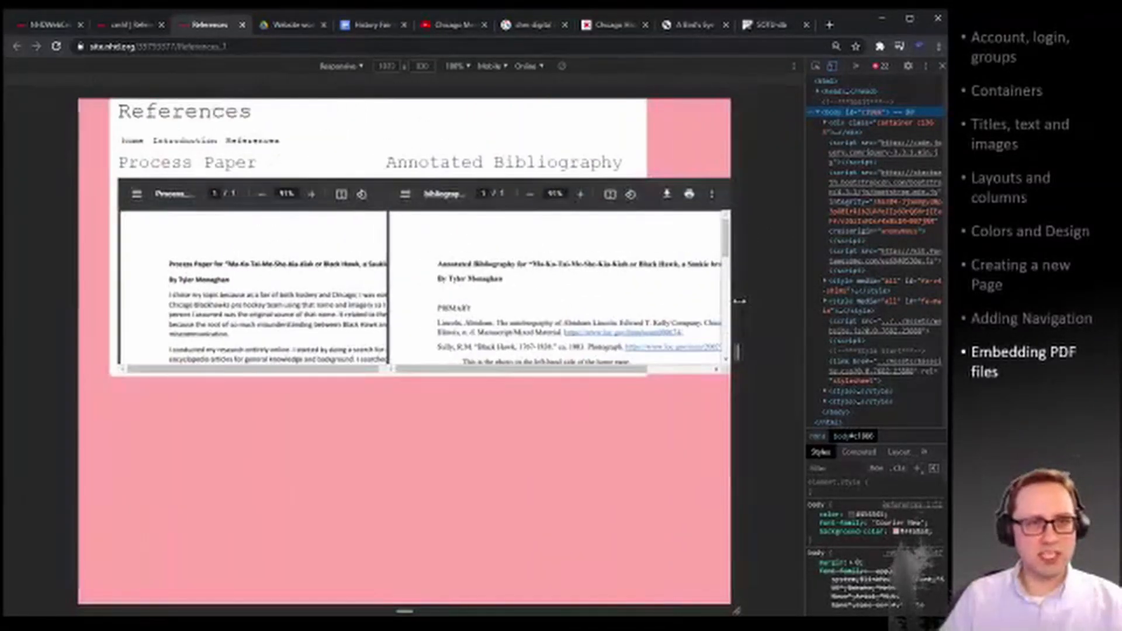
{"action": "left_click", "coordinate": [130, 24]}
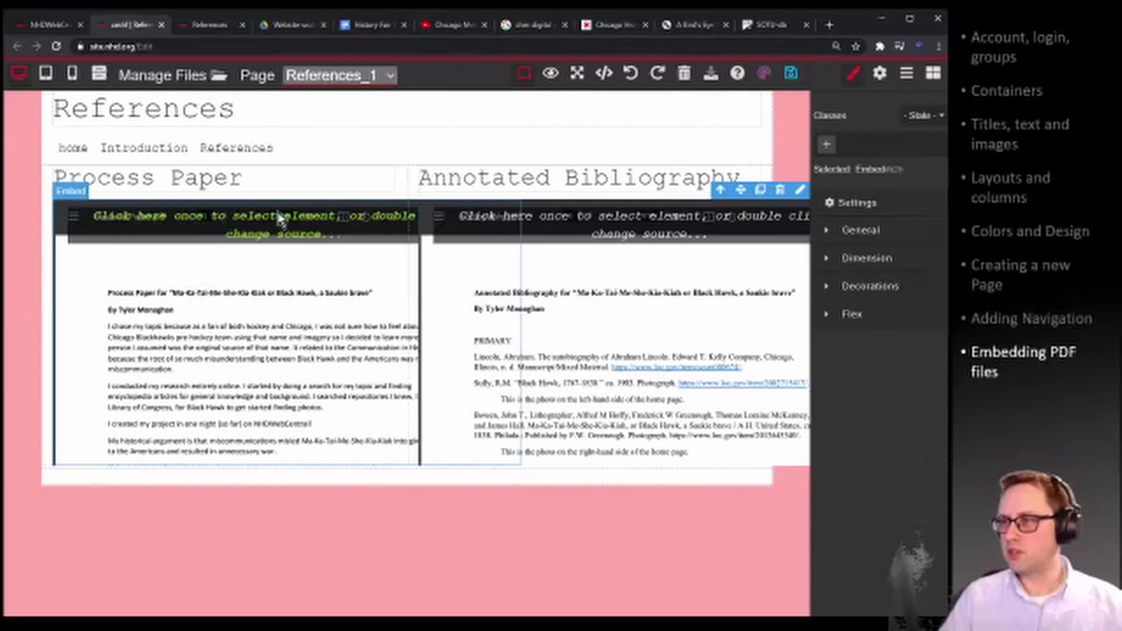
{"action": "double_click", "coordinate": [262, 224]}
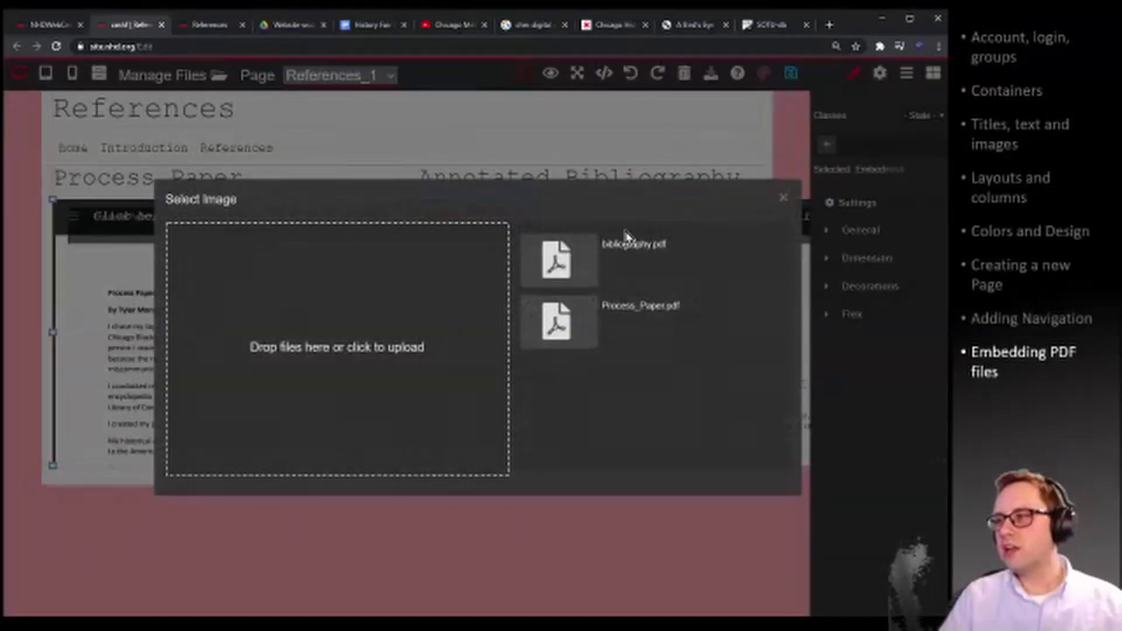
{"action": "left_click", "coordinate": [783, 197]}
{"action": "left_click", "coordinate": [449, 563]}
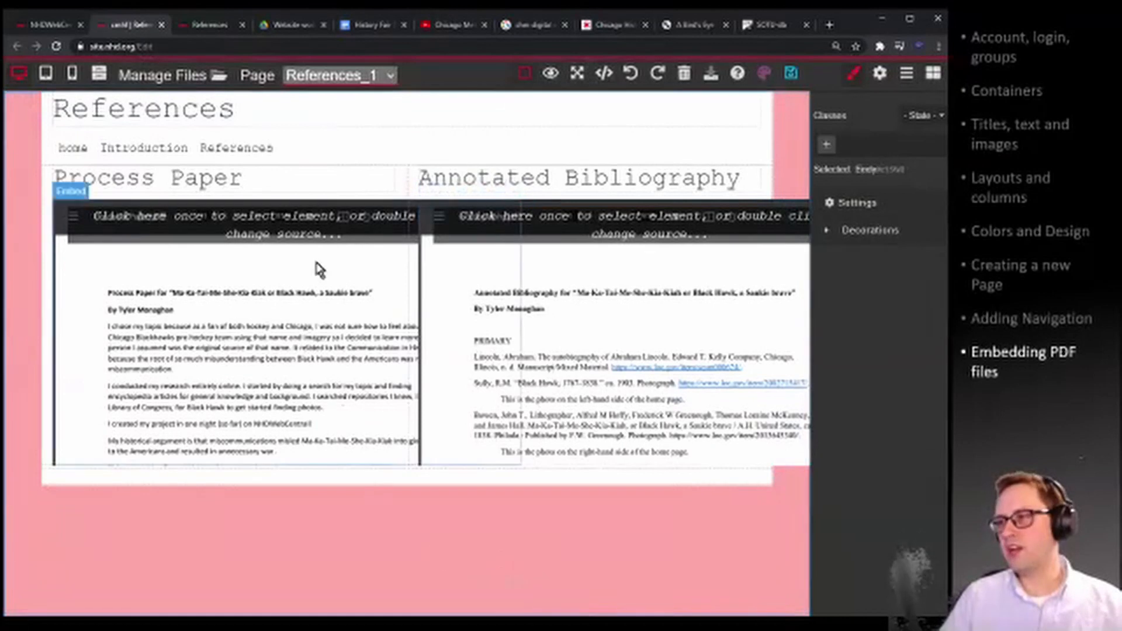
Set the width of the embed block under Process Paper to 100%.
{"action": "left_click", "coordinate": [257, 227]}
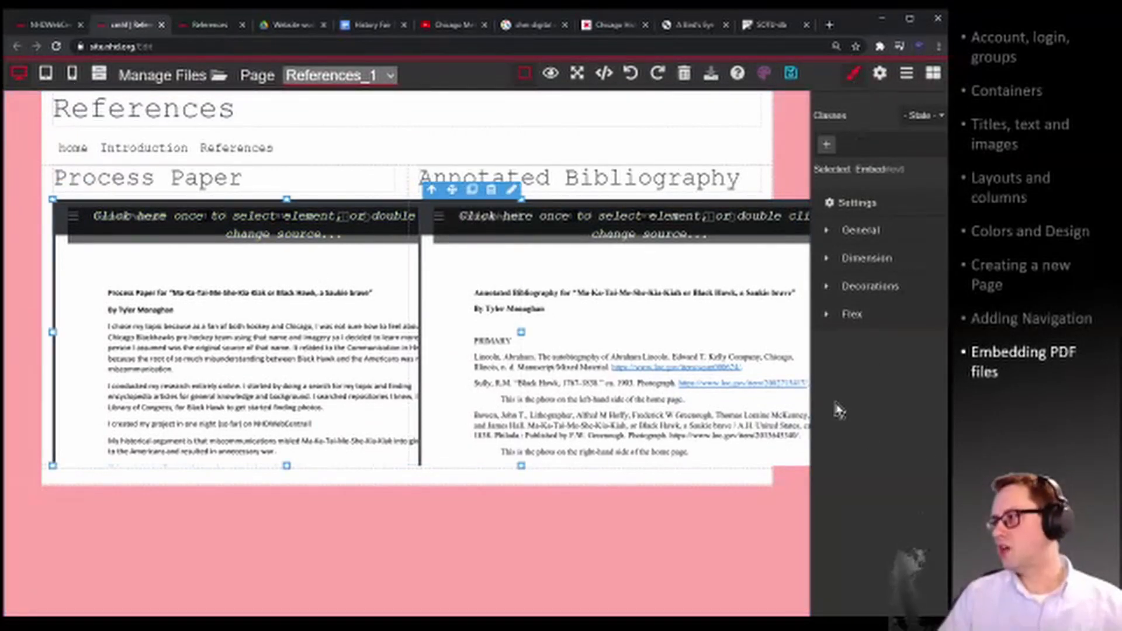
{"action": "left_click", "coordinate": [826, 262]}
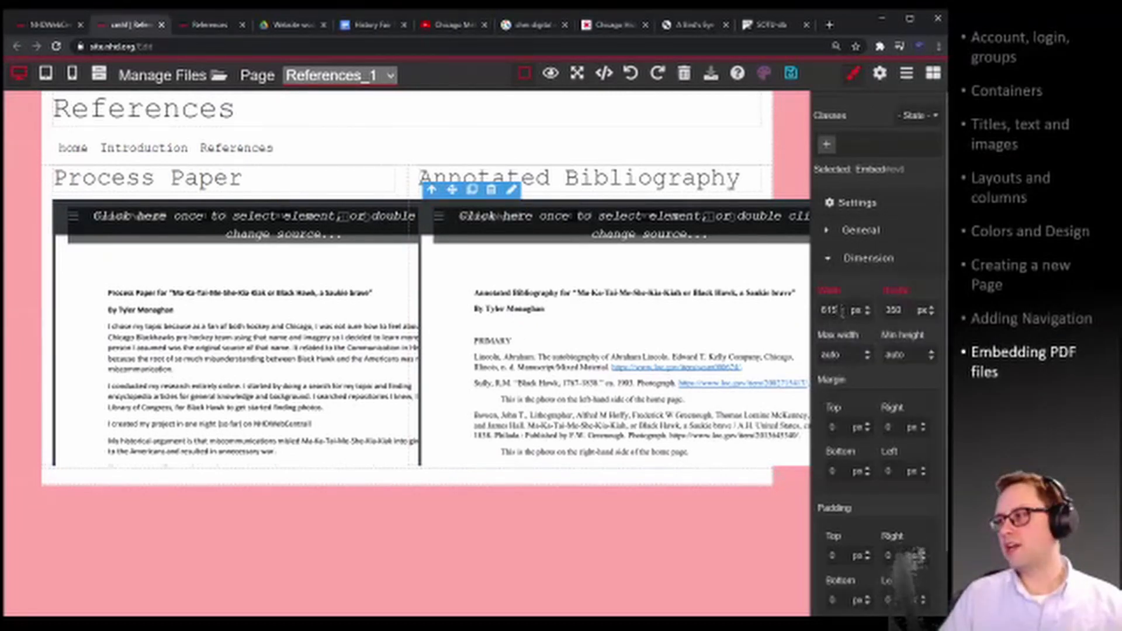
{"action": "double_click", "coordinate": [840, 310]}
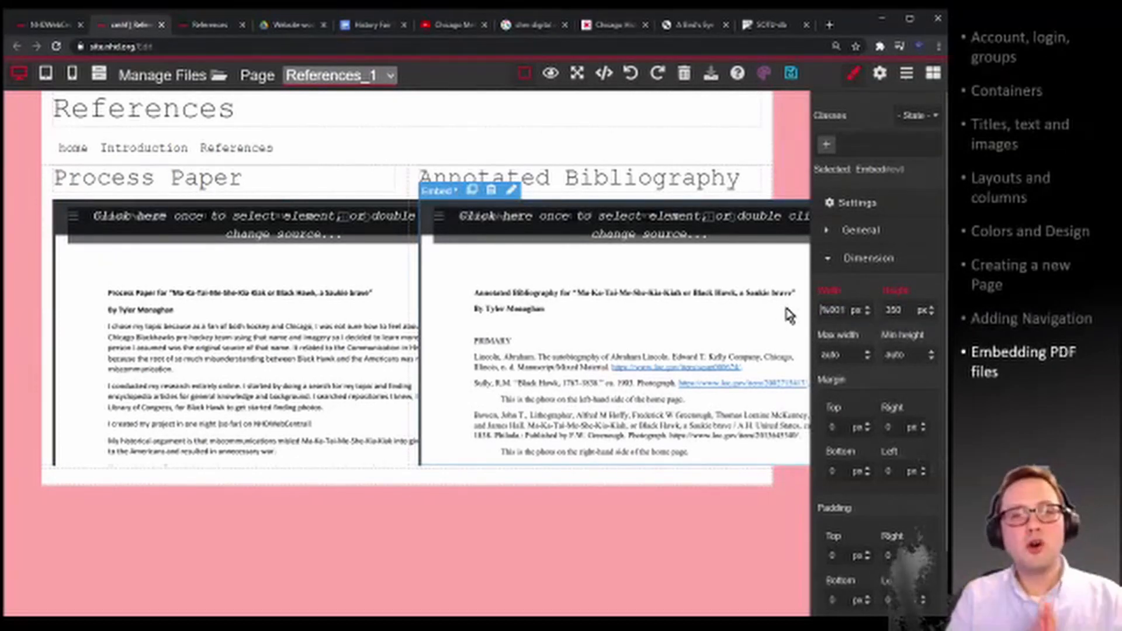
{"action": "scroll", "coordinate": [784, 409], "scroll_direction": "up", "scroll_amount": 1}
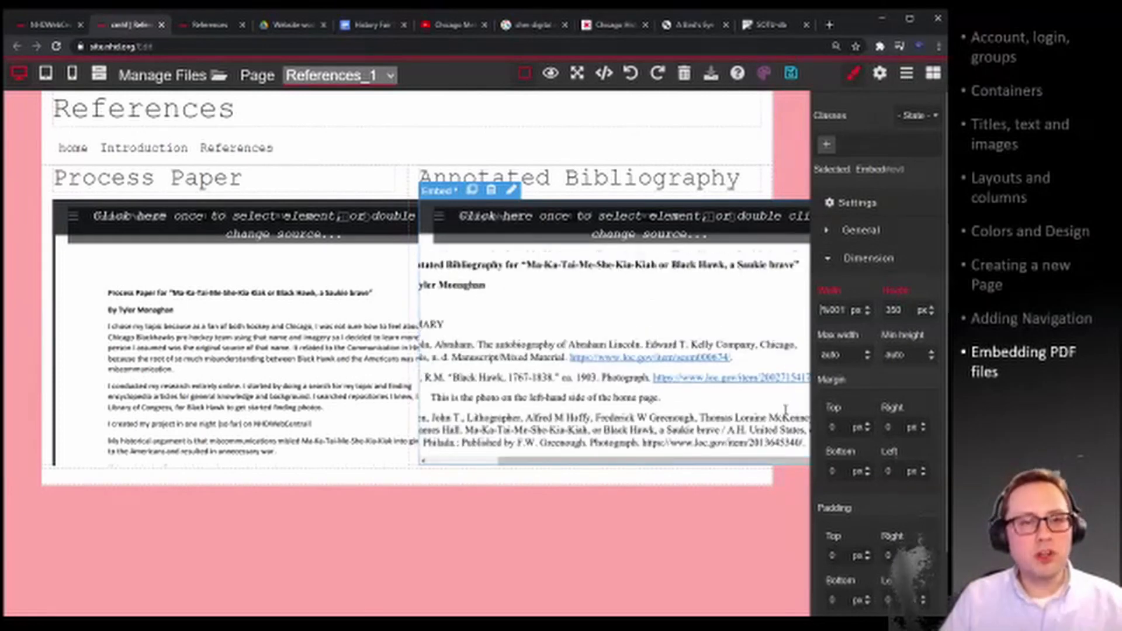
{"action": "scroll", "coordinate": [820, 448], "scroll_direction": "up", "scroll_amount": 1}
{"action": "scroll", "coordinate": [835, 513], "scroll_direction": "up", "scroll_amount": 1}
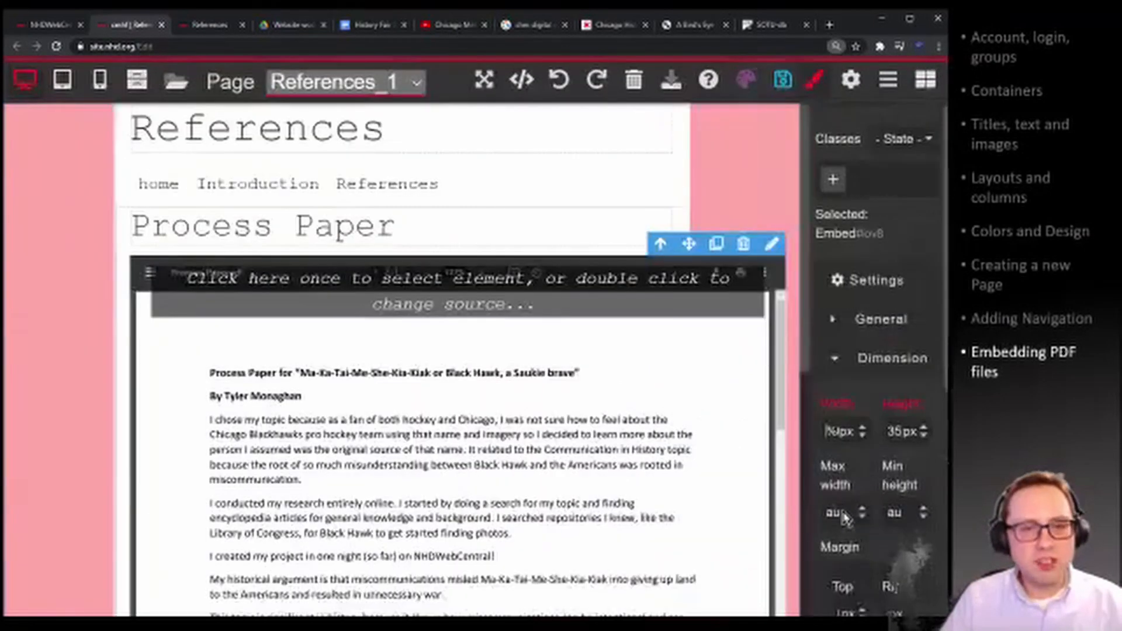
{"action": "scroll", "coordinate": [854, 518], "scroll_direction": "down", "scroll_amount": 2}
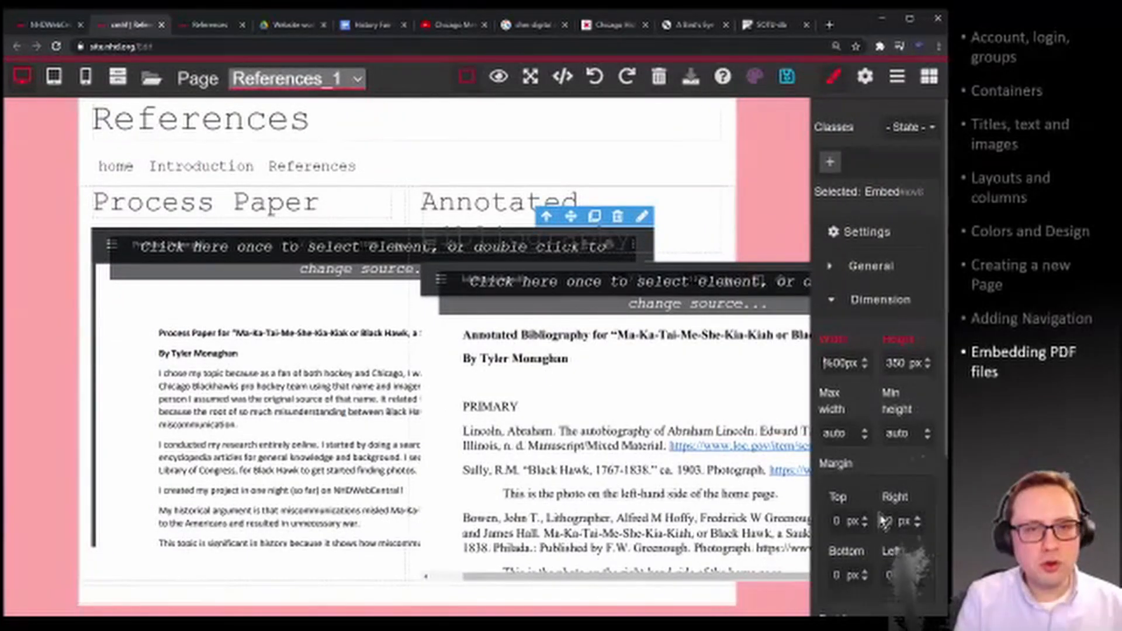
{"action": "left_click", "coordinate": [845, 367]}
{"action": "type", "text": "100%^"}
{"action": "key", "text": "BackSpace"}
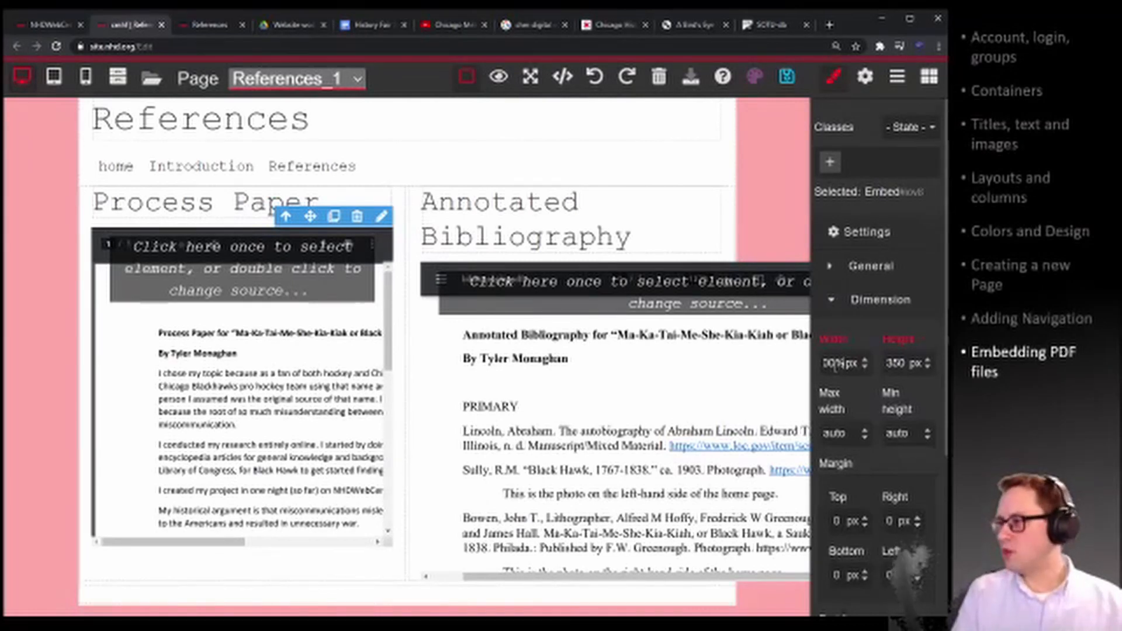
{"action": "key", "text": "Return"}
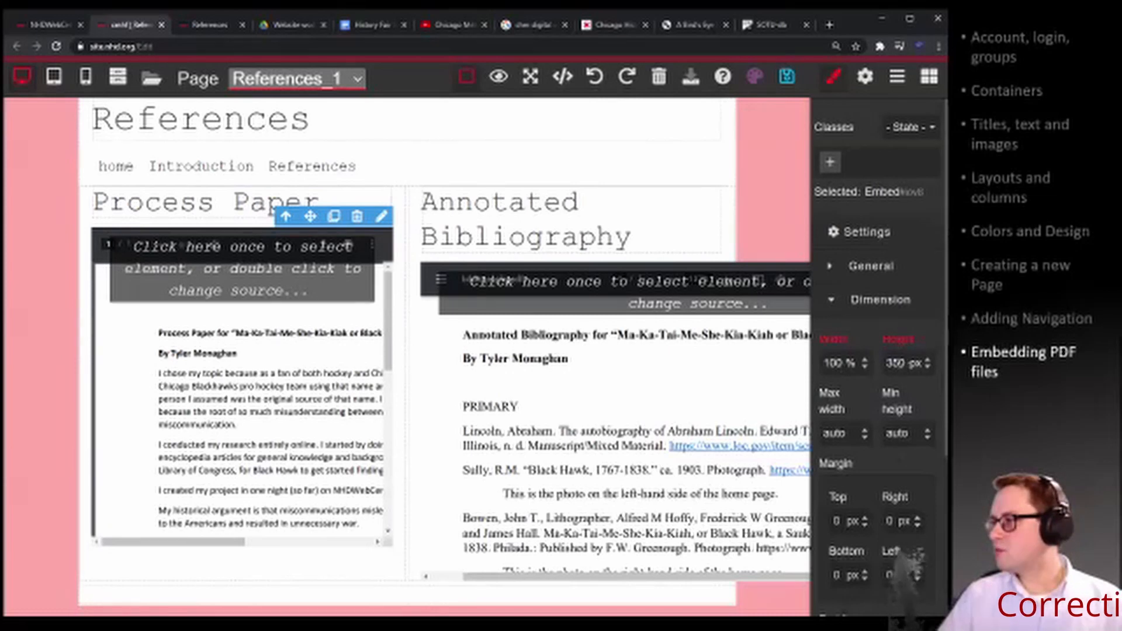
Set the height of the embed block under Process Paper to auto.
{"action": "double_click", "coordinate": [901, 361]}
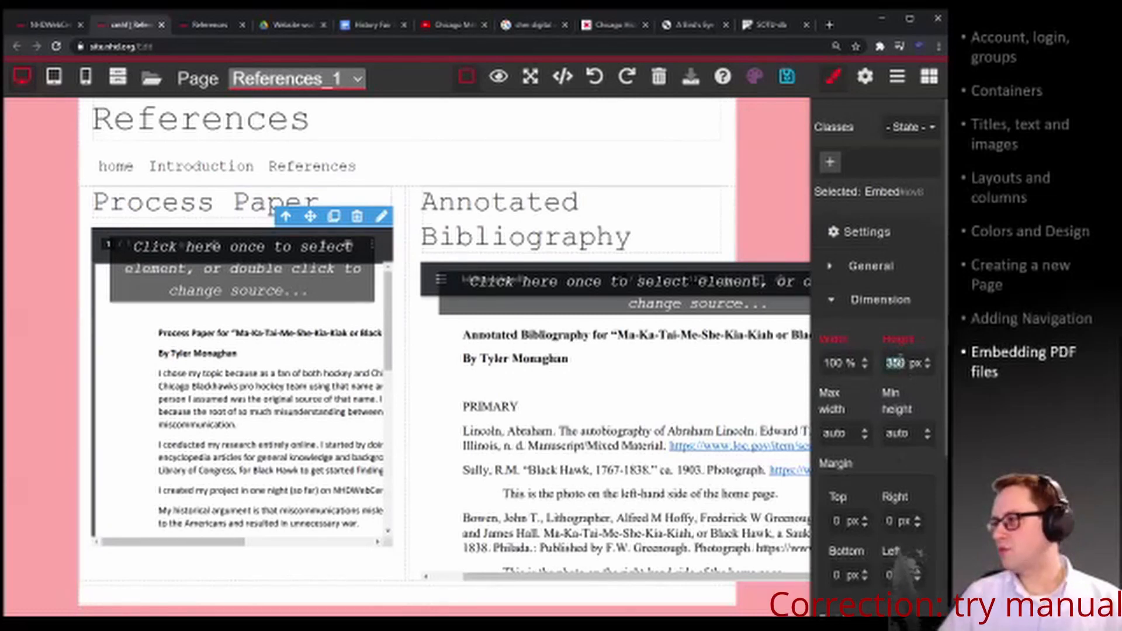
{"action": "type", "text": "auto"}
{"action": "key", "text": "Return"}
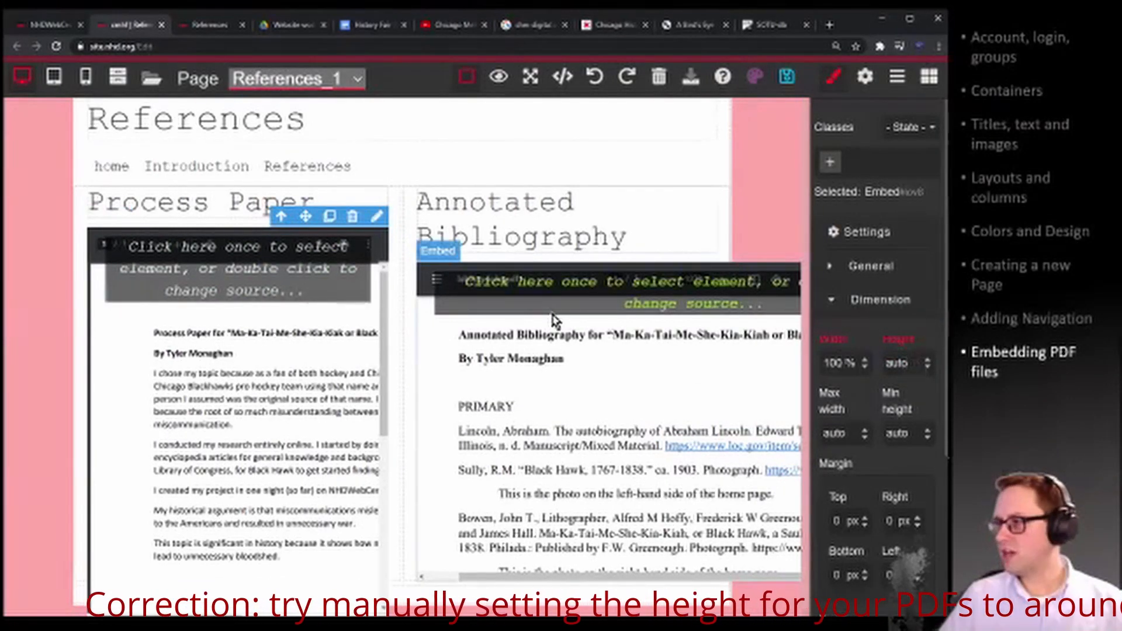
Set the embed block under Annotated Bibliography to a width of 100% and a height of auto.
{"action": "left_click", "coordinate": [538, 296]}
{"action": "double_click", "coordinate": [833, 363]}
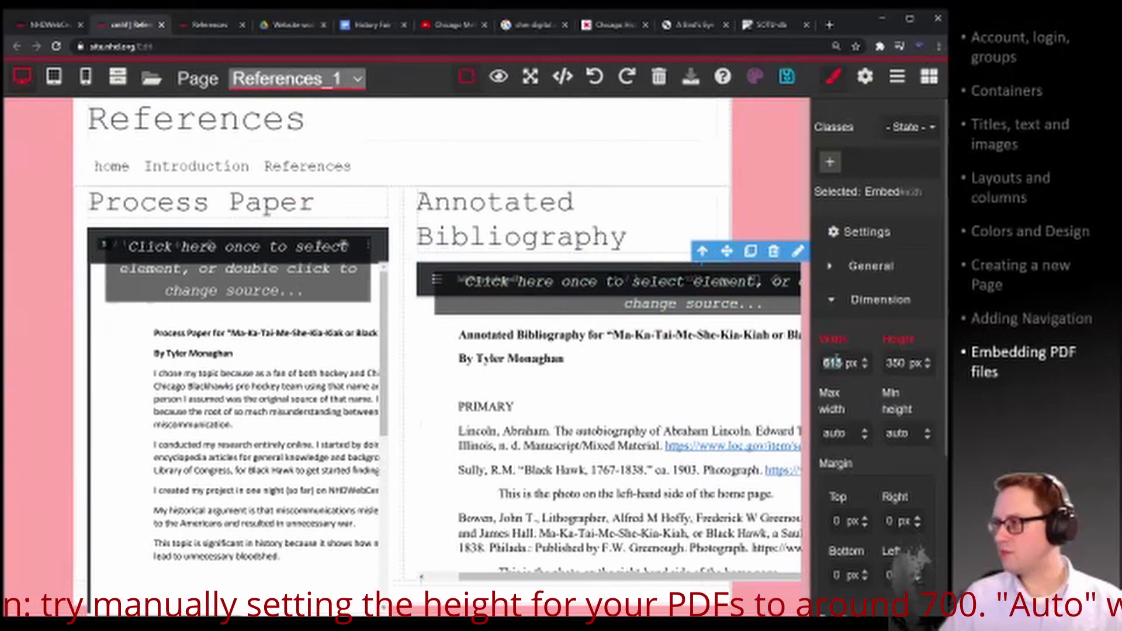
{"action": "type", "text": "100"}
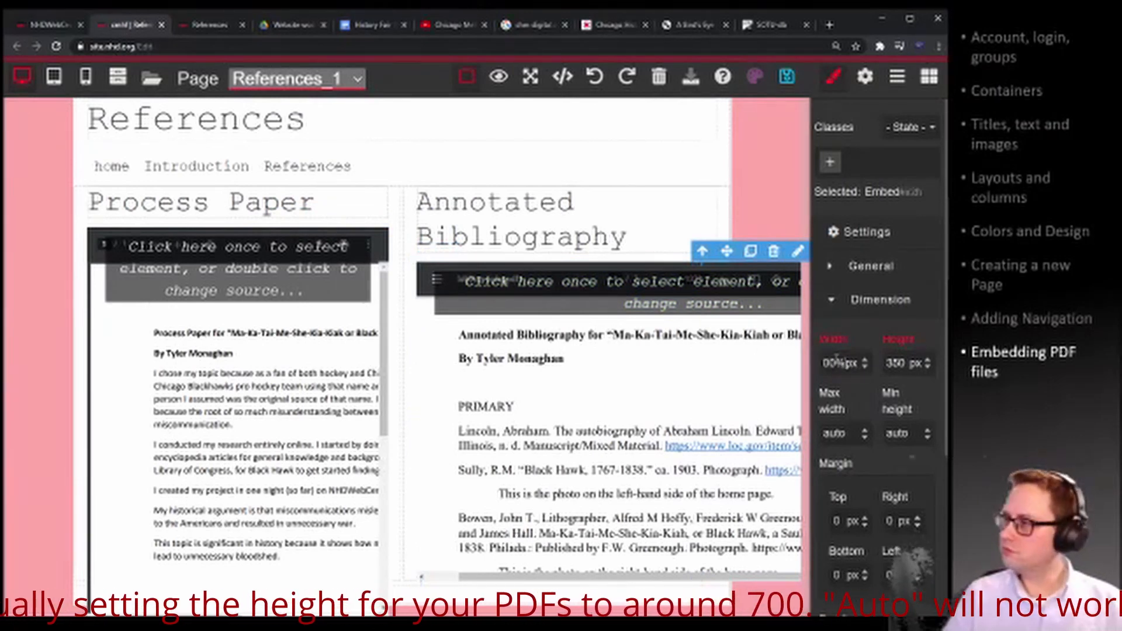
{"action": "left_click", "coordinate": [905, 364]}
{"action": "double_click", "coordinate": [904, 362]}
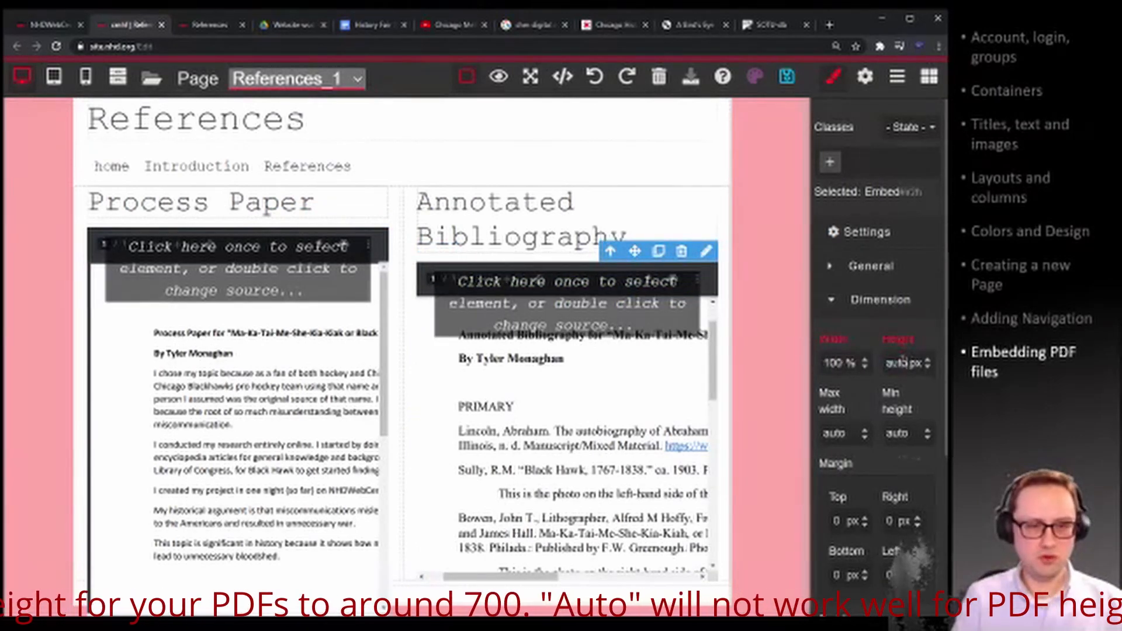
{"action": "key", "text": "Return"}
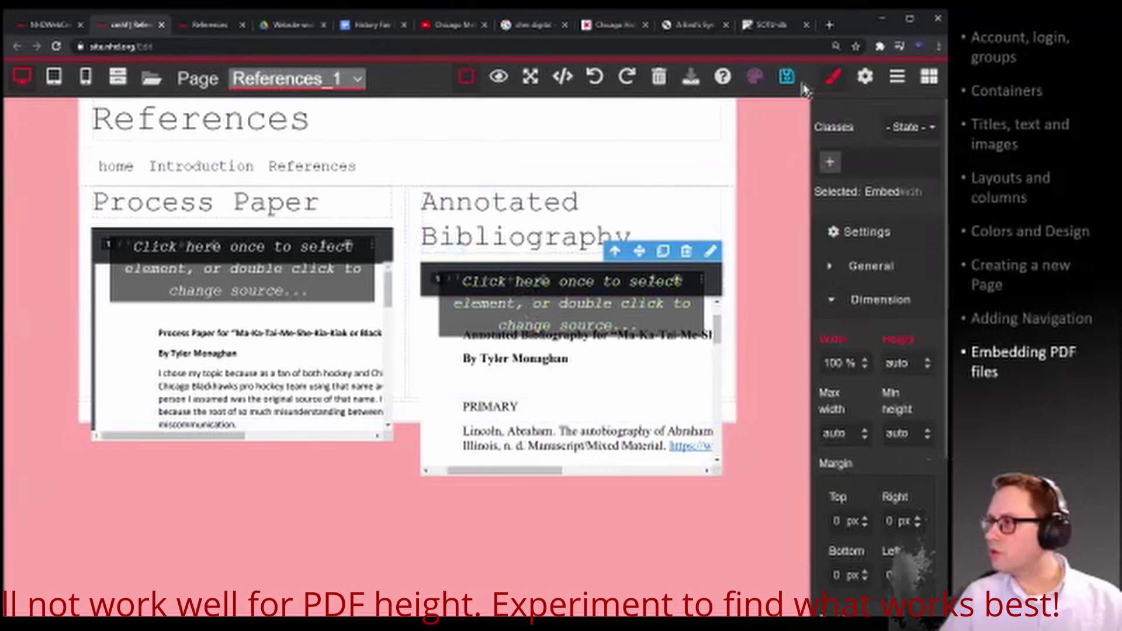
Preview the References page to examine the resized PDF embeds, and return to the editor.
{"action": "key", "text": "ctrl+minus"}
{"action": "key", "text": "ctrl+minus"}
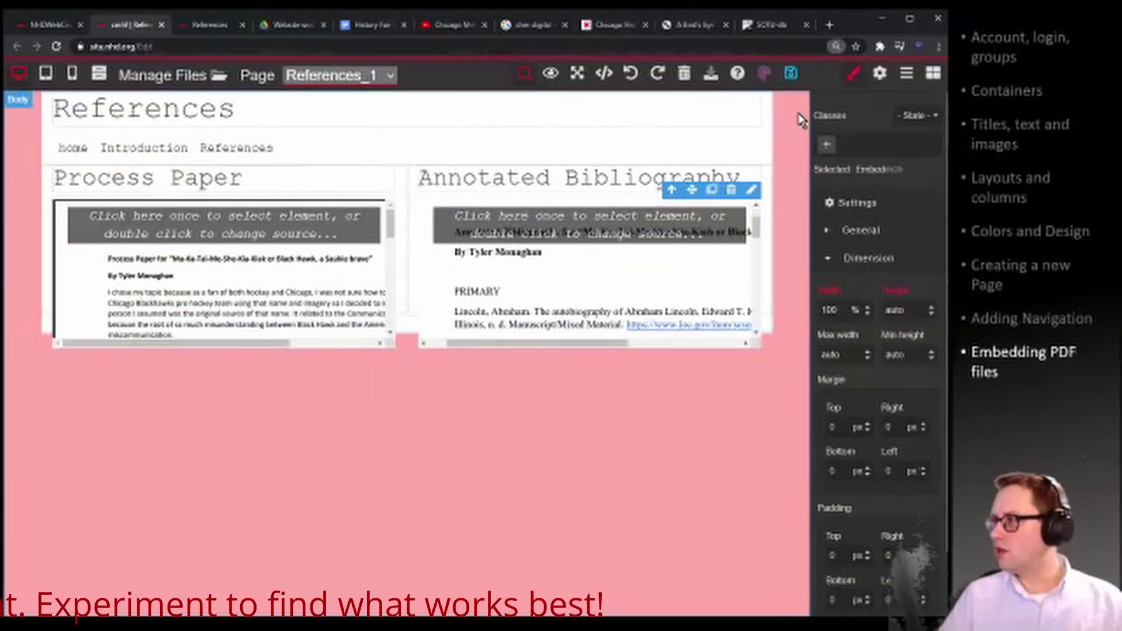
{"action": "left_click", "coordinate": [551, 76]}
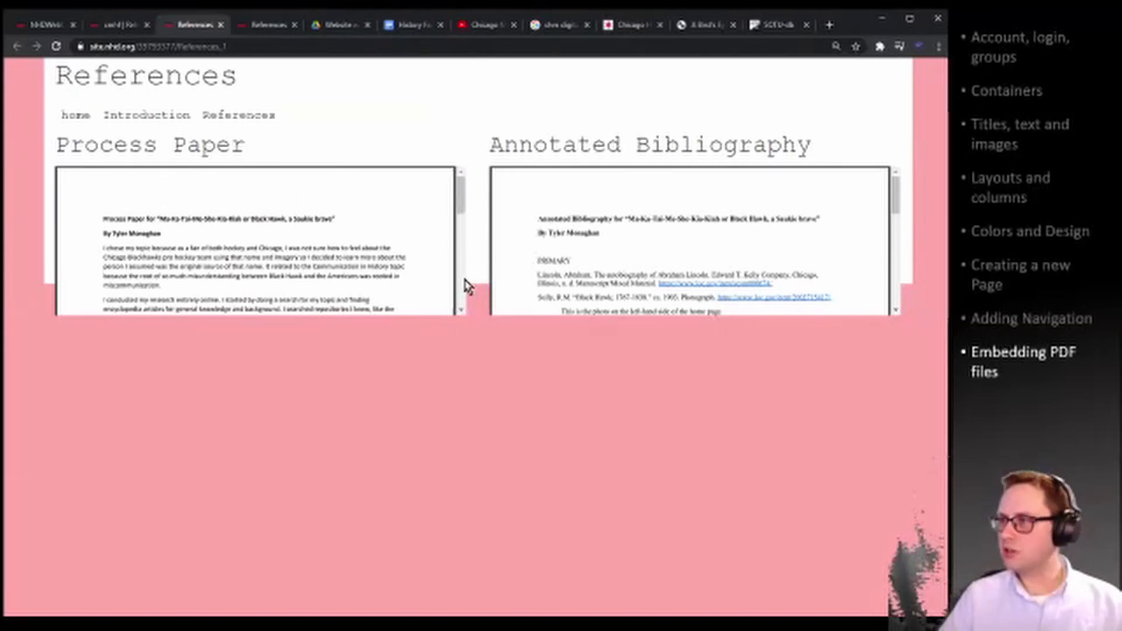
{"action": "key", "text": "ctrl+shift+Tab"}
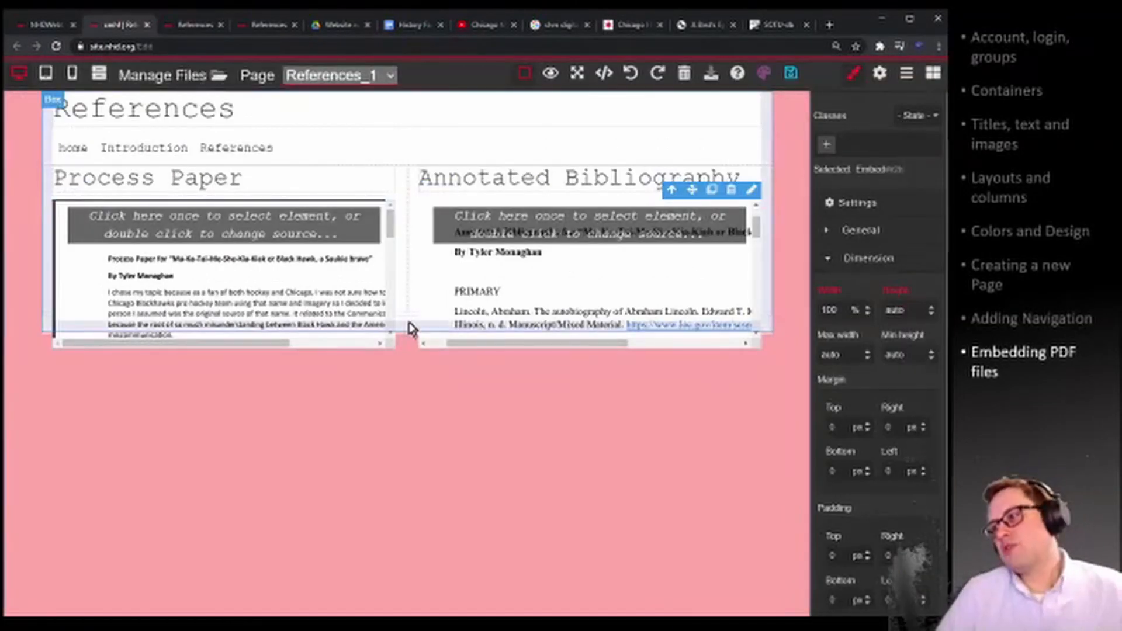
Add a Container below the two PDF columns and set its height to 500 px.
{"action": "left_click", "coordinate": [933, 76]}
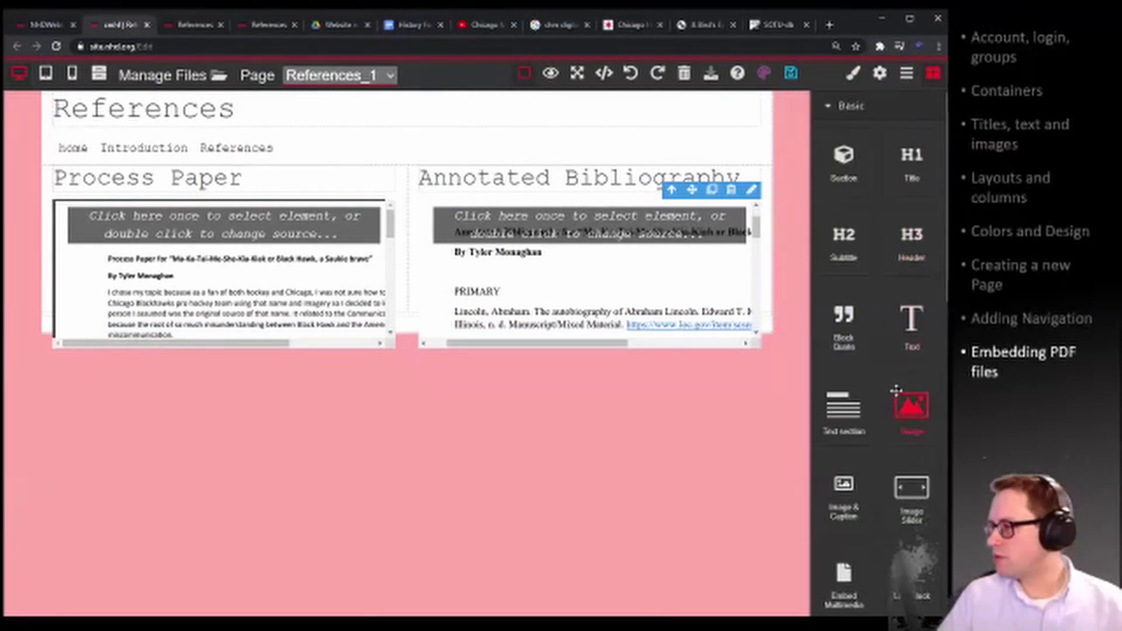
{"action": "scroll", "coordinate": [896, 391], "scroll_direction": "down", "scroll_amount": 10}
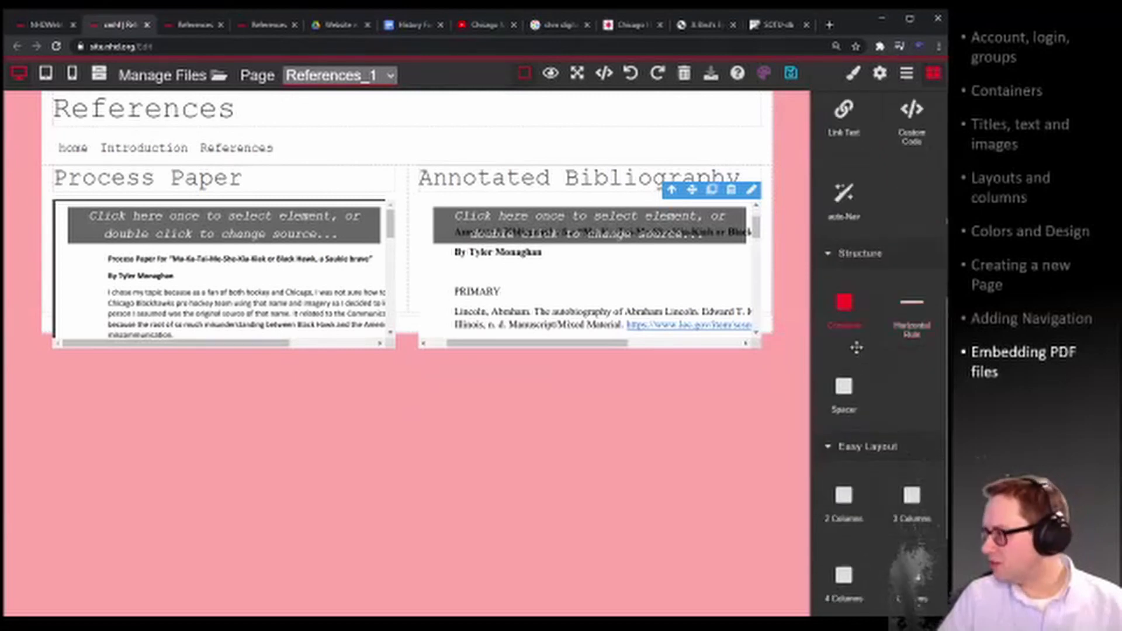
{"action": "left_click_drag", "start_coordinate": [844, 307], "coordinate": [402, 346]}
{"action": "left_click", "coordinate": [48, 343]}
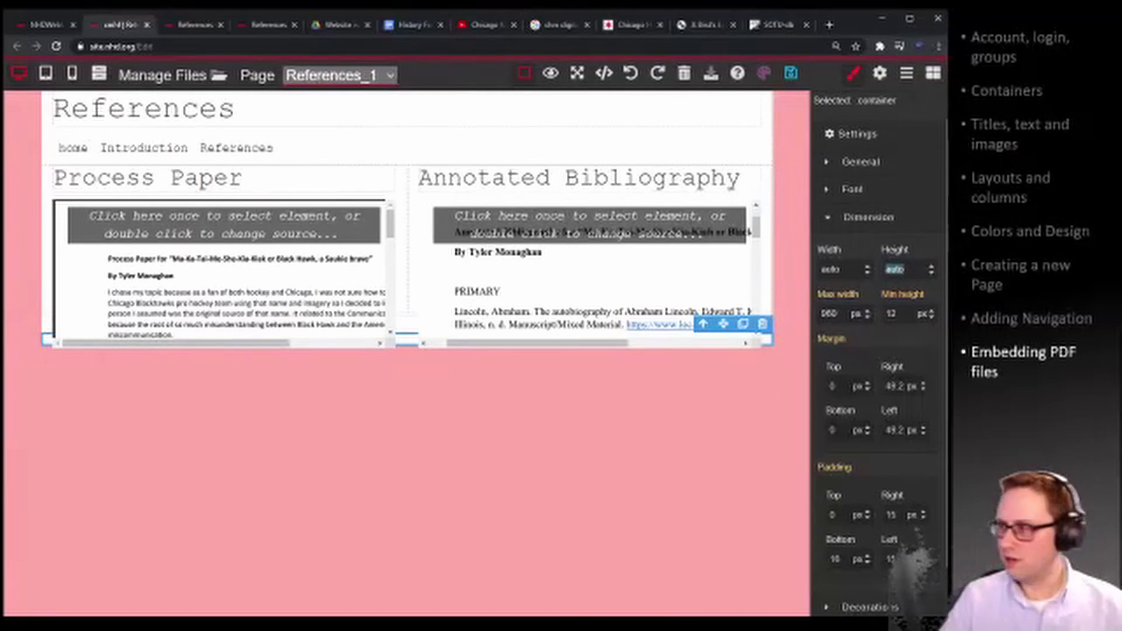
{"action": "type", "text": "500p"}
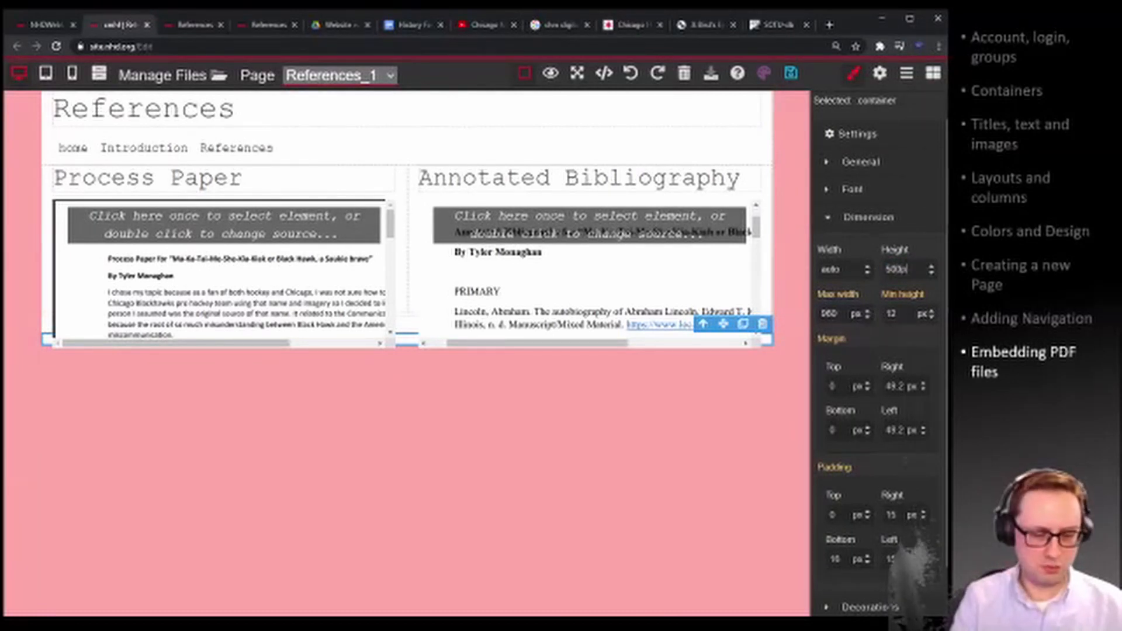
{"action": "type", "text": "x"}
{"action": "key", "text": "Return"}
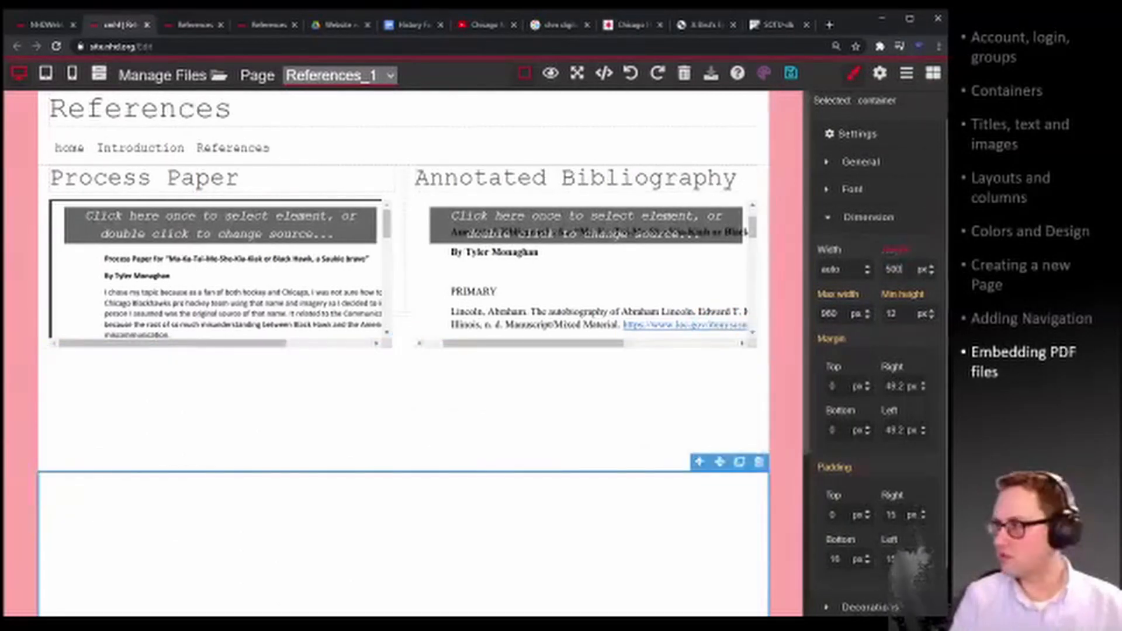
Save the page, preview how the PDF embeds sit above the added container, and return to the editor.
{"action": "left_click", "coordinate": [791, 74]}
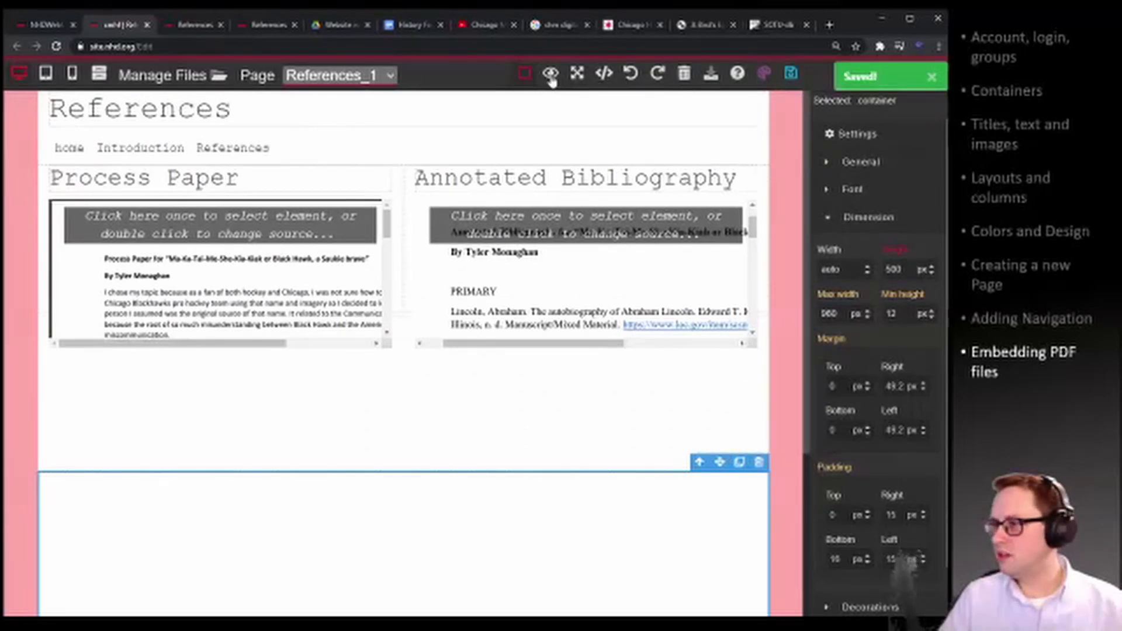
{"action": "left_click", "coordinate": [549, 74]}
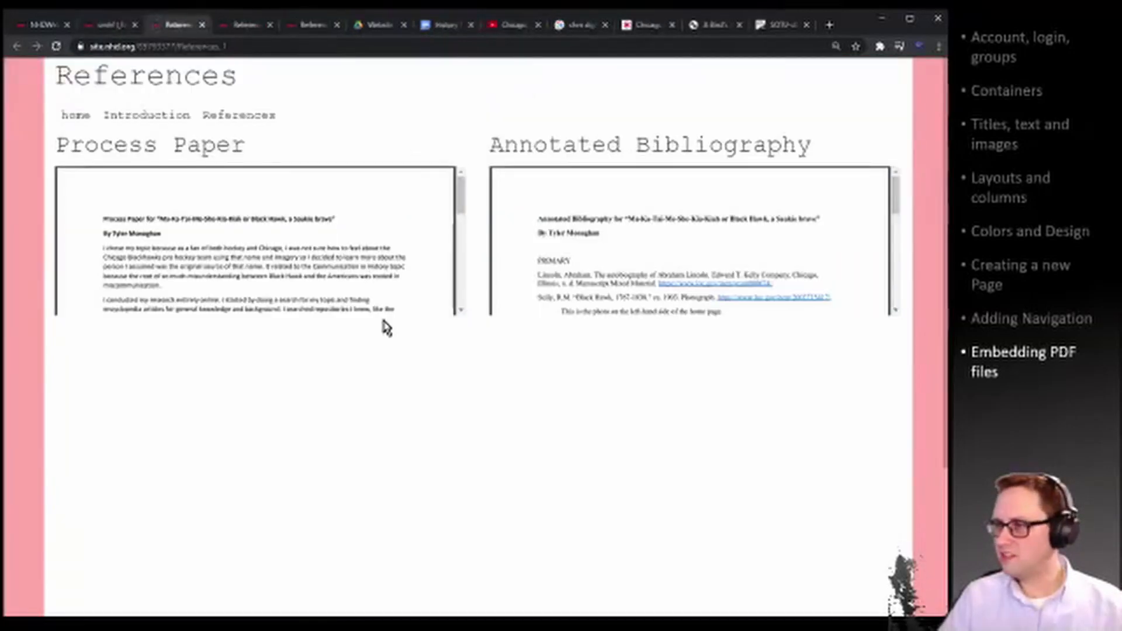
{"action": "scroll", "coordinate": [464, 386], "scroll_direction": "down", "scroll_amount": 4}
{"action": "scroll", "coordinate": [466, 393], "scroll_direction": "up", "scroll_amount": 4}
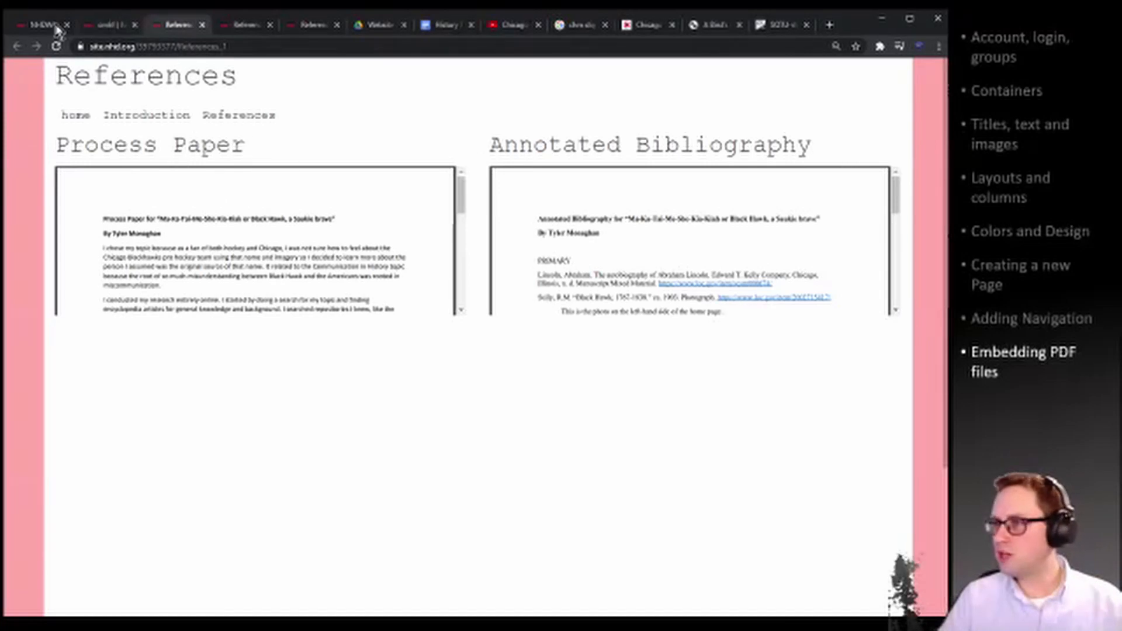
{"action": "left_click", "coordinate": [89, 26]}
Select the Process Paper embed block, save the References page again, and reload the editor.
{"action": "left_click", "coordinate": [207, 224]}
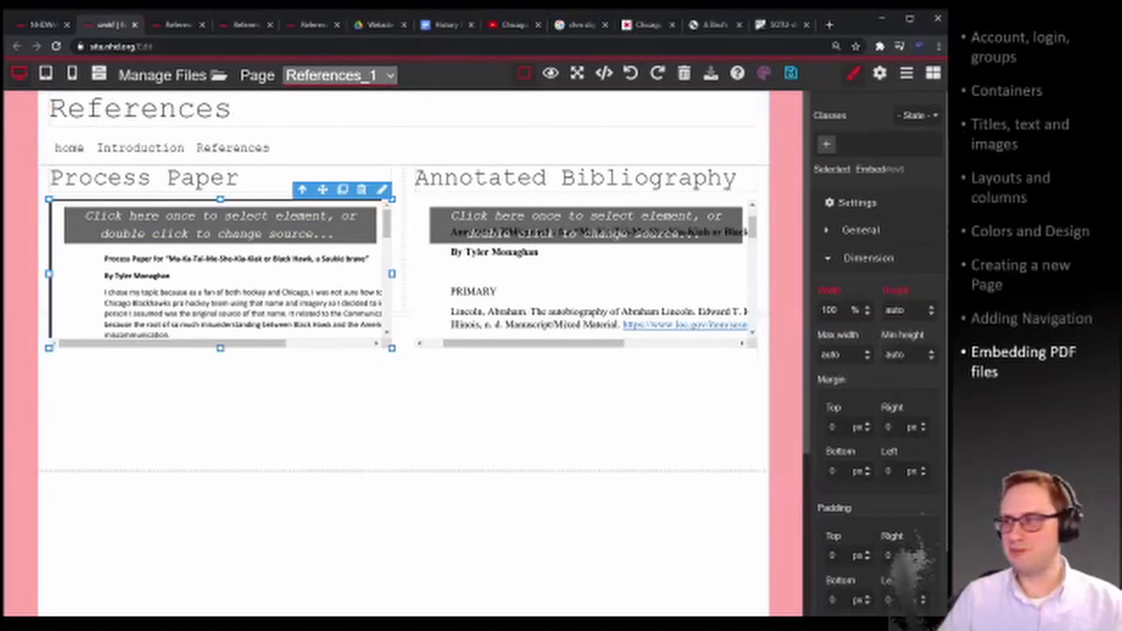
{"action": "left_click", "coordinate": [793, 74]}
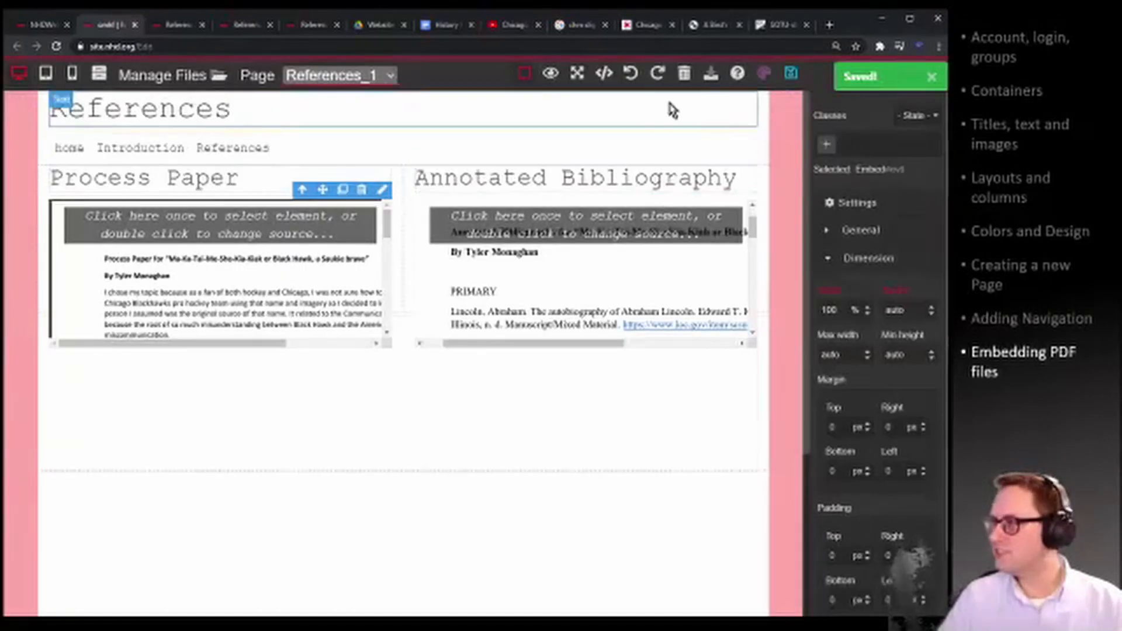
{"action": "left_click", "coordinate": [56, 47]}
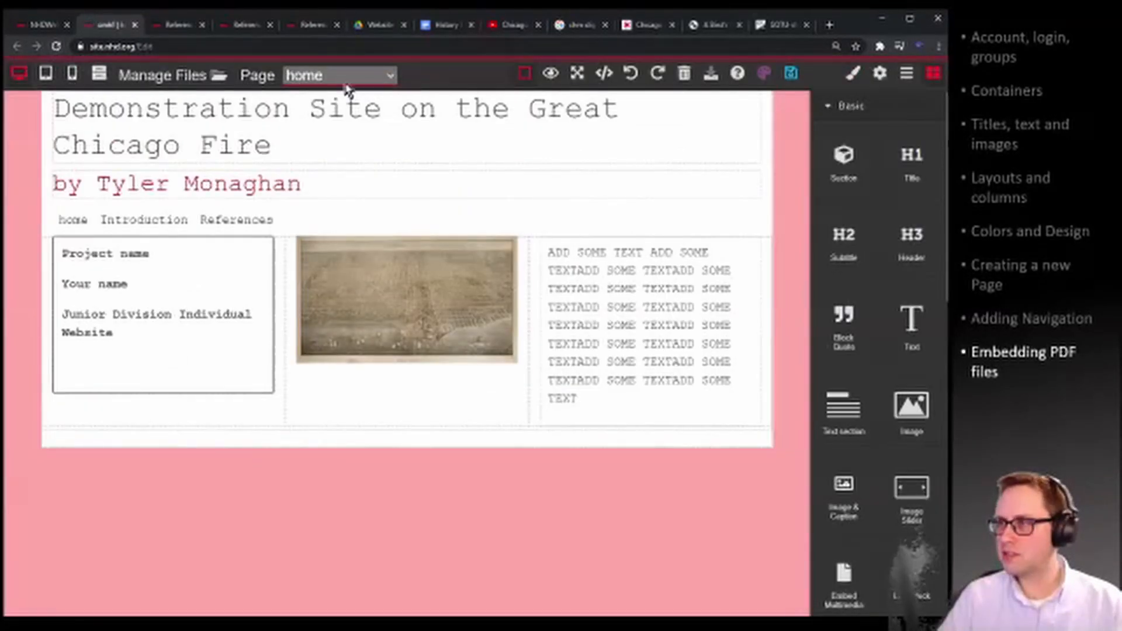
Open the References_1 page in the editor, save it, and preview its PDF embeds before returning to the editor.
{"action": "left_click", "coordinate": [549, 127]}
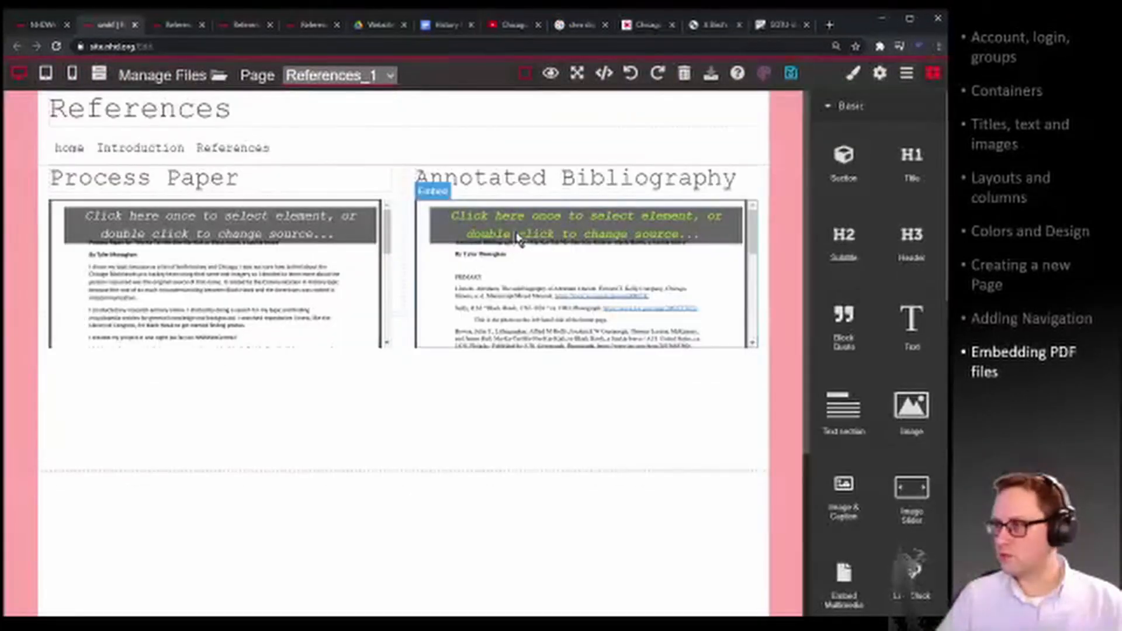
{"action": "left_click", "coordinate": [791, 74]}
{"action": "left_click", "coordinate": [550, 74]}
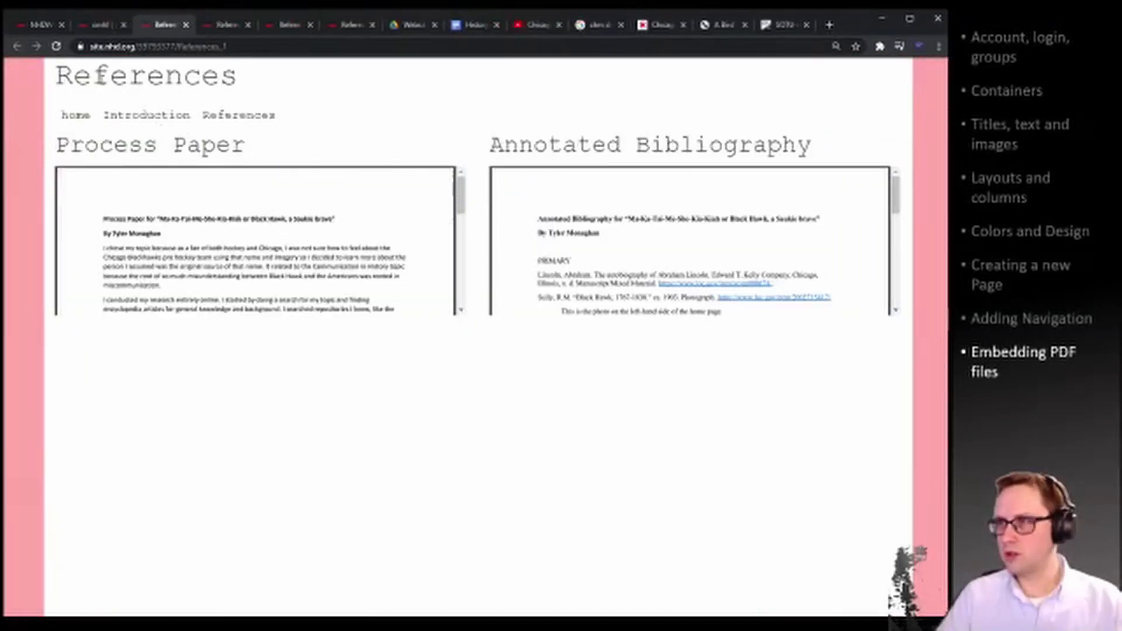
{"action": "left_click", "coordinate": [101, 26]}
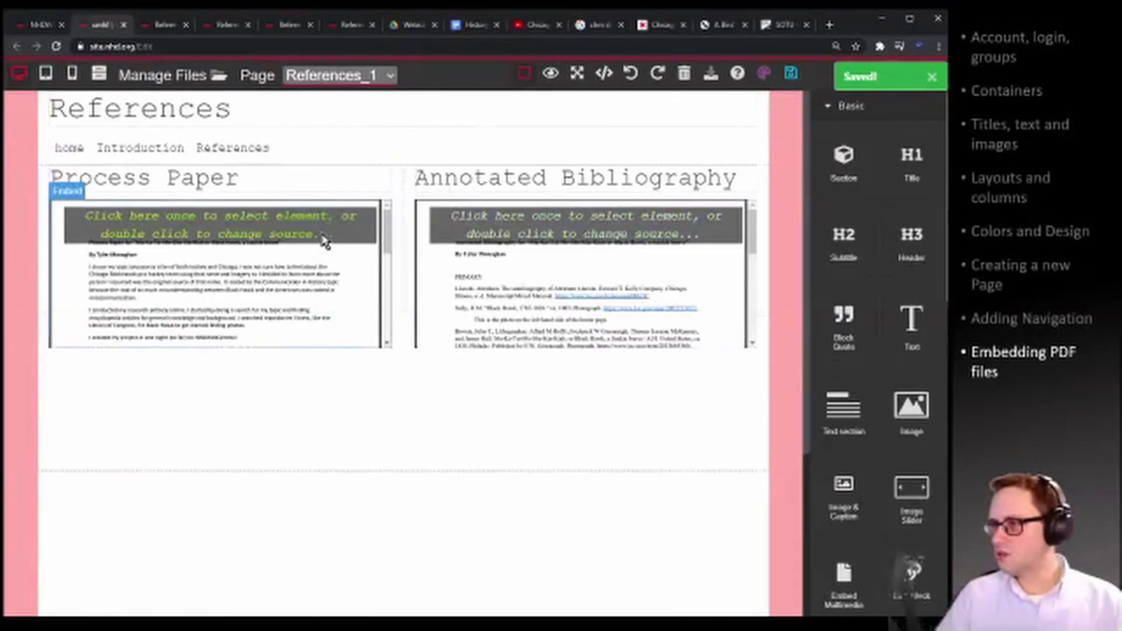
Set the height of the Process Paper embed to 750 px and save the References page.
{"action": "left_click", "coordinate": [222, 281]}
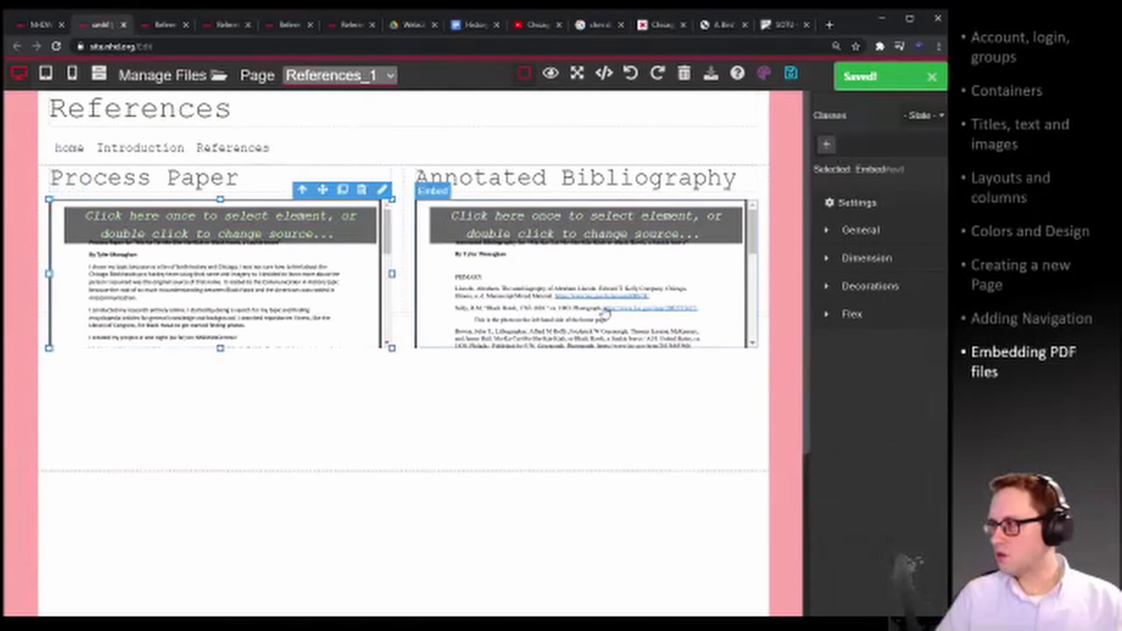
{"action": "left_click", "coordinate": [864, 259]}
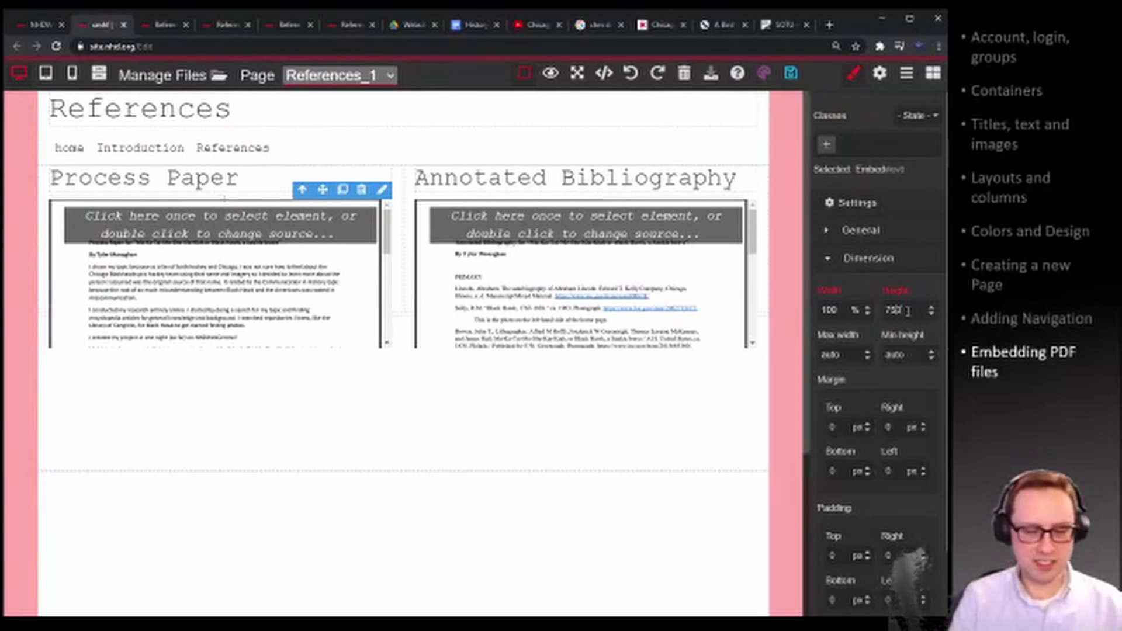
{"action": "key", "text": "Return"}
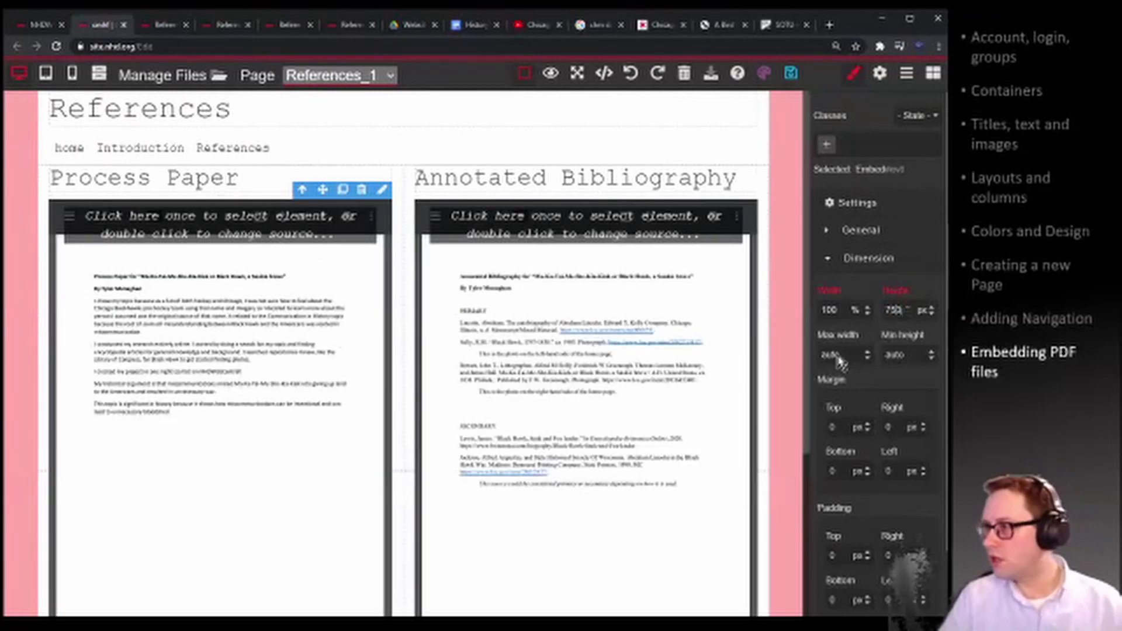
{"action": "scroll", "coordinate": [586, 359], "scroll_direction": "down", "scroll_amount": 4}
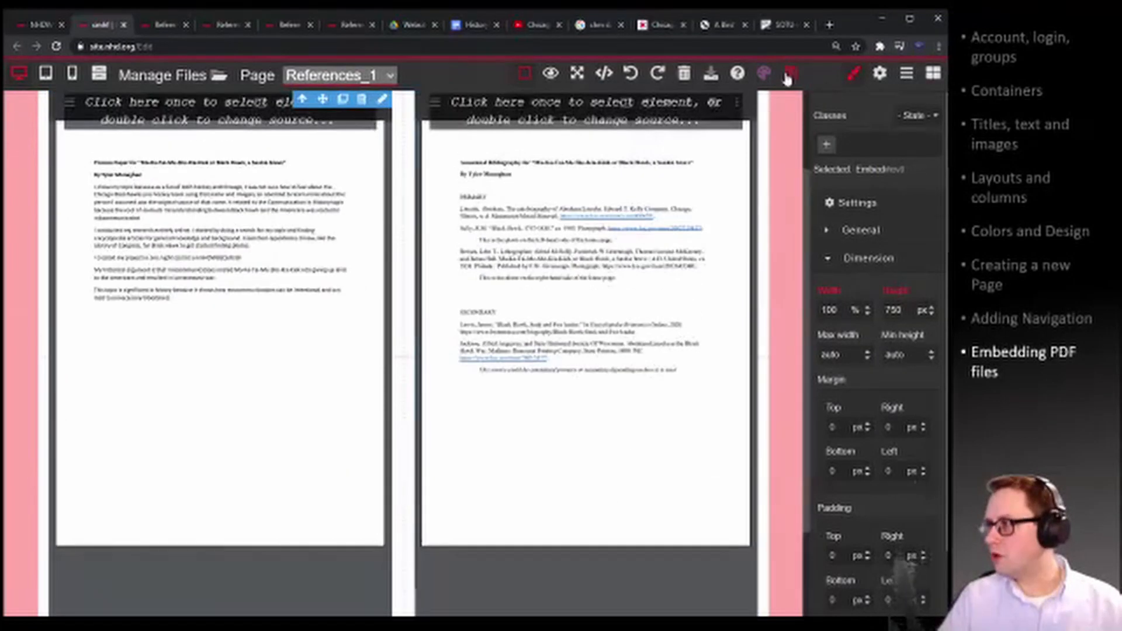
{"action": "left_click", "coordinate": [791, 74]}
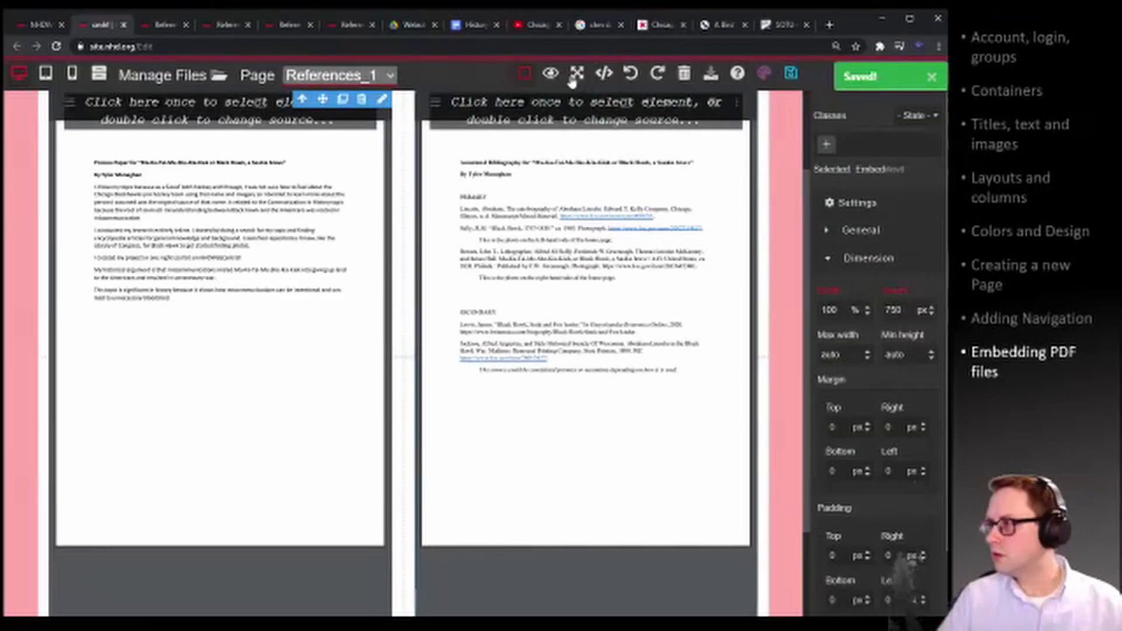
Preview the References page to examine how the process paper and bibliography embeds fit and scroll, and return to the editor.
{"action": "left_click", "coordinate": [550, 74]}
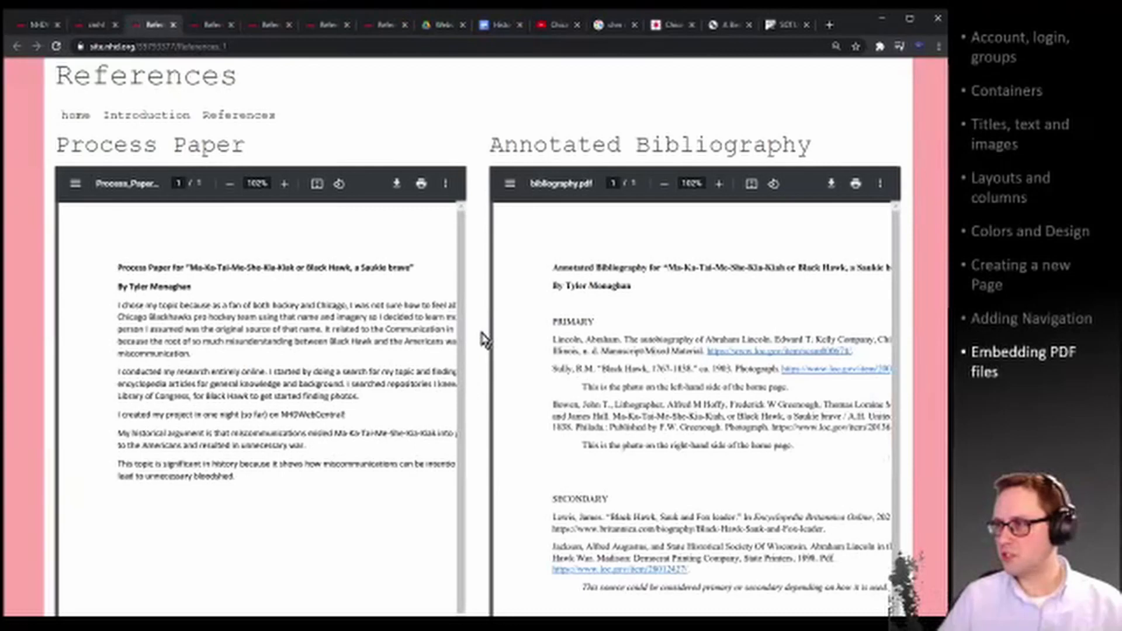
{"action": "scroll", "coordinate": [484, 339], "scroll_direction": "down", "scroll_amount": 3}
{"action": "mouse_move", "coordinate": [326, 554]}
{"action": "left_mouse_down"}
{"action": "mouse_move", "coordinate": [416, 555]}
{"action": "mouse_move", "coordinate": [332, 554]}
{"action": "left_mouse_up"}
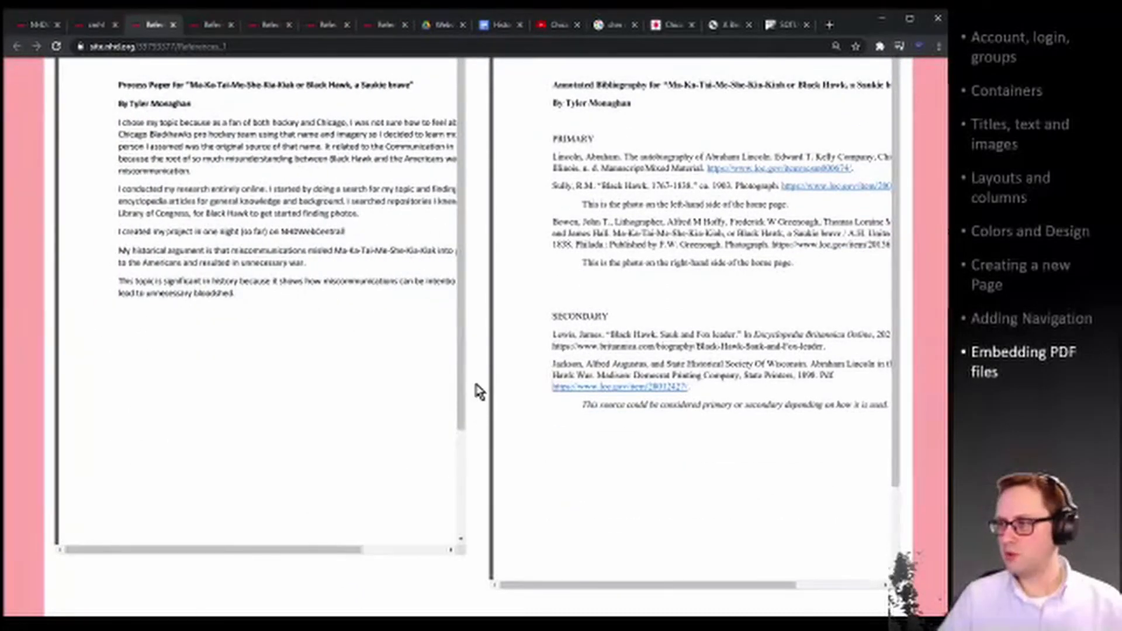
{"action": "scroll", "coordinate": [479, 391], "scroll_direction": "up", "scroll_amount": 2}
{"action": "scroll", "coordinate": [292, 579], "scroll_direction": "down", "scroll_amount": 1}
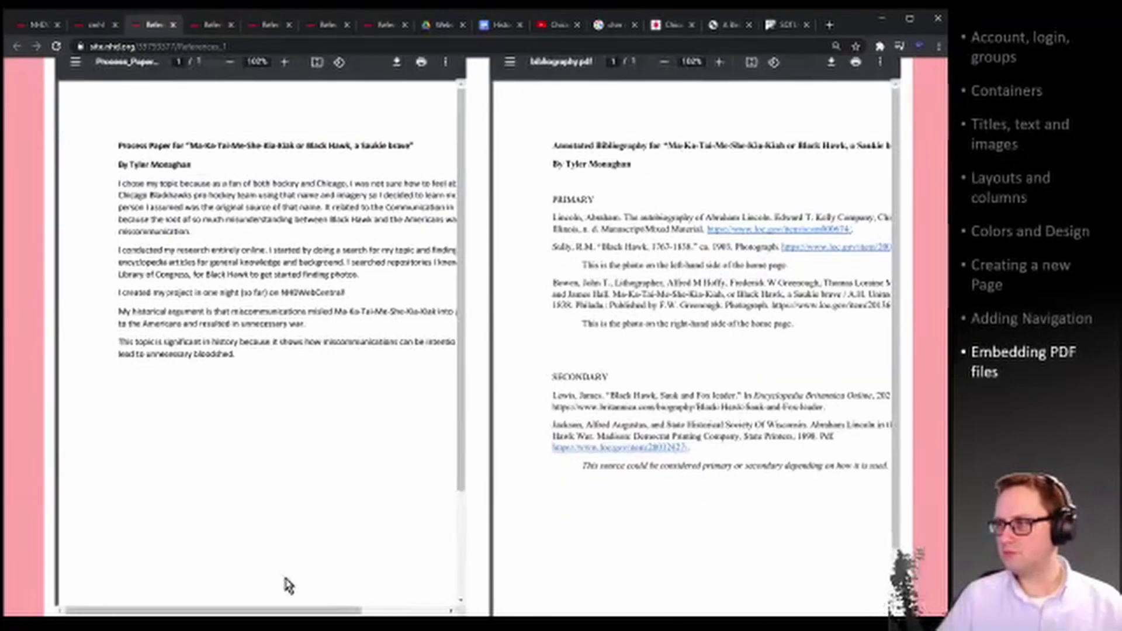
{"action": "mouse_move", "coordinate": [293, 610]}
{"action": "left_mouse_down"}
{"action": "mouse_move", "coordinate": [381, 609]}
{"action": "mouse_move", "coordinate": [310, 611]}
{"action": "left_mouse_up"}
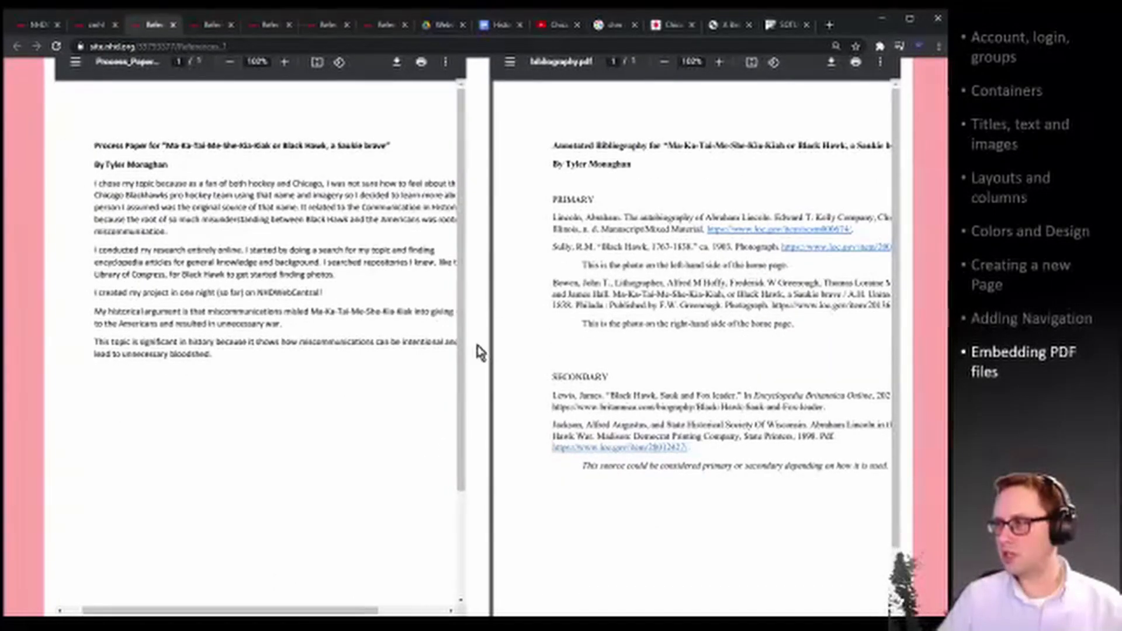
{"action": "scroll", "coordinate": [482, 375], "scroll_direction": "down", "scroll_amount": 1}
{"action": "scroll", "coordinate": [473, 491], "scroll_direction": "up", "scroll_amount": 3}
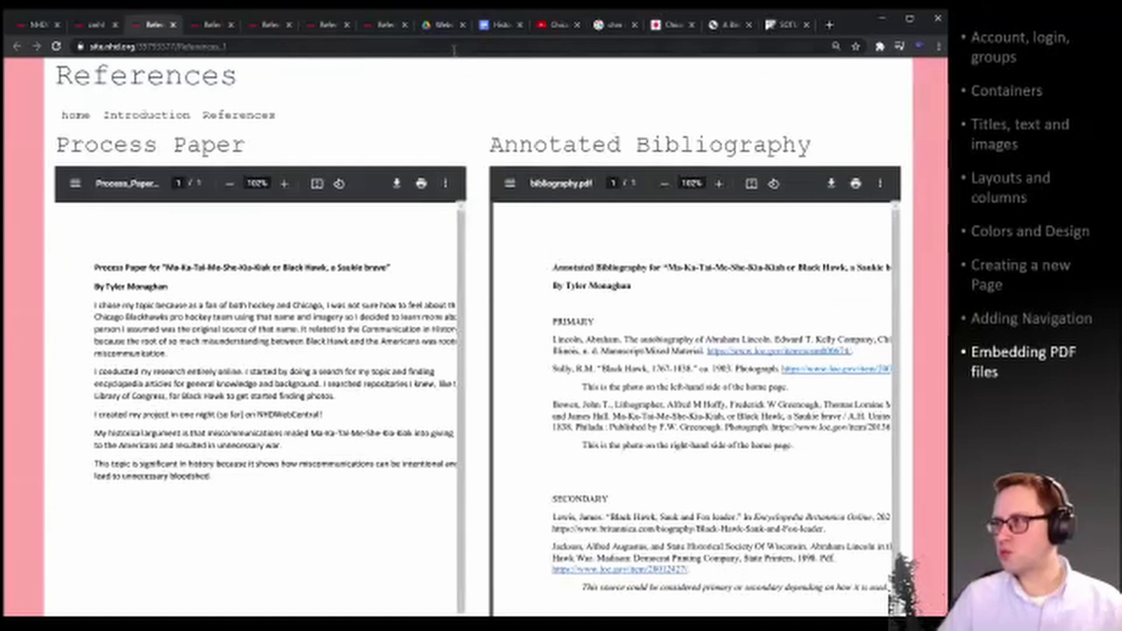
{"action": "left_click", "coordinate": [90, 24]}
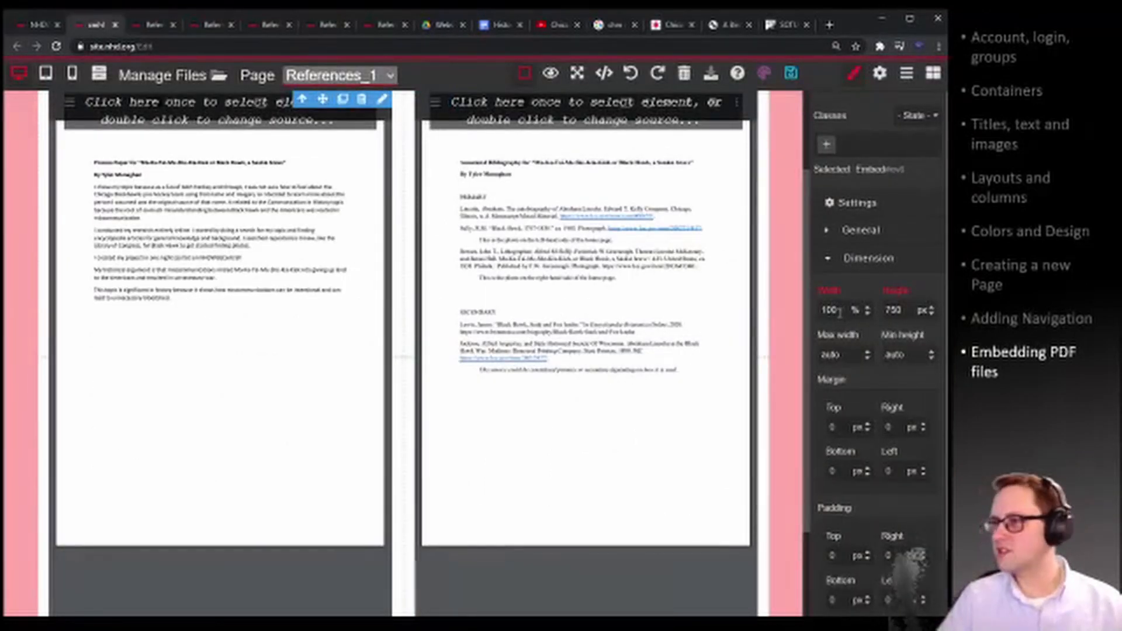
{"action": "left_click", "coordinate": [146, 24]}
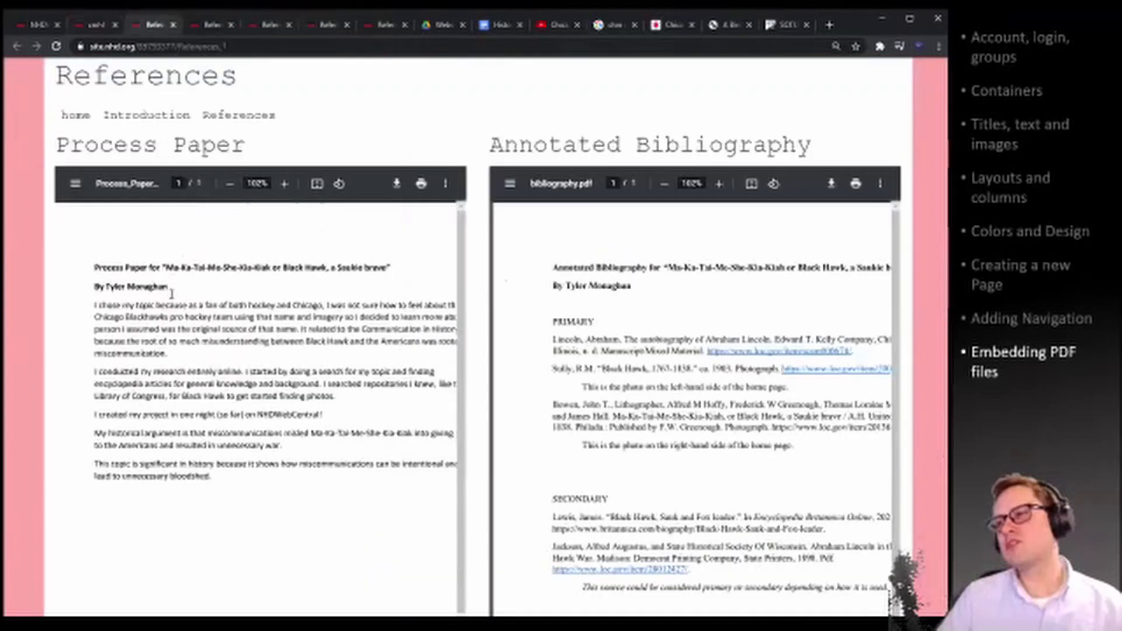
{"action": "left_click_drag", "start_coordinate": [461, 242], "coordinate": [458, 166]}
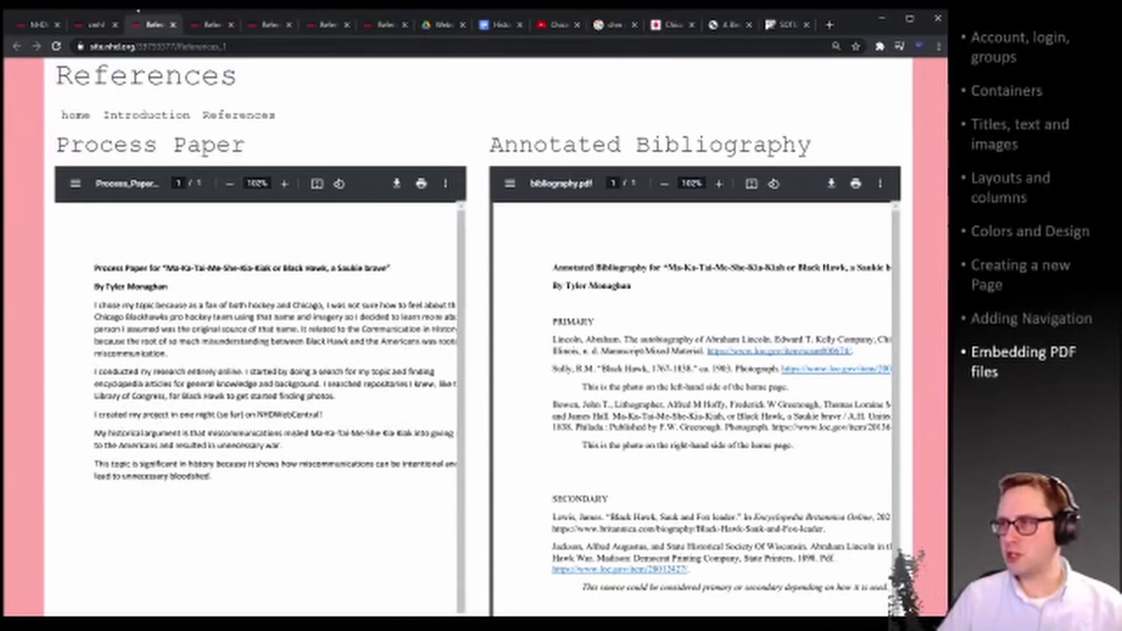
{"action": "left_click", "coordinate": [87, 25]}
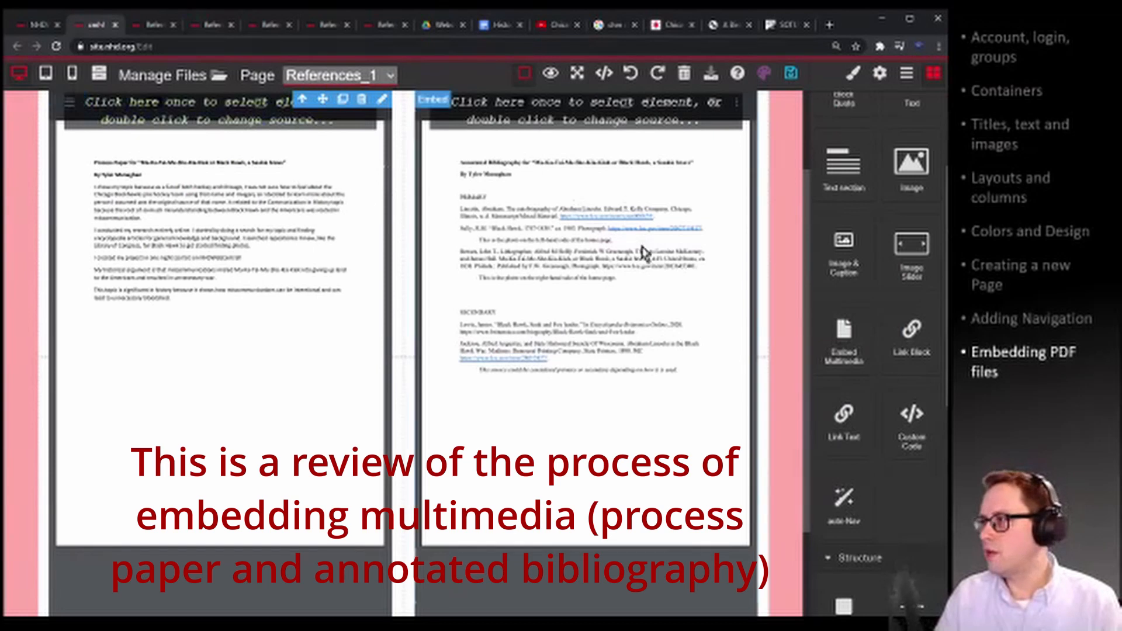
Clear all content from the References page and confirm the removal.
{"action": "scroll", "coordinate": [643, 251], "scroll_direction": "up", "scroll_amount": 3}
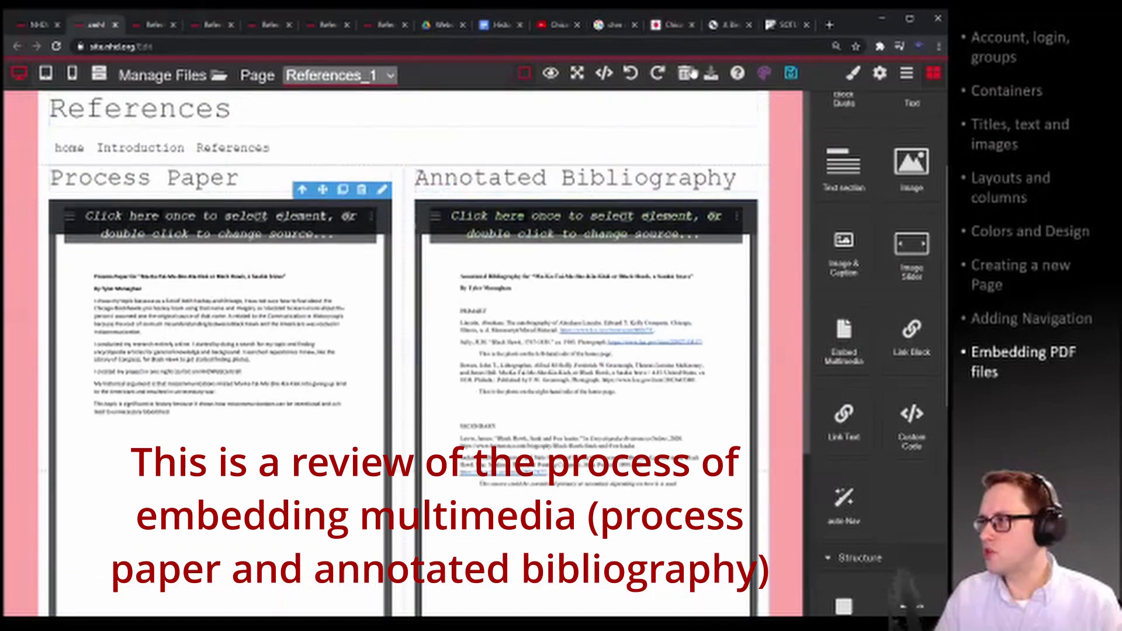
{"action": "left_click", "coordinate": [685, 73]}
{"action": "left_click", "coordinate": [535, 111]}
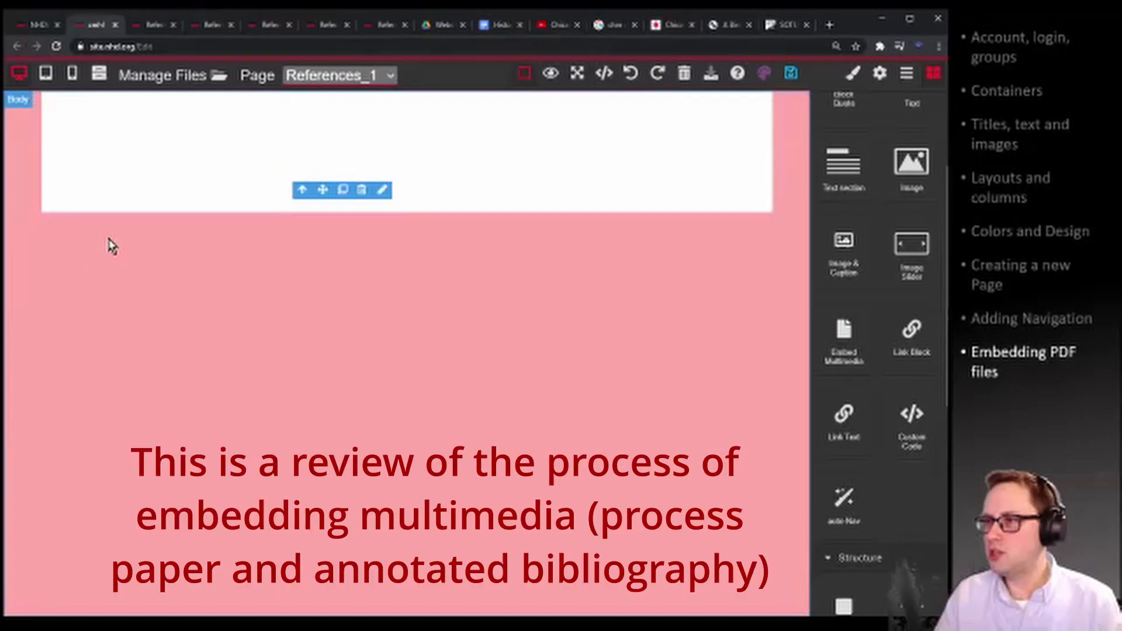
Insert a 2 Columns layout into the white content box of the empty References page.
{"action": "left_click", "coordinate": [571, 166]}
{"action": "left_click", "coordinate": [748, 304]}
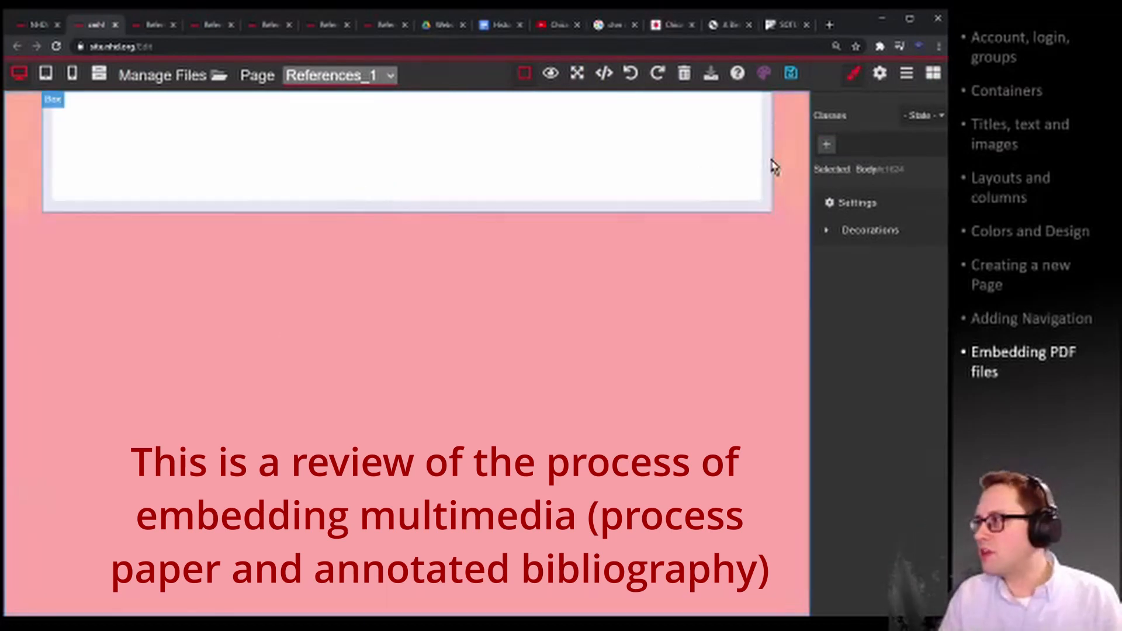
{"action": "left_click", "coordinate": [934, 79]}
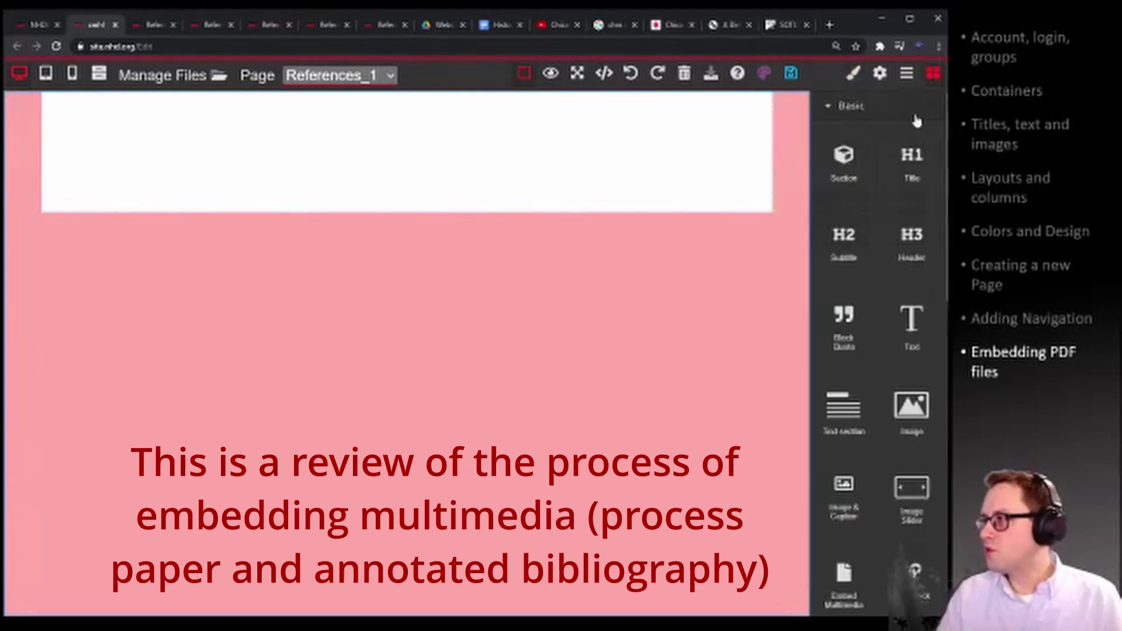
{"action": "scroll", "coordinate": [887, 215], "scroll_direction": "down", "scroll_amount": 3}
{"action": "scroll", "coordinate": [882, 351], "scroll_direction": "down", "scroll_amount": 8}
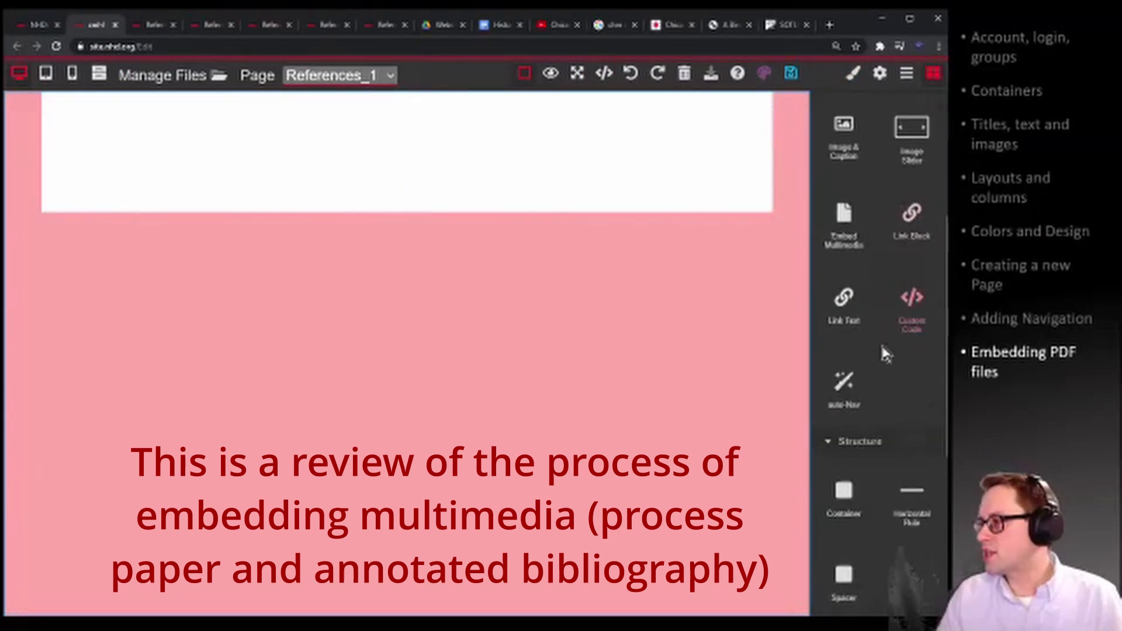
{"action": "left_click_drag", "start_coordinate": [853, 447], "coordinate": [375, 150]}
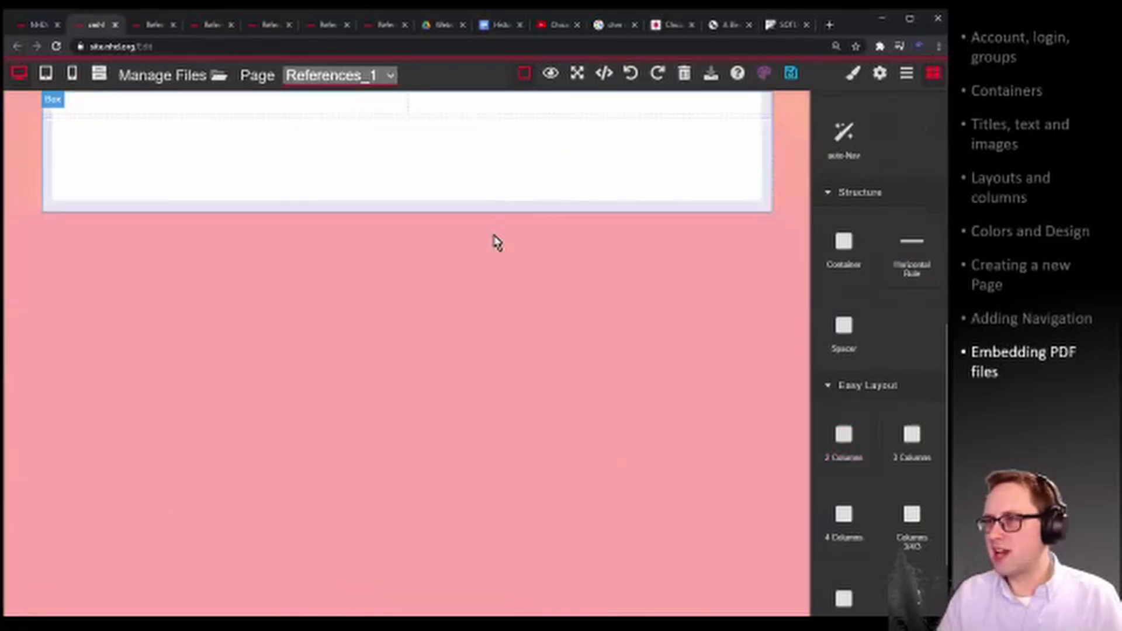
Add an Embed Multimedia block to each of the two columns.
{"action": "scroll", "coordinate": [912, 309], "scroll_direction": "up", "scroll_amount": 5}
{"action": "scroll", "coordinate": [912, 308], "scroll_direction": "up", "scroll_amount": 3}
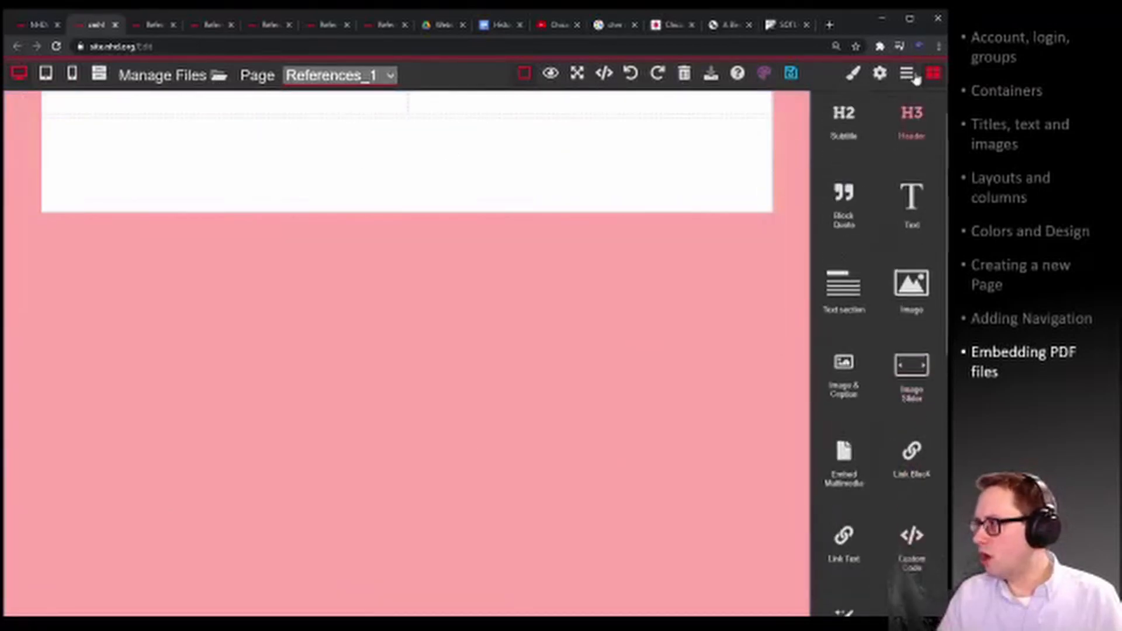
{"action": "scroll", "coordinate": [910, 409], "scroll_direction": "up", "scroll_amount": 3}
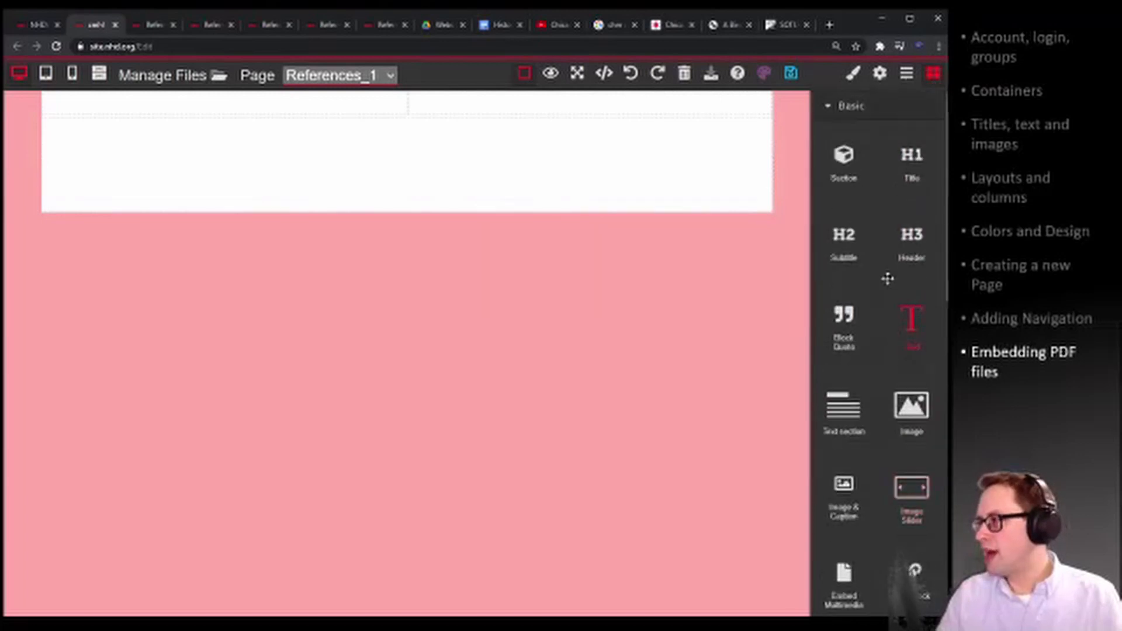
{"action": "scroll", "coordinate": [880, 380], "scroll_direction": "down", "scroll_amount": 1}
{"action": "scroll", "coordinate": [871, 427], "scroll_direction": "down", "scroll_amount": 1}
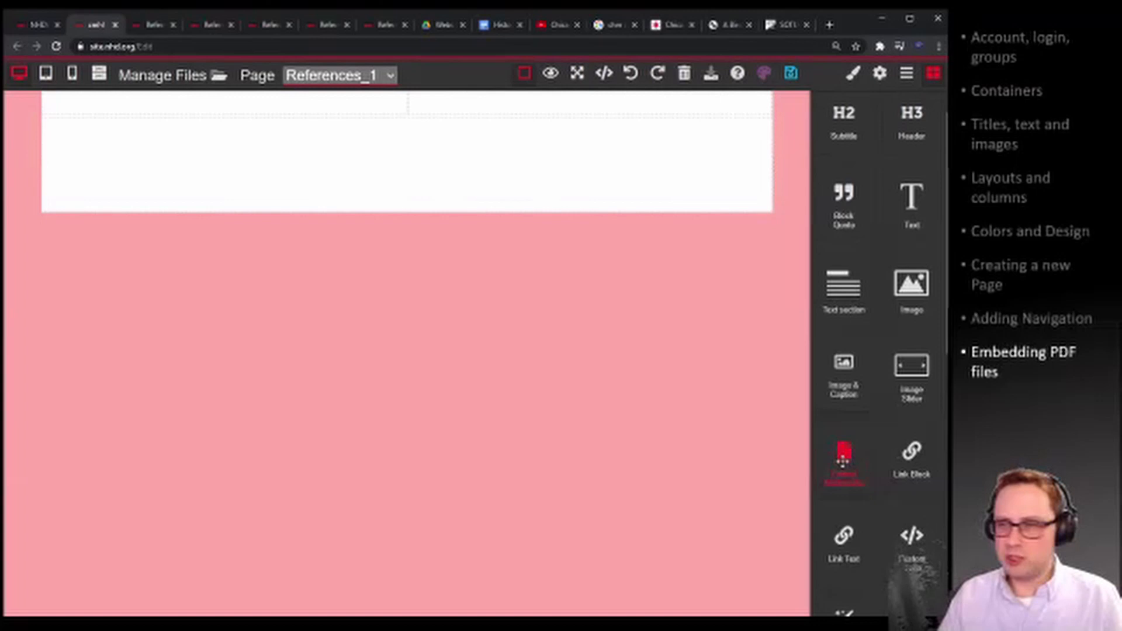
{"action": "left_click_drag", "start_coordinate": [850, 458], "coordinate": [454, 159]}
{"action": "left_click_drag", "start_coordinate": [383, 129], "coordinate": [314, 108]}
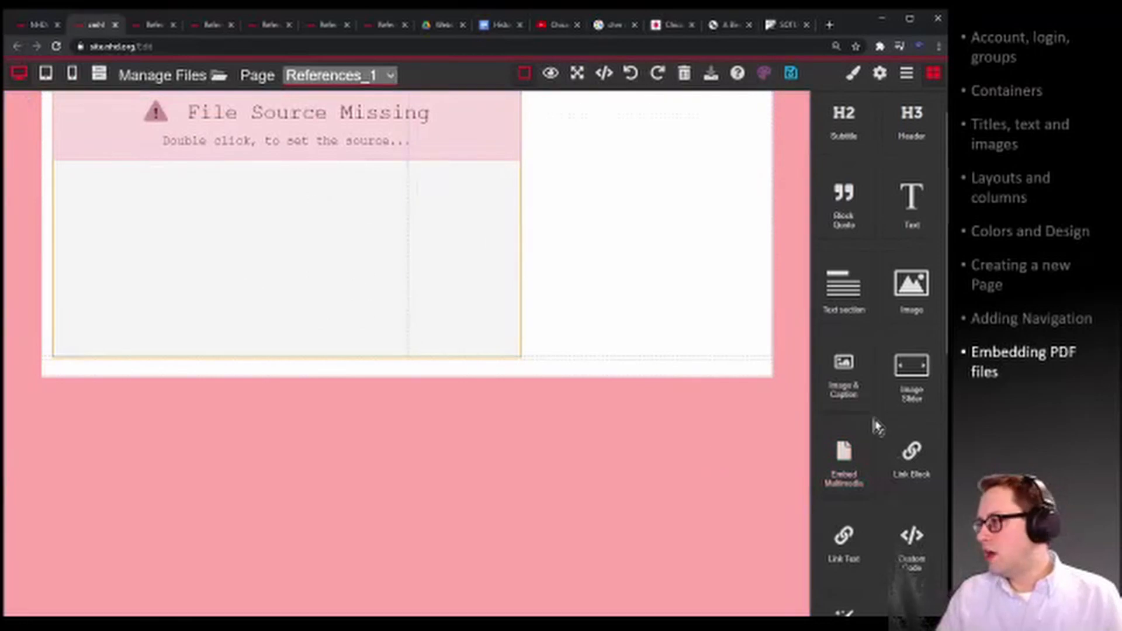
{"action": "left_click_drag", "start_coordinate": [846, 469], "coordinate": [677, 225]}
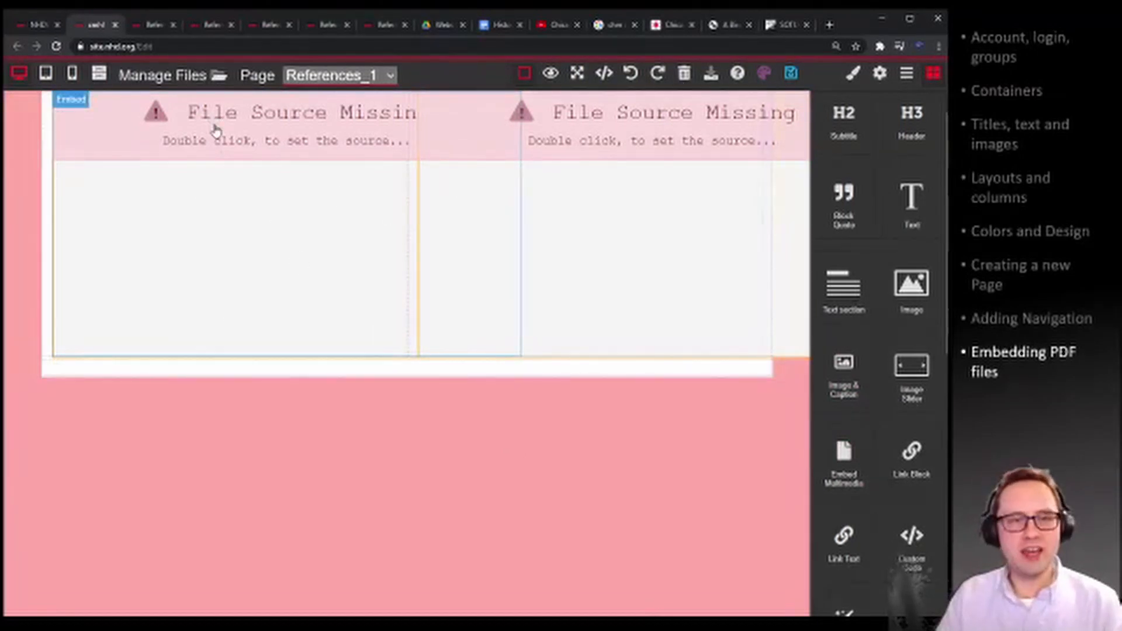
Set the source of the first column's embed block to Process_Paper.pdf.
{"action": "double_click", "coordinate": [247, 121]}
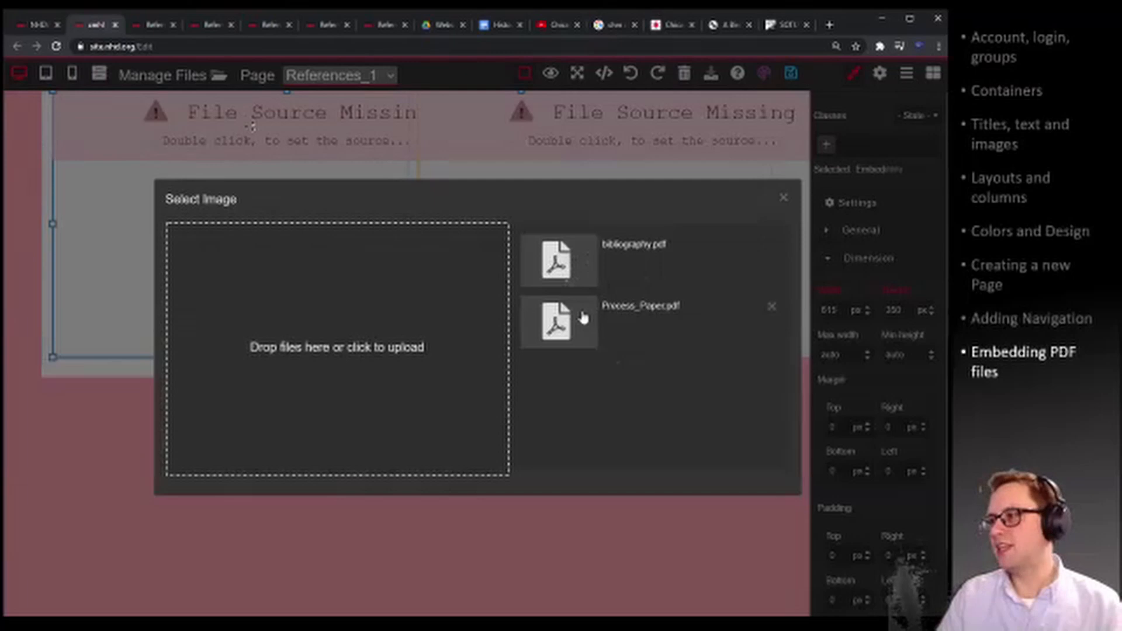
{"action": "left_click", "coordinate": [585, 330]}
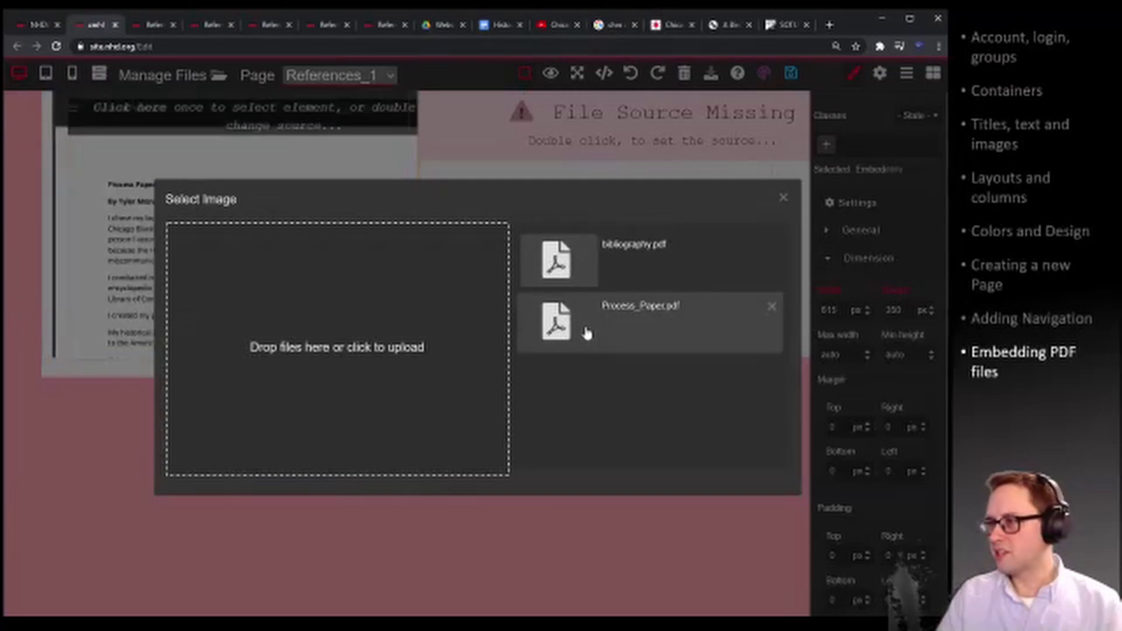
{"action": "double_click", "coordinate": [578, 329]}
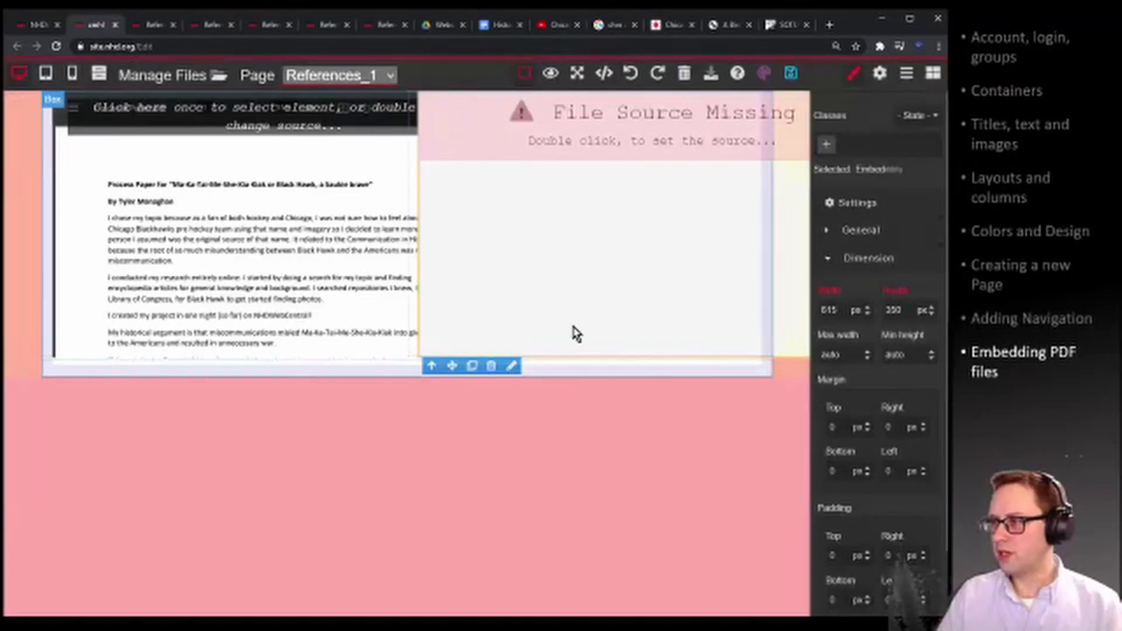
Set the source of the second column's embed block to bibliography.pdf and save the page.
{"action": "double_click", "coordinate": [672, 124]}
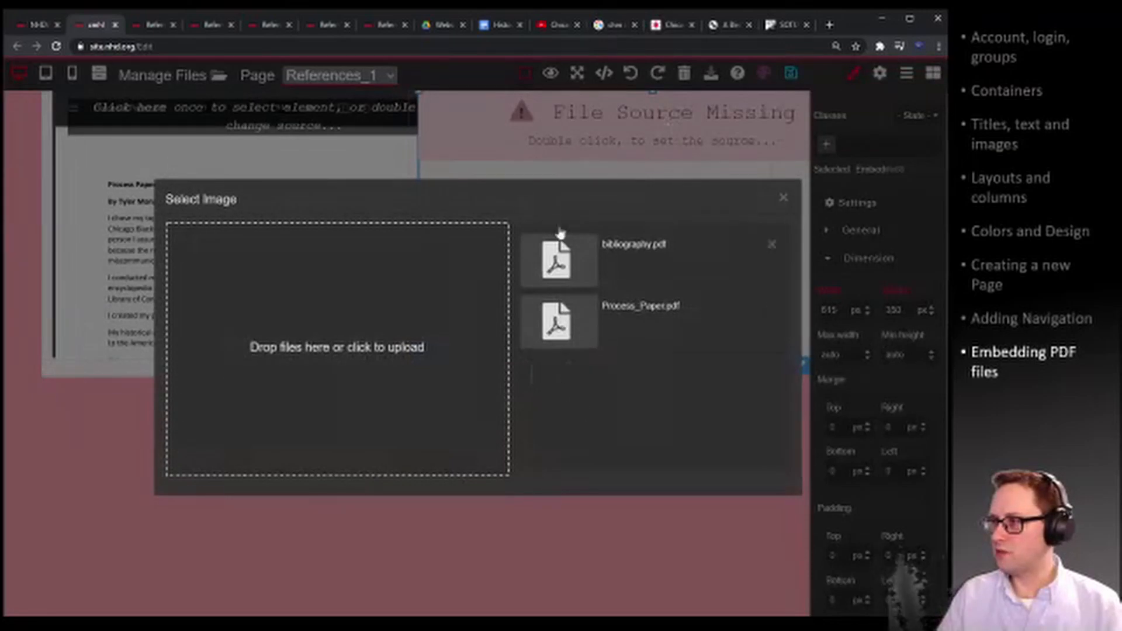
{"action": "double_click", "coordinate": [570, 257]}
{"action": "left_click", "coordinate": [556, 439]}
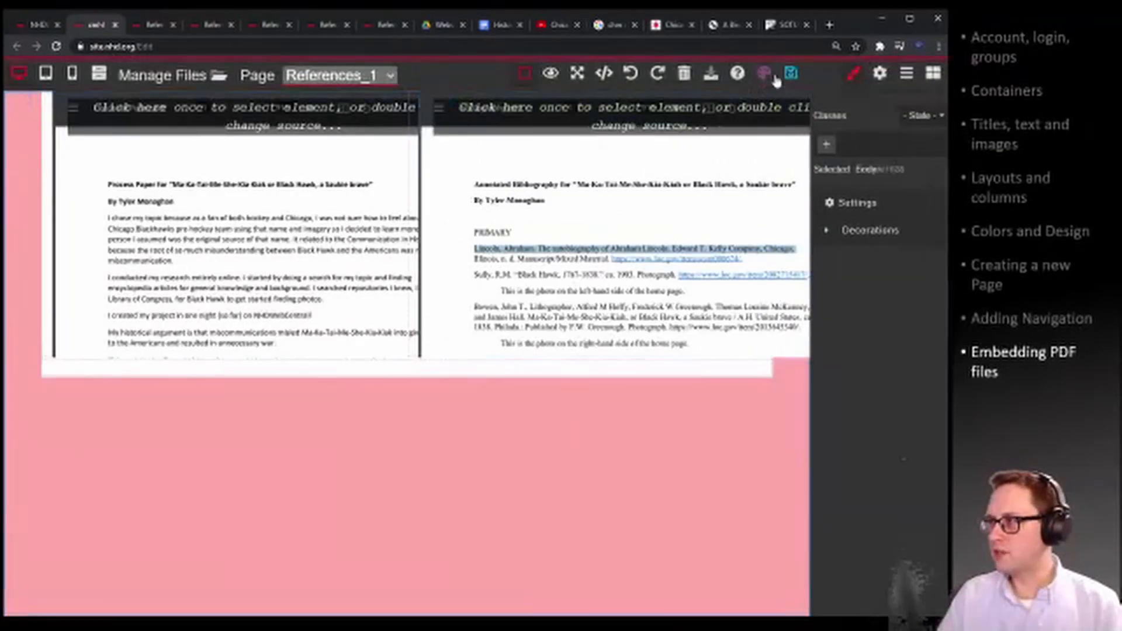
{"action": "left_click", "coordinate": [790, 73]}
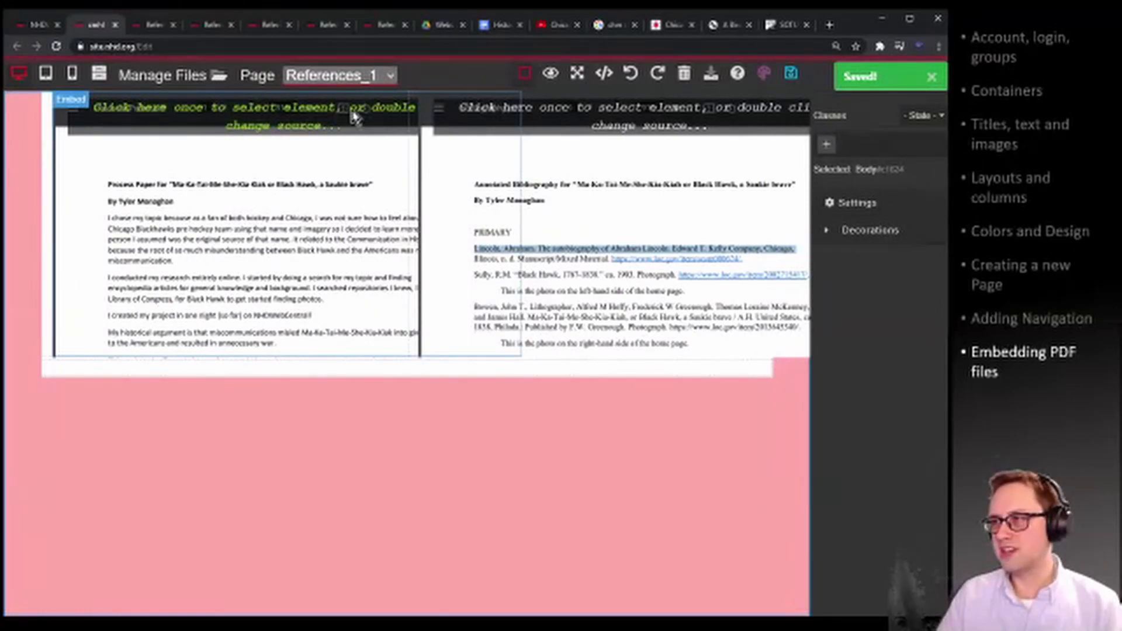
Set the width of the process paper embed block in the first column to 100%.
{"action": "left_click", "coordinate": [192, 114]}
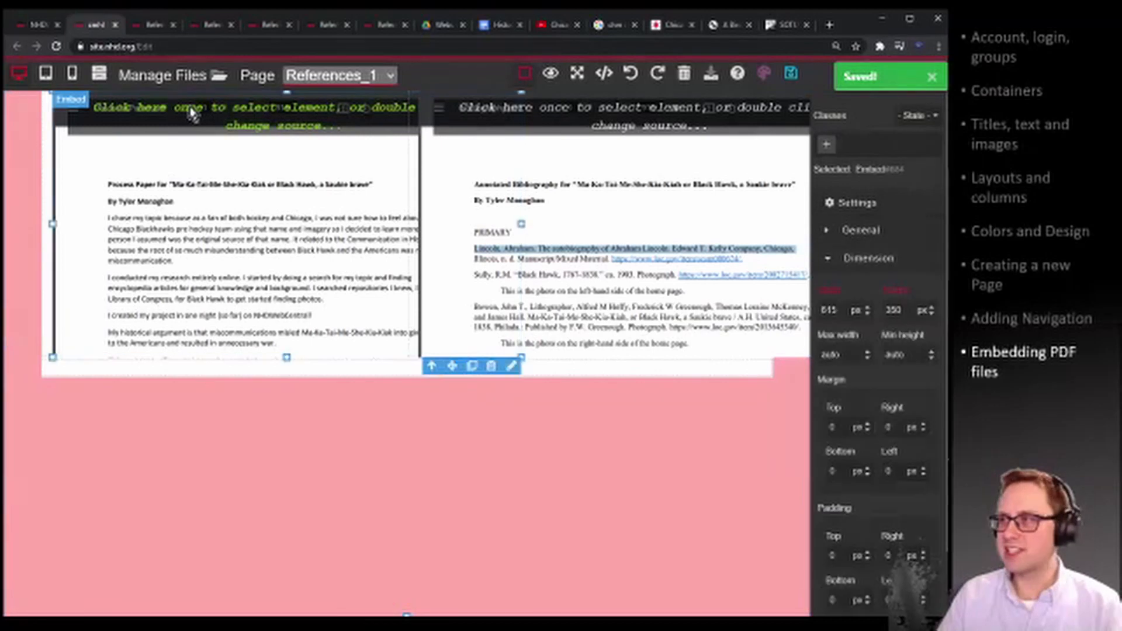
{"action": "left_click", "coordinate": [855, 82]}
{"action": "left_click", "coordinate": [854, 76]}
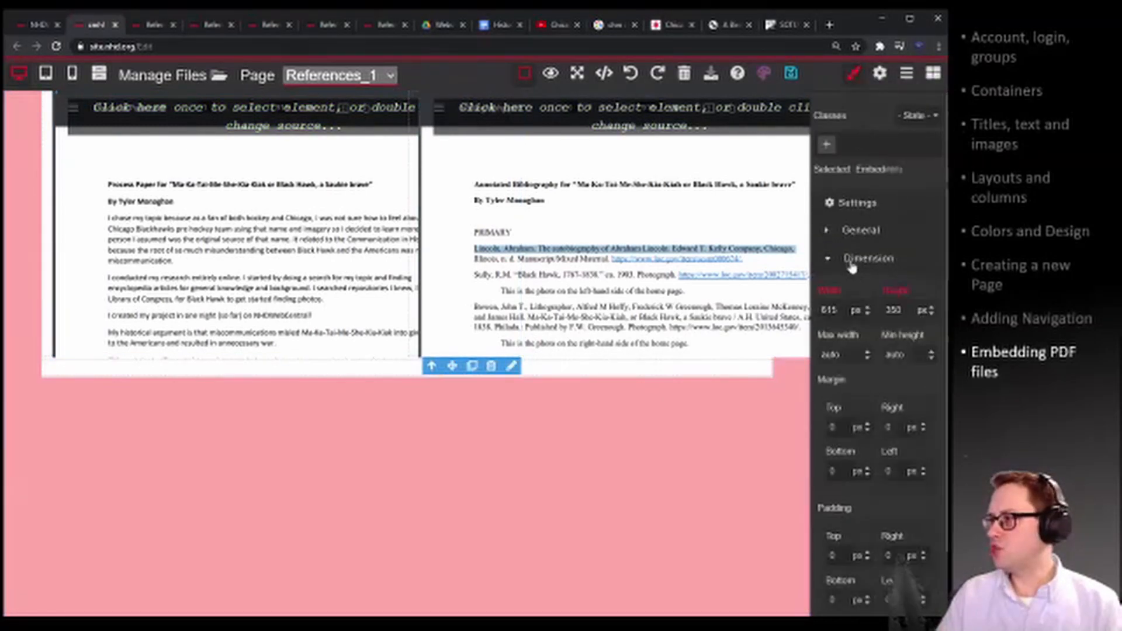
{"action": "double_click", "coordinate": [831, 310]}
{"action": "type", "text": "1"}
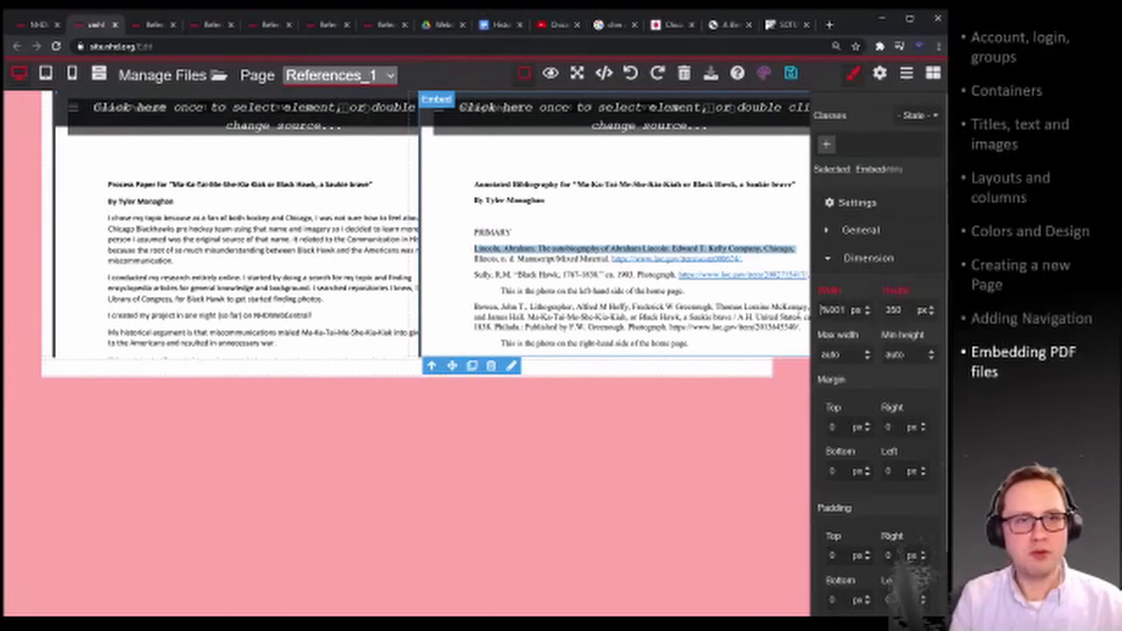
{"action": "key", "text": "Return"}
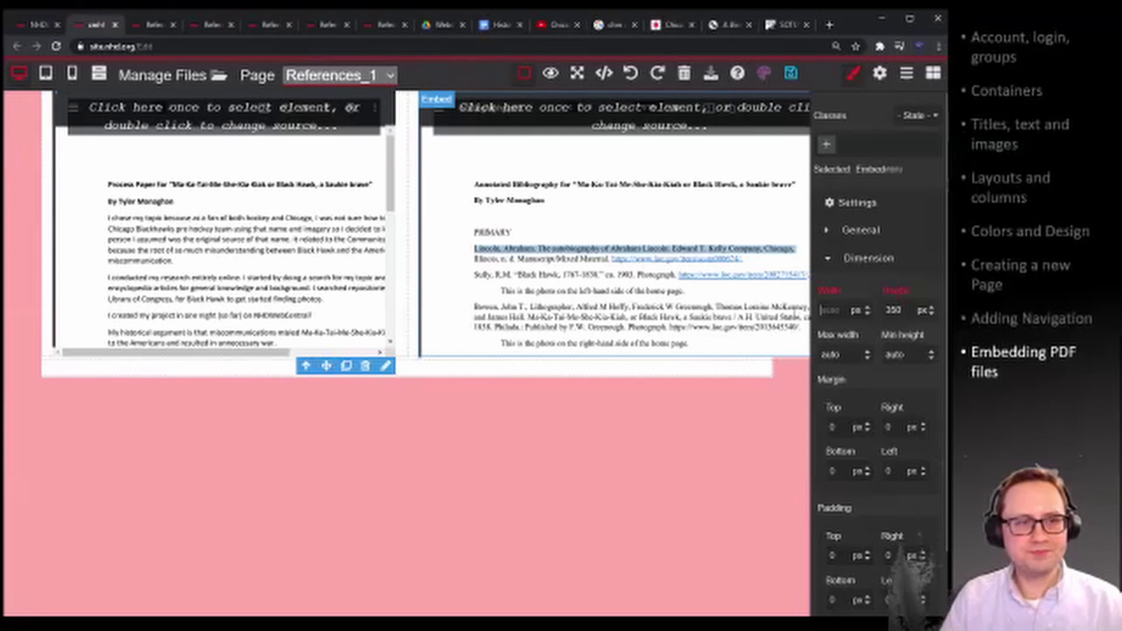
Set the width of the bibliography embed block in the second column to 100% and save the page.
{"action": "left_click", "coordinate": [556, 114]}
{"action": "left_click_drag", "start_coordinate": [841, 311], "coordinate": [798, 303]}
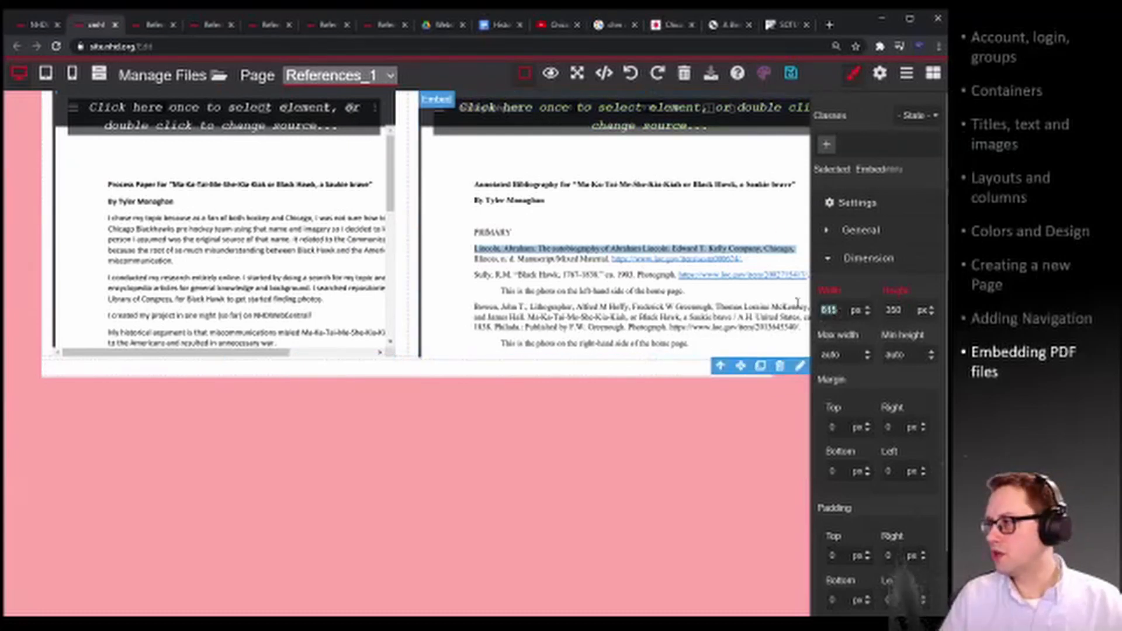
{"action": "type", "text": "100"}
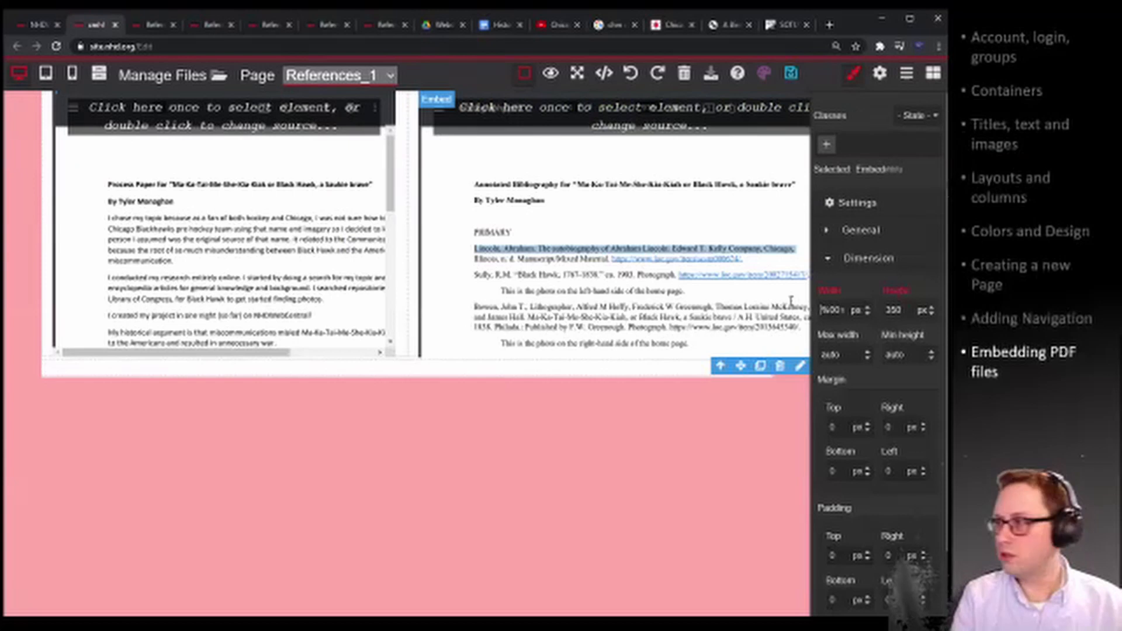
{"action": "key", "text": "Return"}
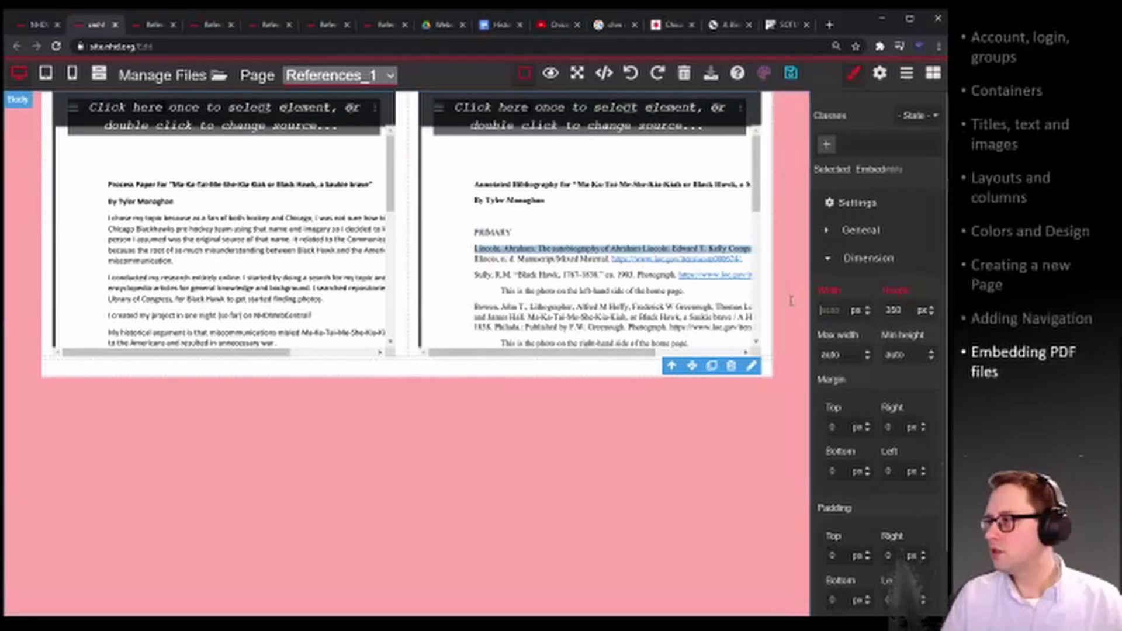
{"action": "left_click", "coordinate": [791, 73]}
{"action": "double_click", "coordinate": [895, 310]}
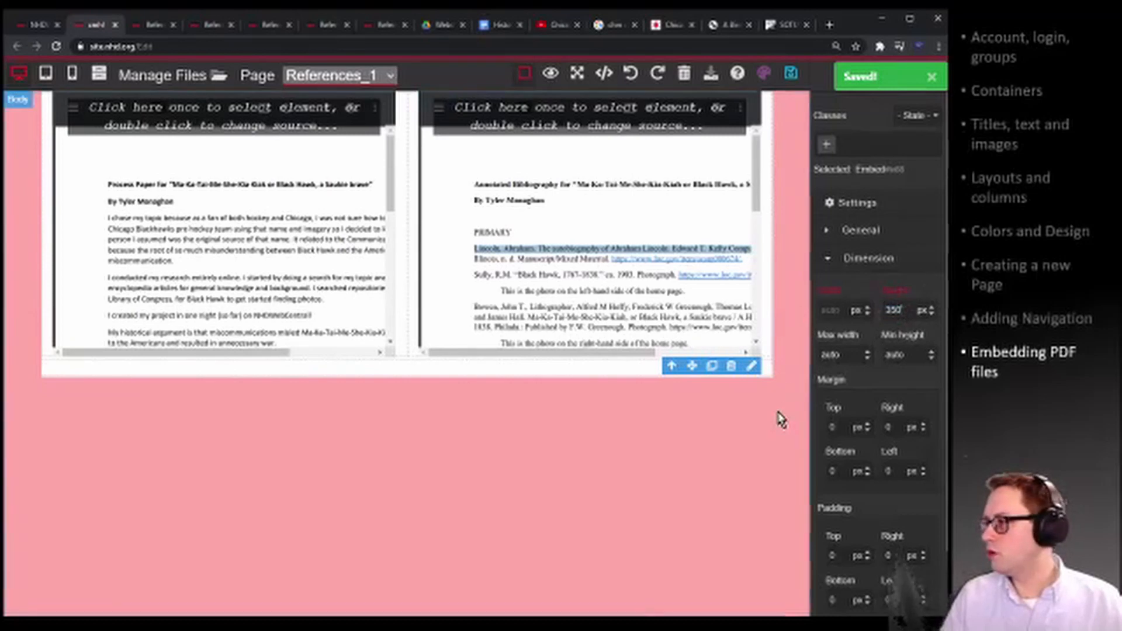
{"action": "left_click", "coordinate": [791, 73]}
Preview the References page and look through the embedded bibliography PDF to check how it fits its column.
{"action": "left_click", "coordinate": [552, 75]}
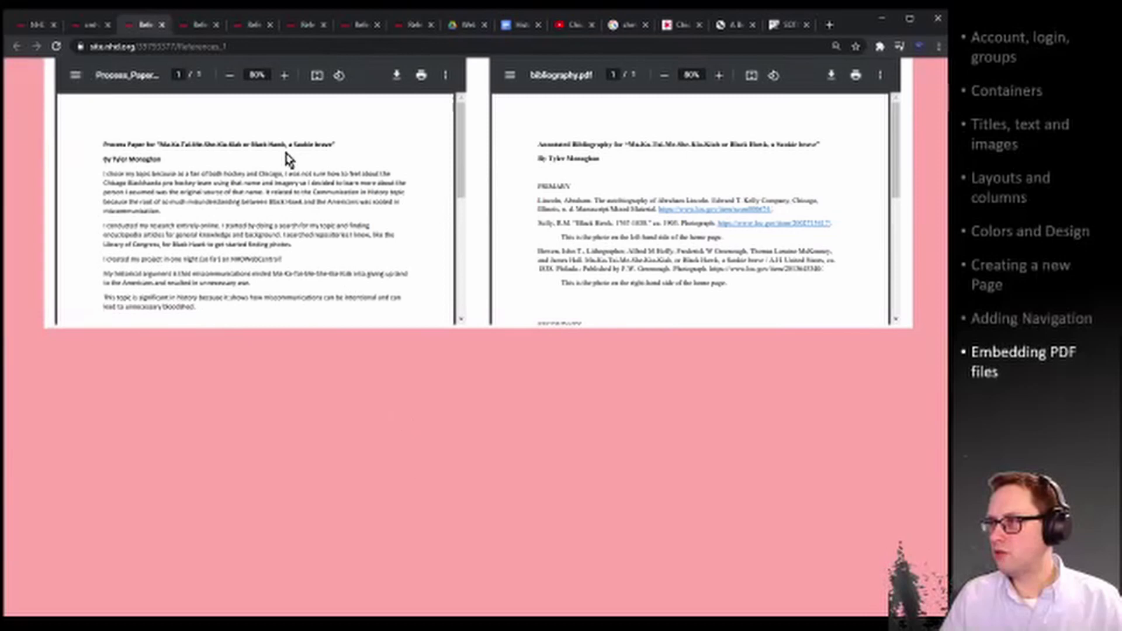
{"action": "scroll", "coordinate": [257, 193], "scroll_direction": "down", "scroll_amount": 3}
{"action": "scroll", "coordinate": [258, 193], "scroll_direction": "up", "scroll_amount": 3}
{"action": "scroll", "coordinate": [556, 205], "scroll_direction": "down", "scroll_amount": 5}
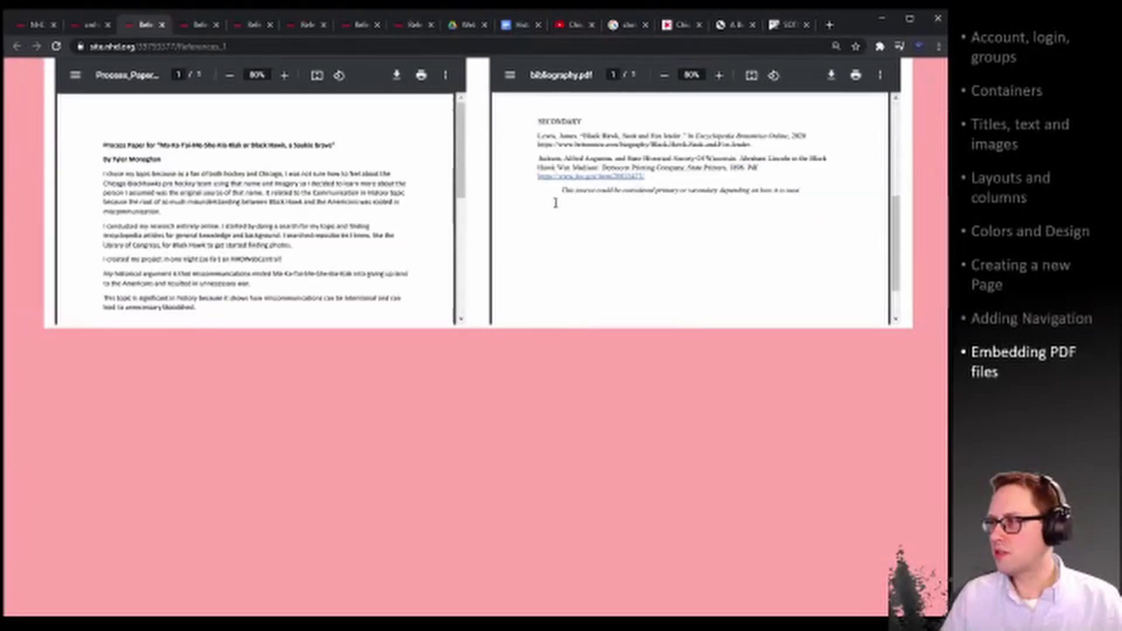
{"action": "scroll", "coordinate": [556, 204], "scroll_direction": "up", "scroll_amount": 5}
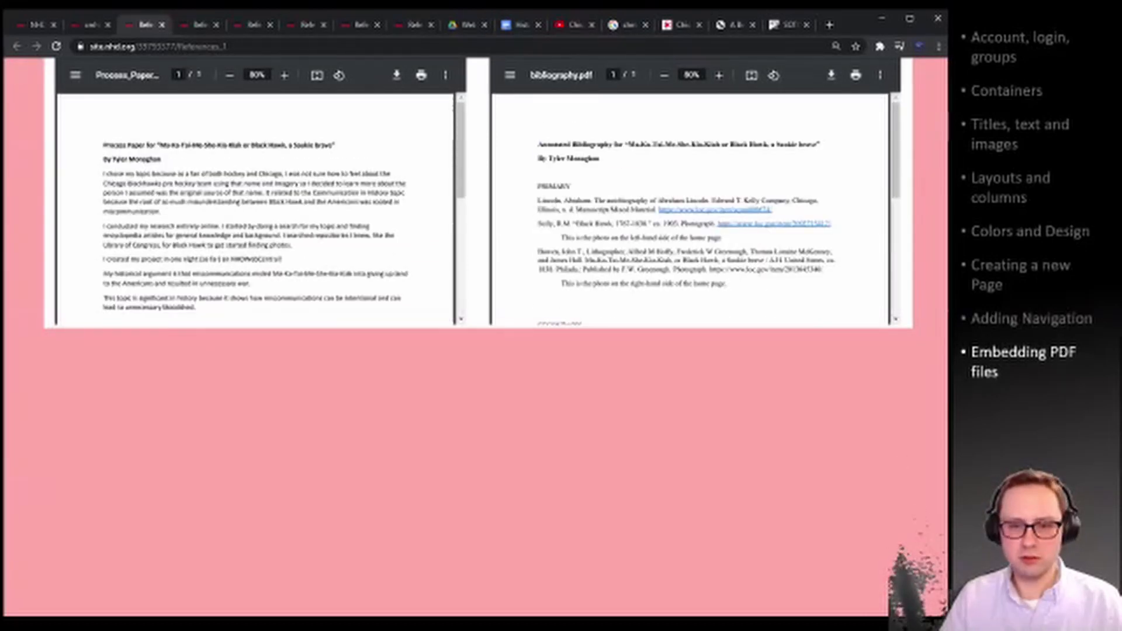